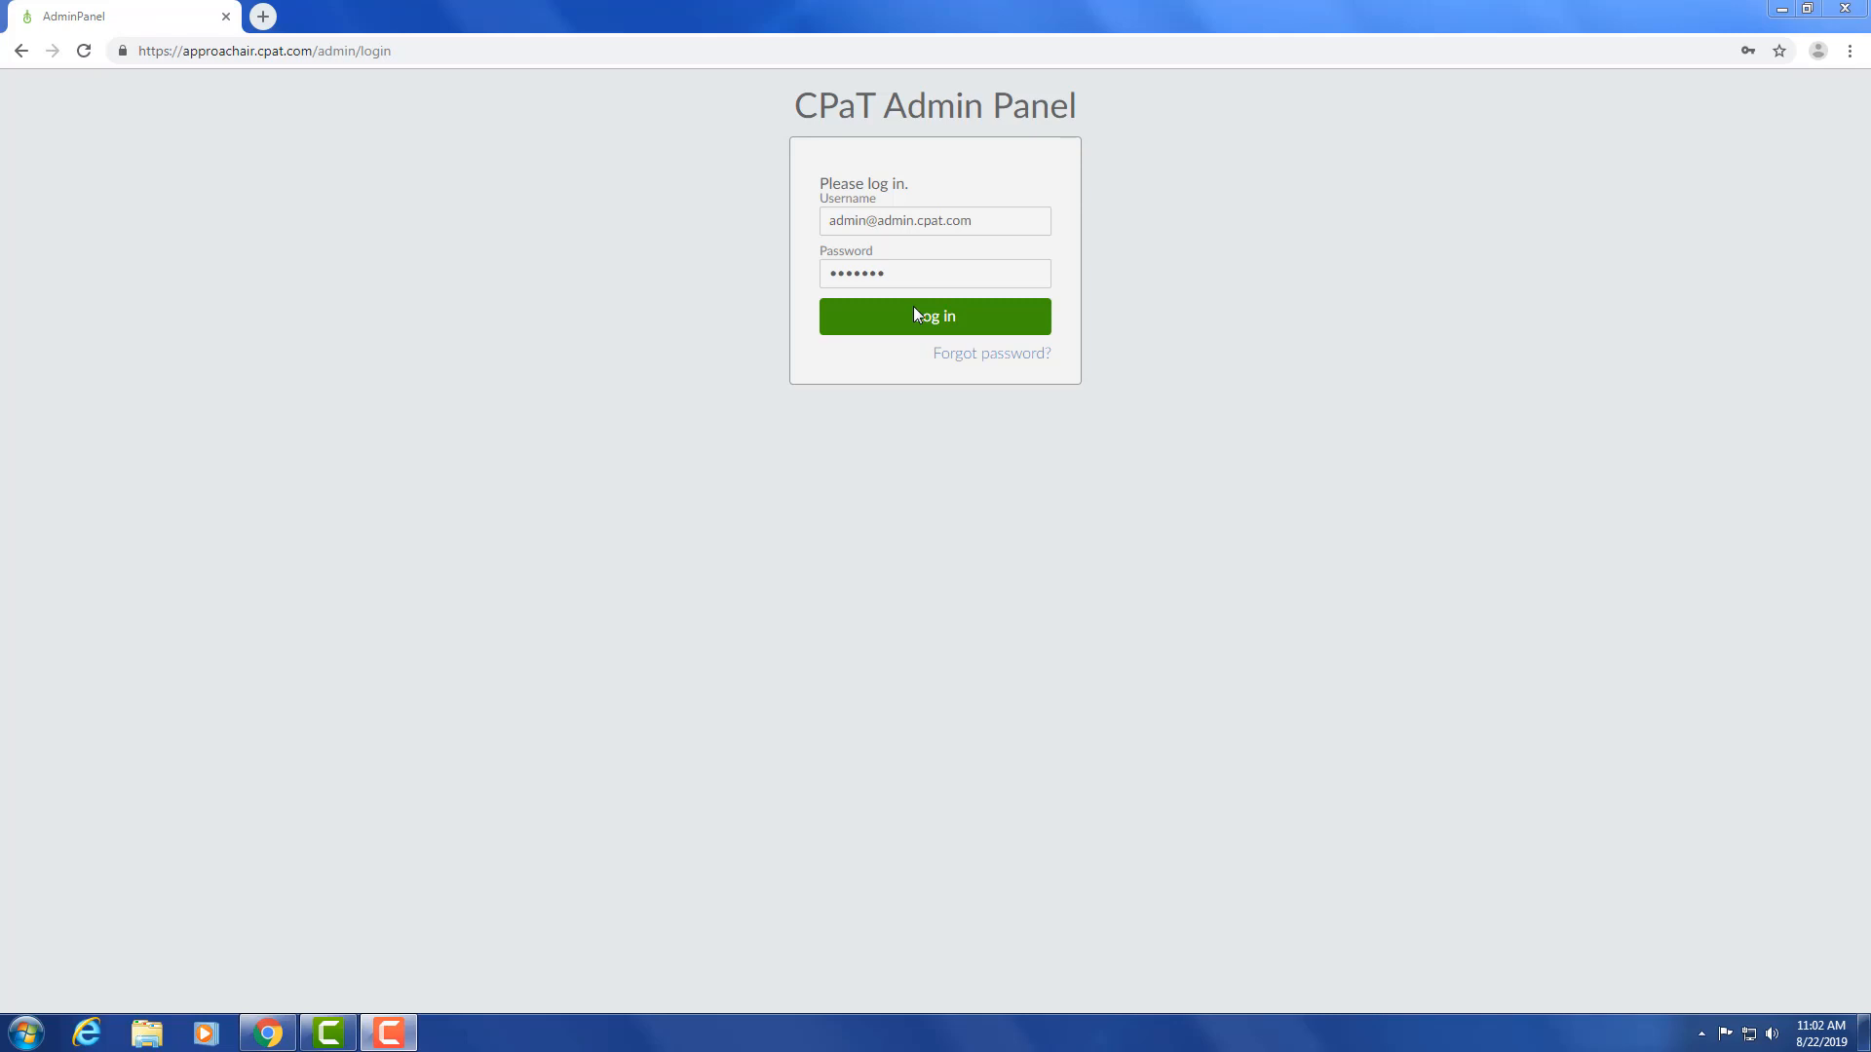
# - Log in to the admin panel and start creating an exam from the Lessons section
pyautogui.click(914, 314)
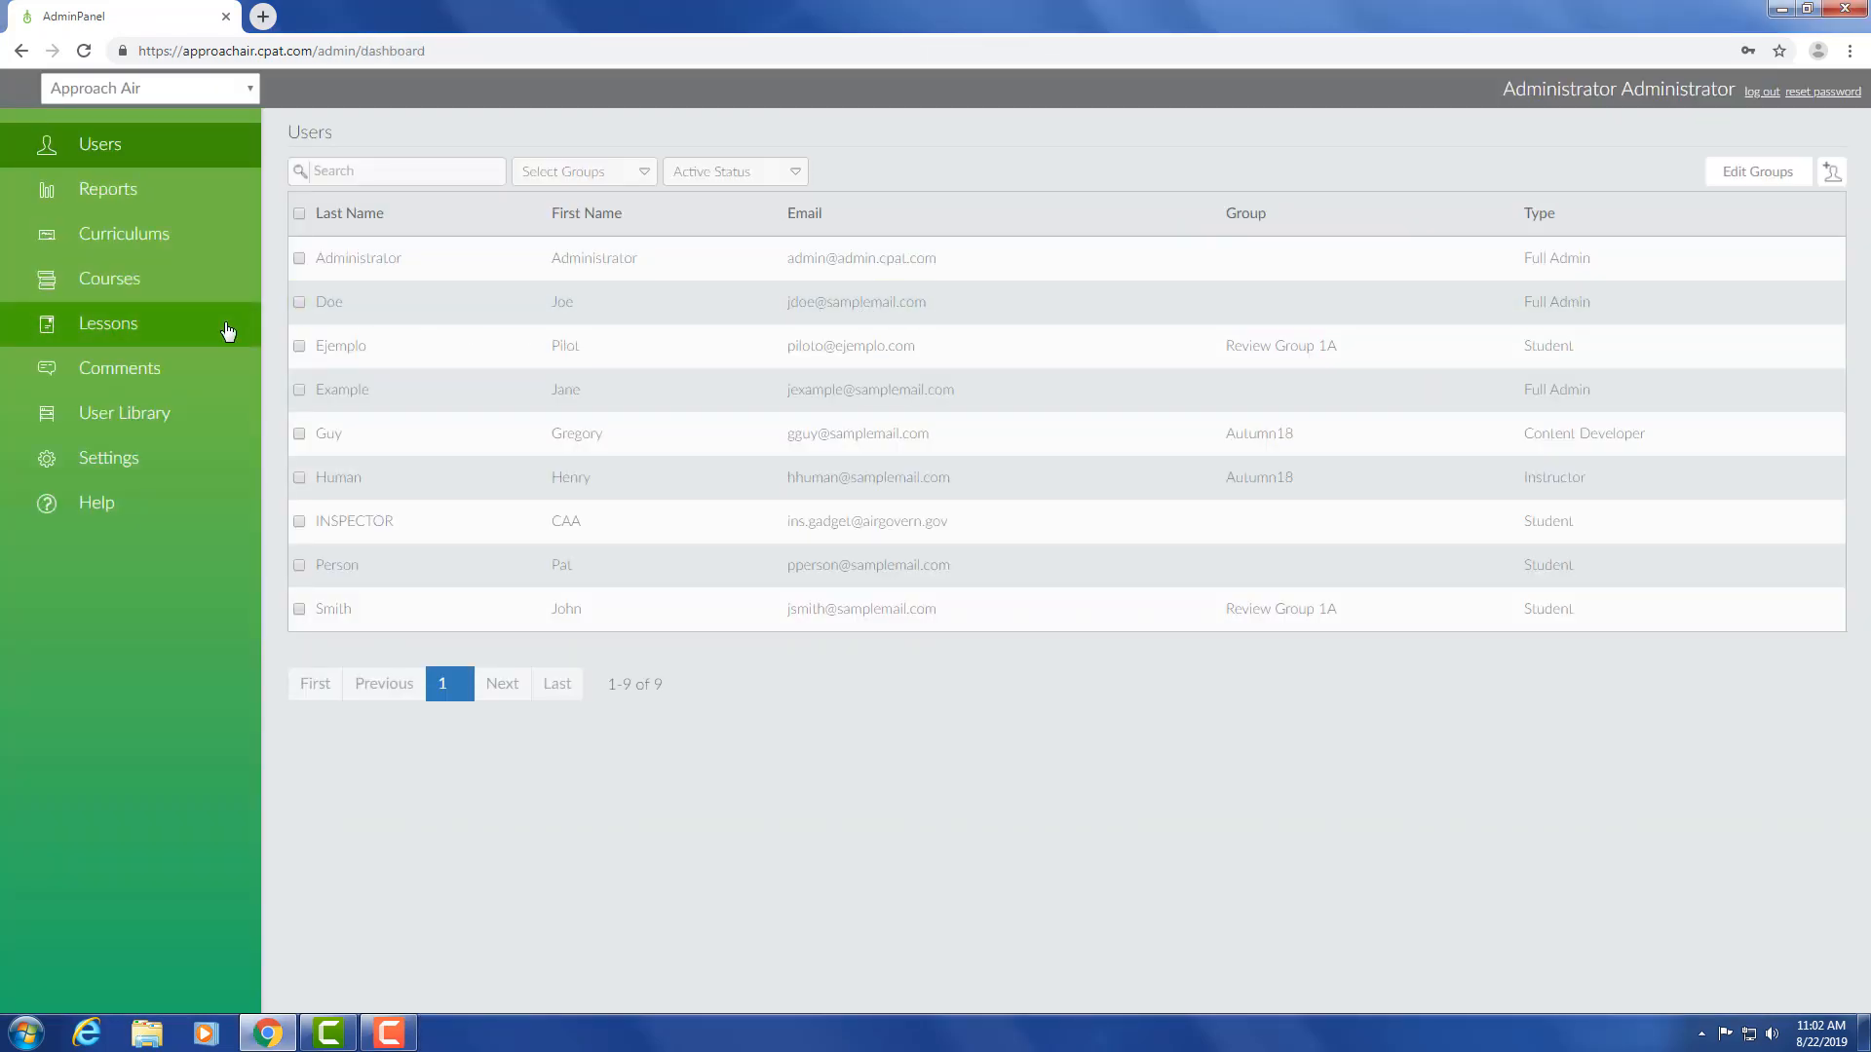
pyautogui.click(227, 331)
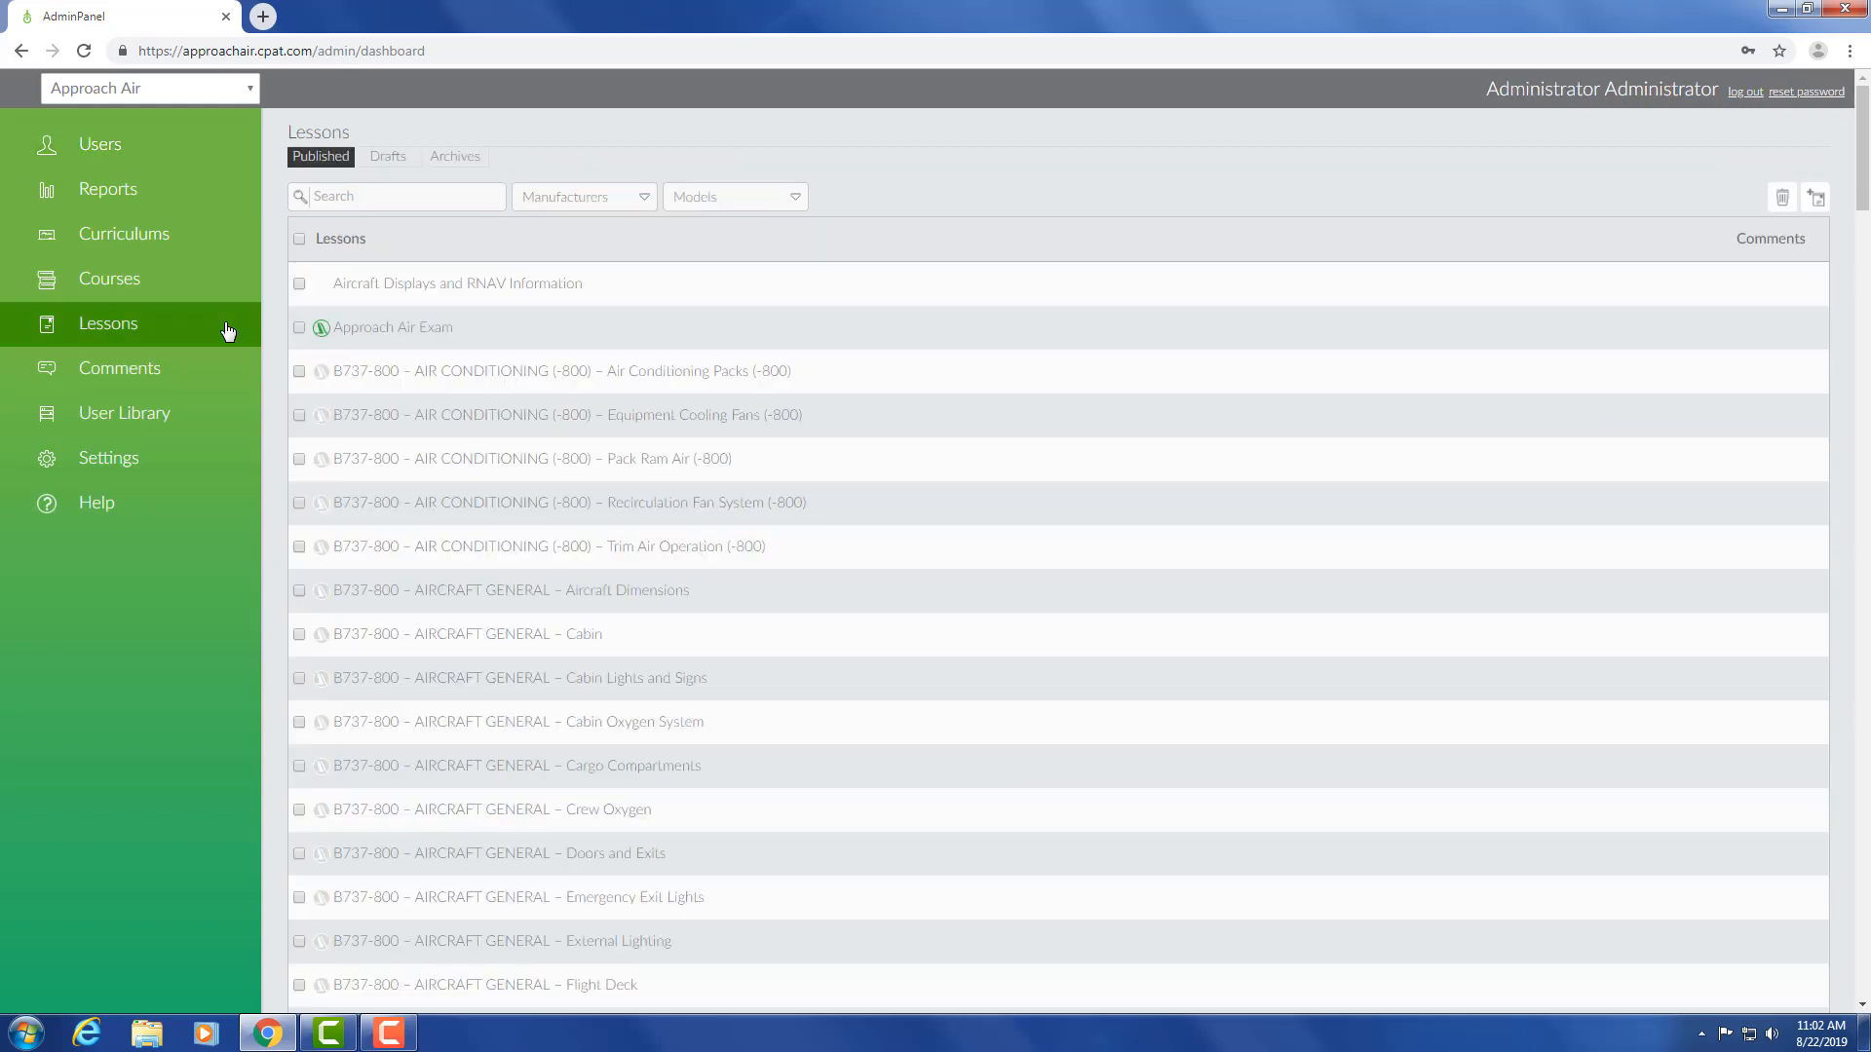
pyautogui.click(1814, 201)
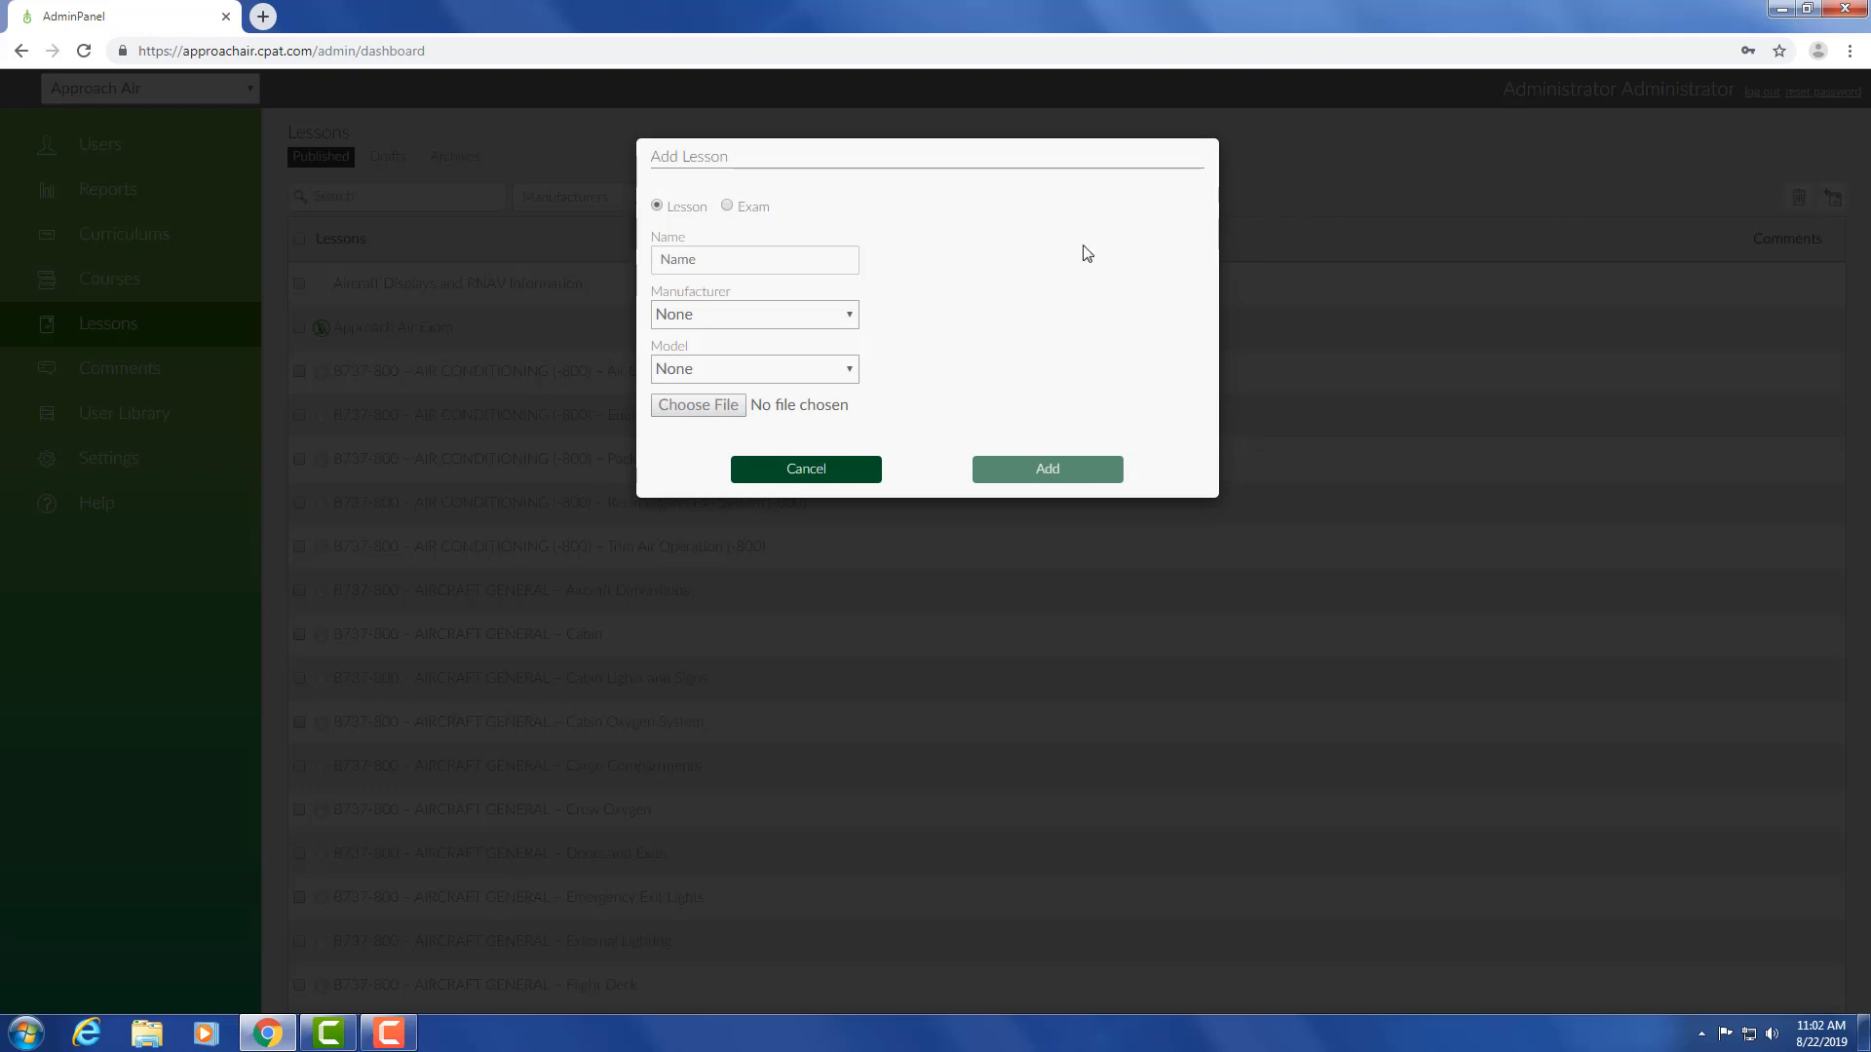
pyautogui.click(727, 207)
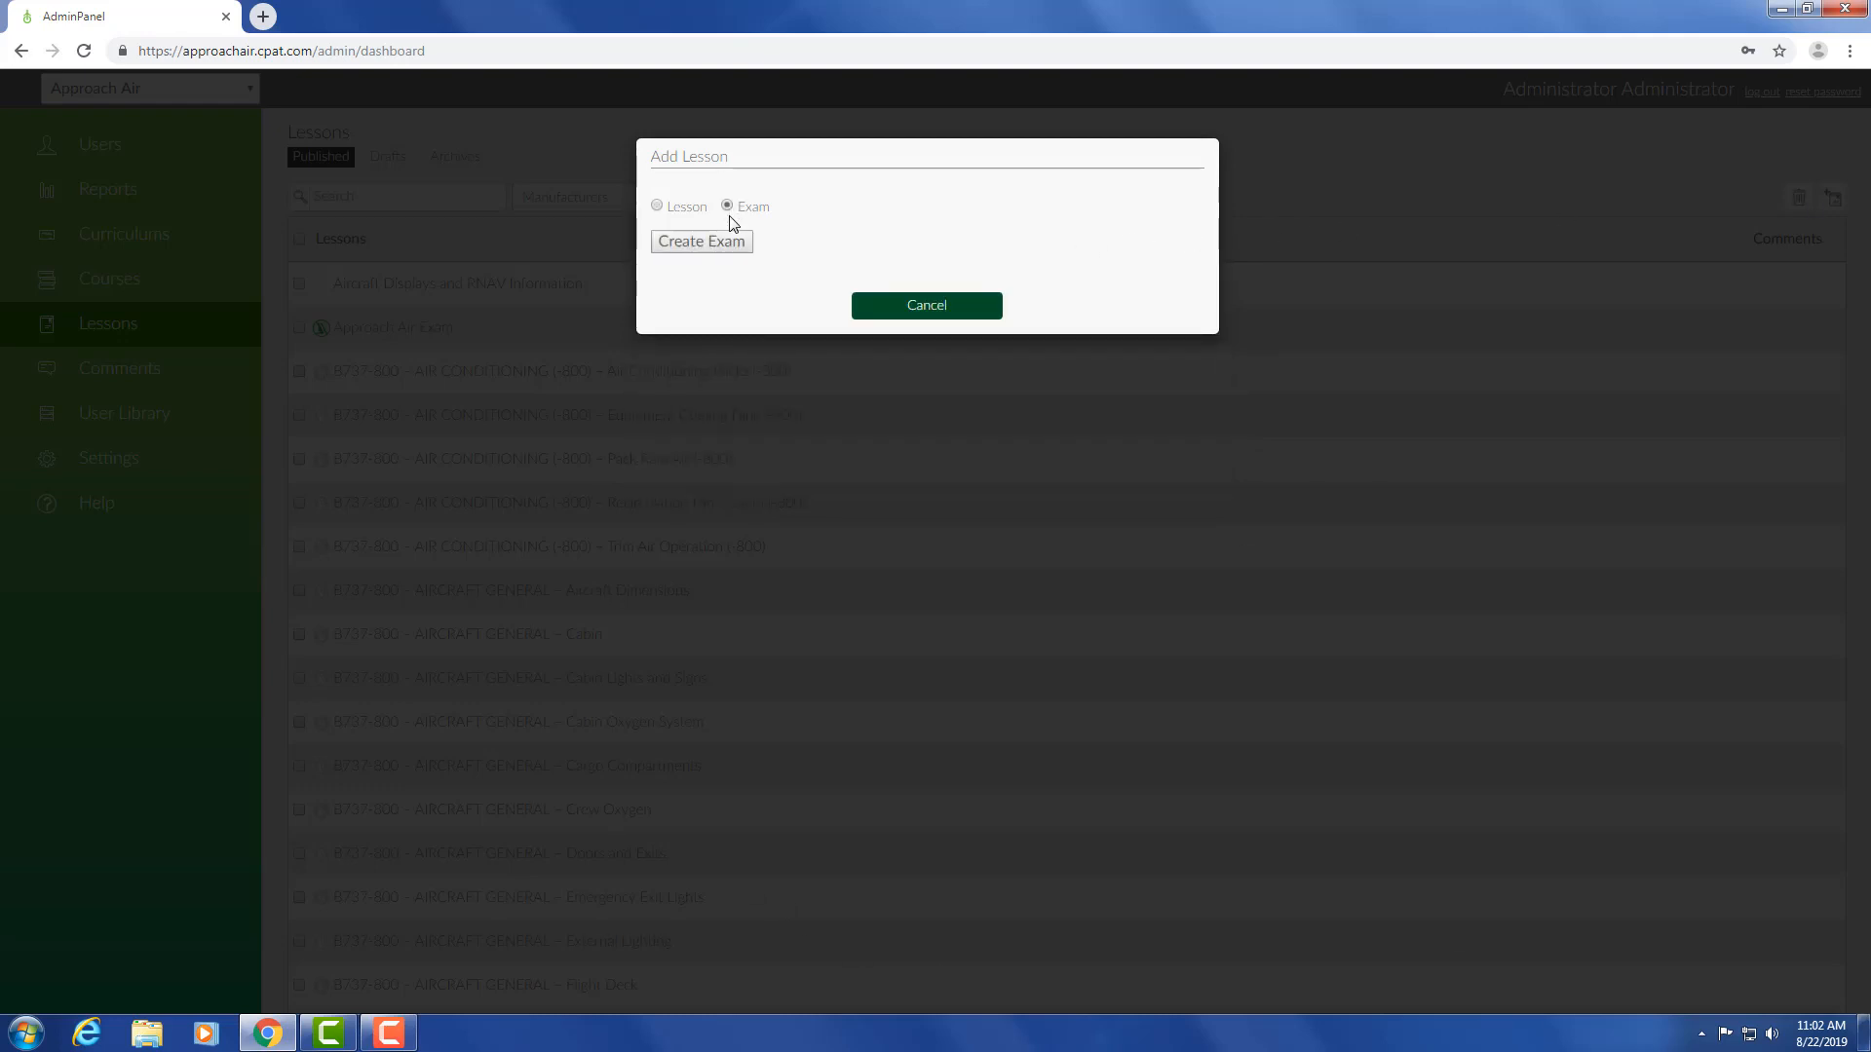
pyautogui.click(702, 241)
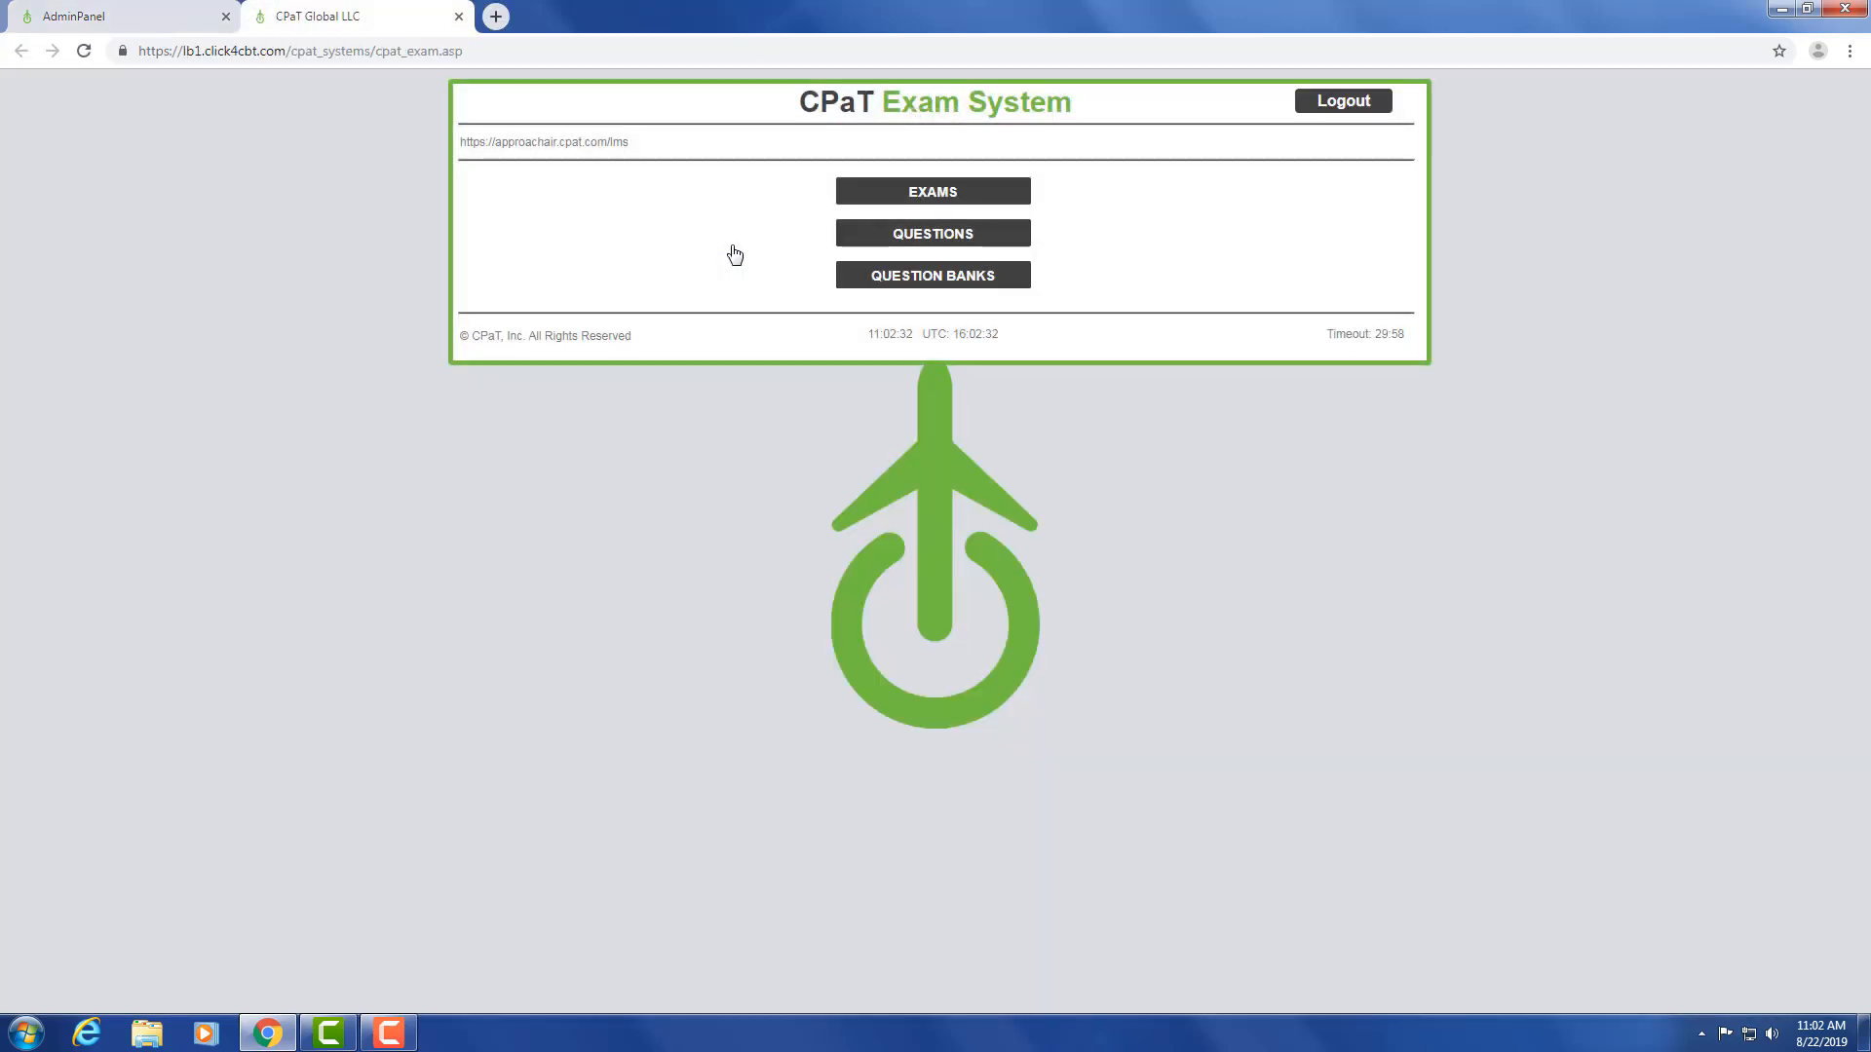
# - From the fully loaded question list, create a Multiple Choice question titled "Approach Air - Demo Multiple Choice - 01"
pyautogui.click(931, 236)
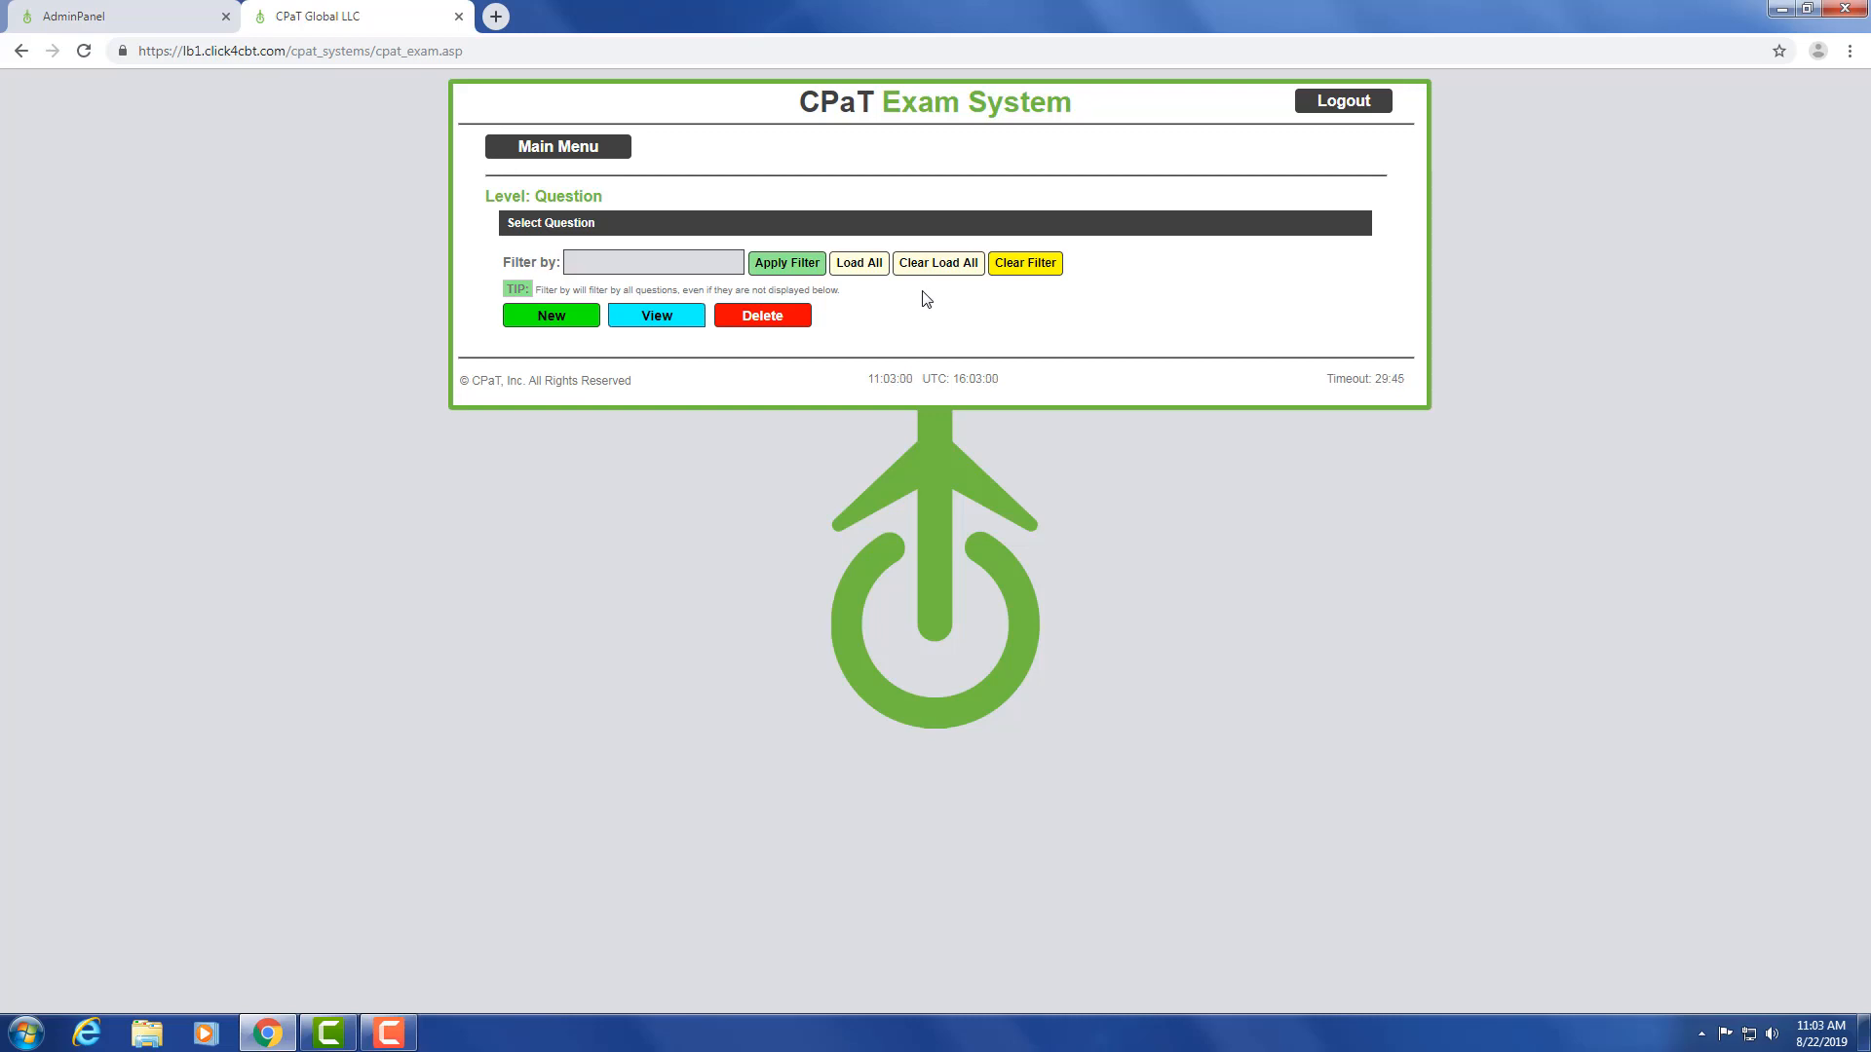
pyautogui.click(861, 264)
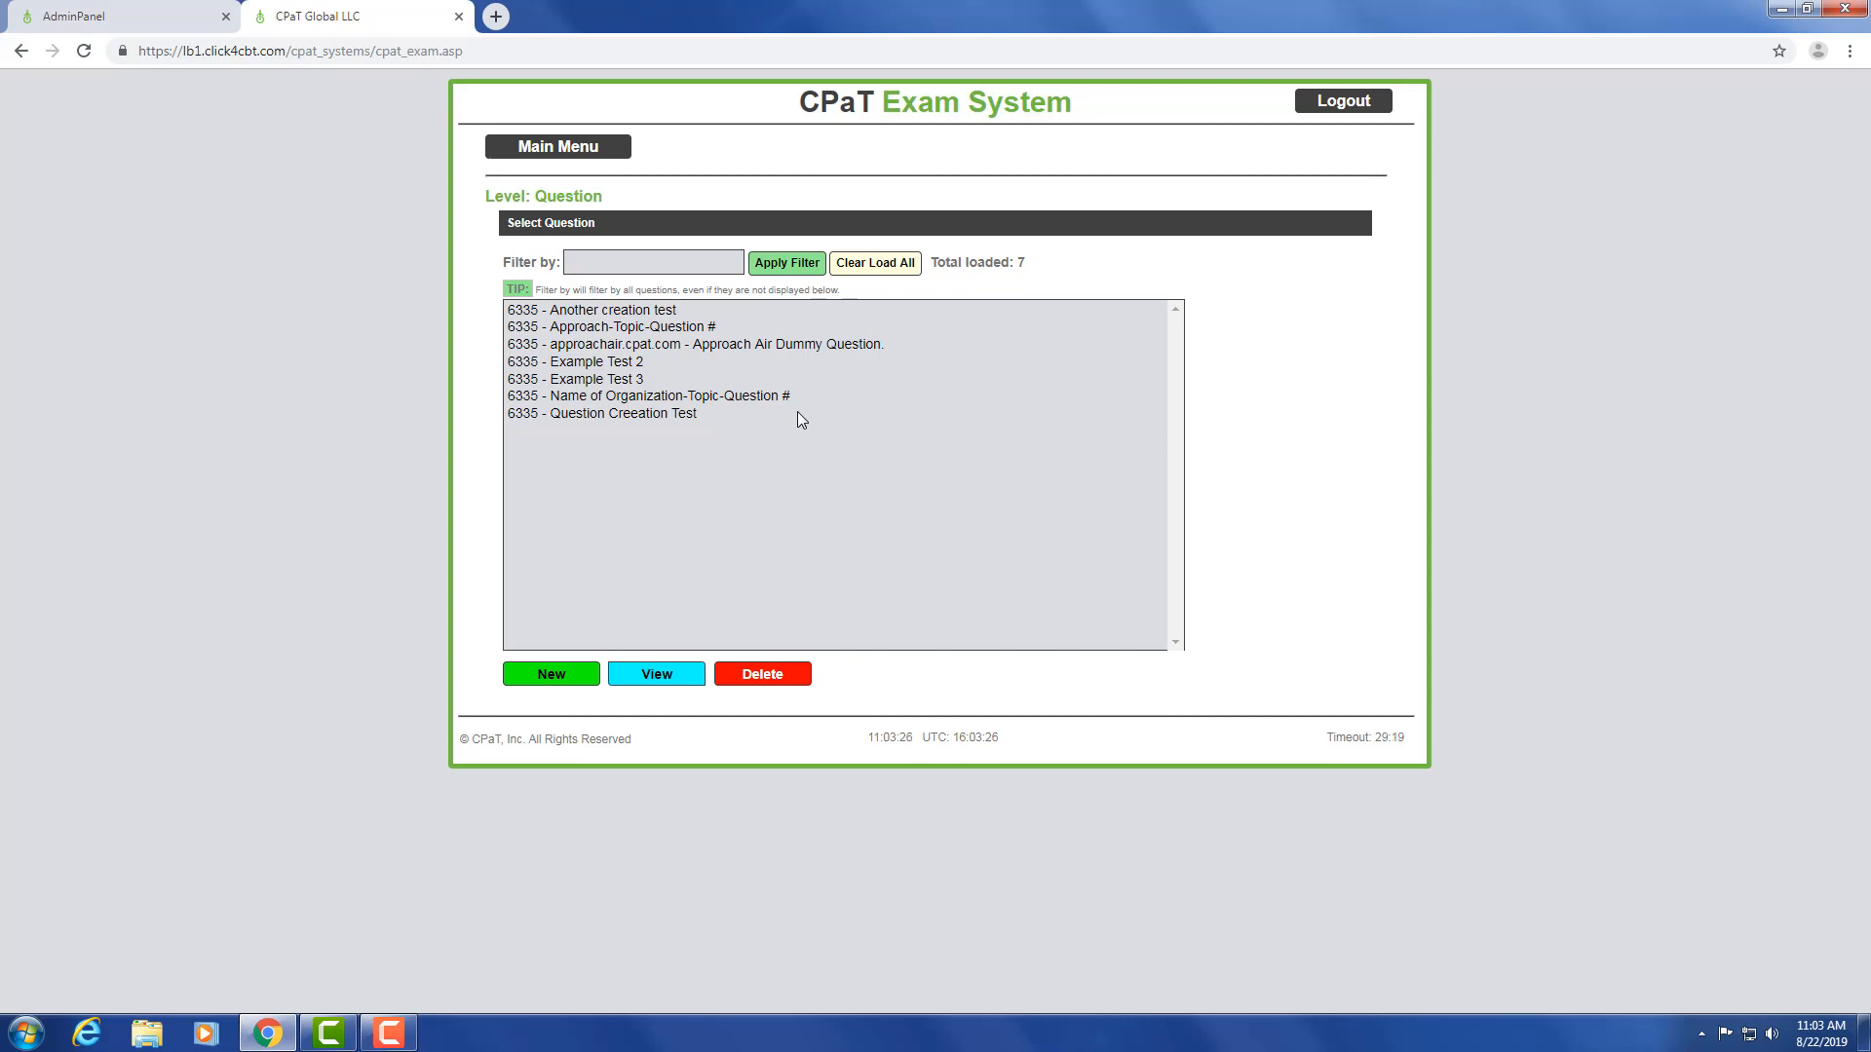
pyautogui.click(547, 674)
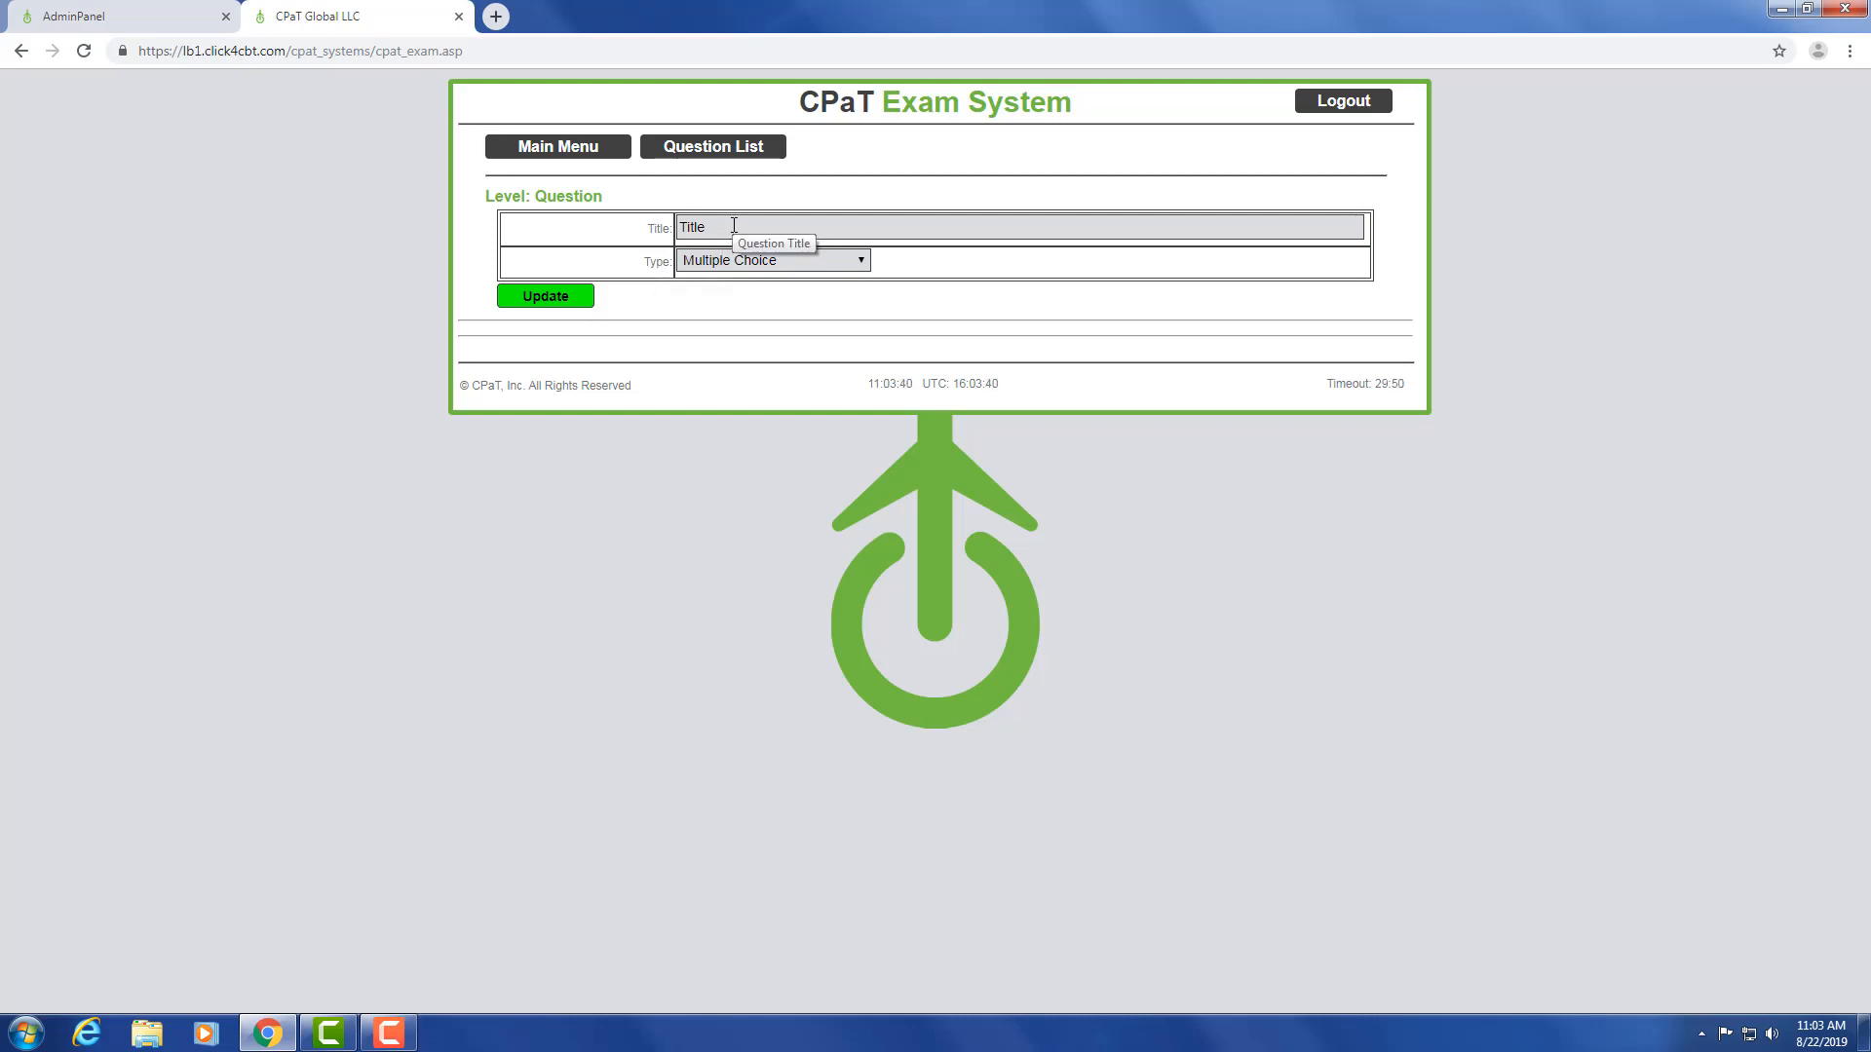
pyautogui.moveTo(733, 226); pyautogui.dragTo(653, 228)
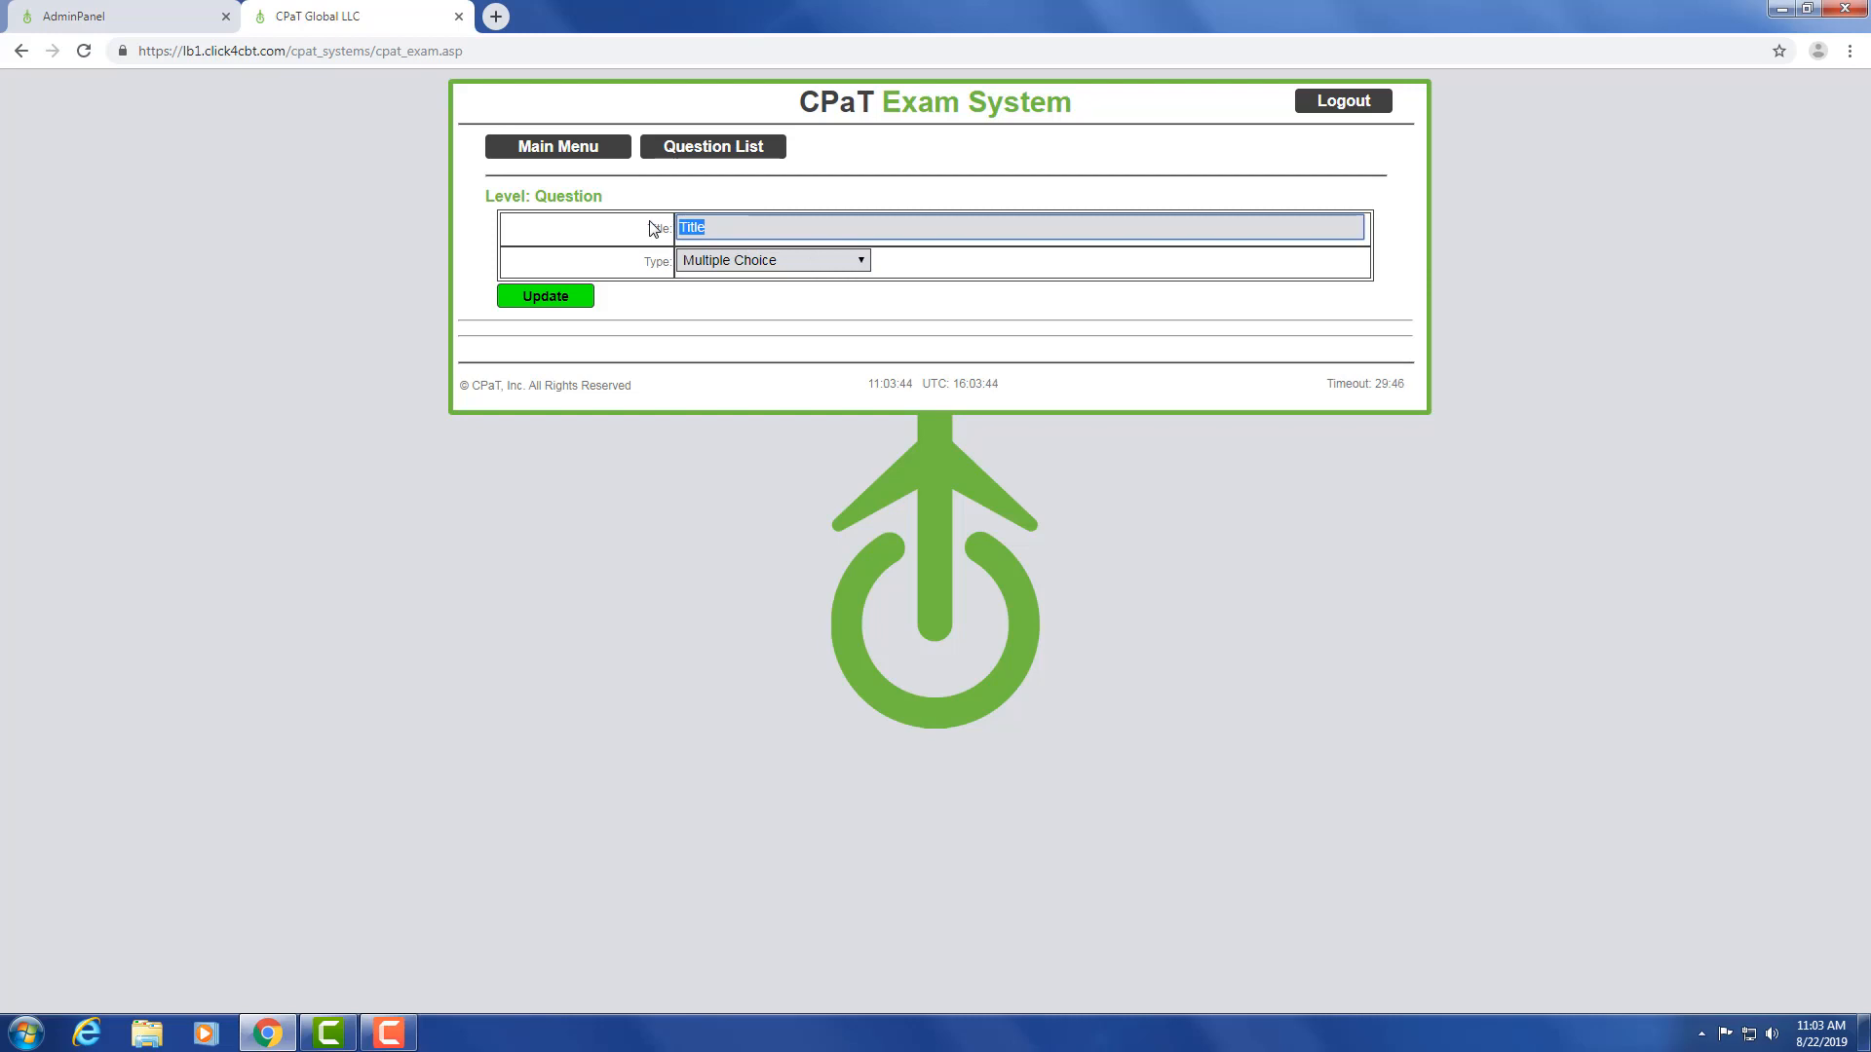
pyautogui.write('Approach Air - Dem')
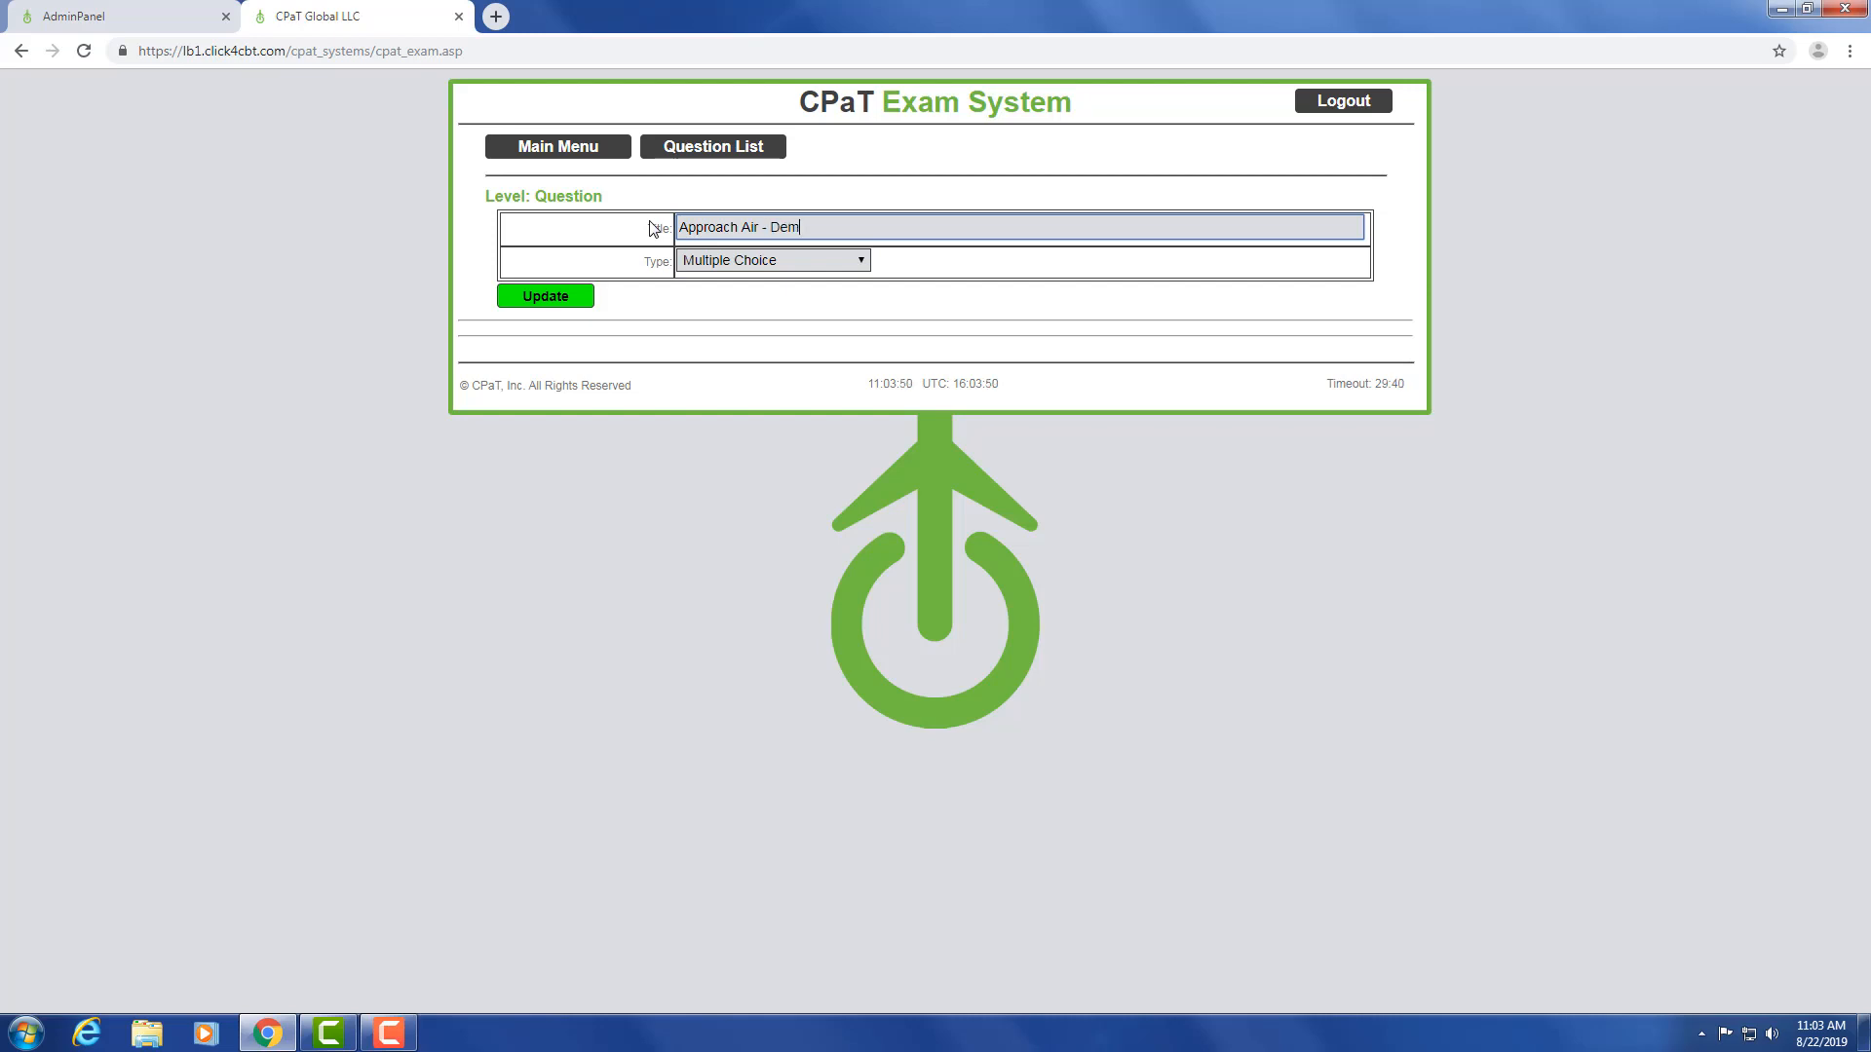
pyautogui.write('o Multiple Choice - 01')
pyautogui.click(755, 267)
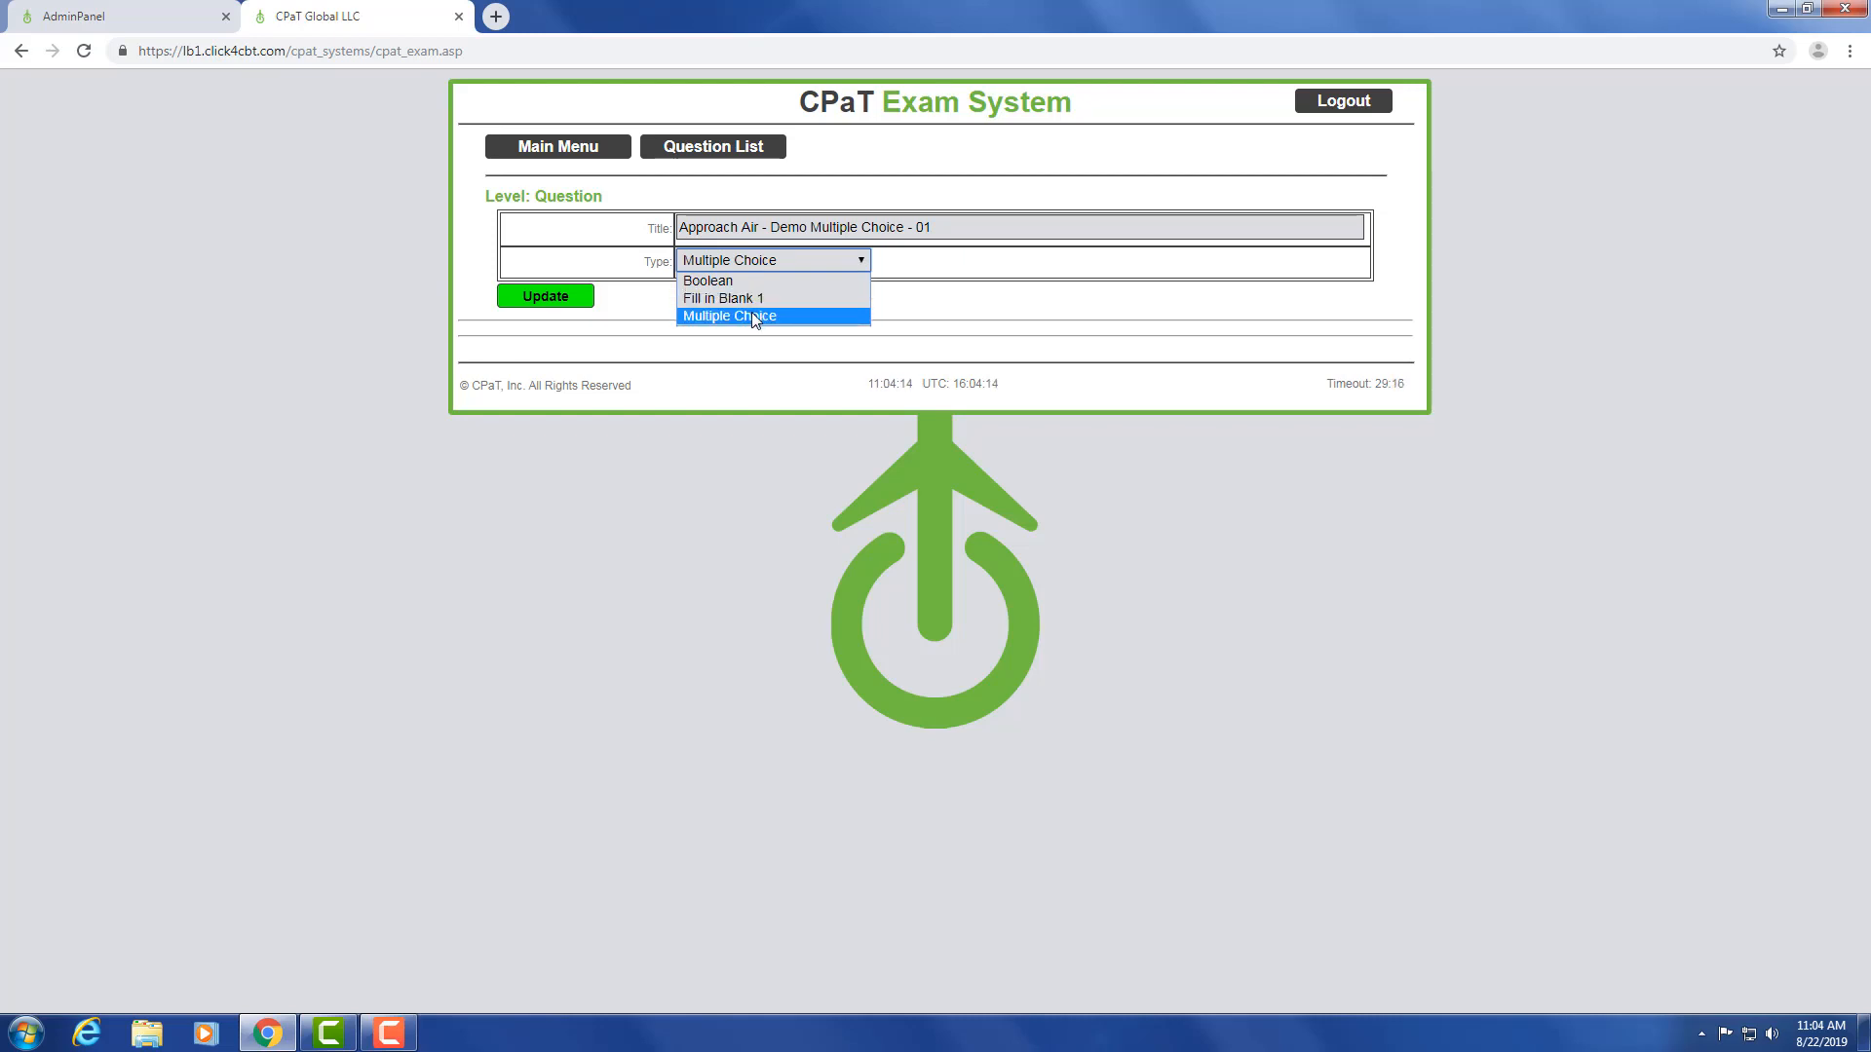
pyautogui.click(756, 318)
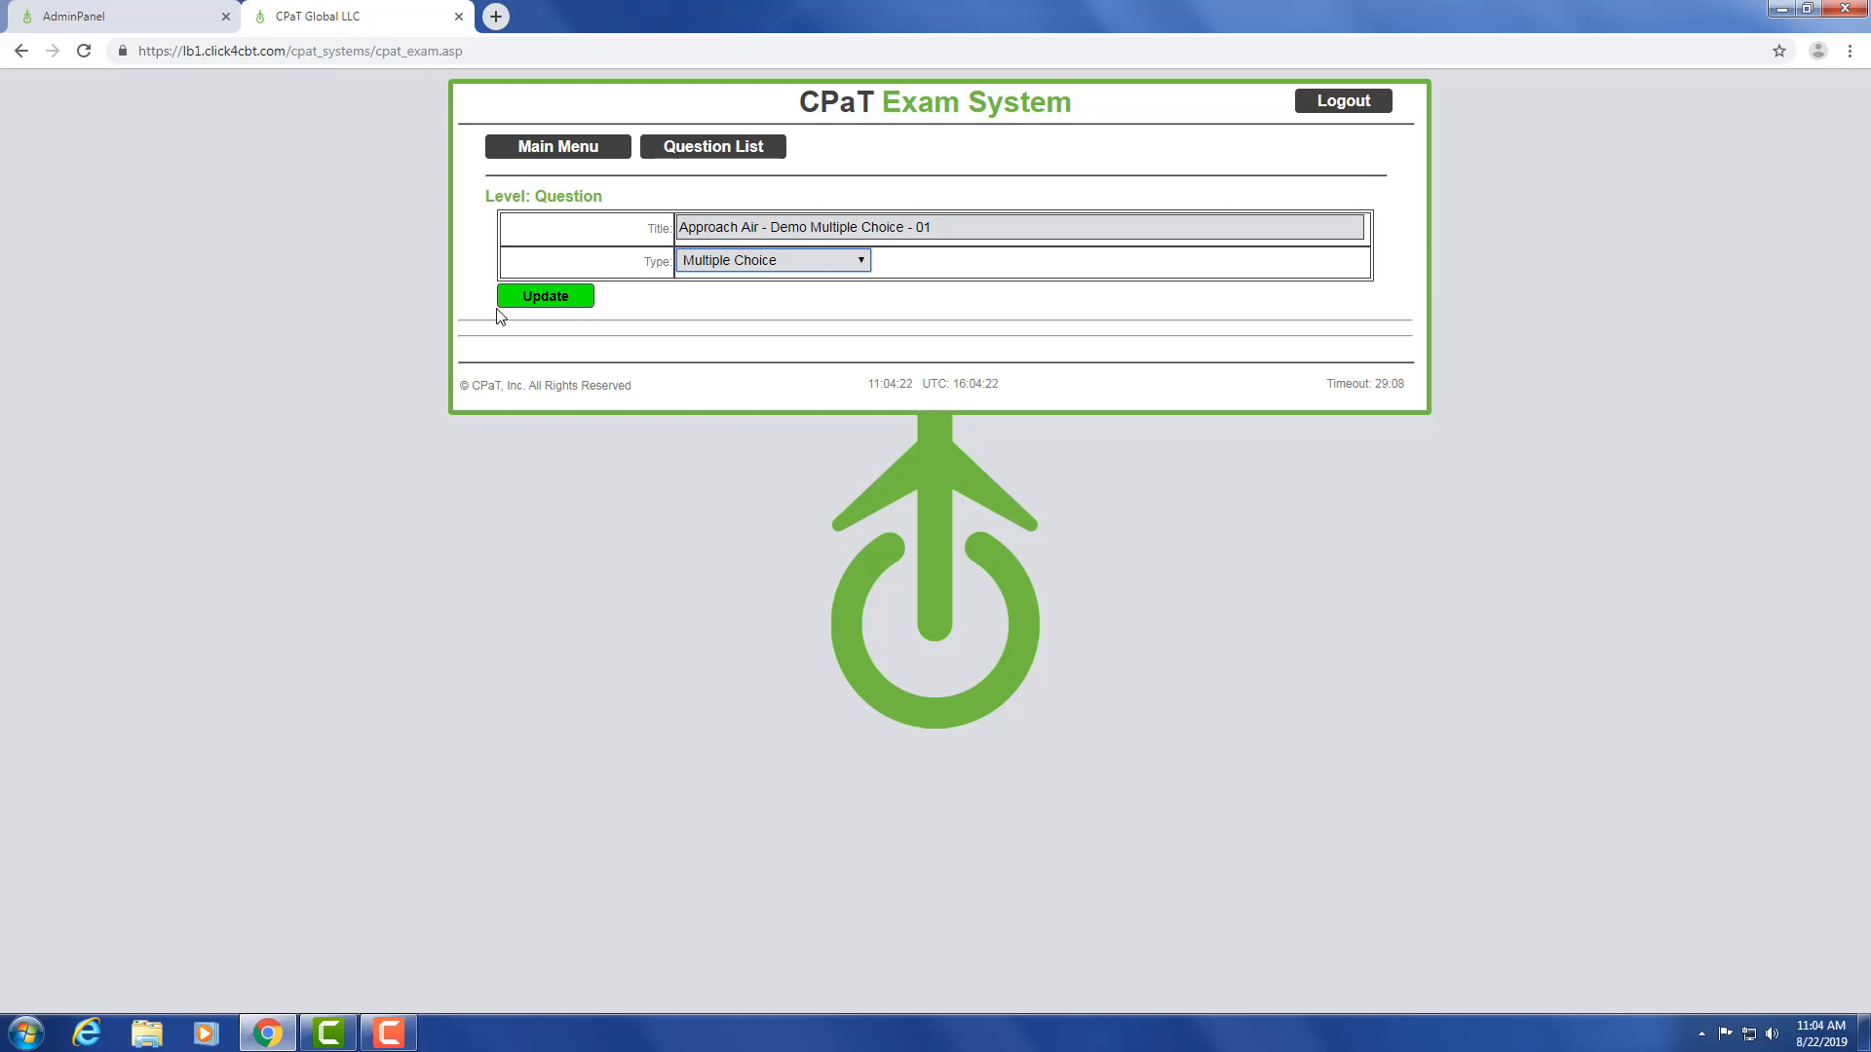
pyautogui.click(546, 302)
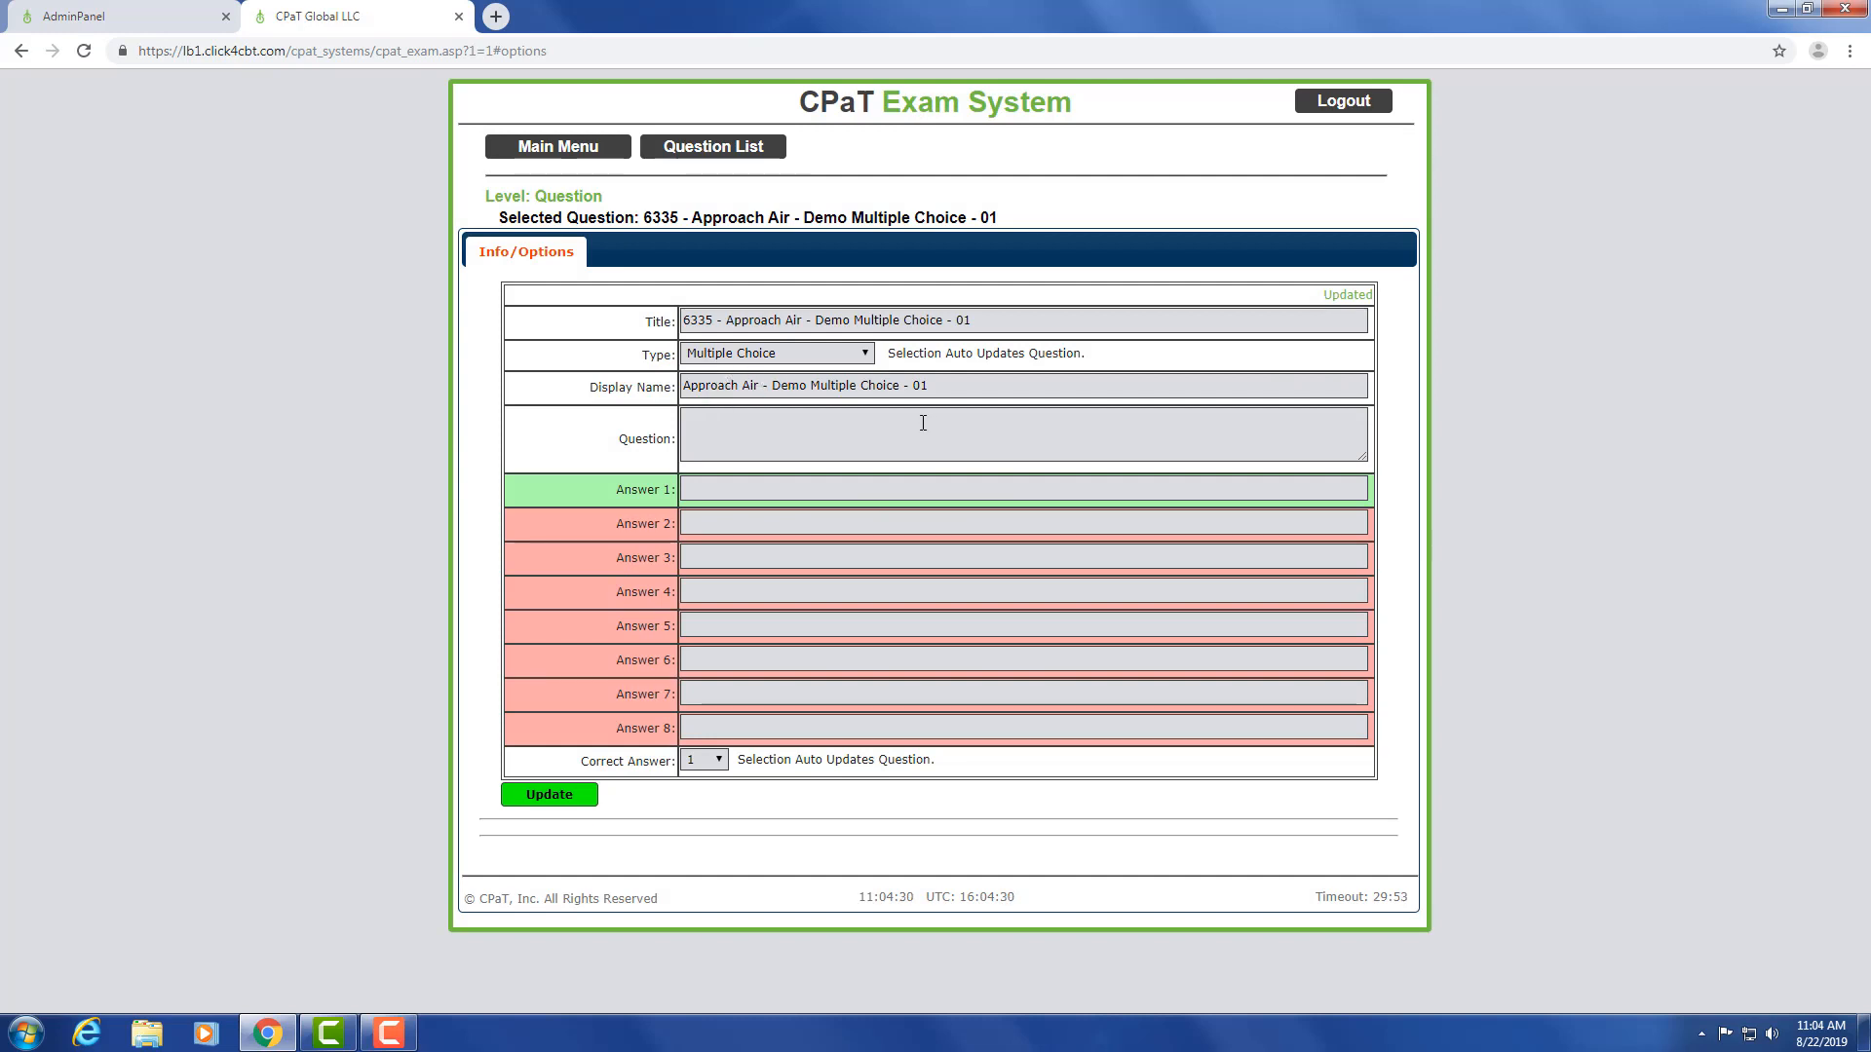
# - Keep the display name as it is and enter "Sample Question" as the question text
pyautogui.moveTo(589, 387); pyautogui.dragTo(666, 393)
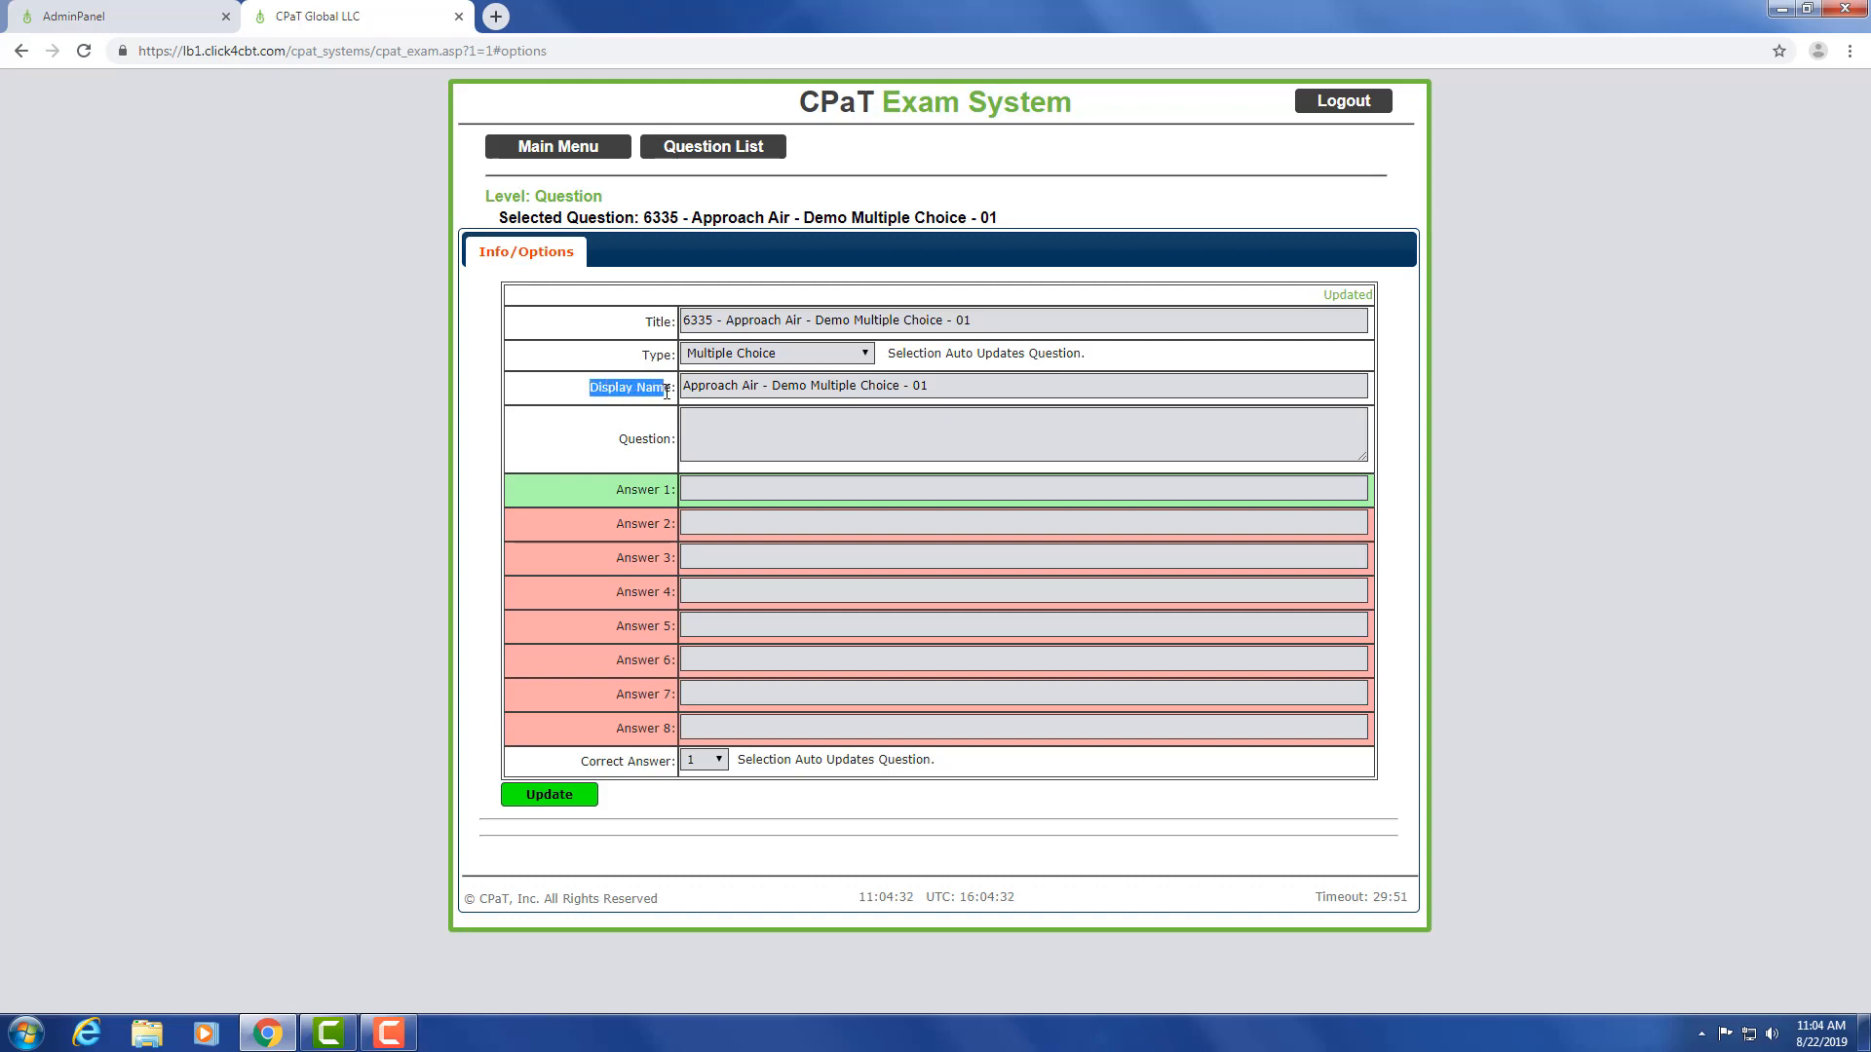
pyautogui.click(855, 393)
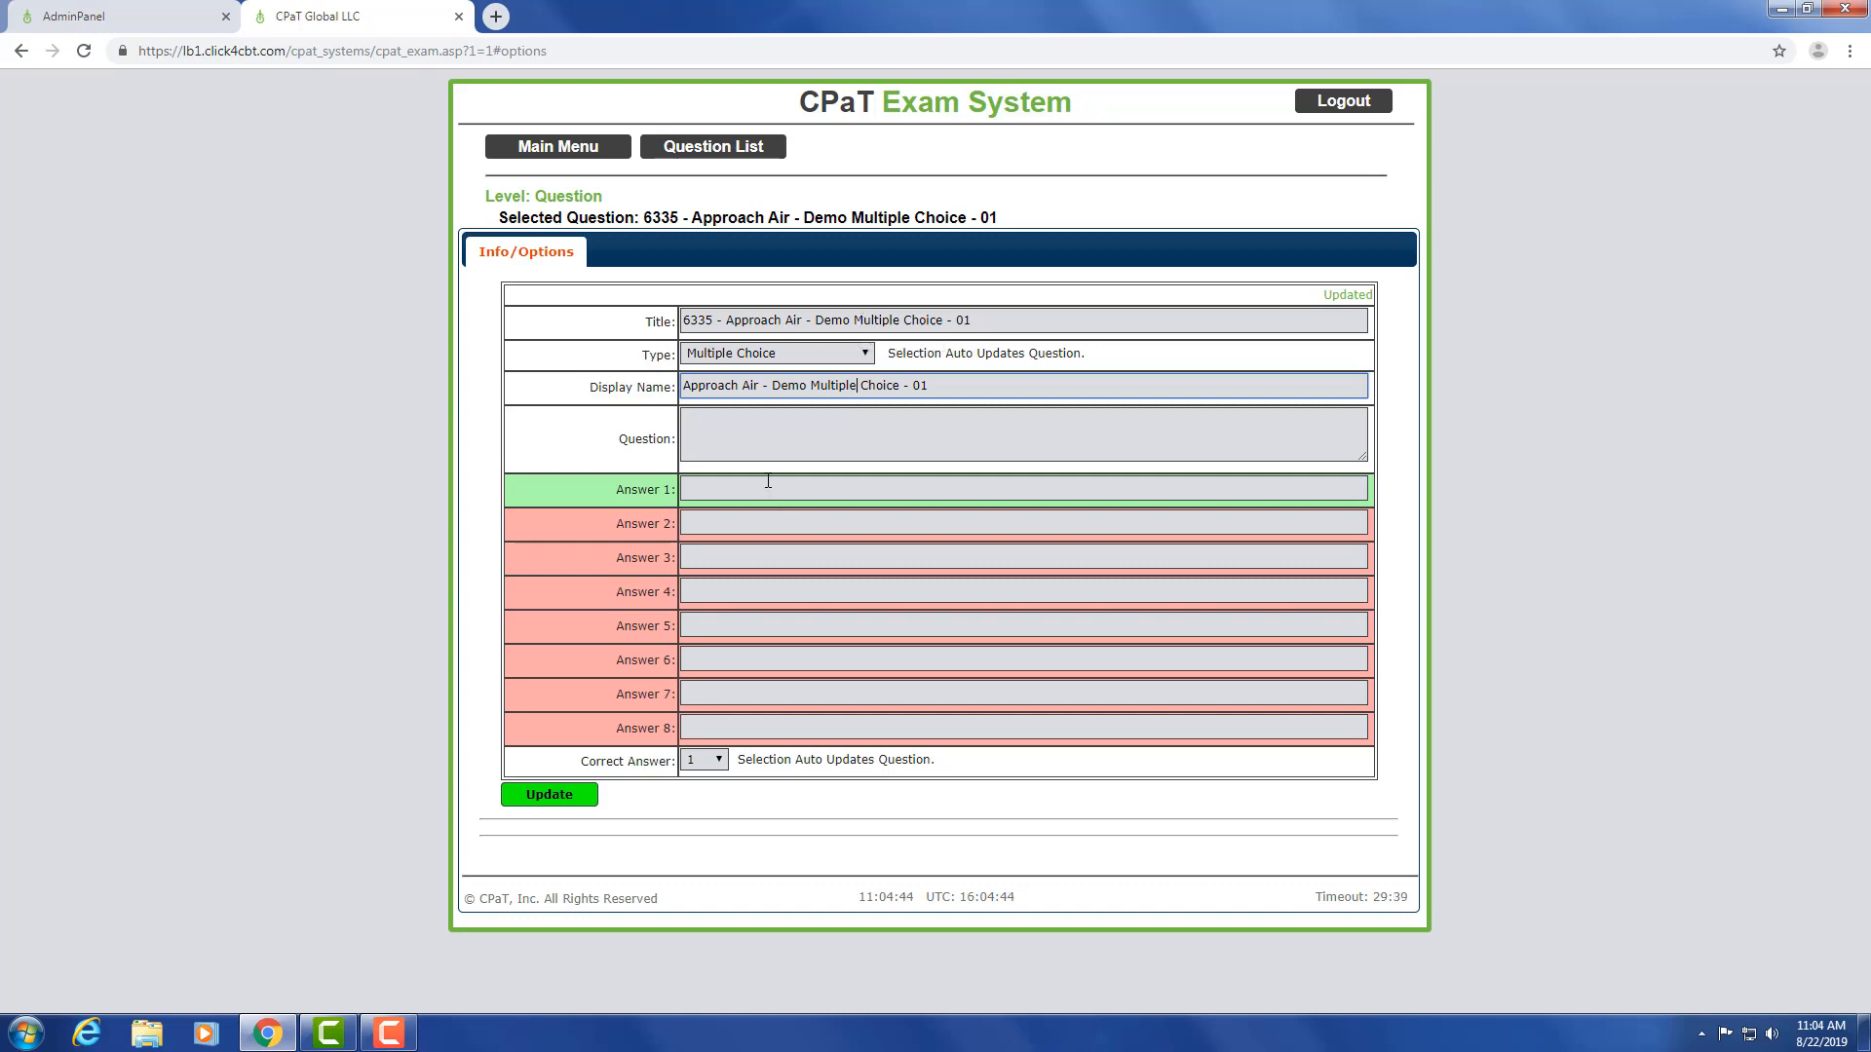
pyautogui.click(752, 436)
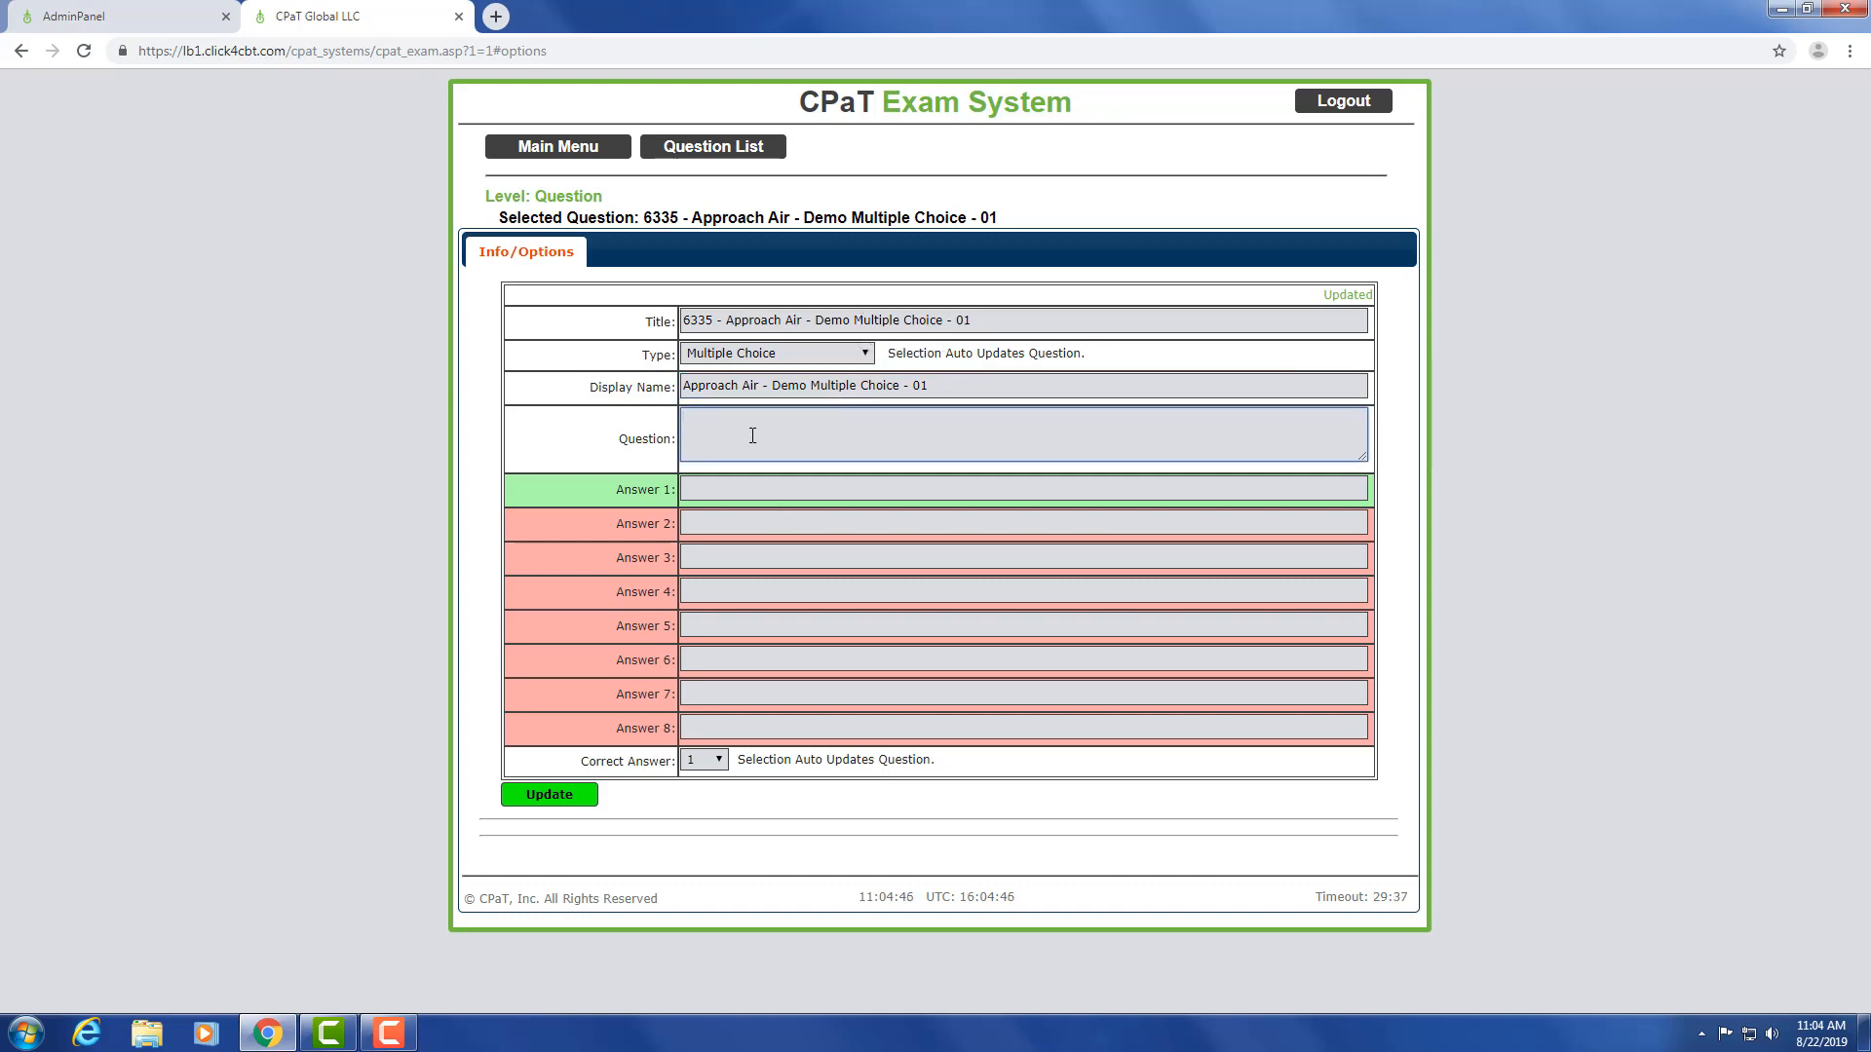
pyautogui.write('Sample Question')
# - Try setting the multiple-choice question's correct answer to 2
pyautogui.moveTo(655, 489); pyautogui.dragTo(663, 693)
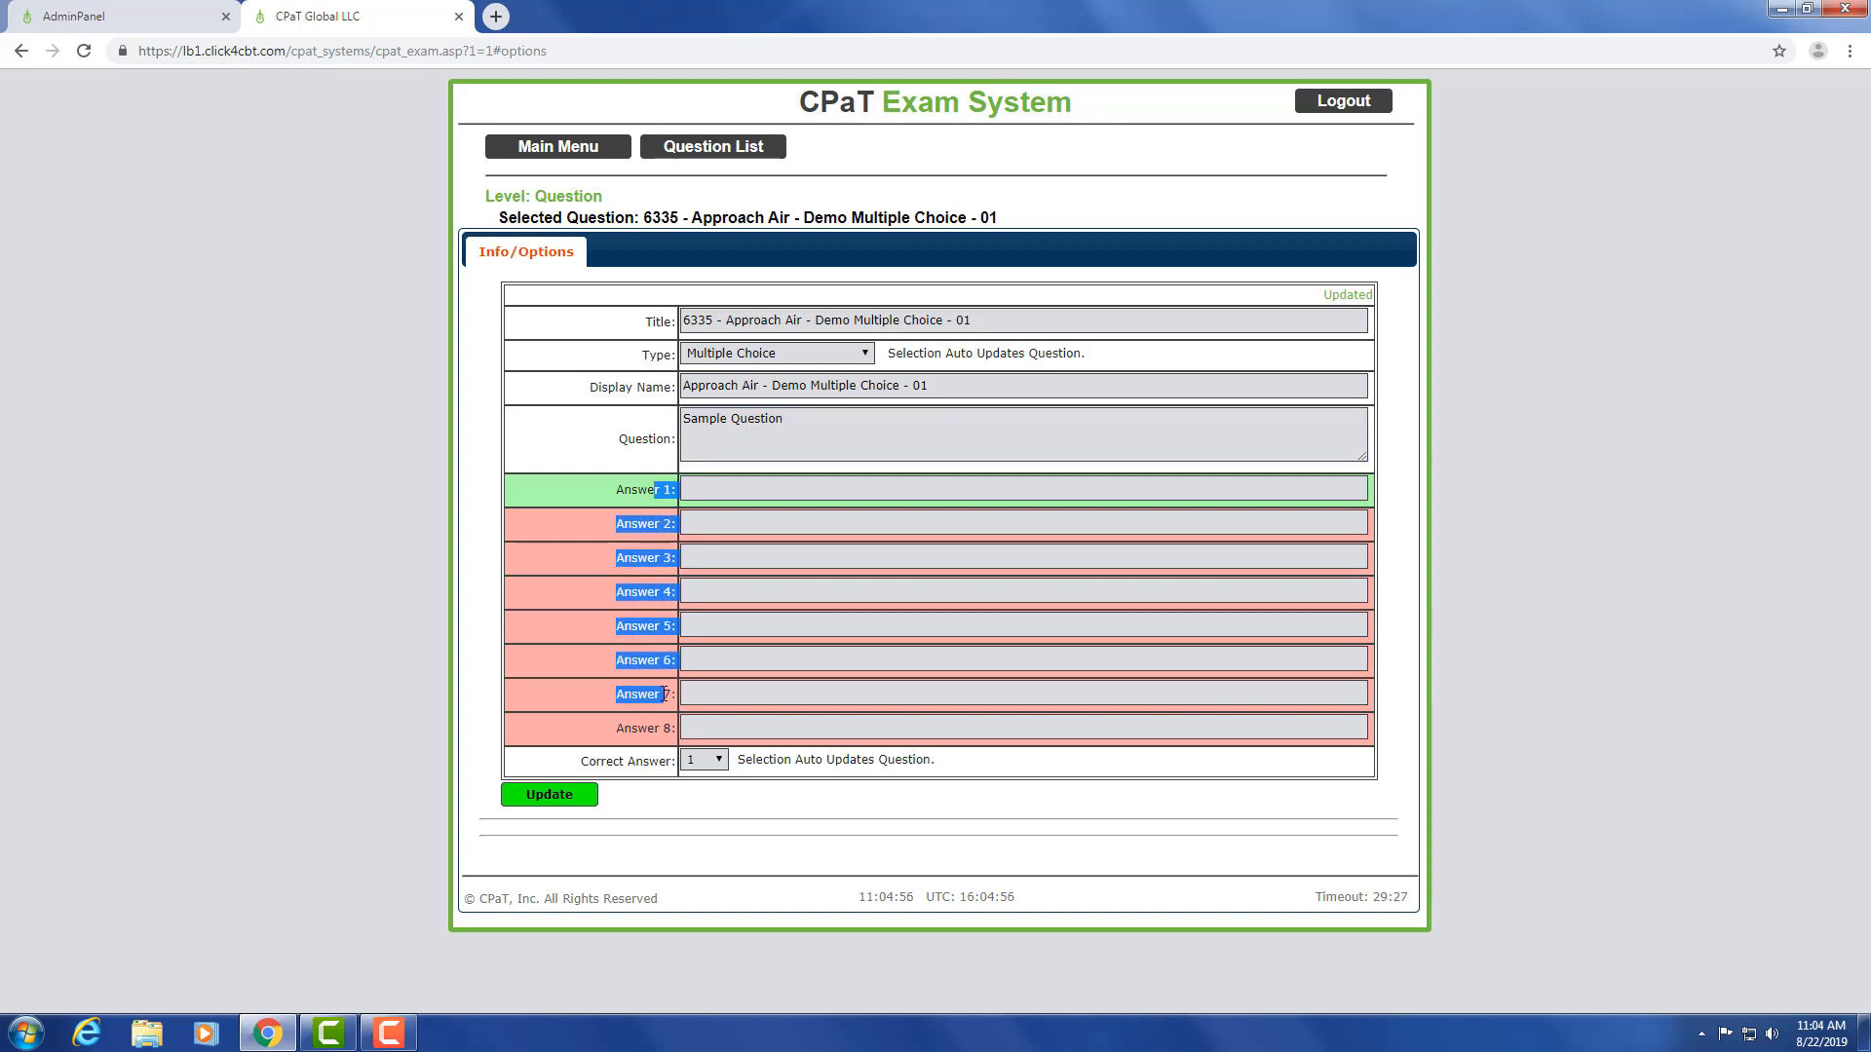
pyautogui.click(812, 529)
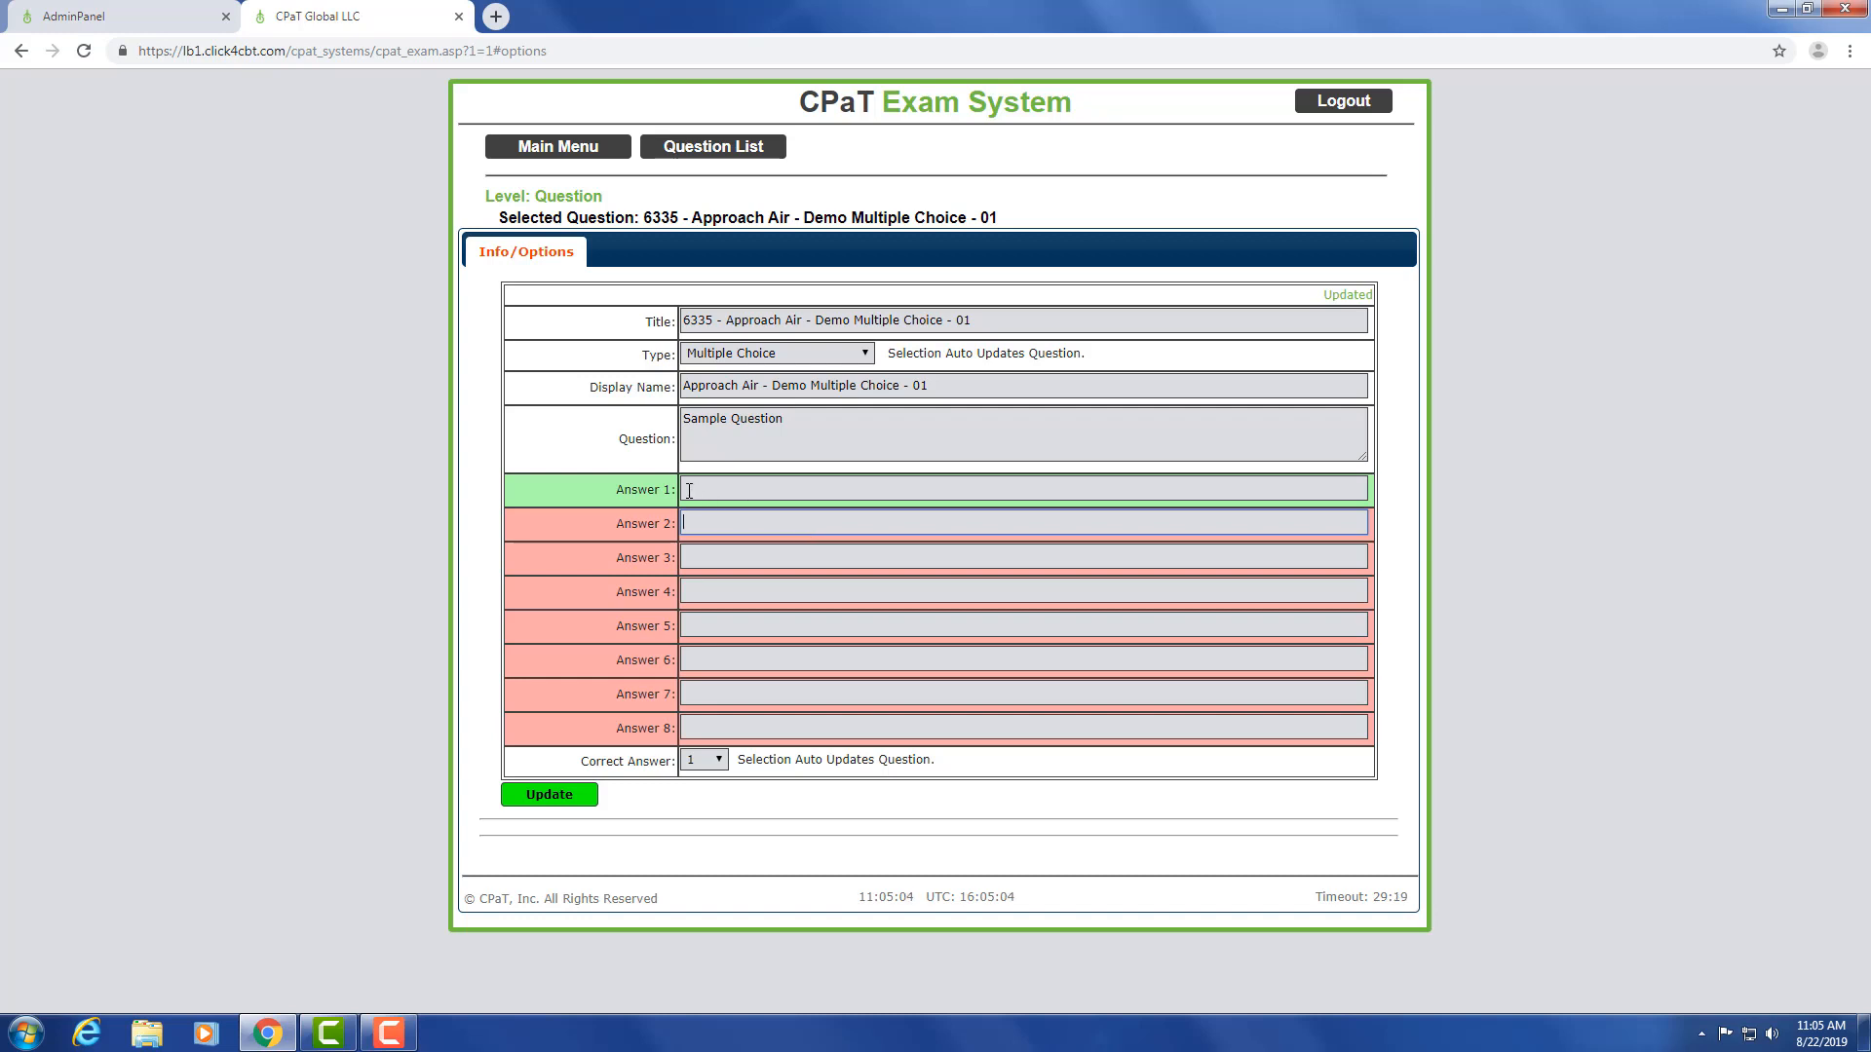
pyautogui.moveTo(655, 490); pyautogui.dragTo(693, 494)
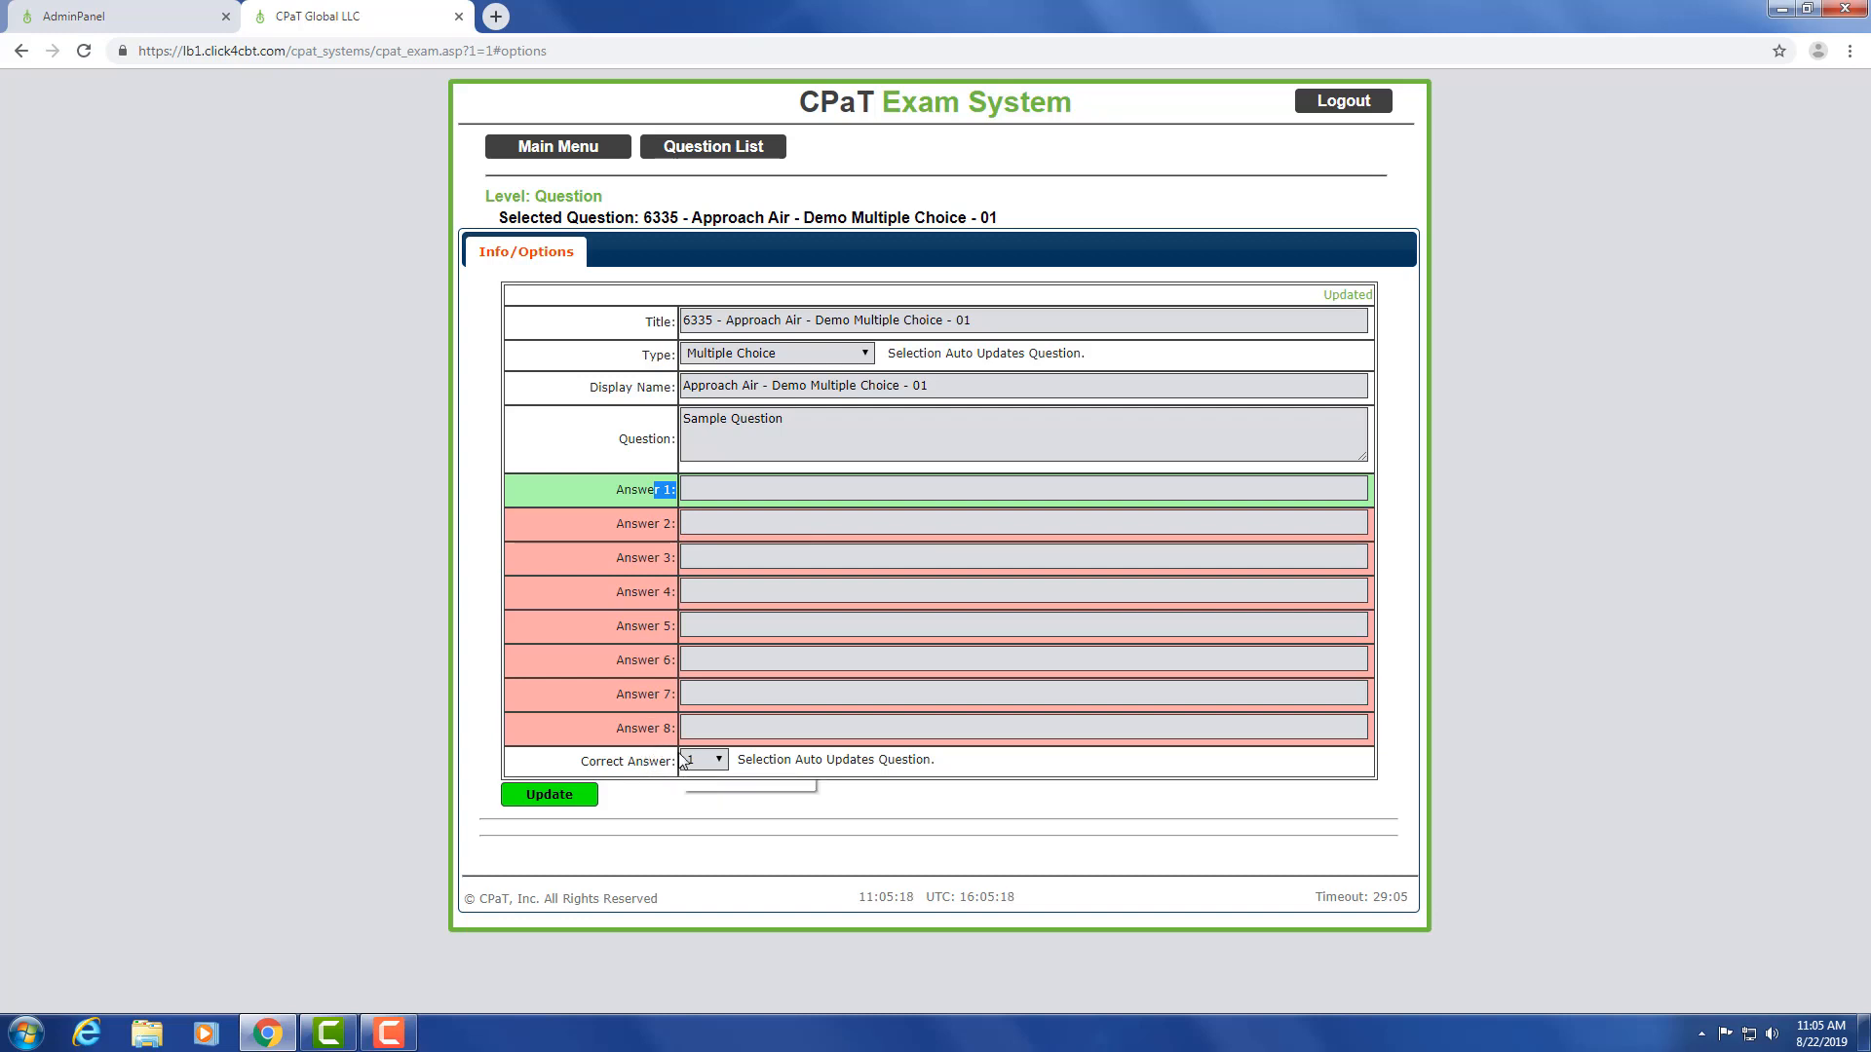
pyautogui.click(720, 759)
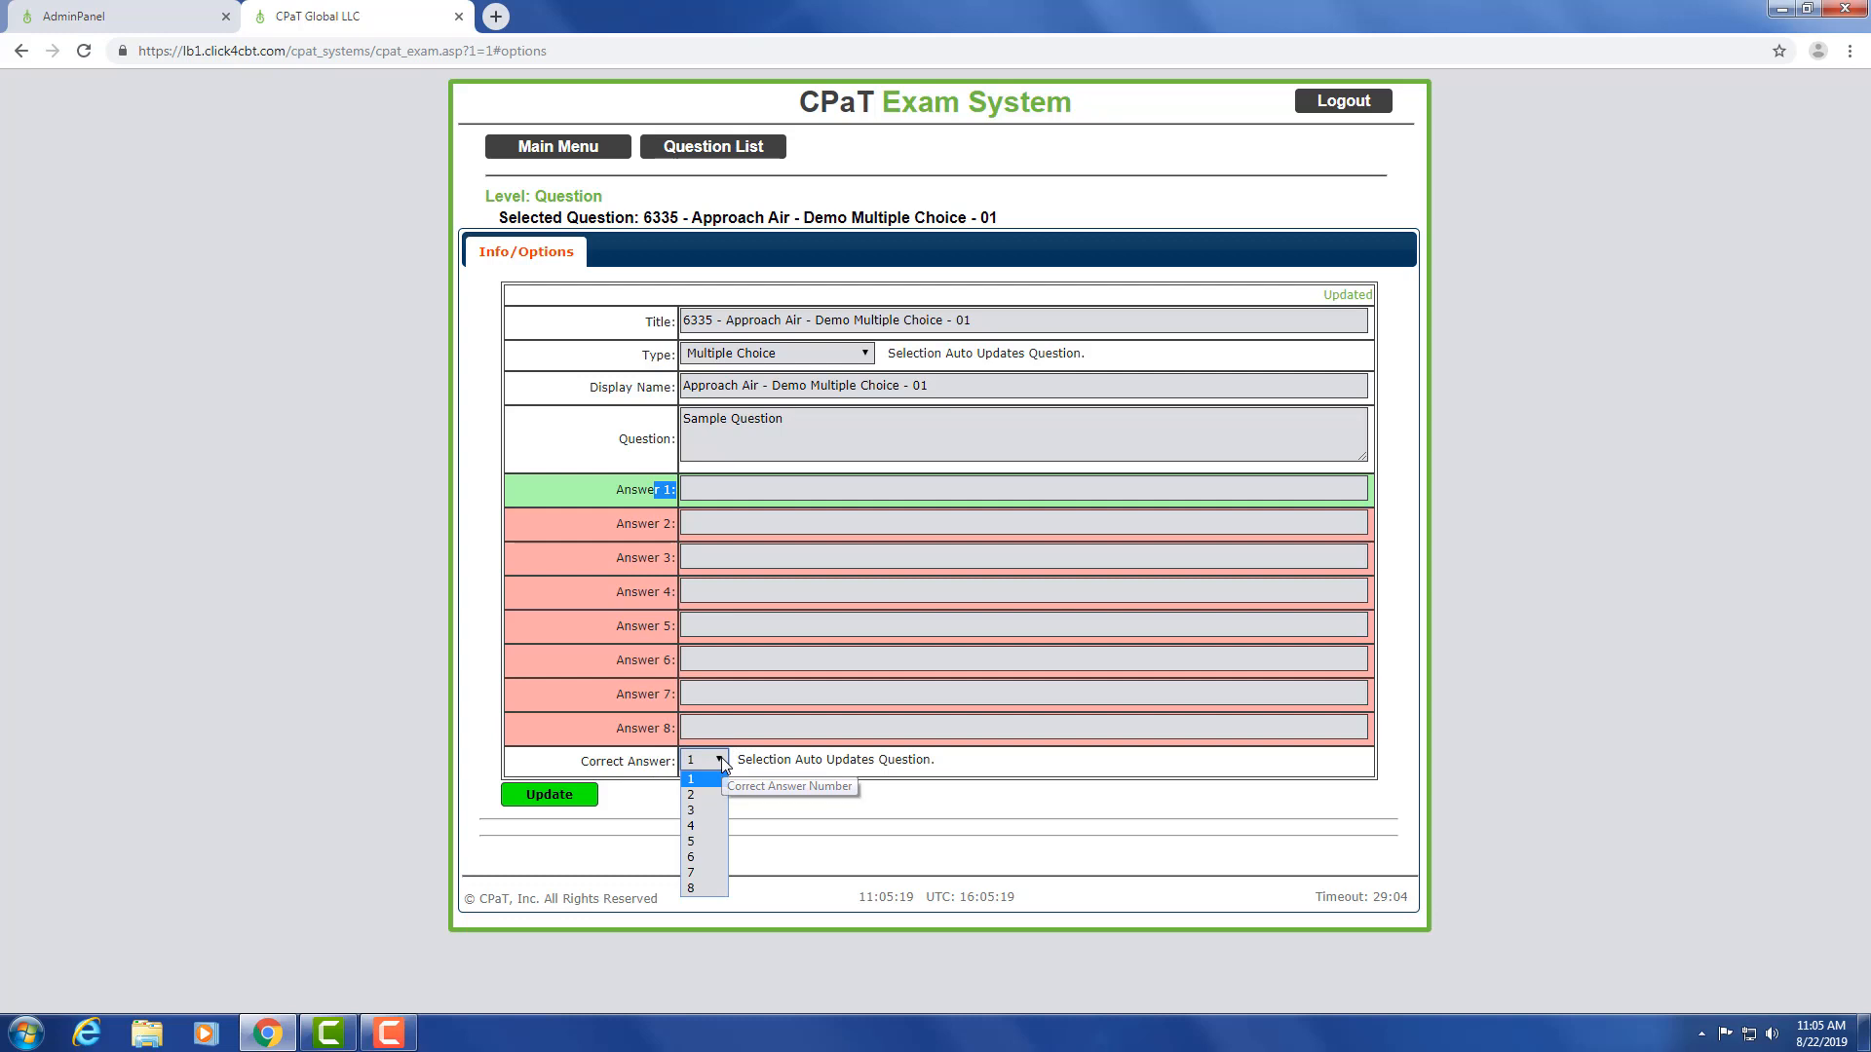
pyautogui.click(693, 797)
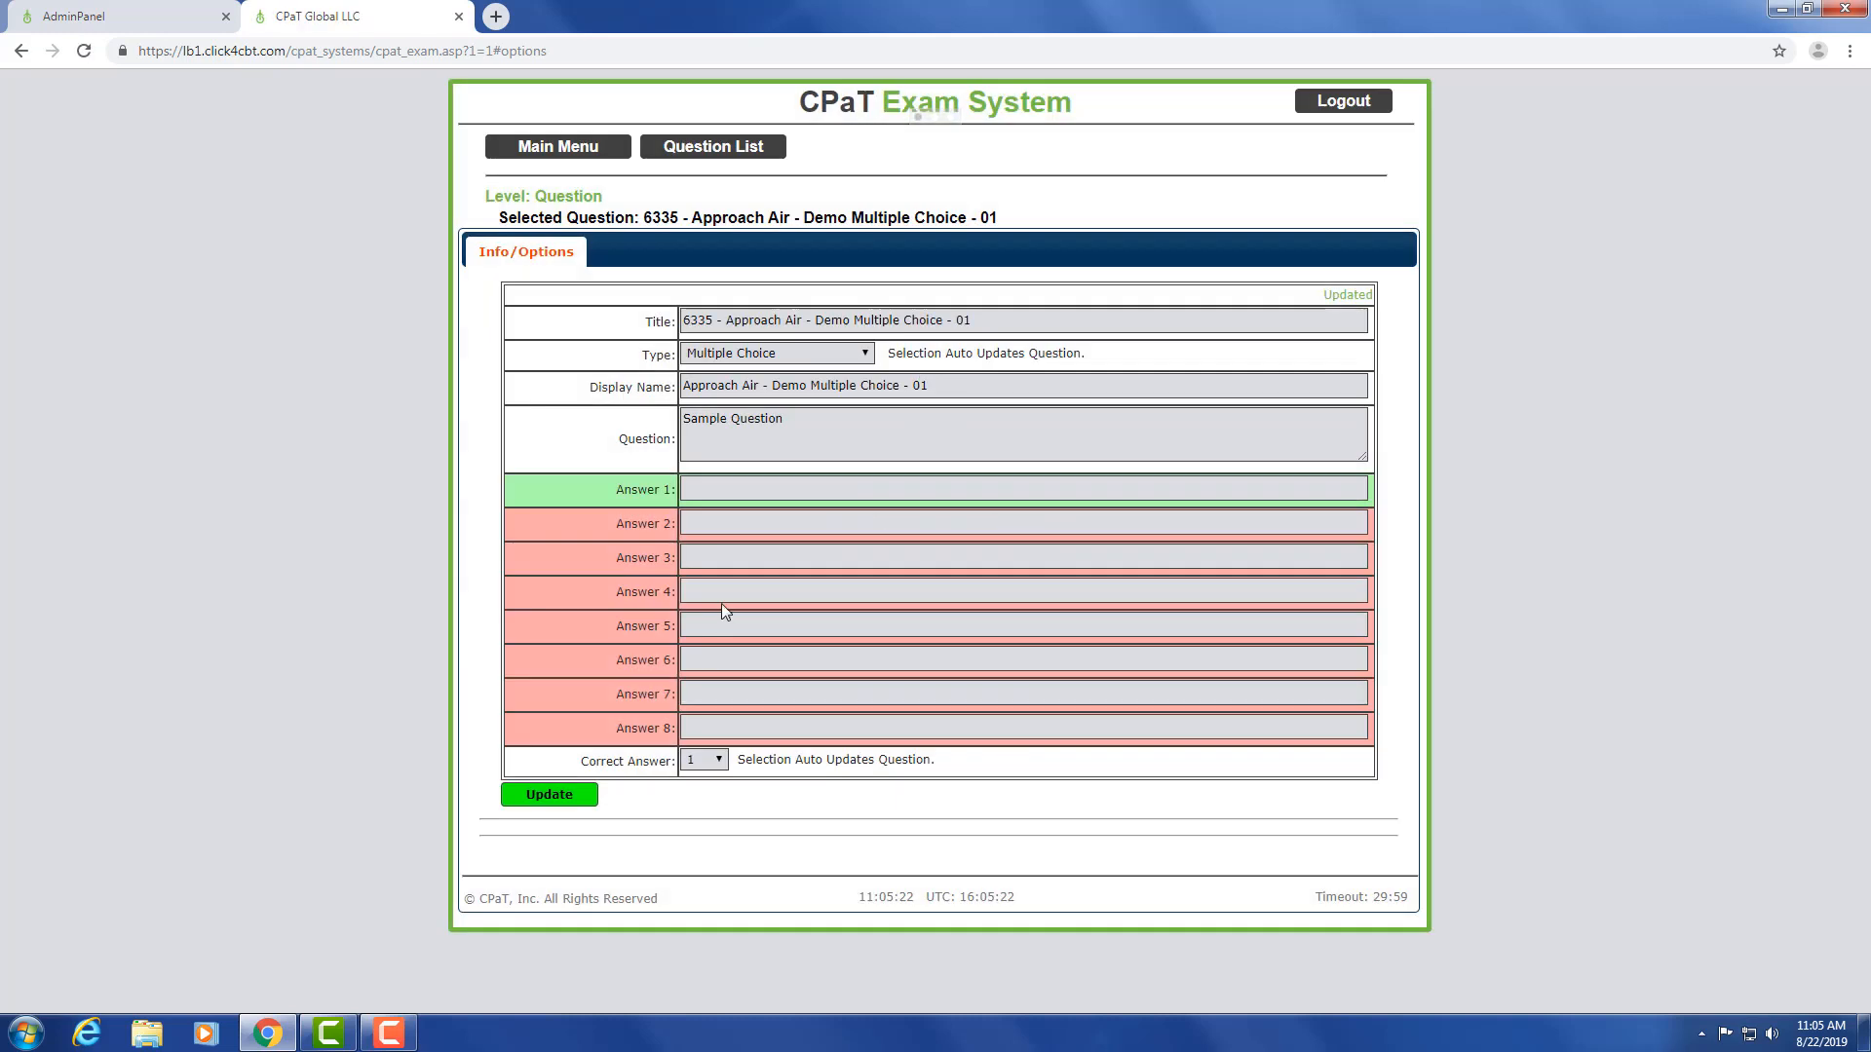
# - Enter "right answer" for Answer 1 and "wrong answer" for Answer 2
pyautogui.click(697, 490)
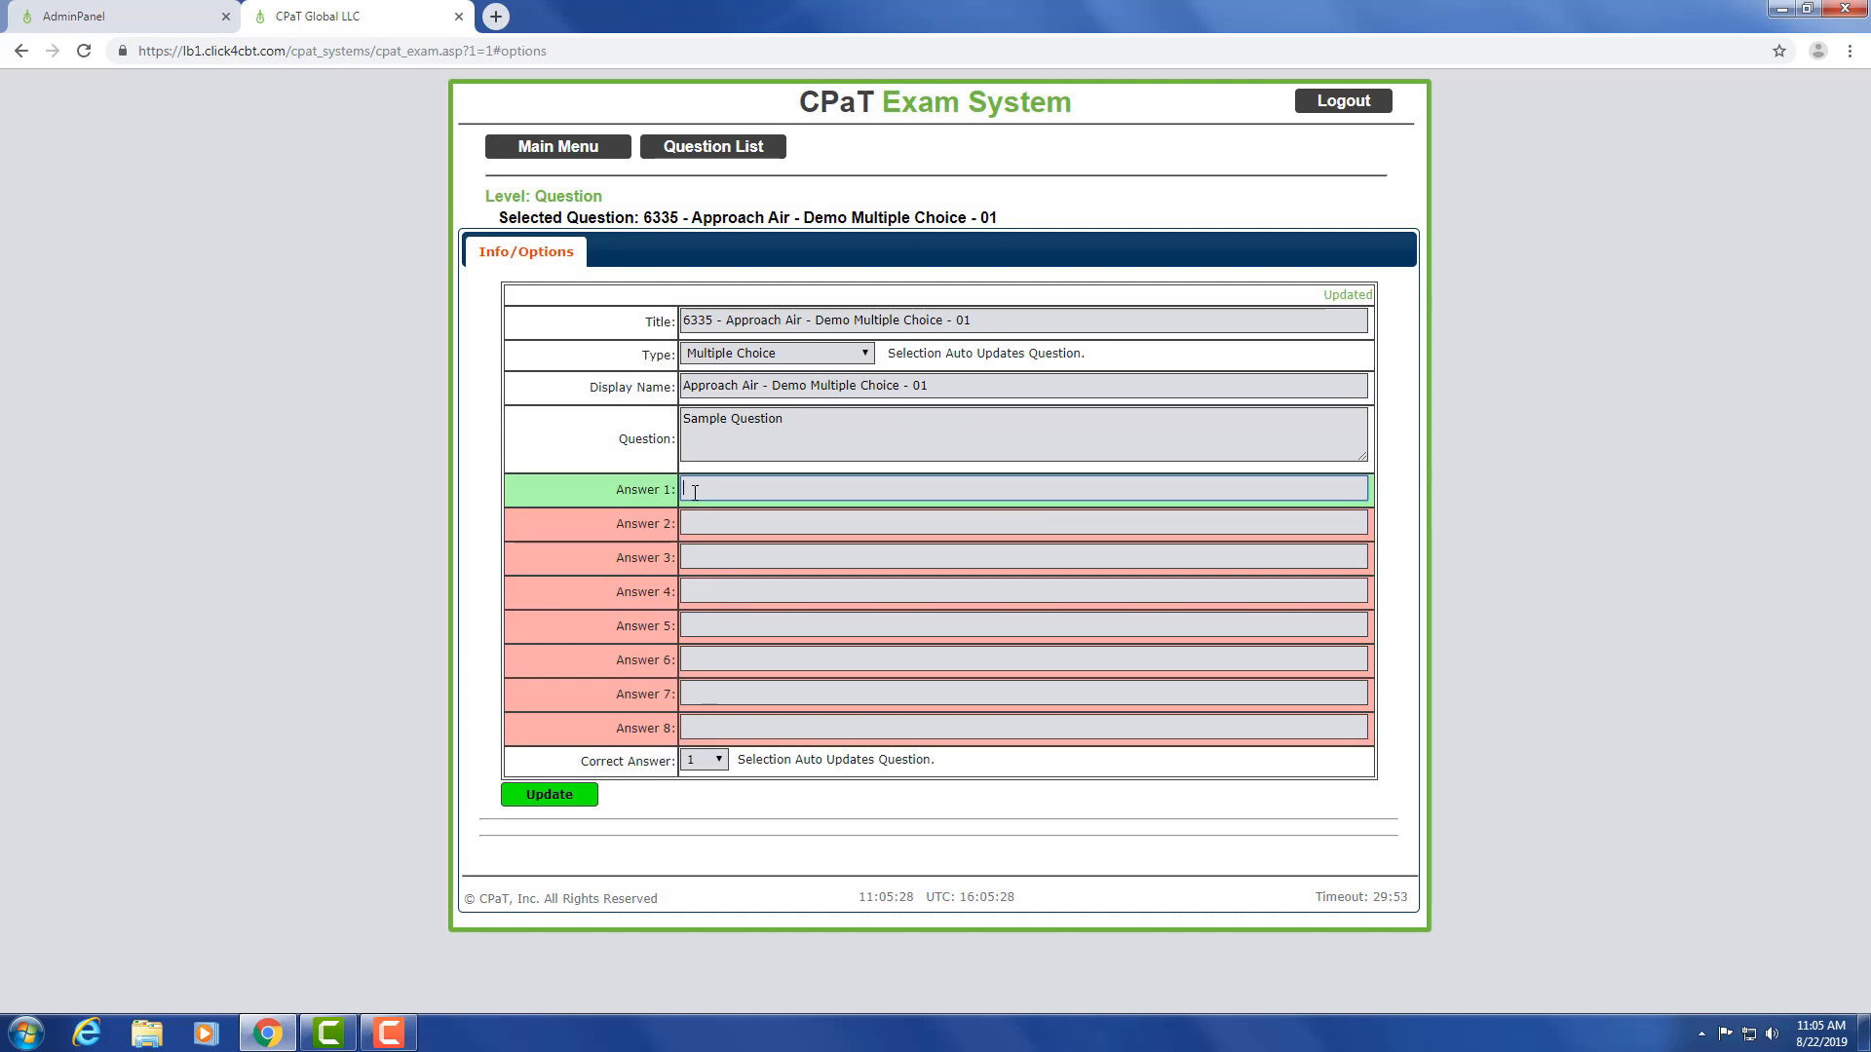
pyautogui.write('right answer')
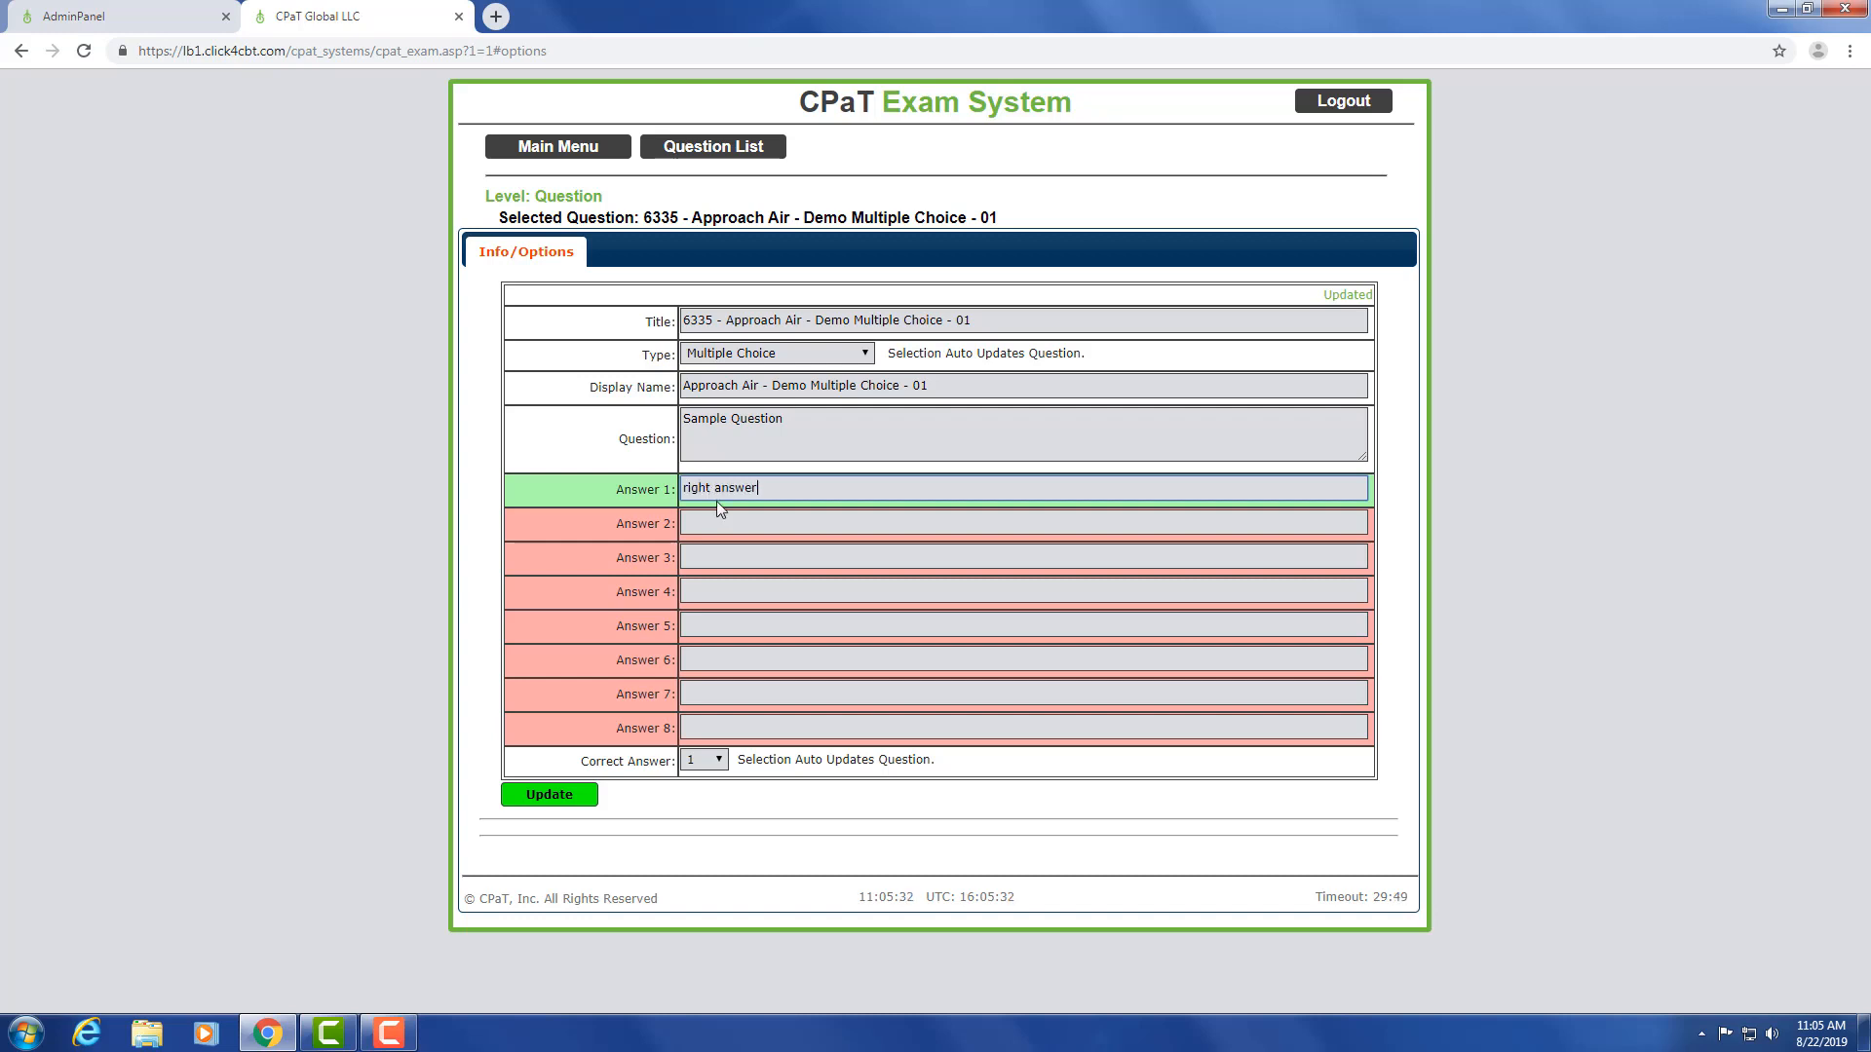
pyautogui.click(718, 520)
pyautogui.write('we')
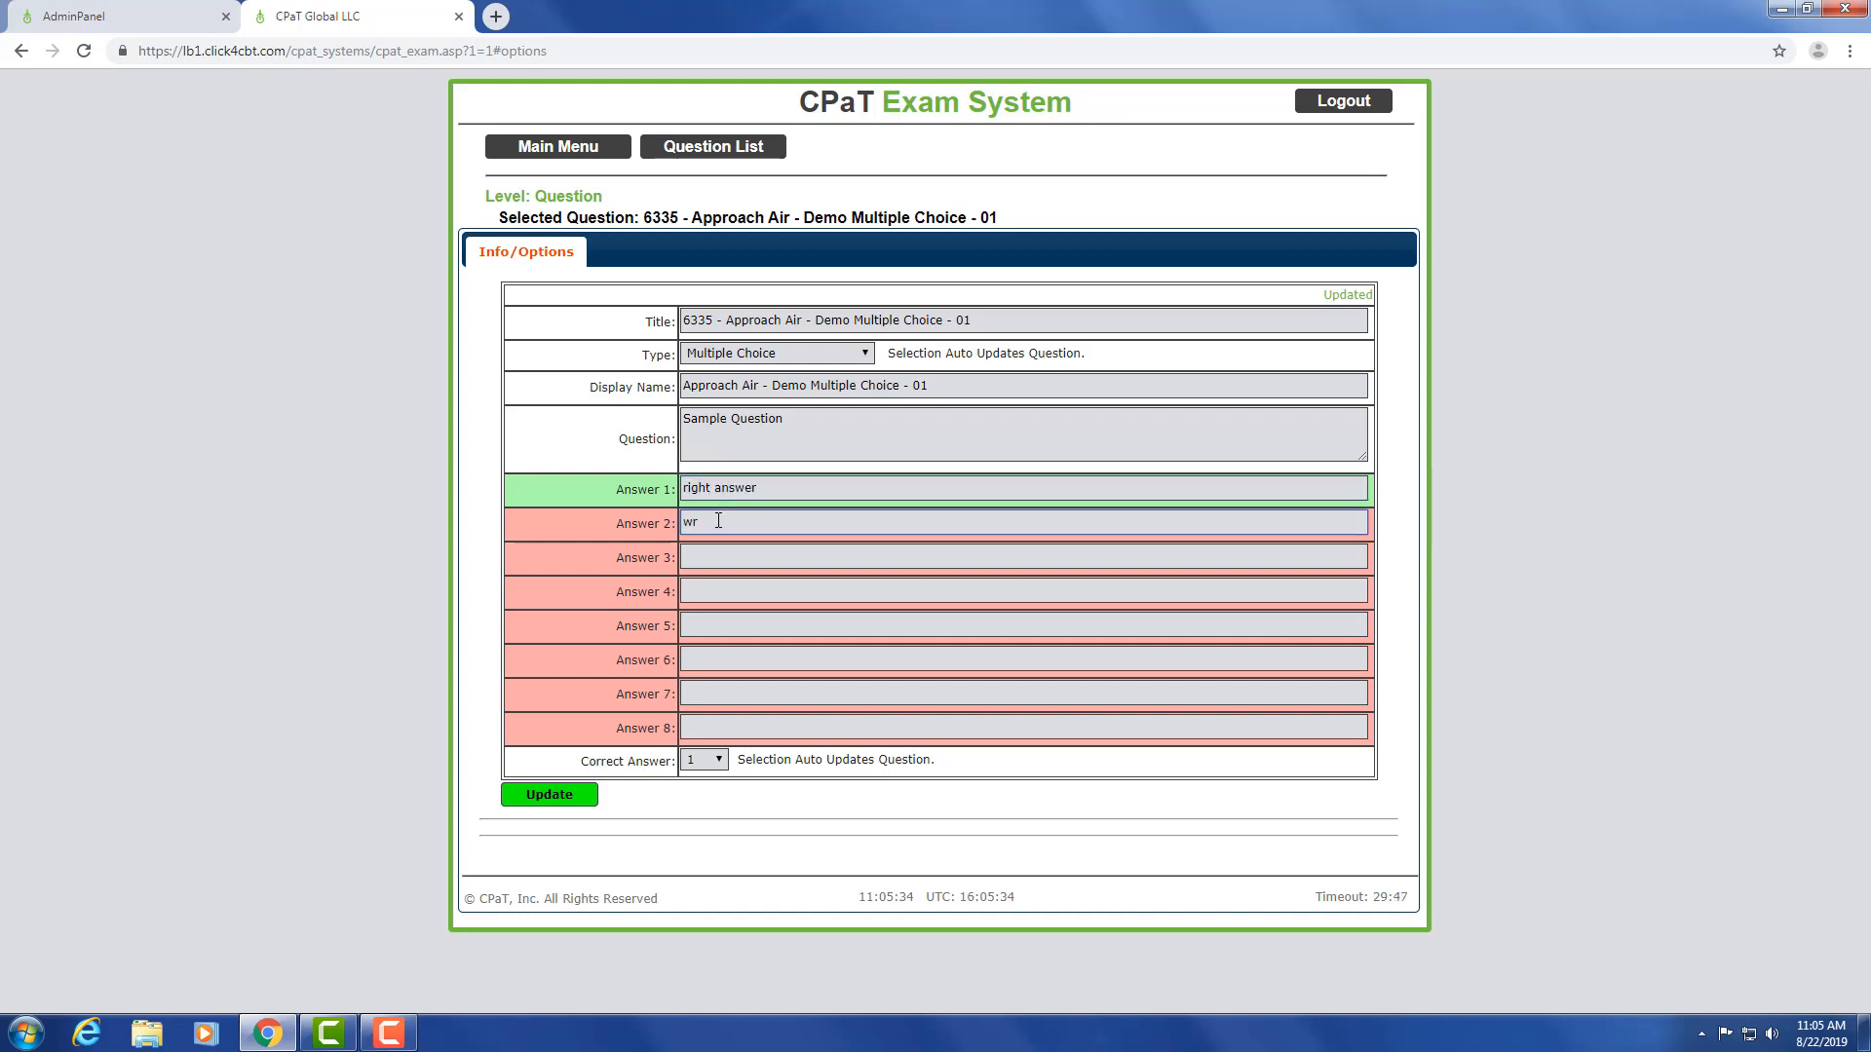
pyautogui.write('ong answer')
# - Enter "wrong answer 2" for Answer 3 and save the multiple-choice question
pyautogui.click(730, 553)
pyautogui.write('wr')
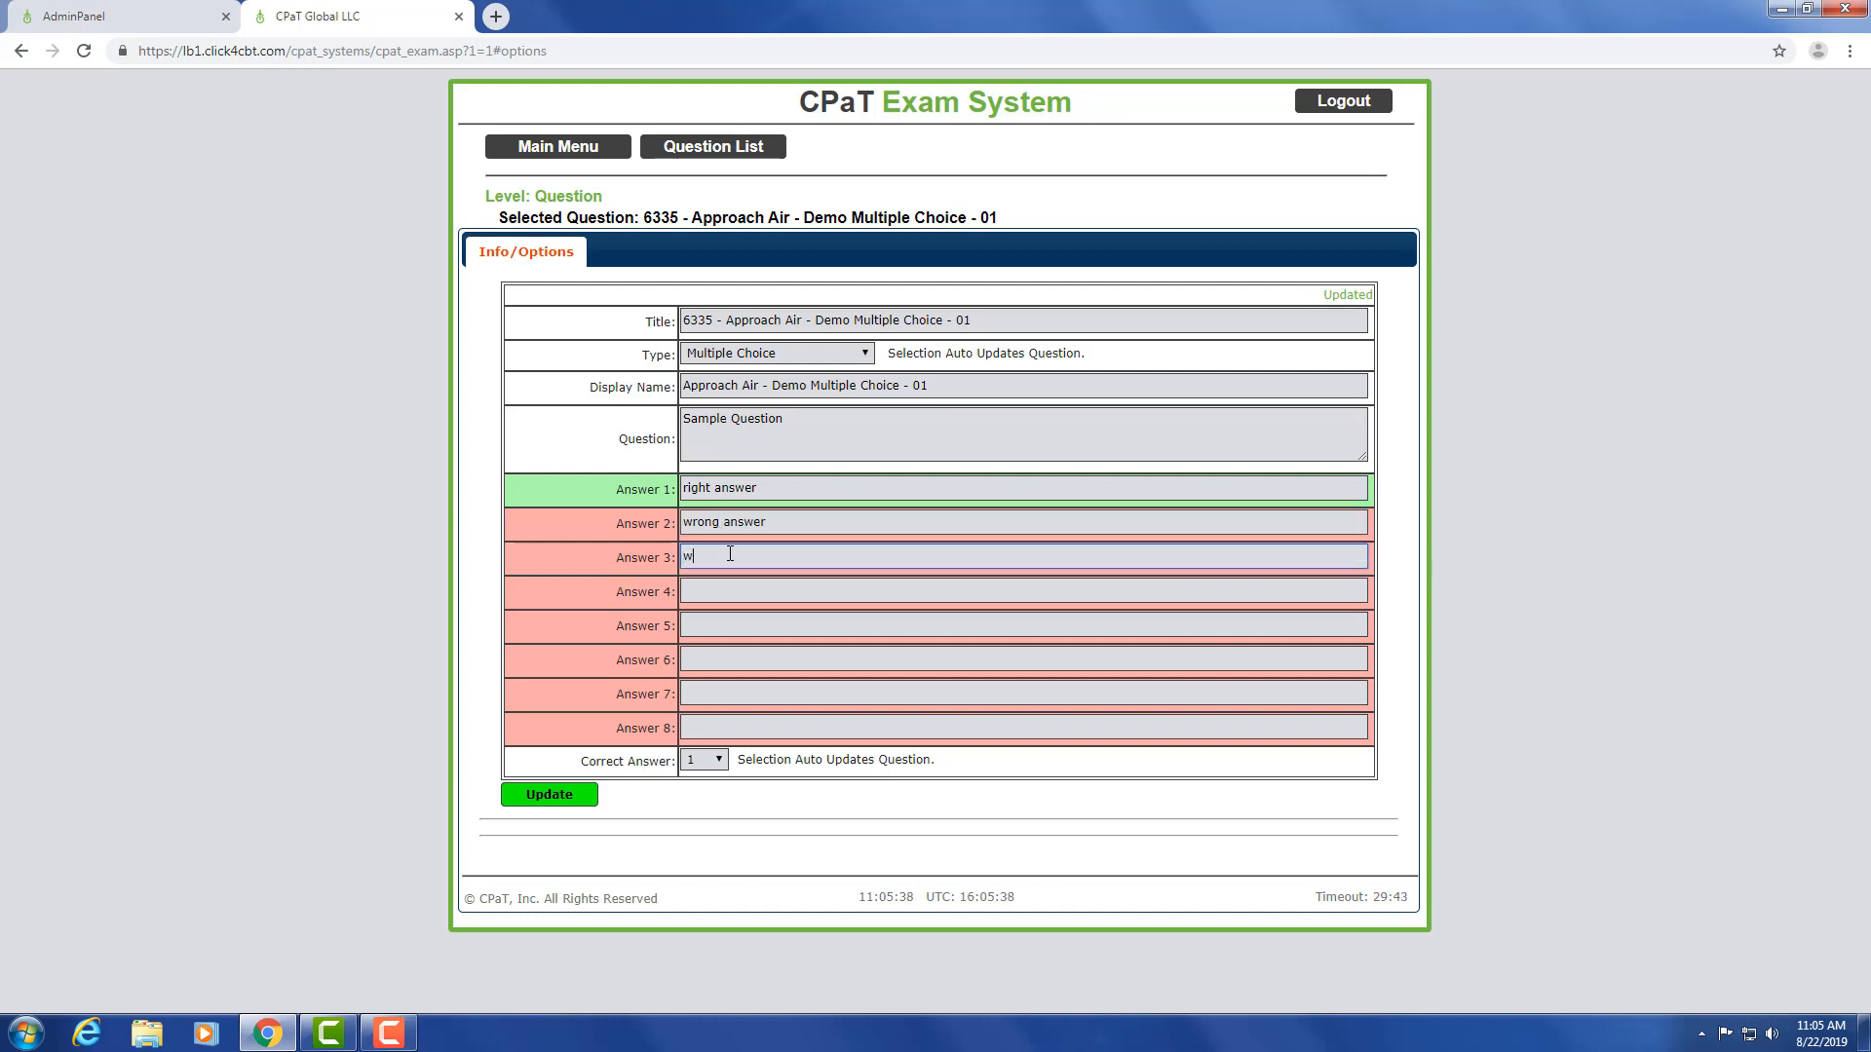
pyautogui.write('ong an')
pyautogui.press('BackSpace')
pyautogui.press('BackSpace')
pyautogui.press('BackSpace')
pyautogui.press('BackSpace')
pyautogui.press('BackSpace')
pyautogui.write('rong answer 2')
pyautogui.click(584, 809)
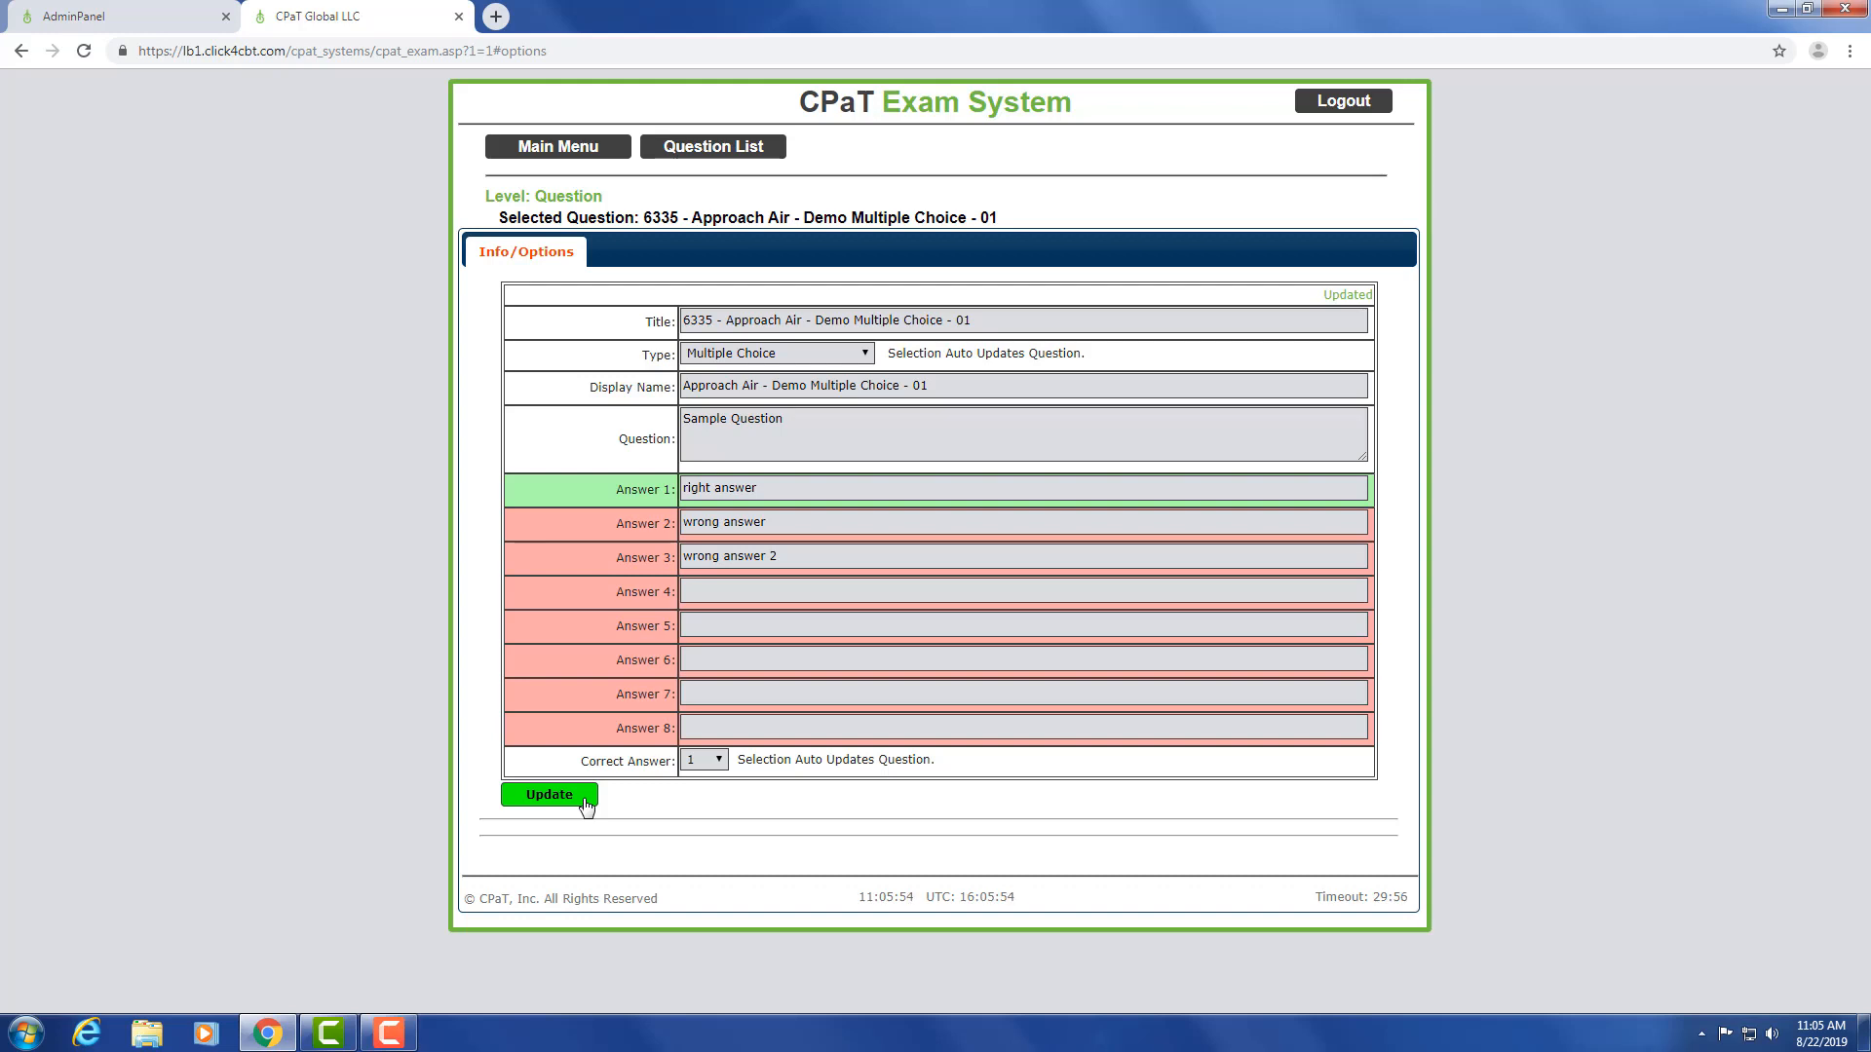
# - Return to the question list and start a new question titled "Approach Air - Sample T/F - Question 2"
pyautogui.click(712, 149)
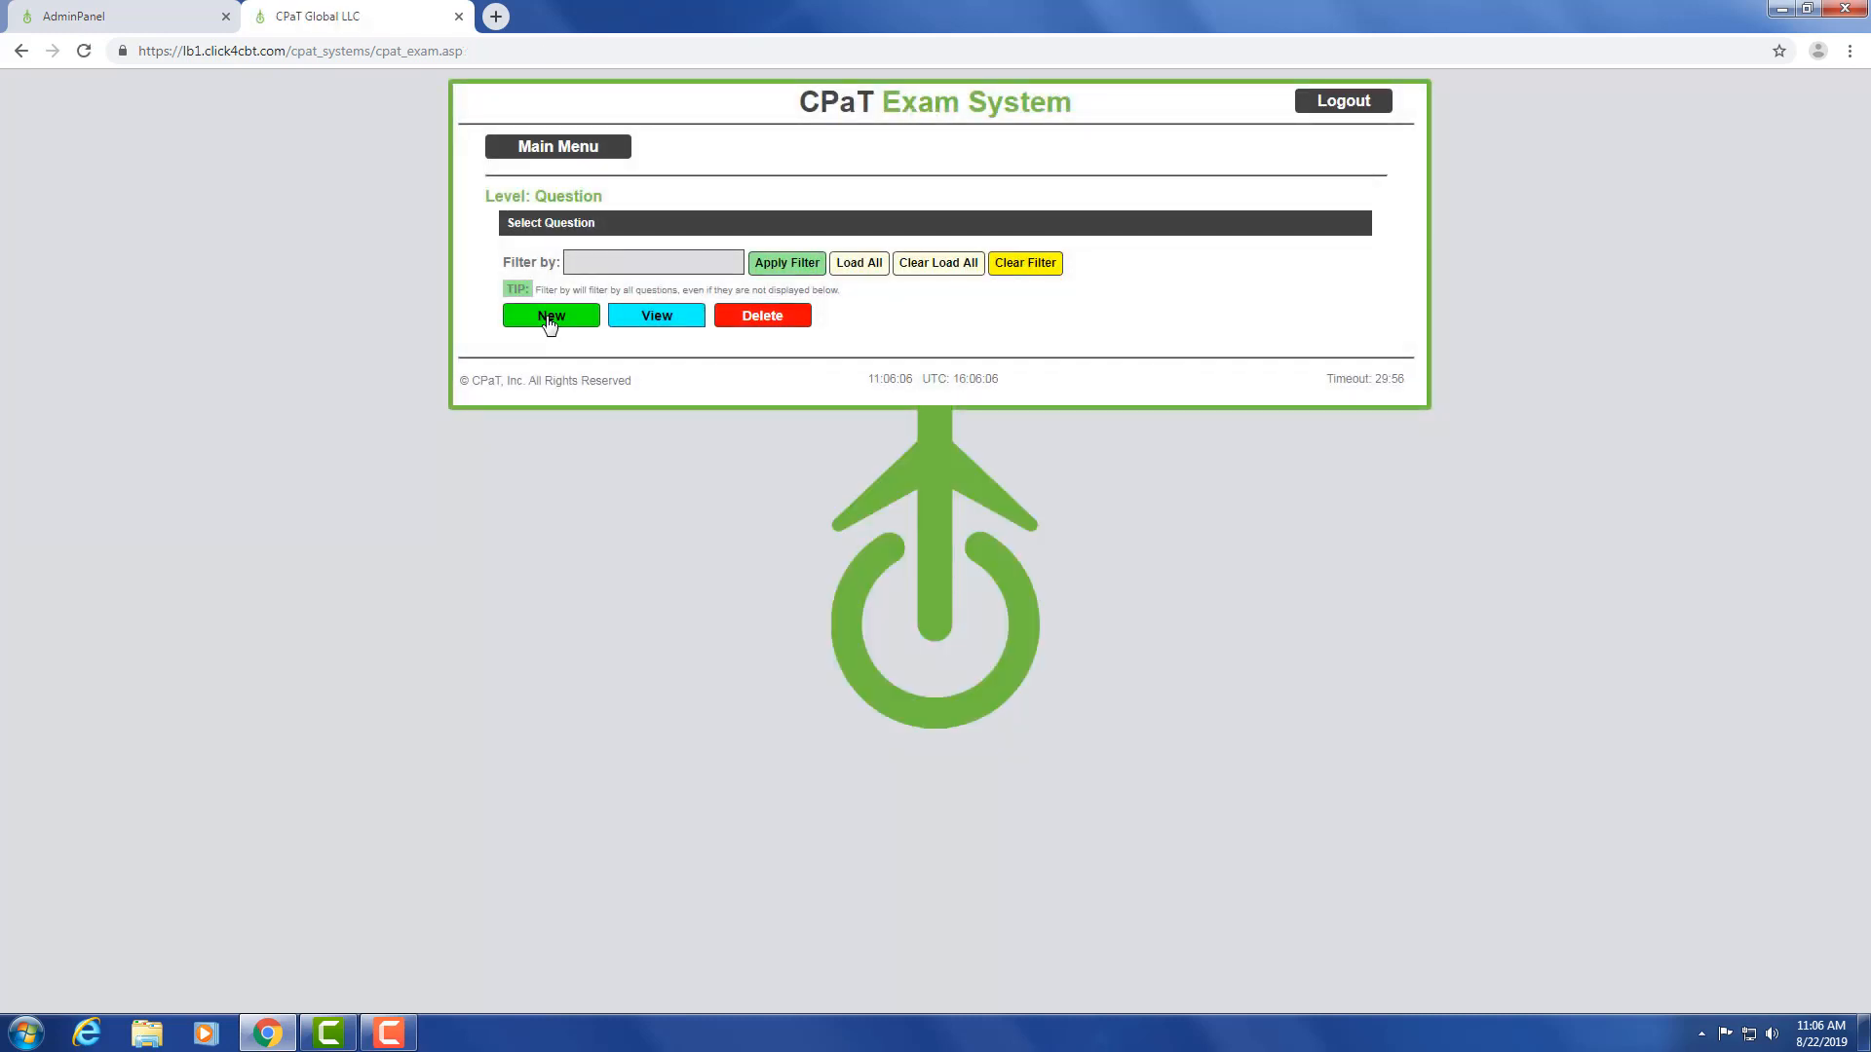
pyautogui.click(550, 316)
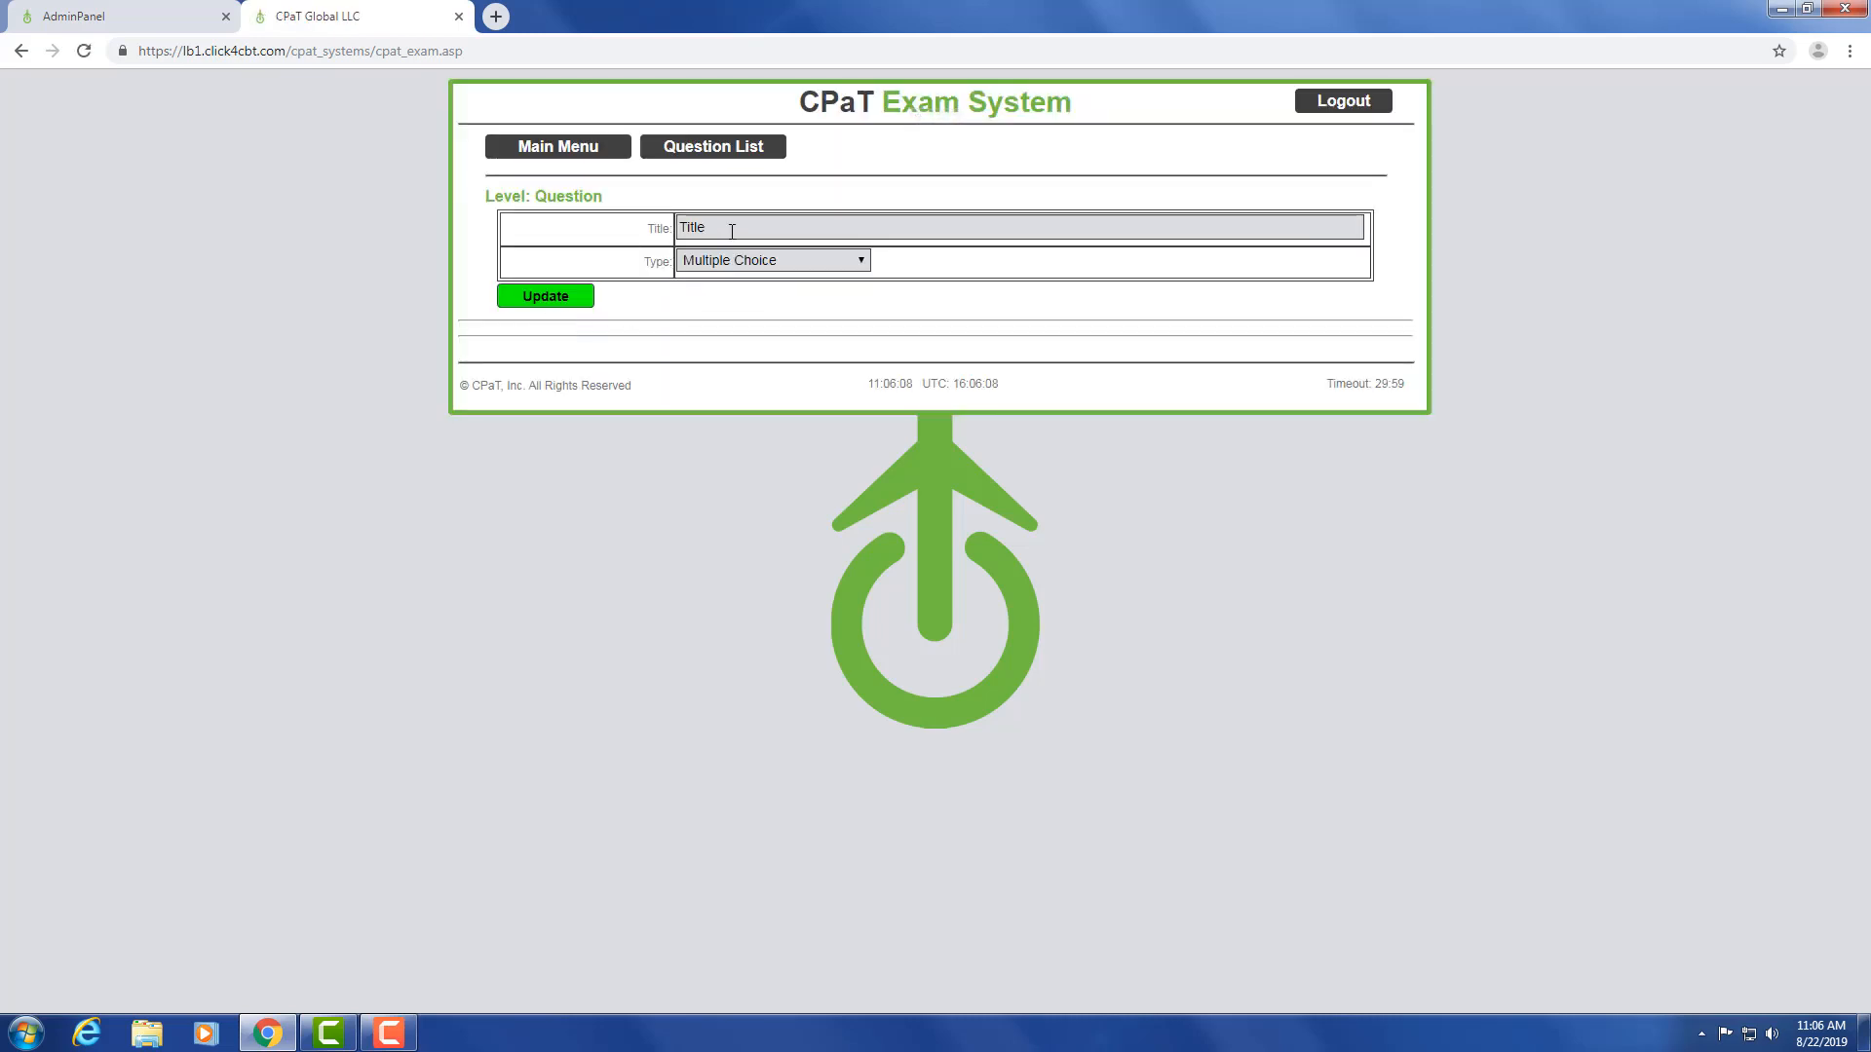
pyautogui.write('Appro')
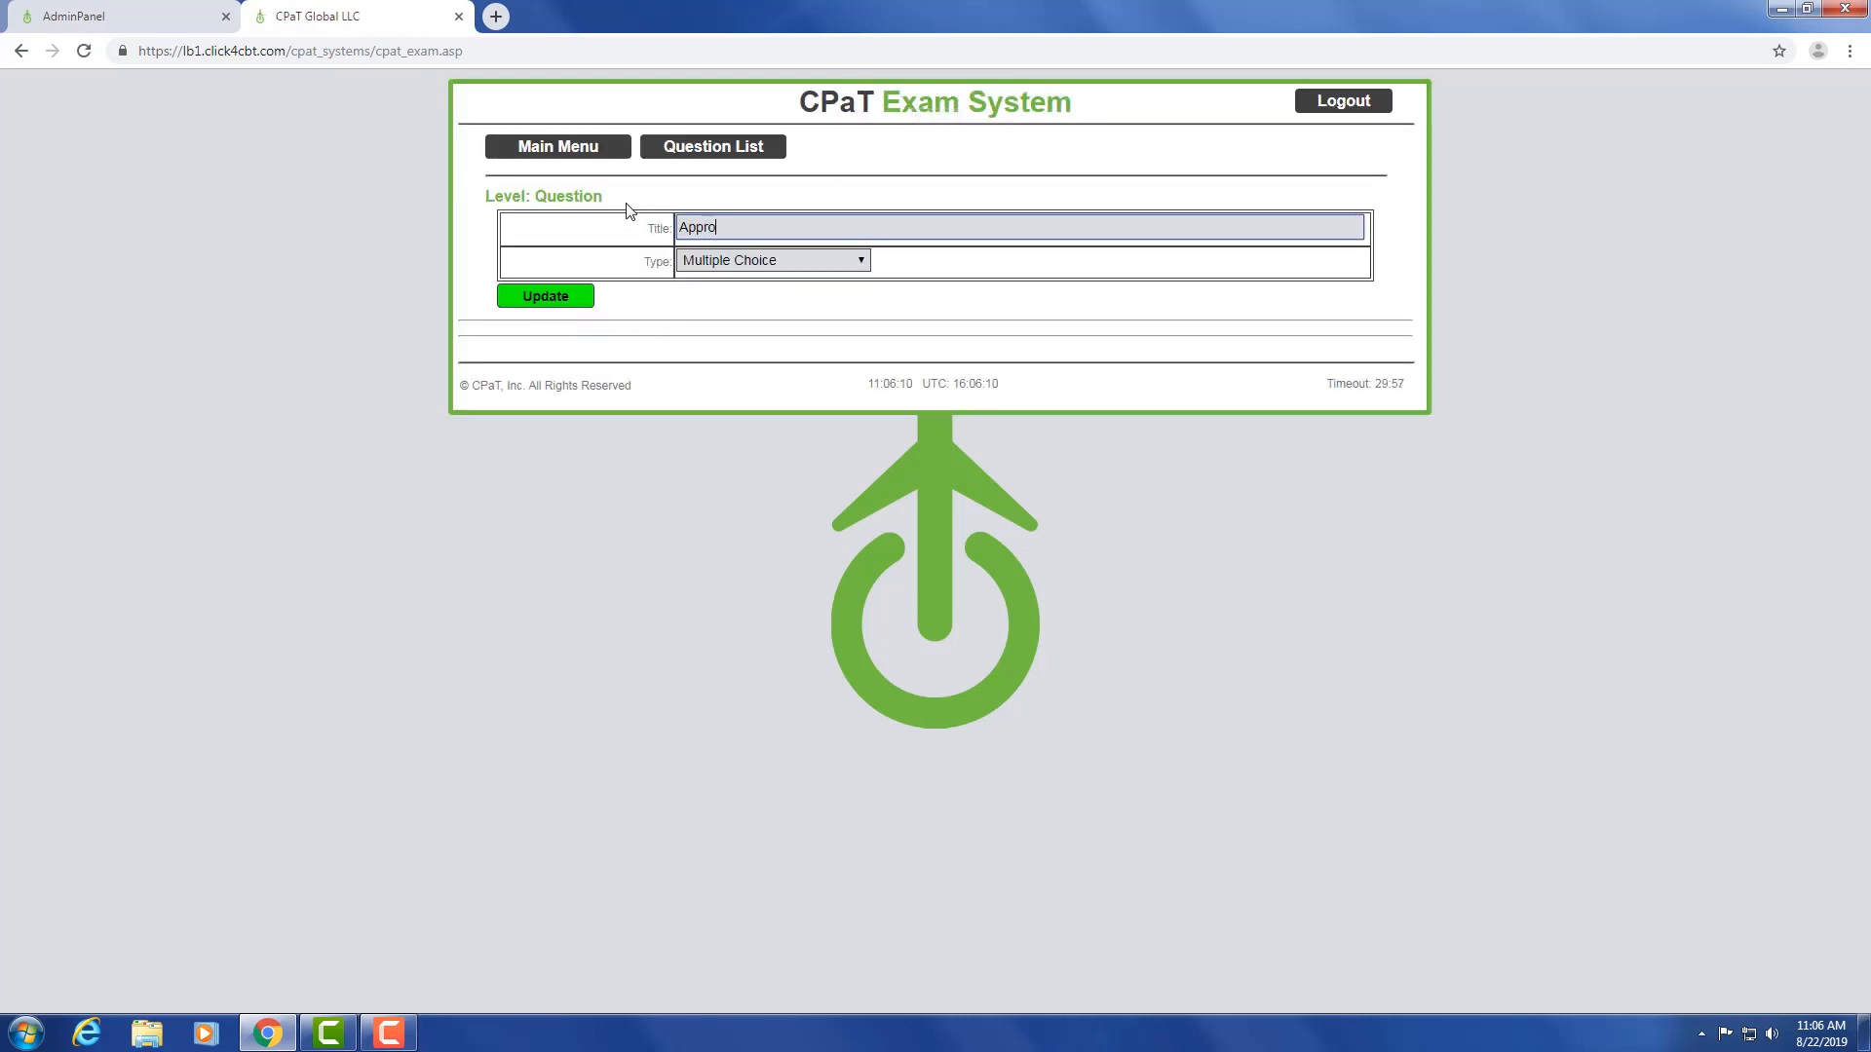
pyautogui.write('ach Air - ')
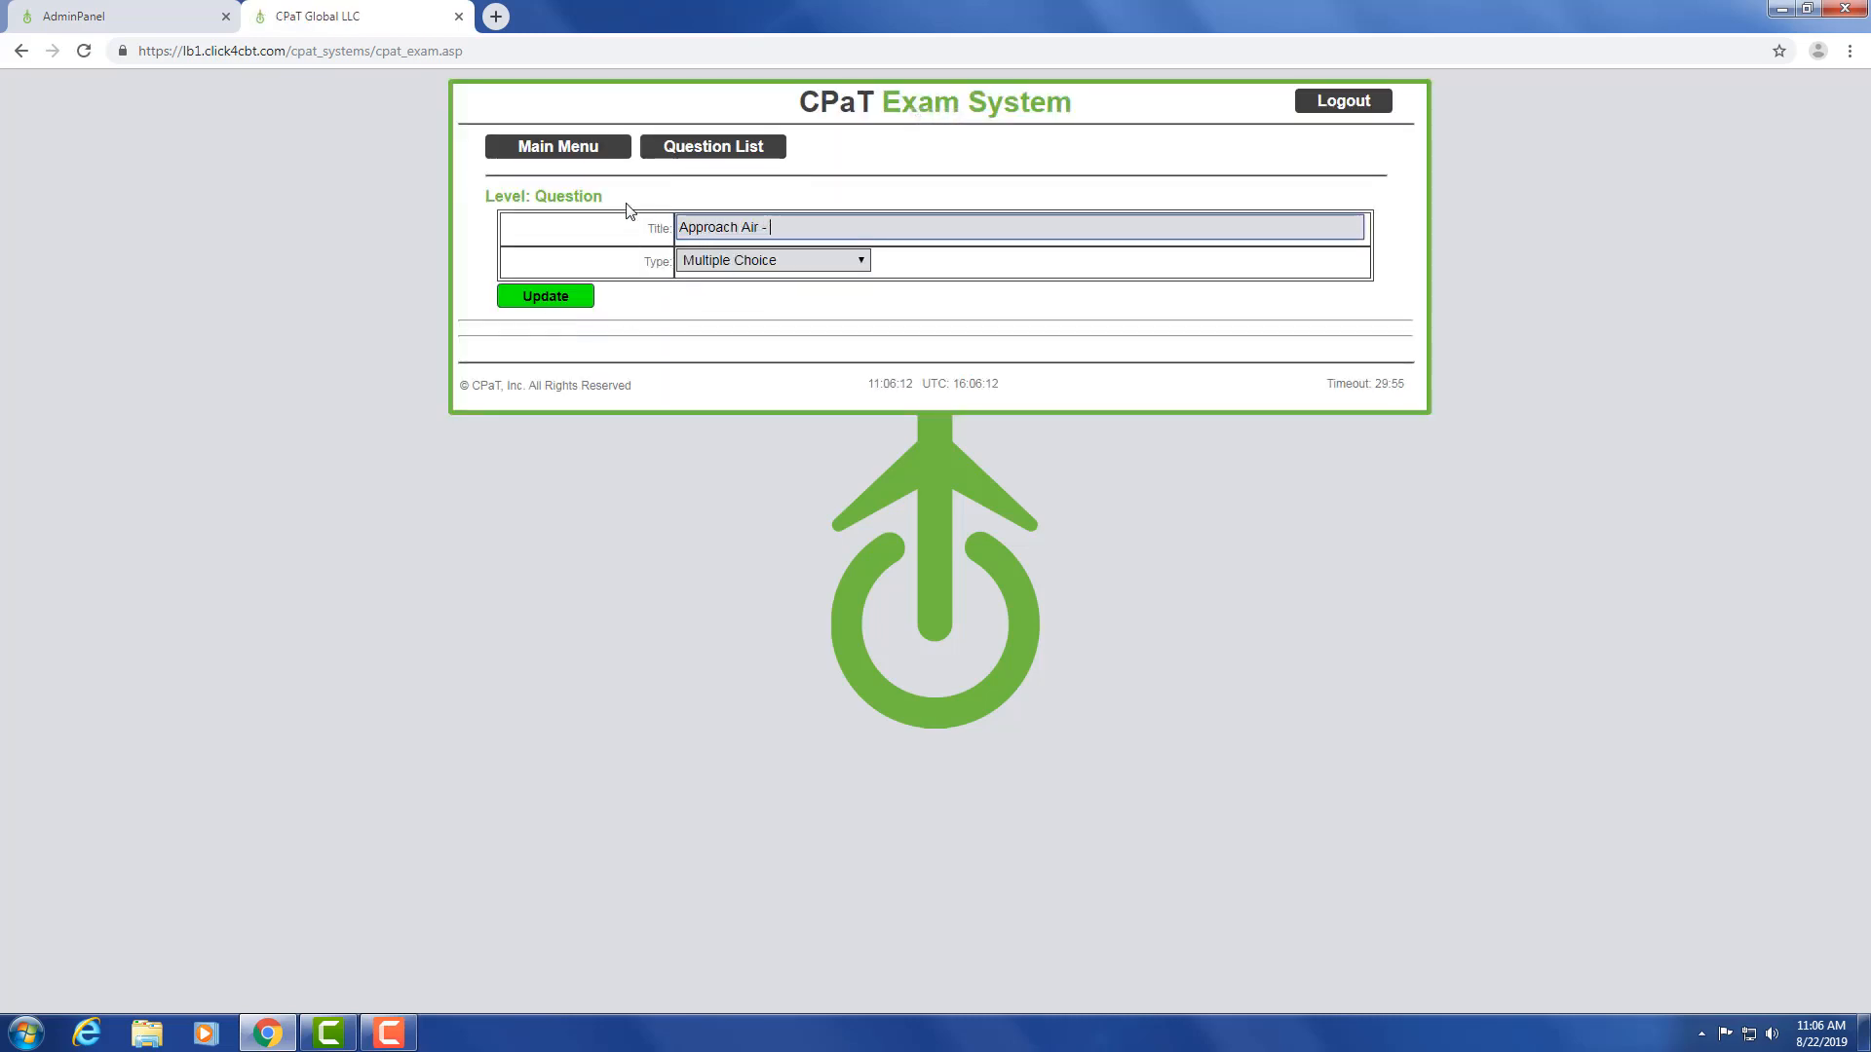
pyautogui.write('Sample T')
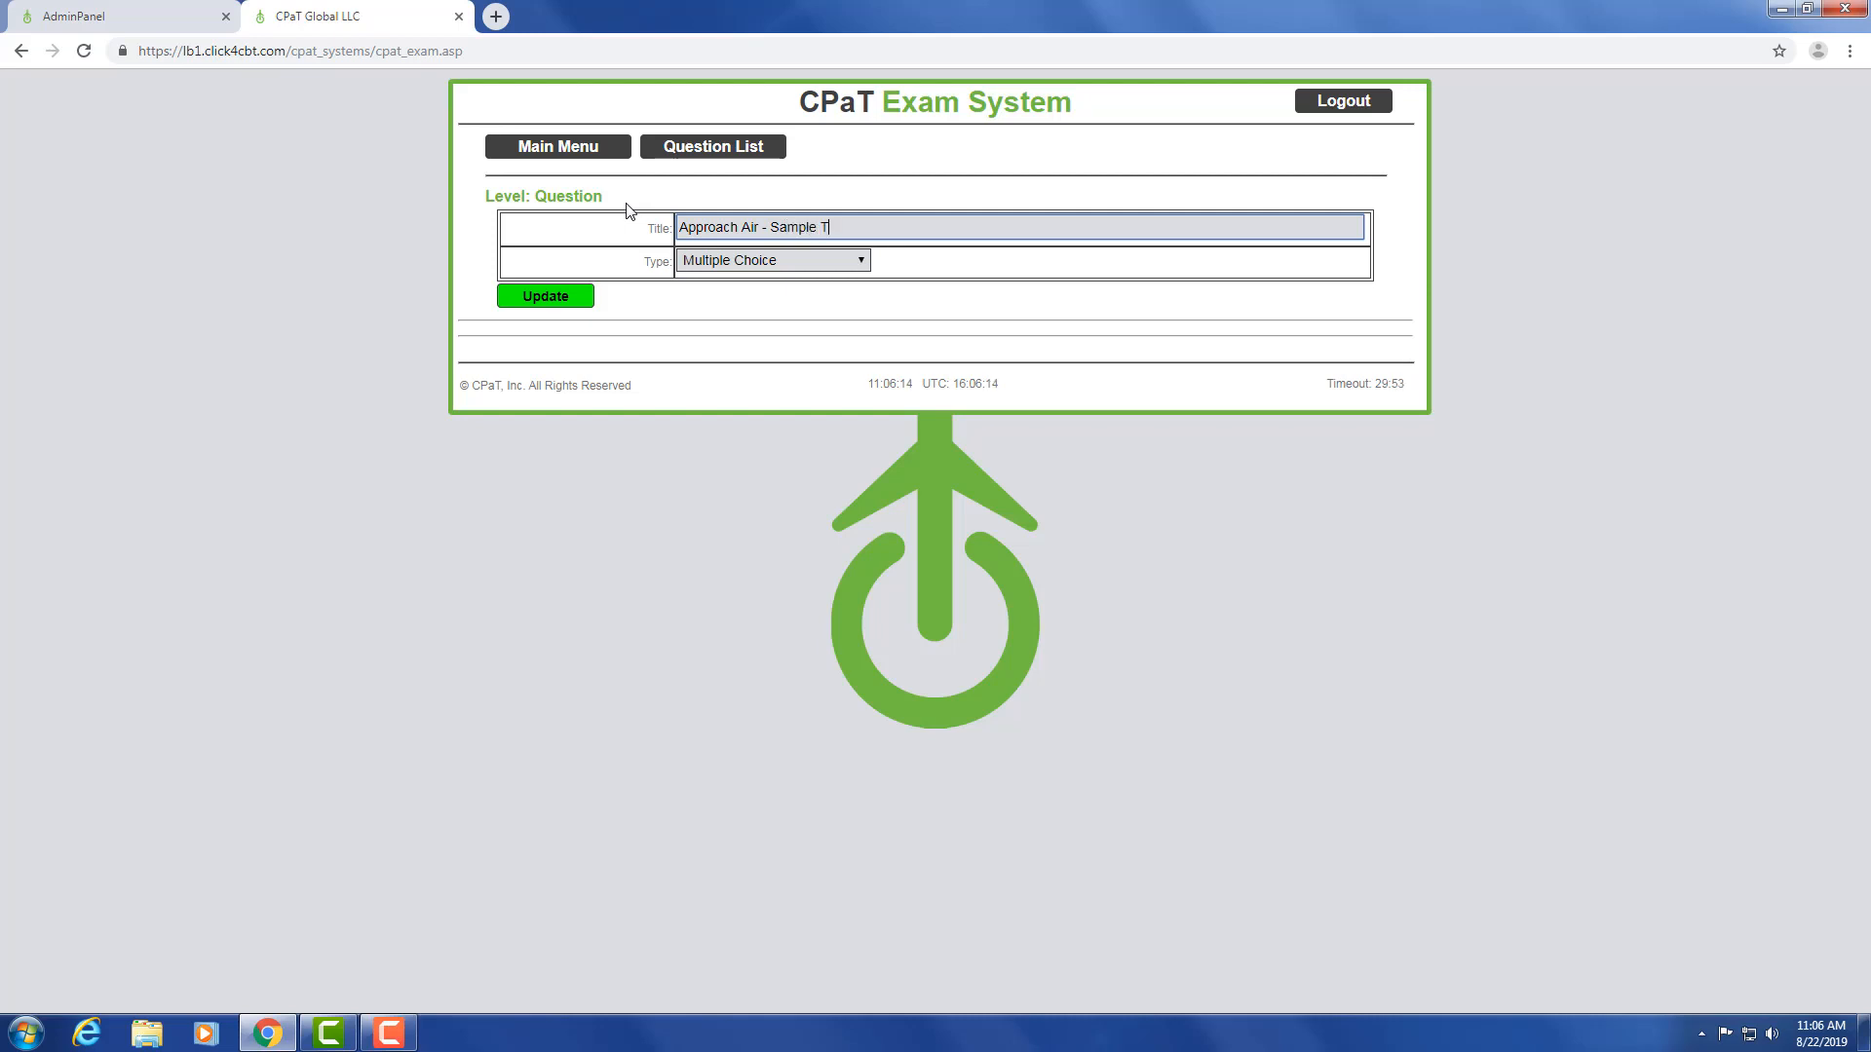
pyautogui.write('/T k')
pyautogui.press('BackSpace')
pyautogui.write('key')
pyautogui.press('BackSpace')
pyautogui.press('BackSpace')
pyautogui.press('BackSpace')
pyautogui.write('Question 2')
# - Set the new question's type to Boolean and save it
pyautogui.click(723, 261)
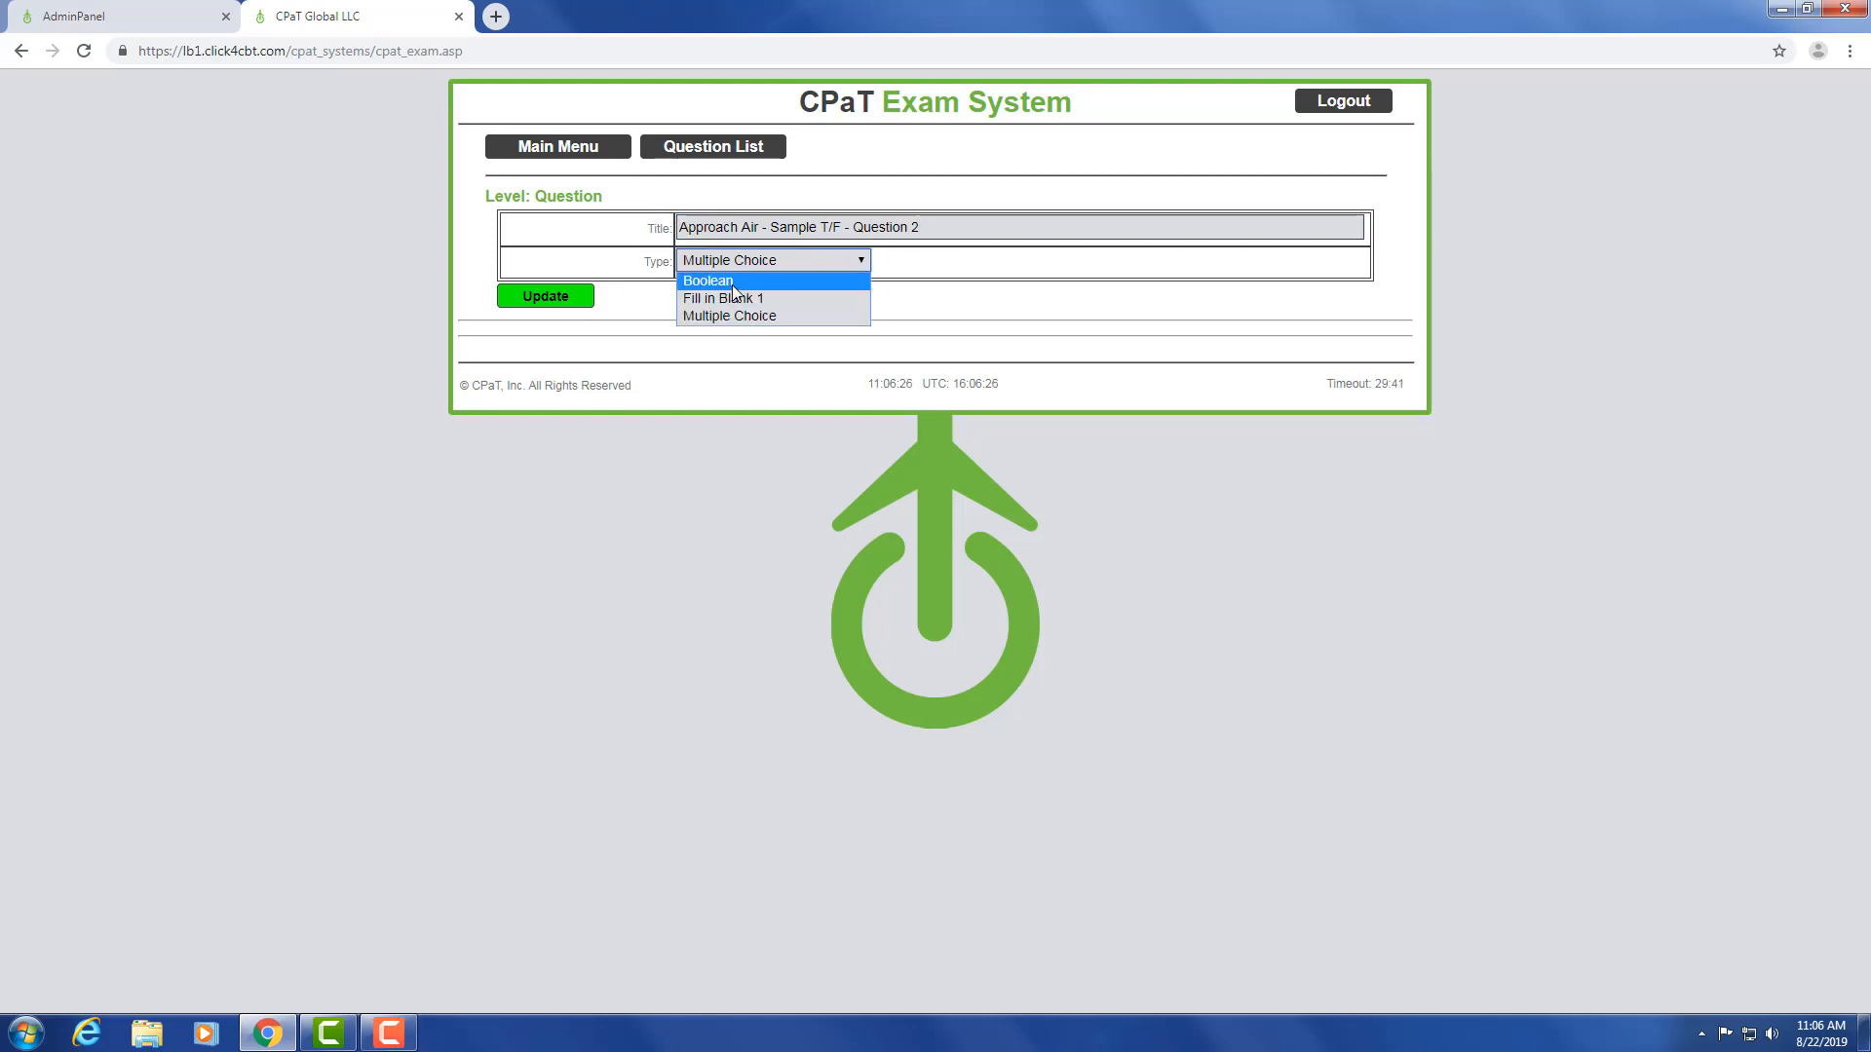
pyautogui.click(732, 282)
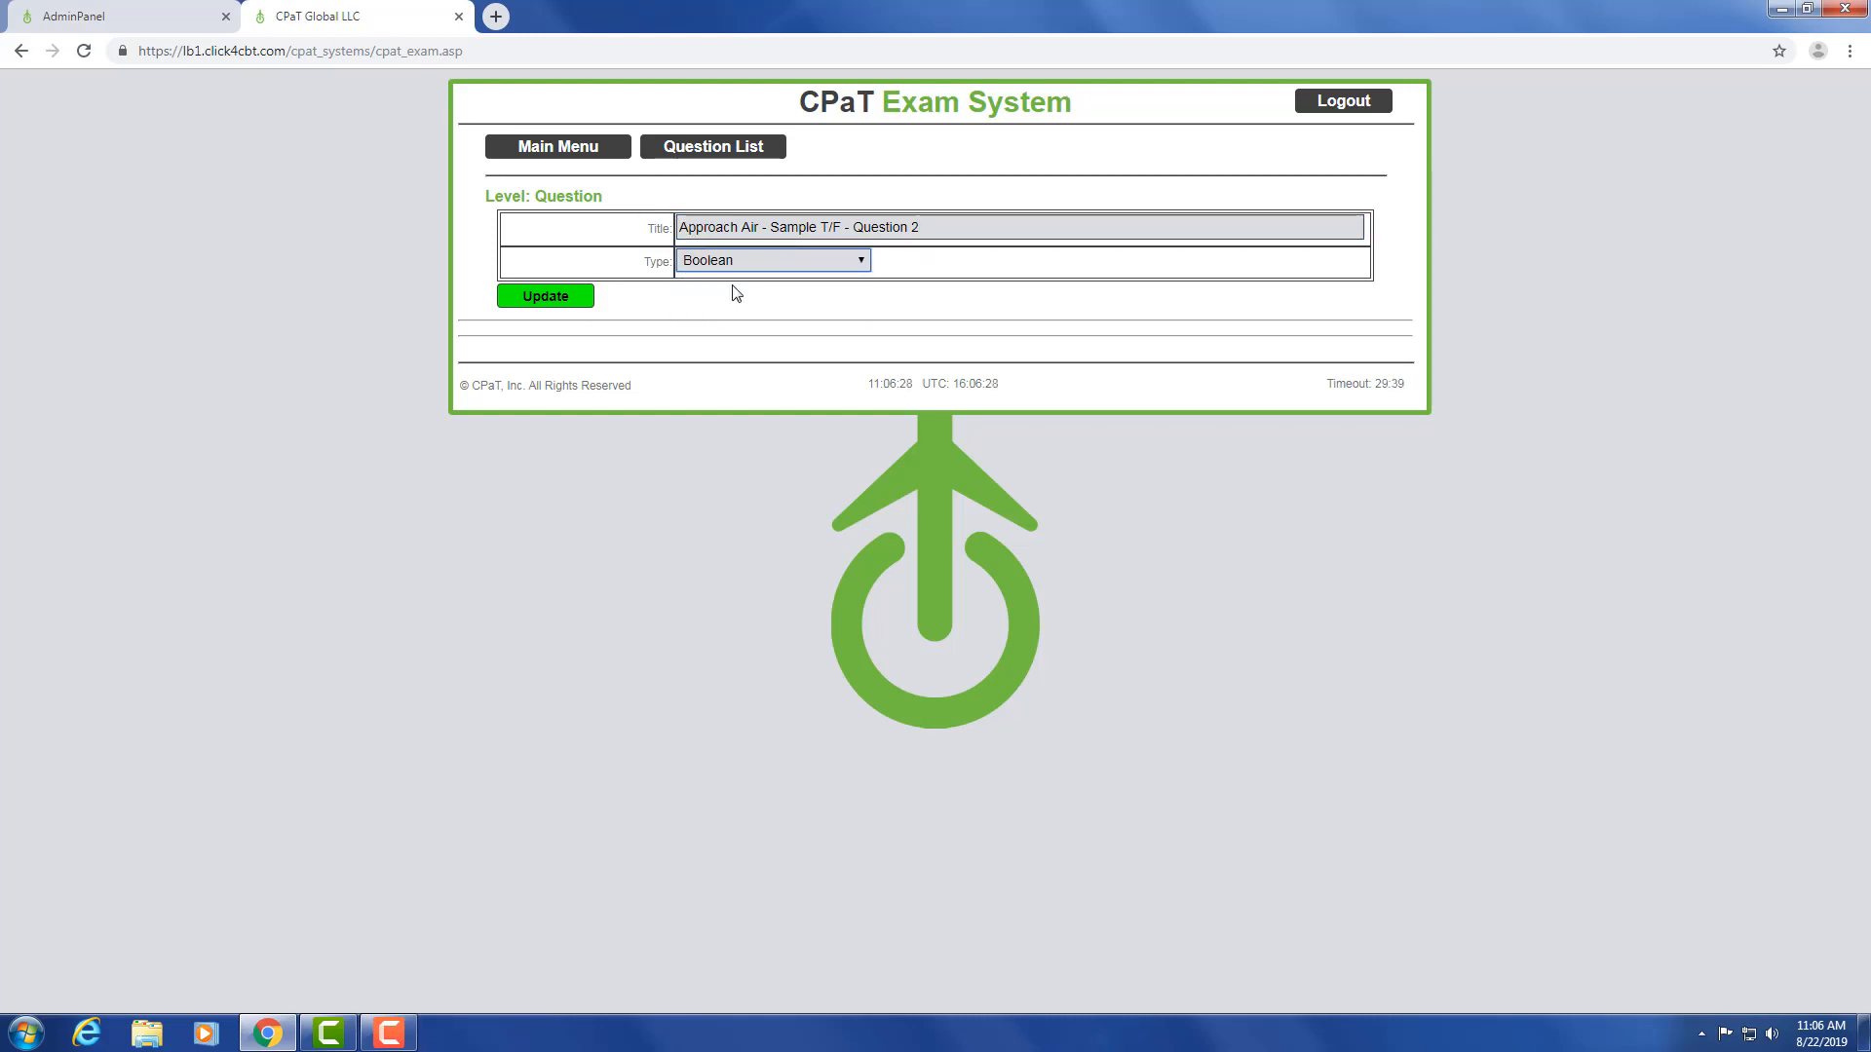
pyautogui.click(574, 298)
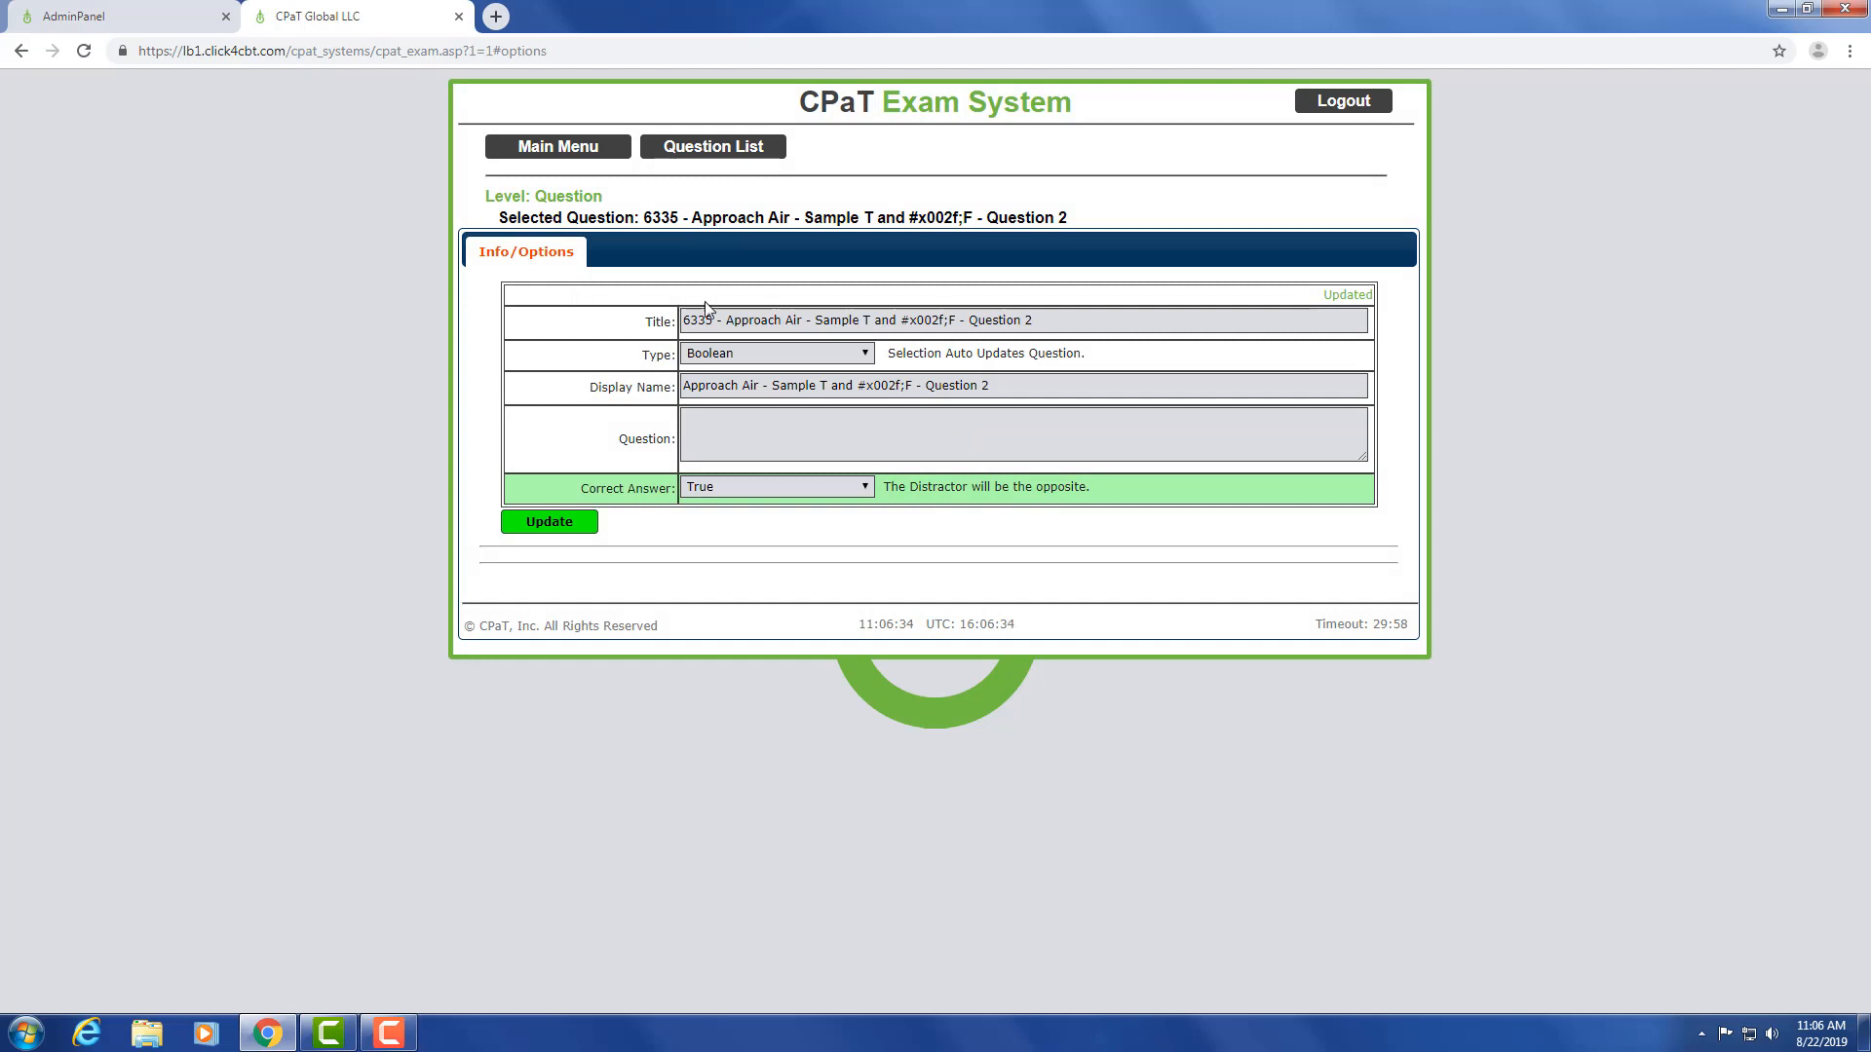
# - Enter "Sample Question" as the Boolean question's text, set its correct answer to False, and save it
pyautogui.click(765, 419)
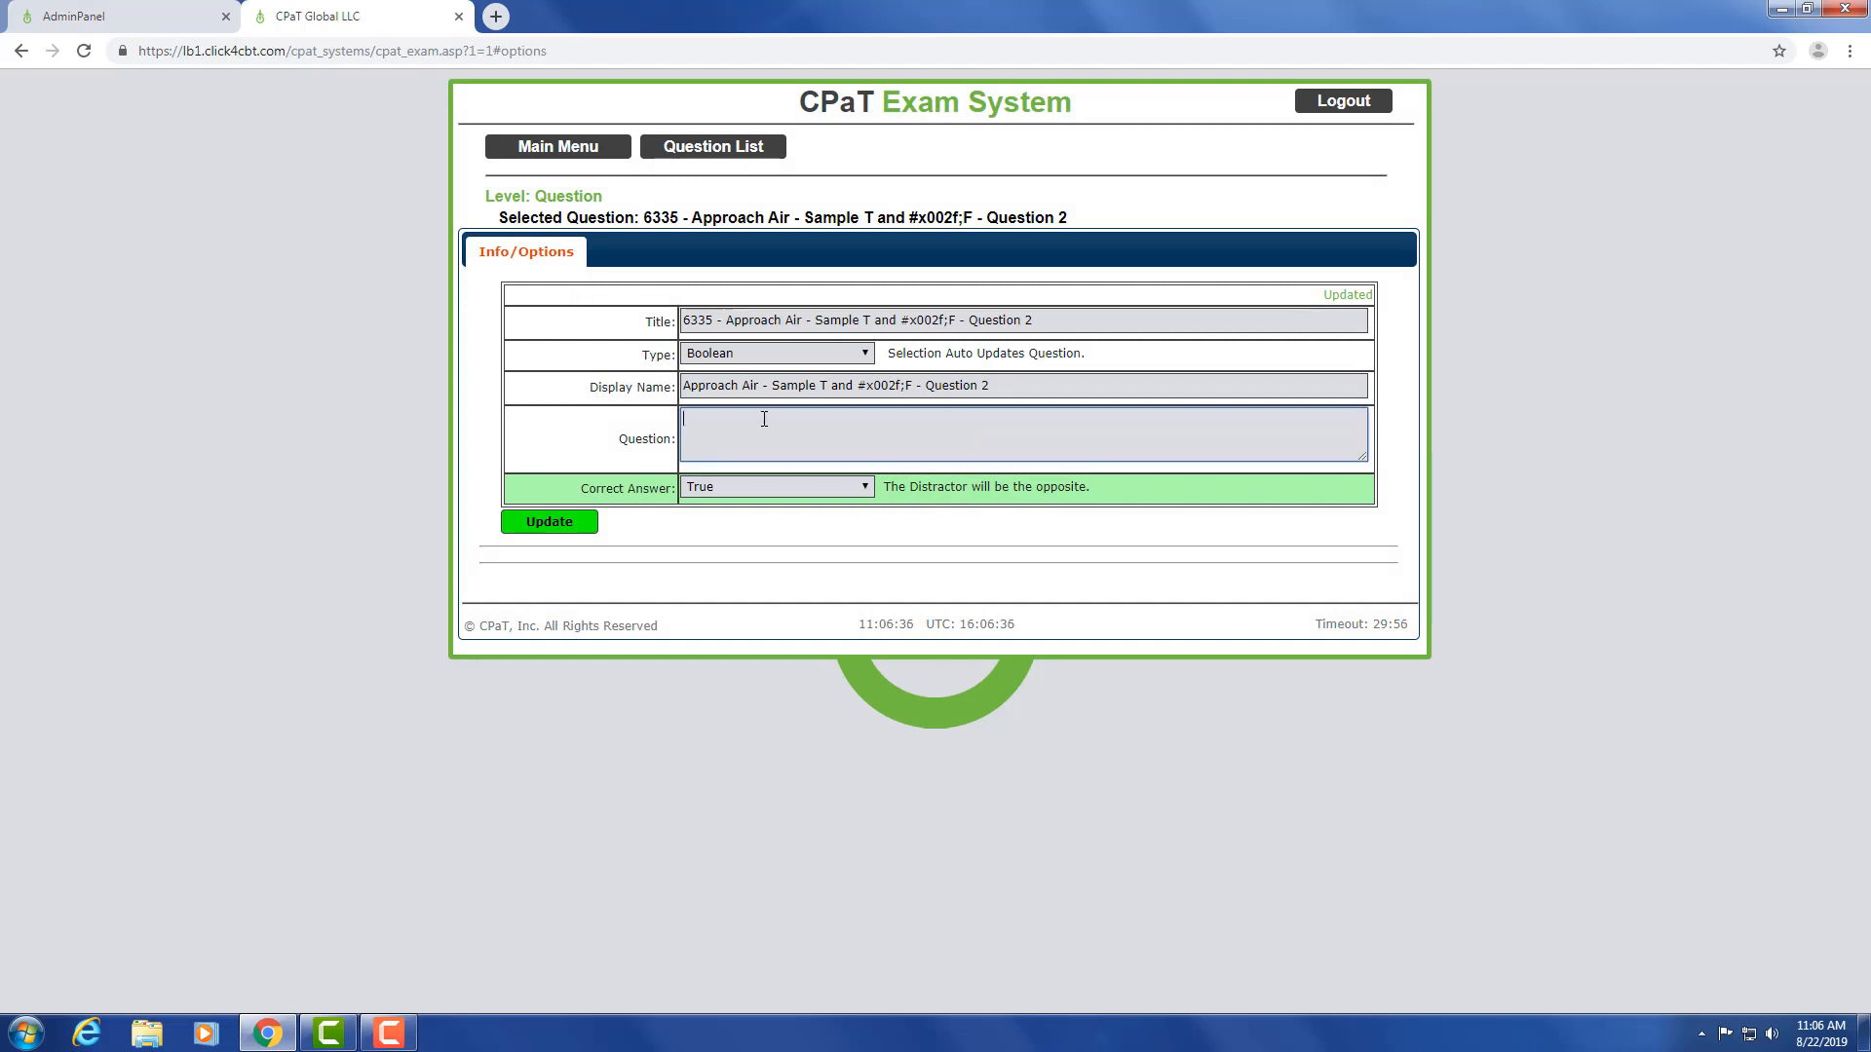
pyautogui.write('Sample Question')
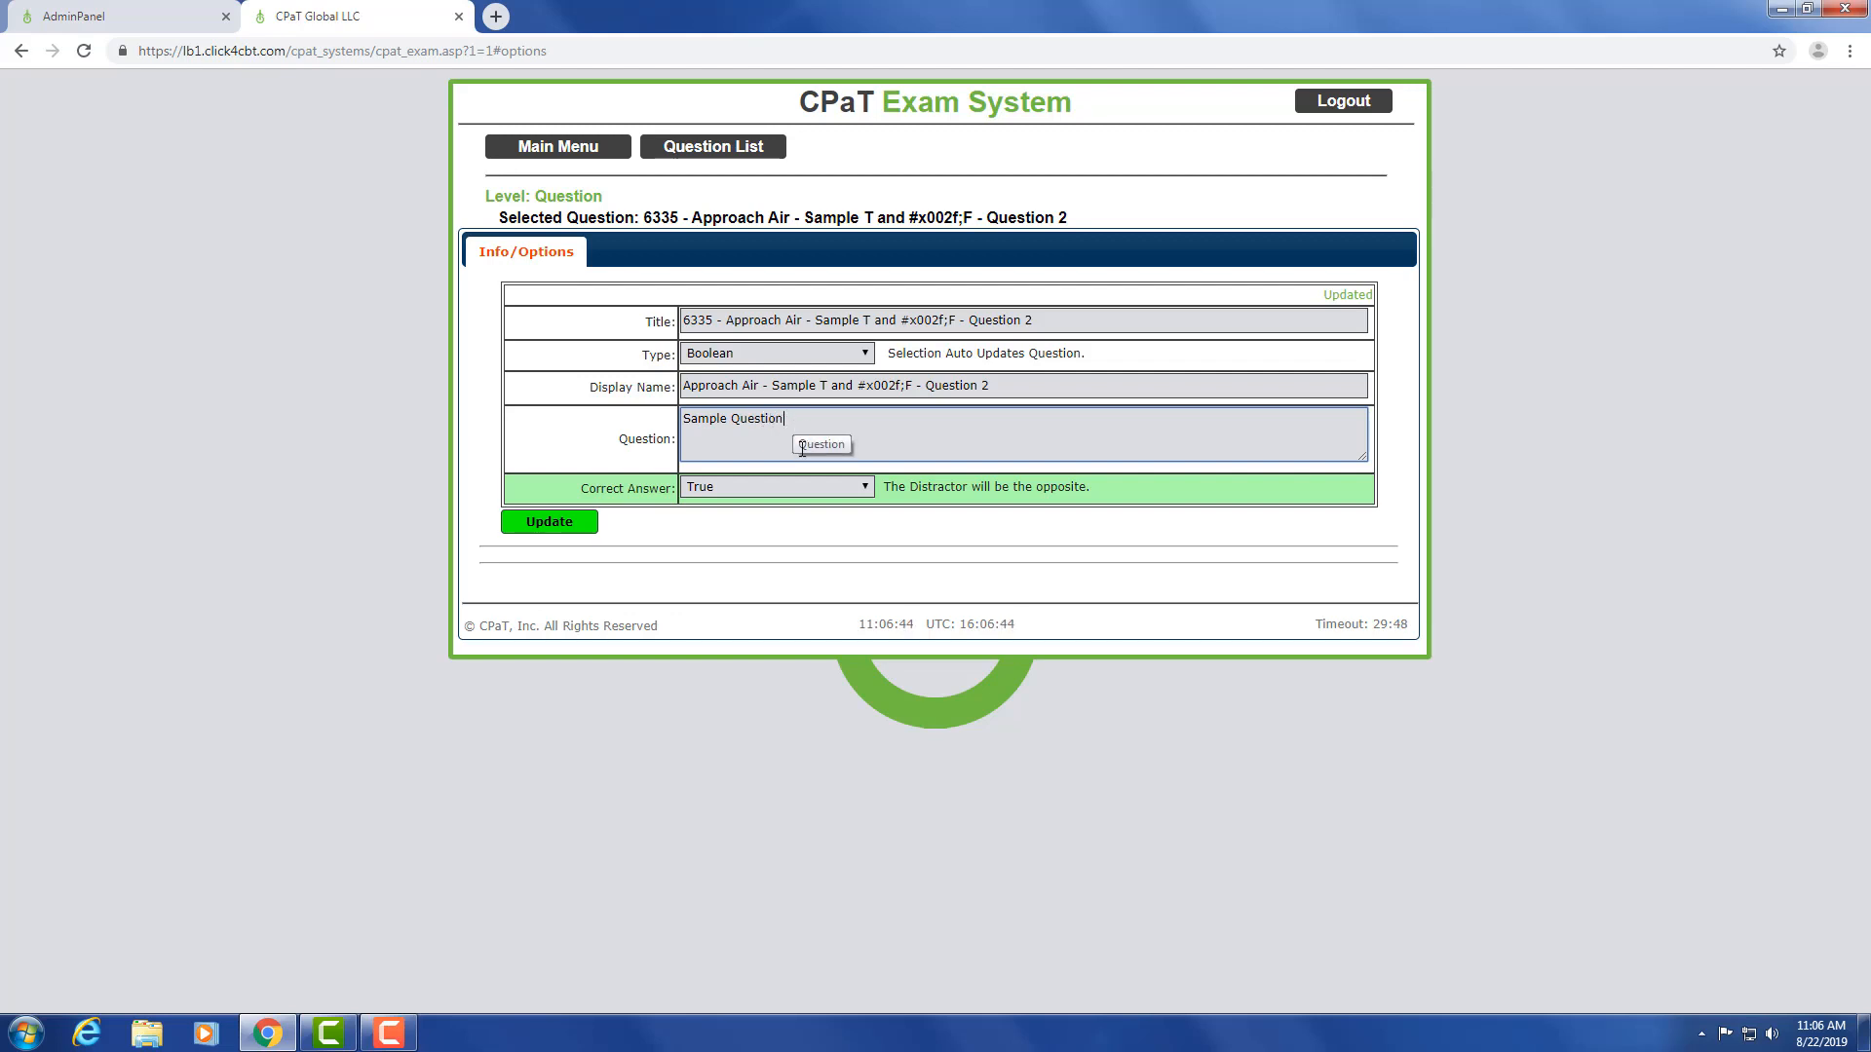
pyautogui.click(750, 487)
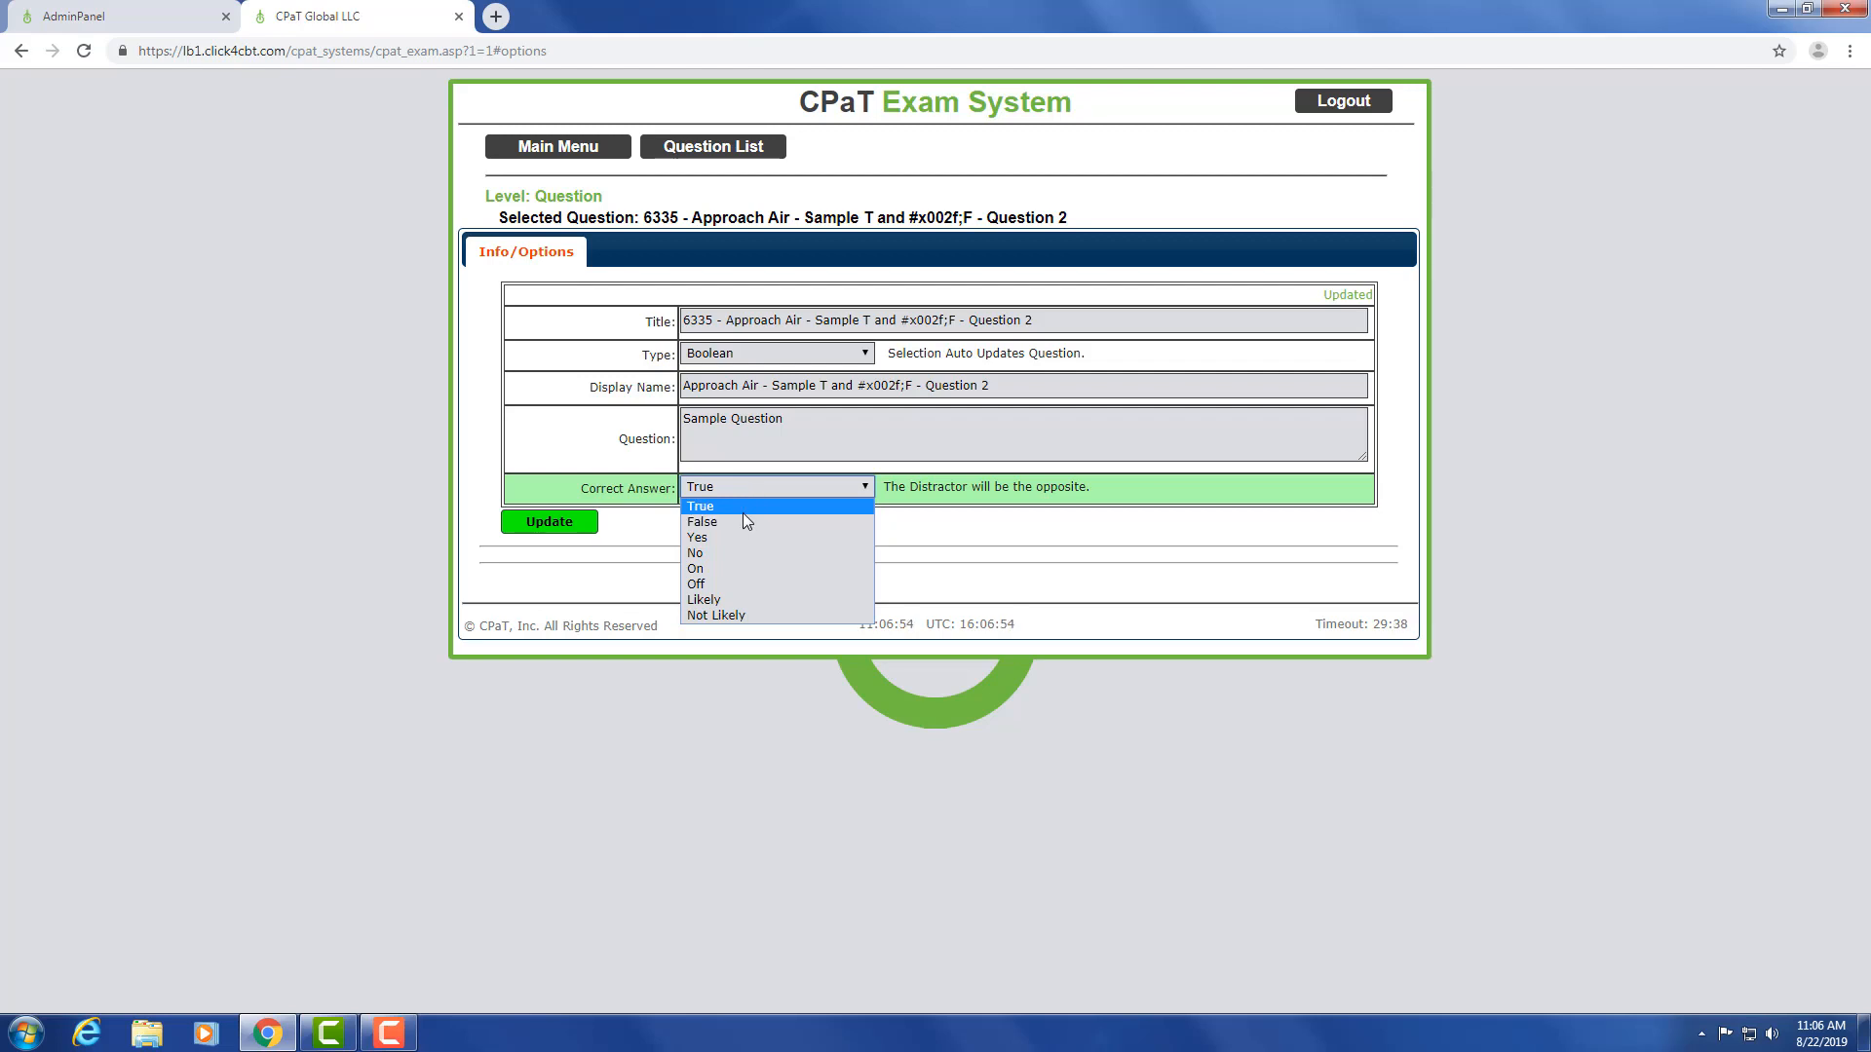
pyautogui.click(744, 524)
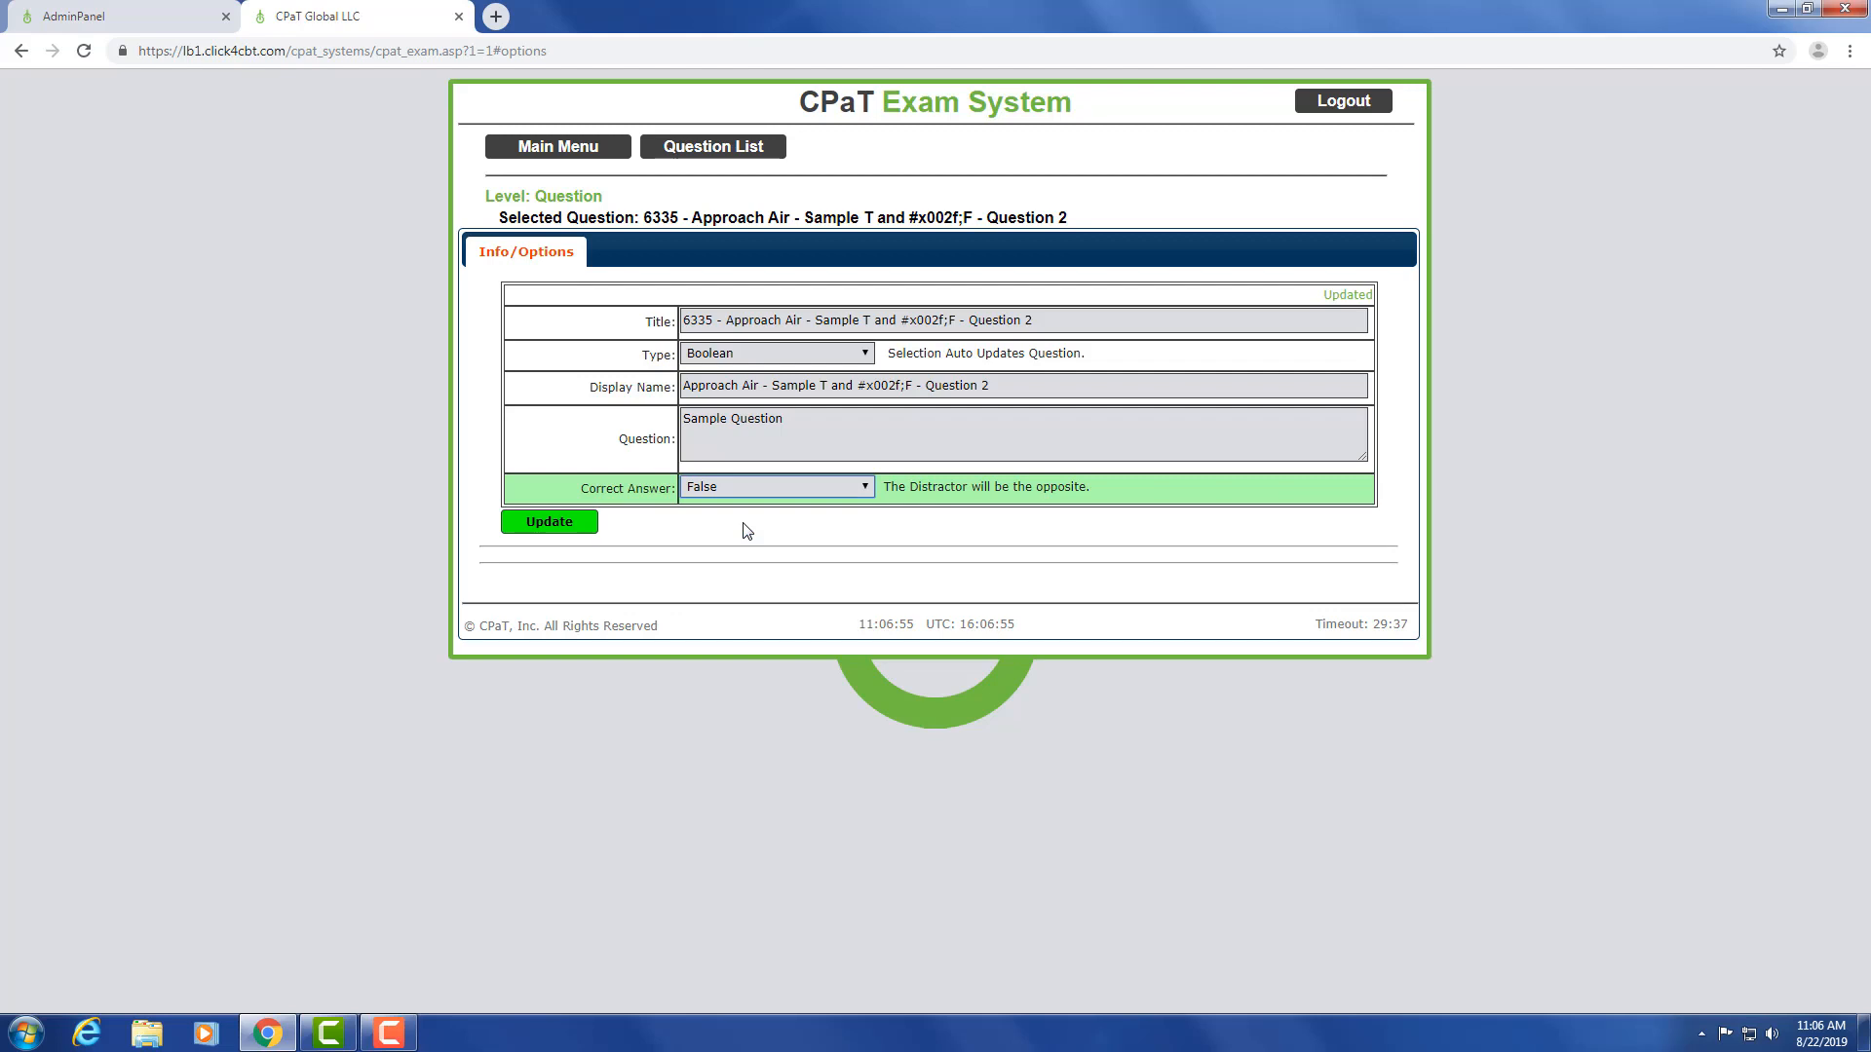
pyautogui.click(577, 529)
# - Return to the question list and start a new question titled "Approach Air - Sample Fill in the Blank - Question 3"
pyautogui.click(725, 151)
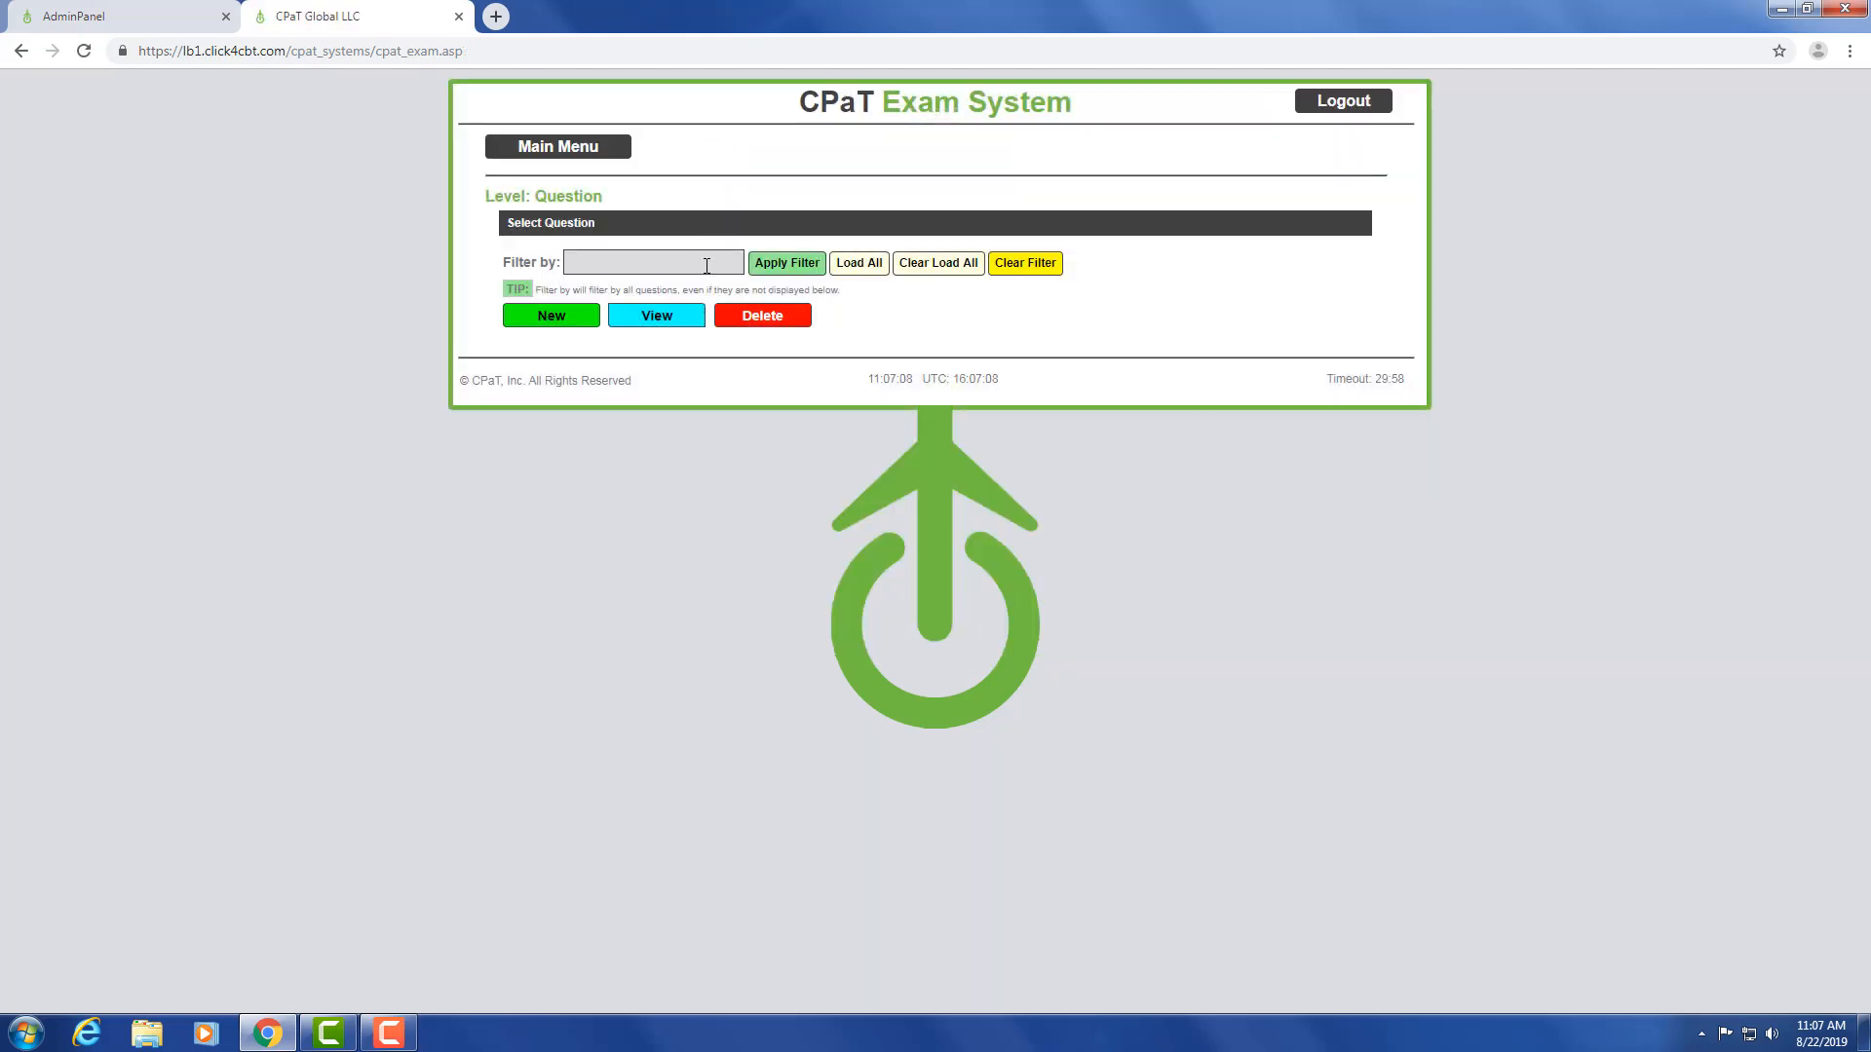
pyautogui.click(584, 319)
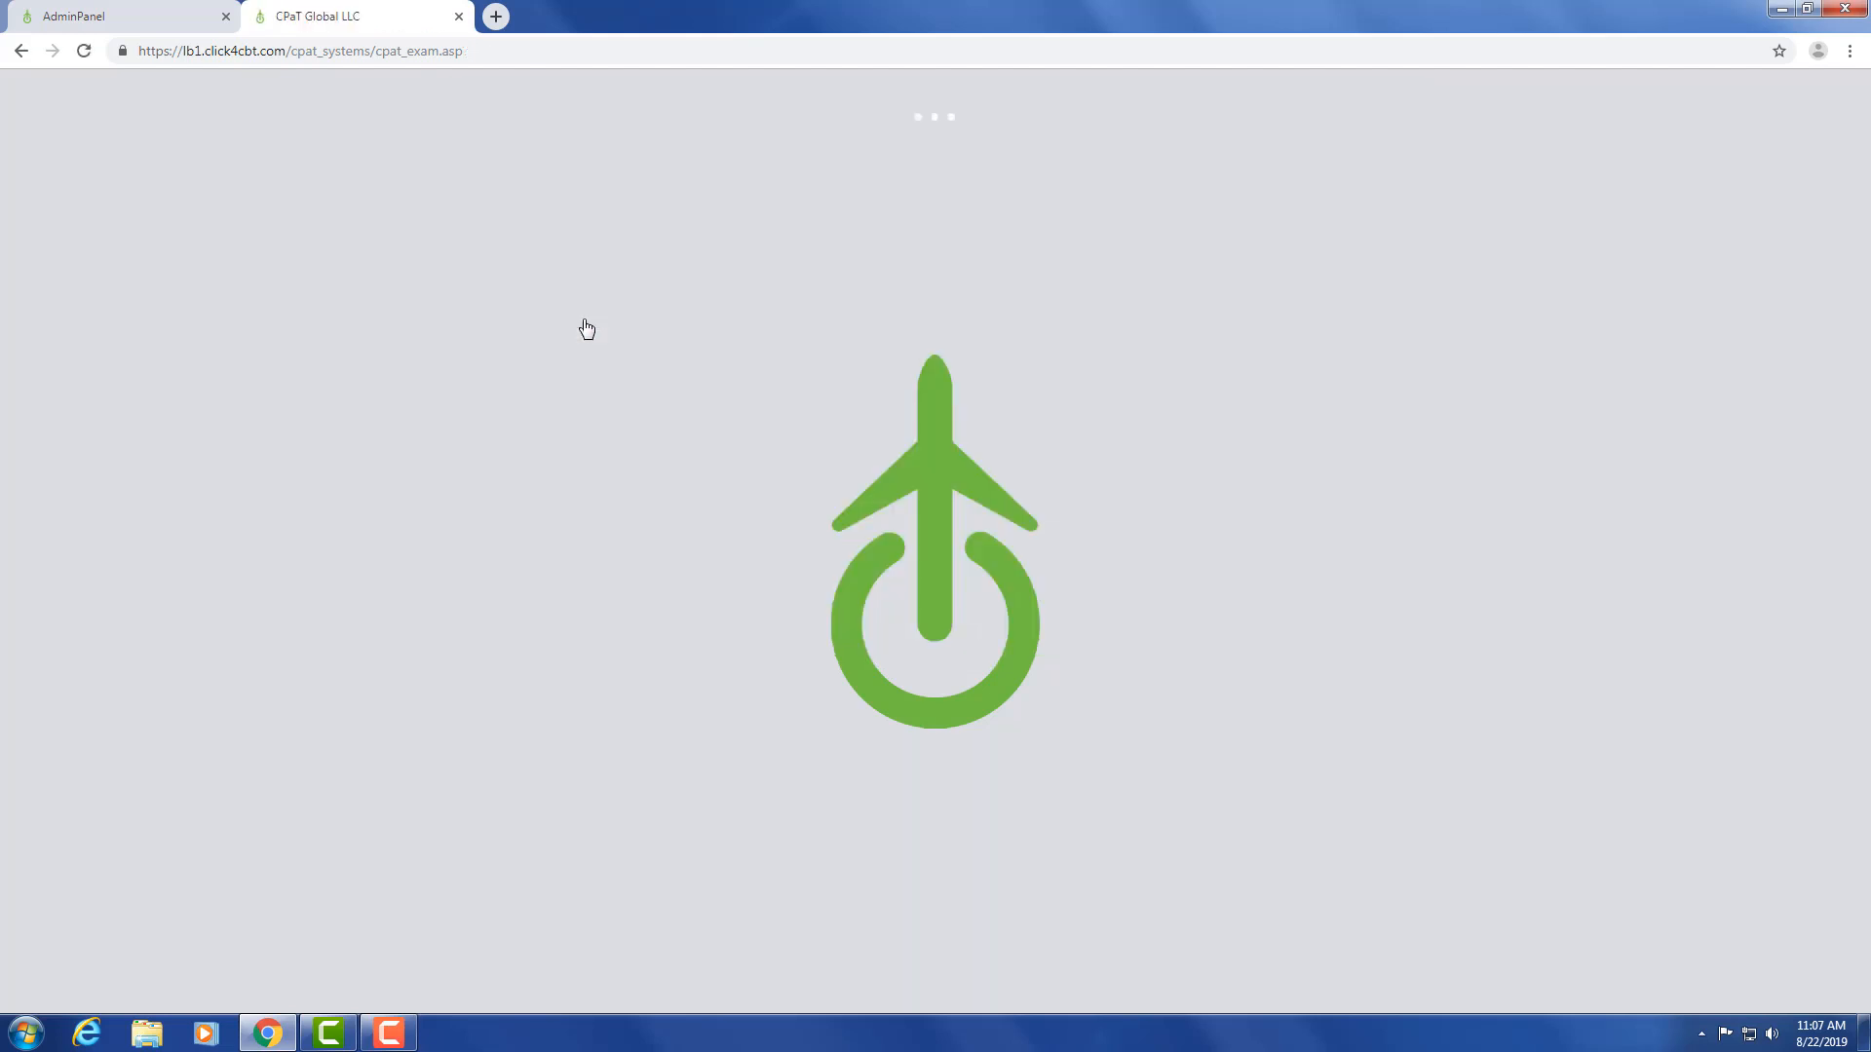
pyautogui.moveTo(709, 229); pyautogui.dragTo(637, 216)
pyautogui.write('A')
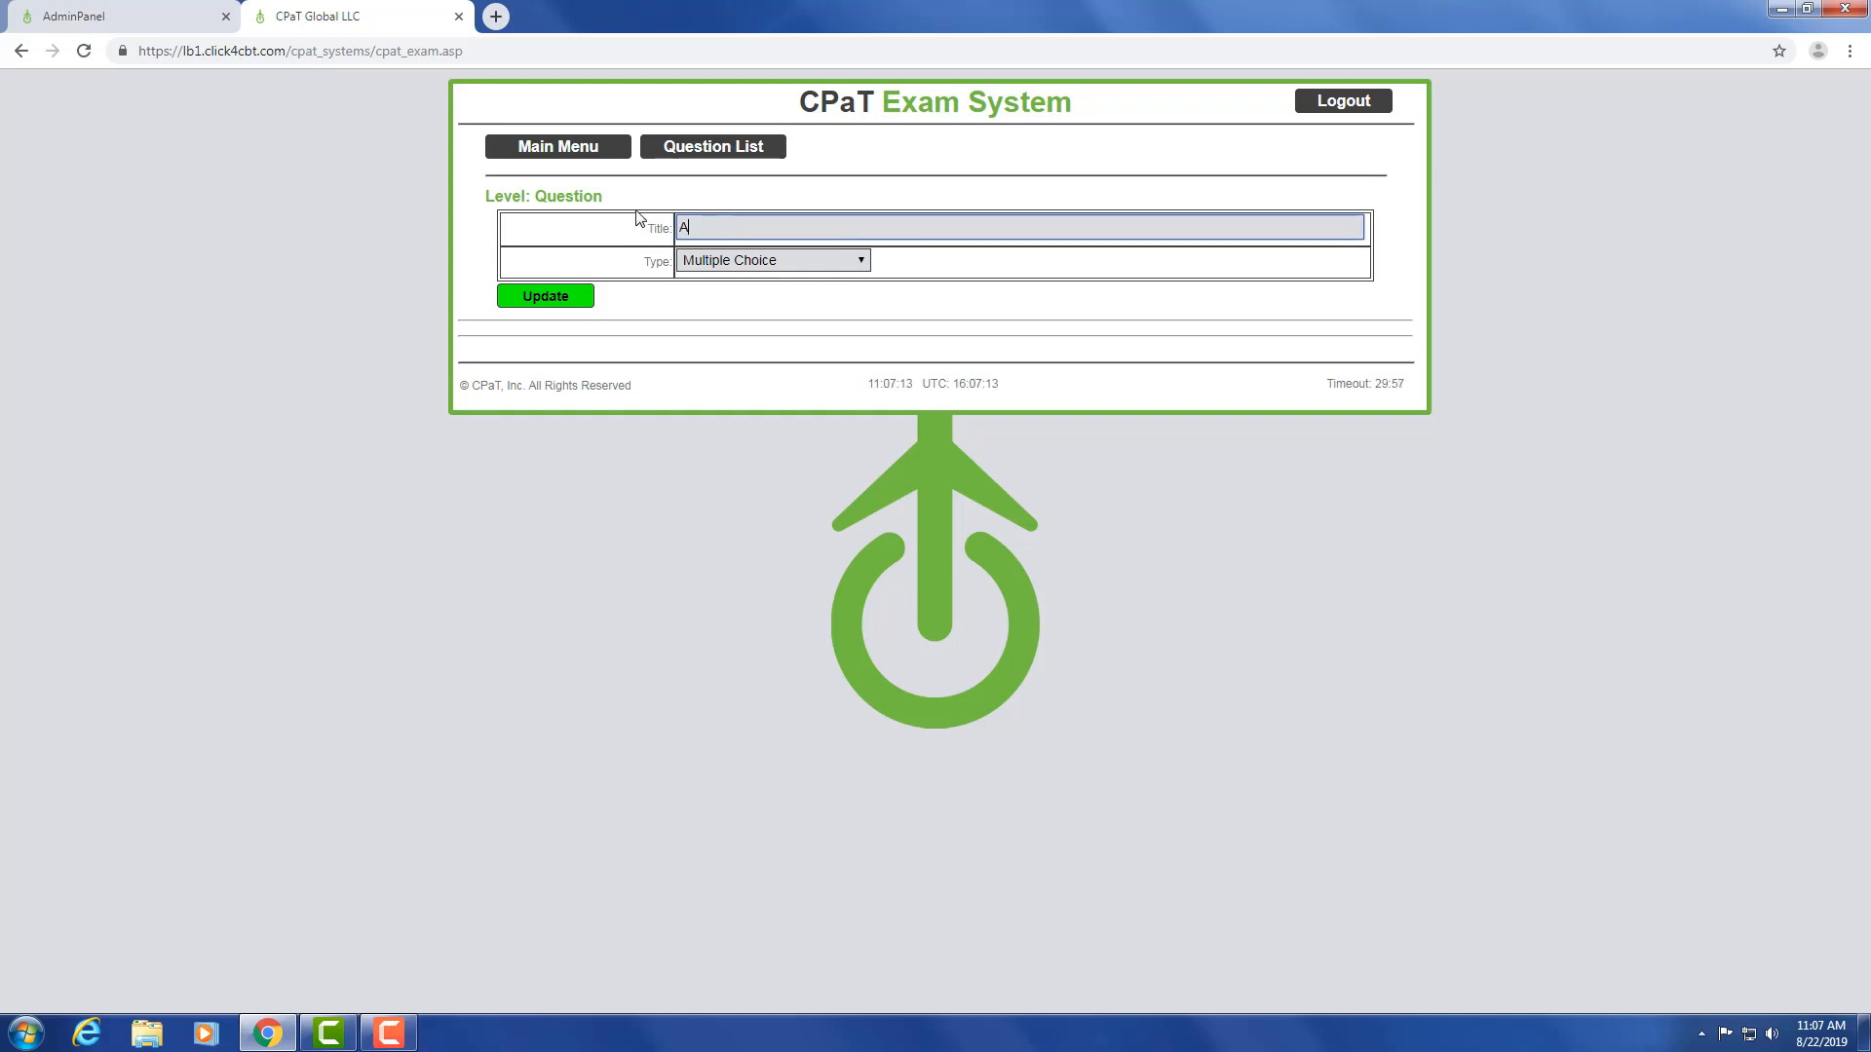
pyautogui.write('pproach Air ')
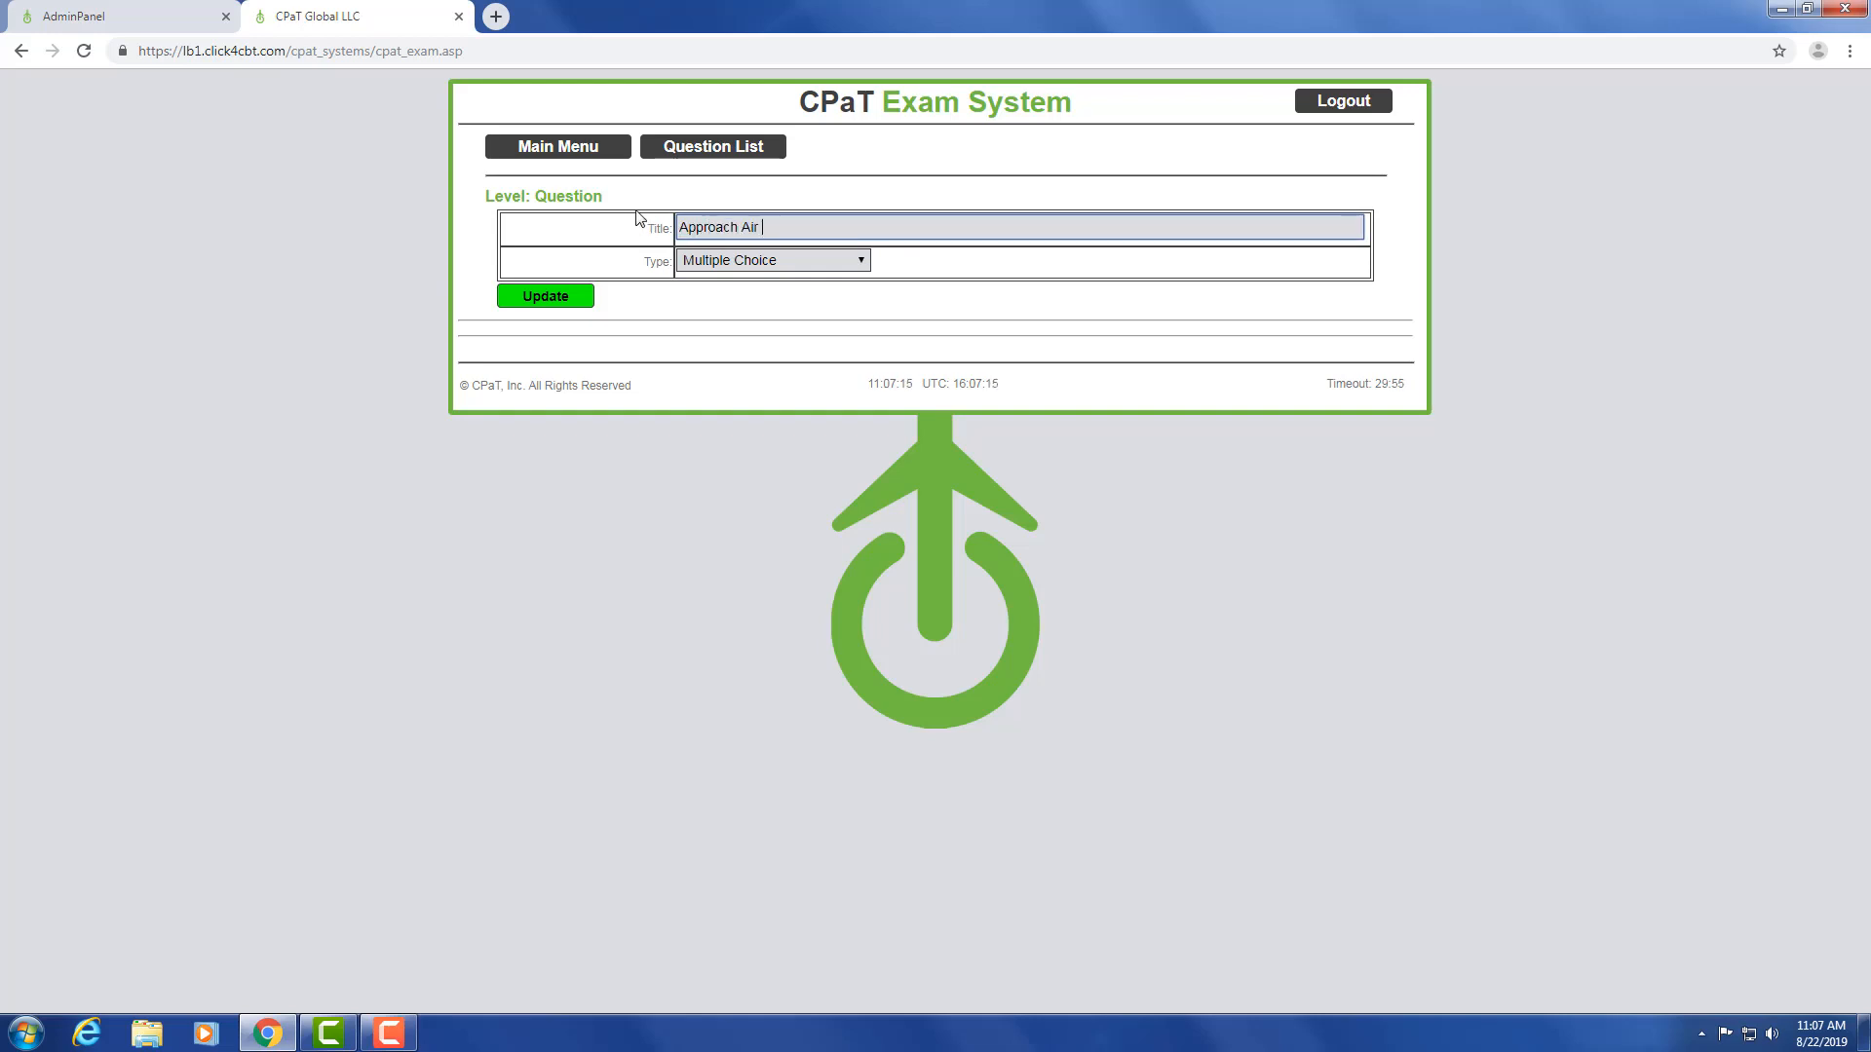
pyautogui.write('- Sample F')
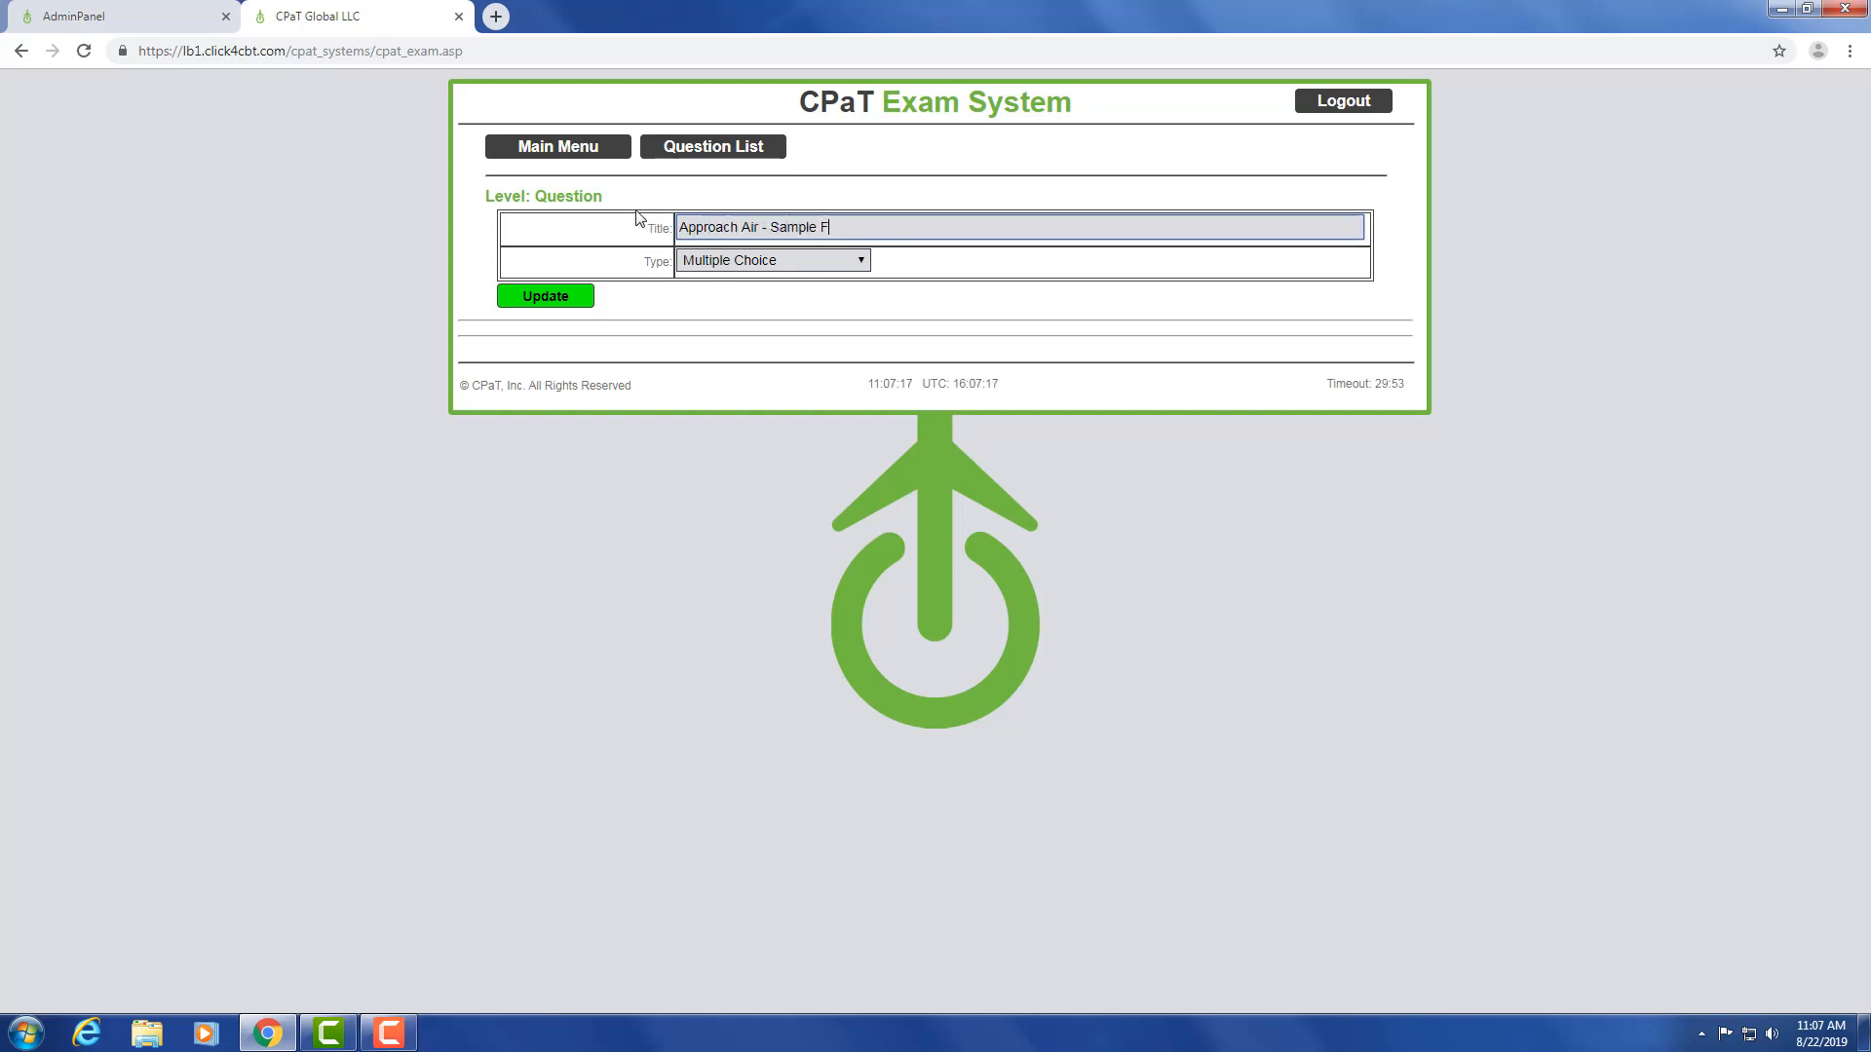
pyautogui.write('ill in the')
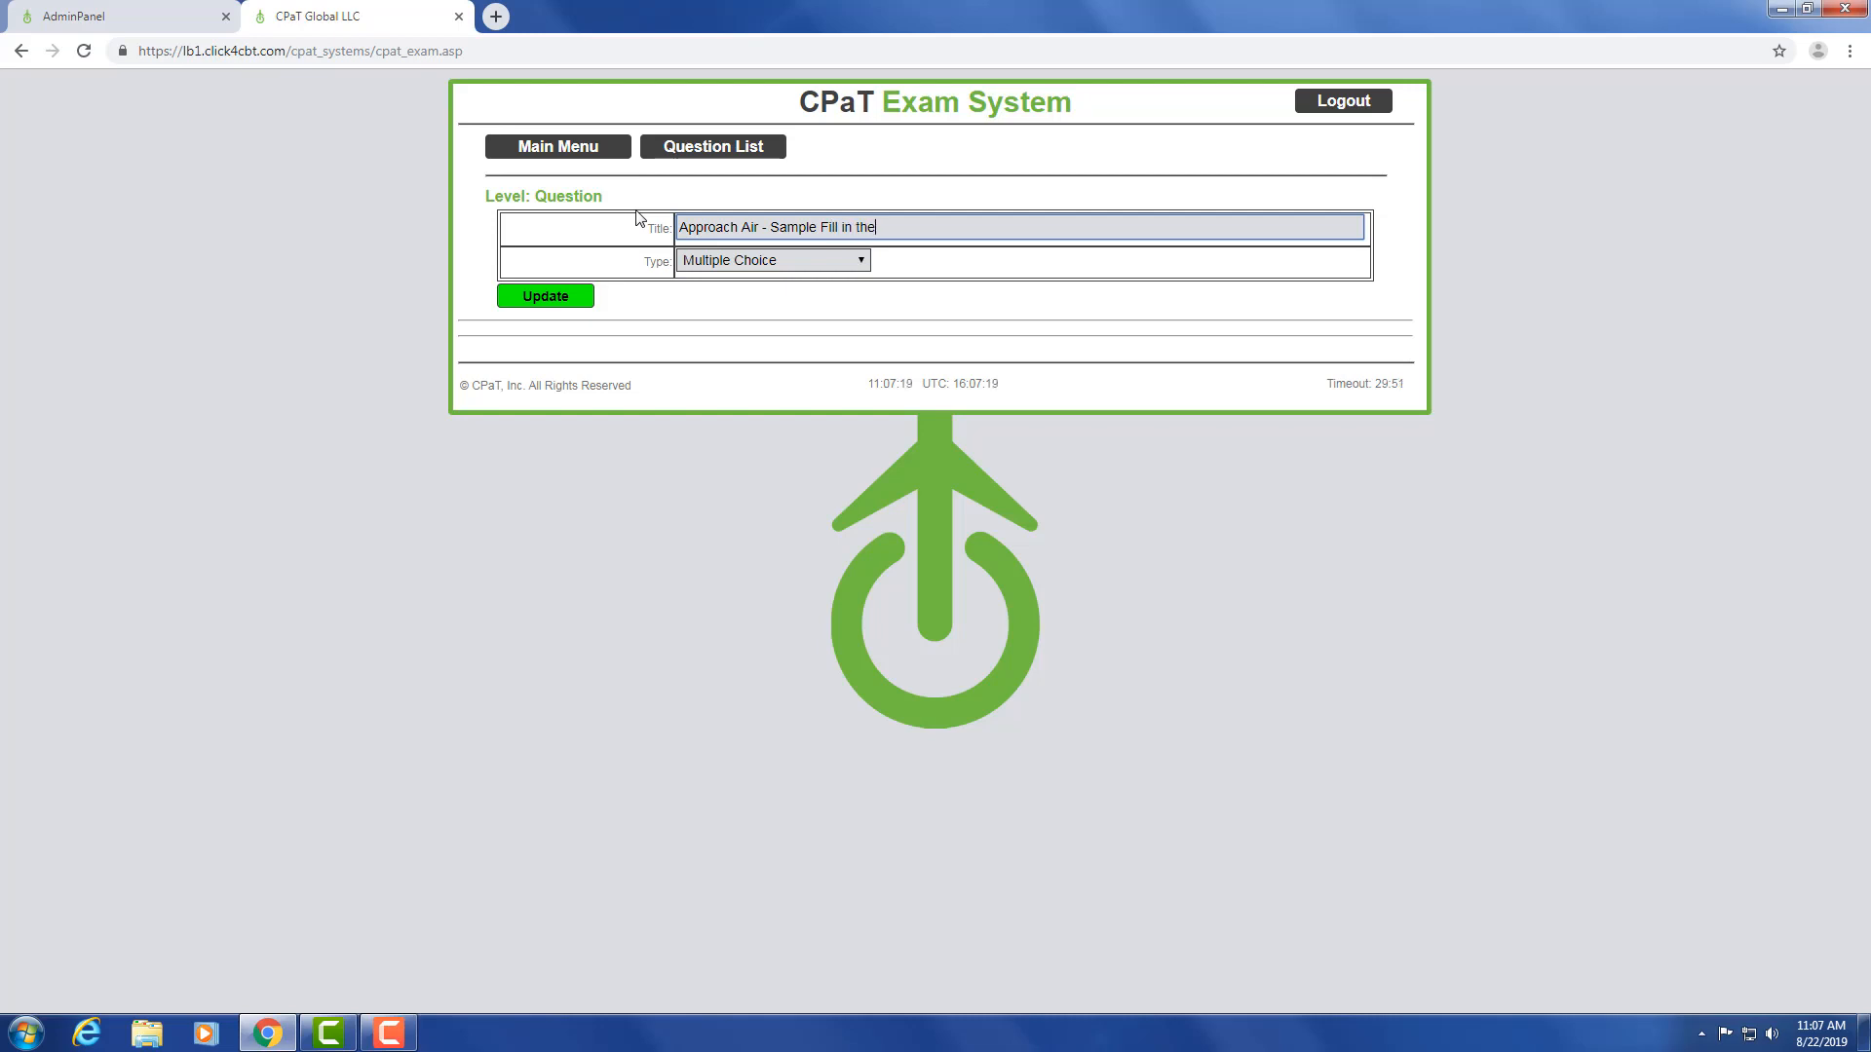
pyautogui.write(' Blank - Question 3')
# - Set the new question's type to Fill in Blank 1 and save it
pyautogui.click(721, 260)
pyautogui.click(736, 298)
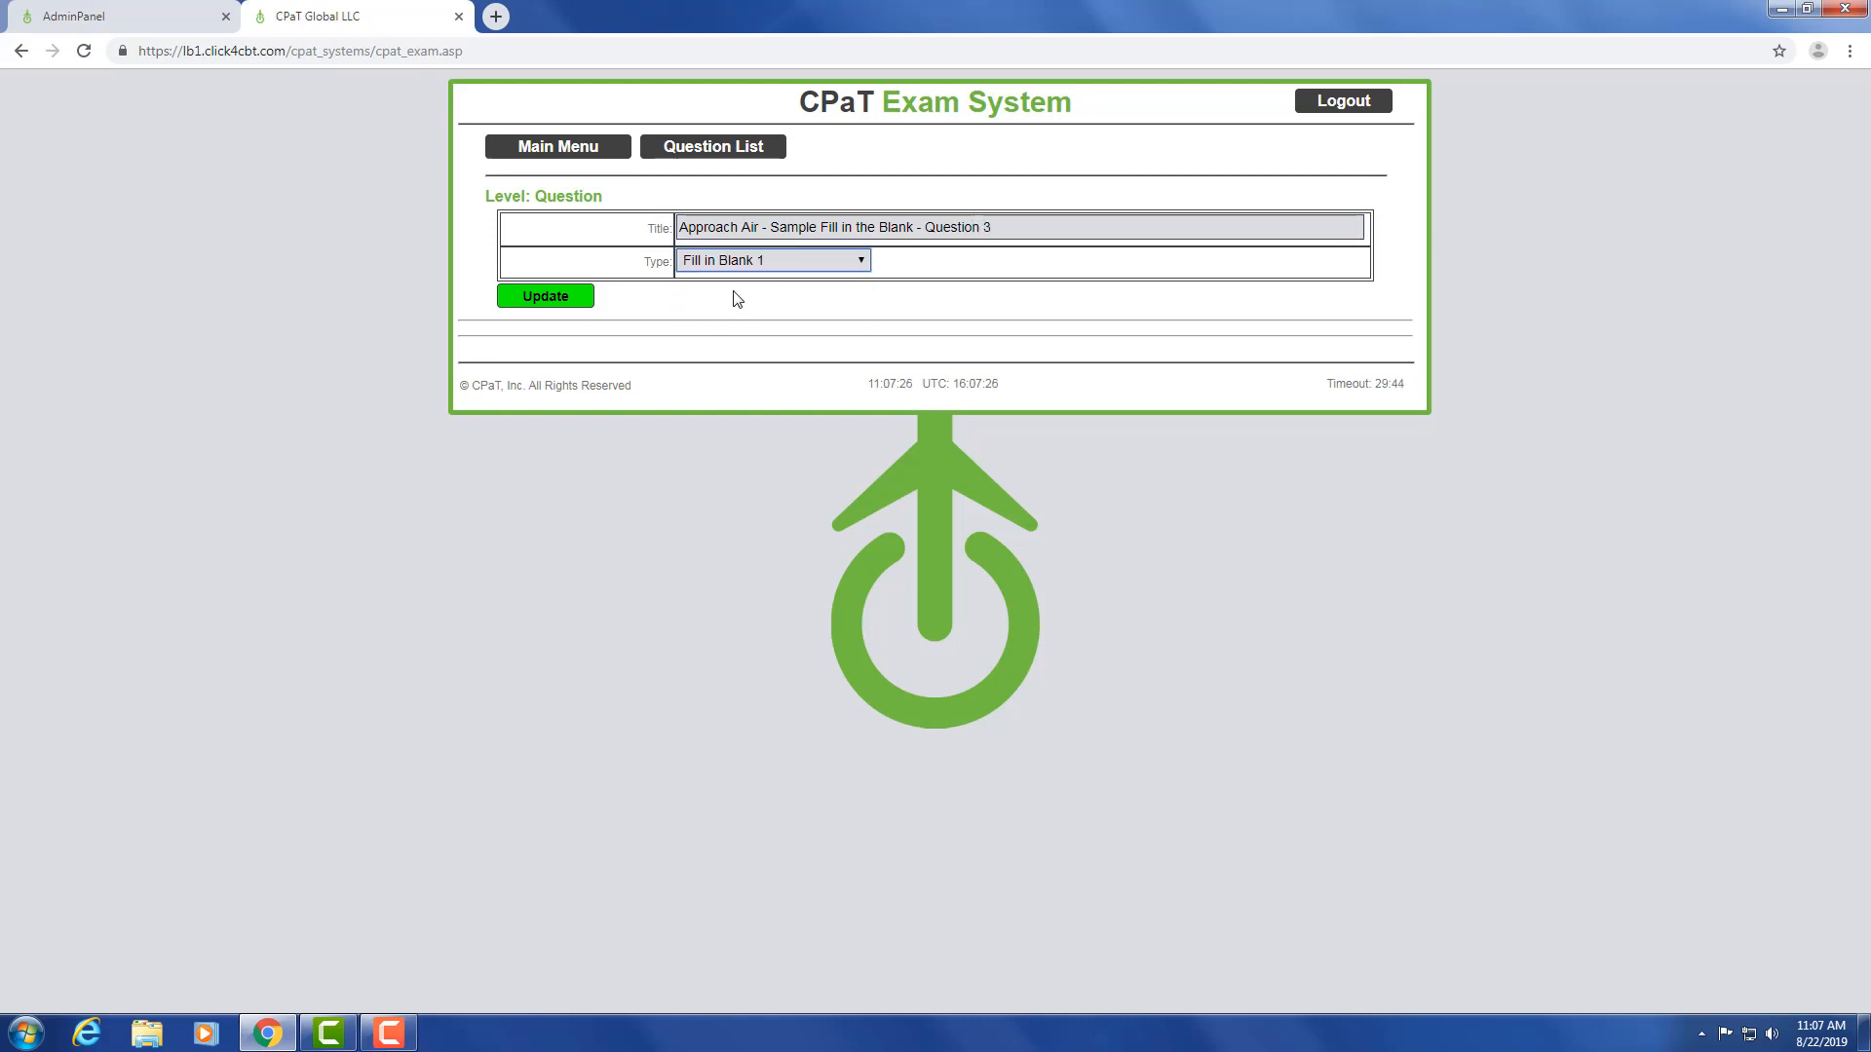
pyautogui.click(544, 301)
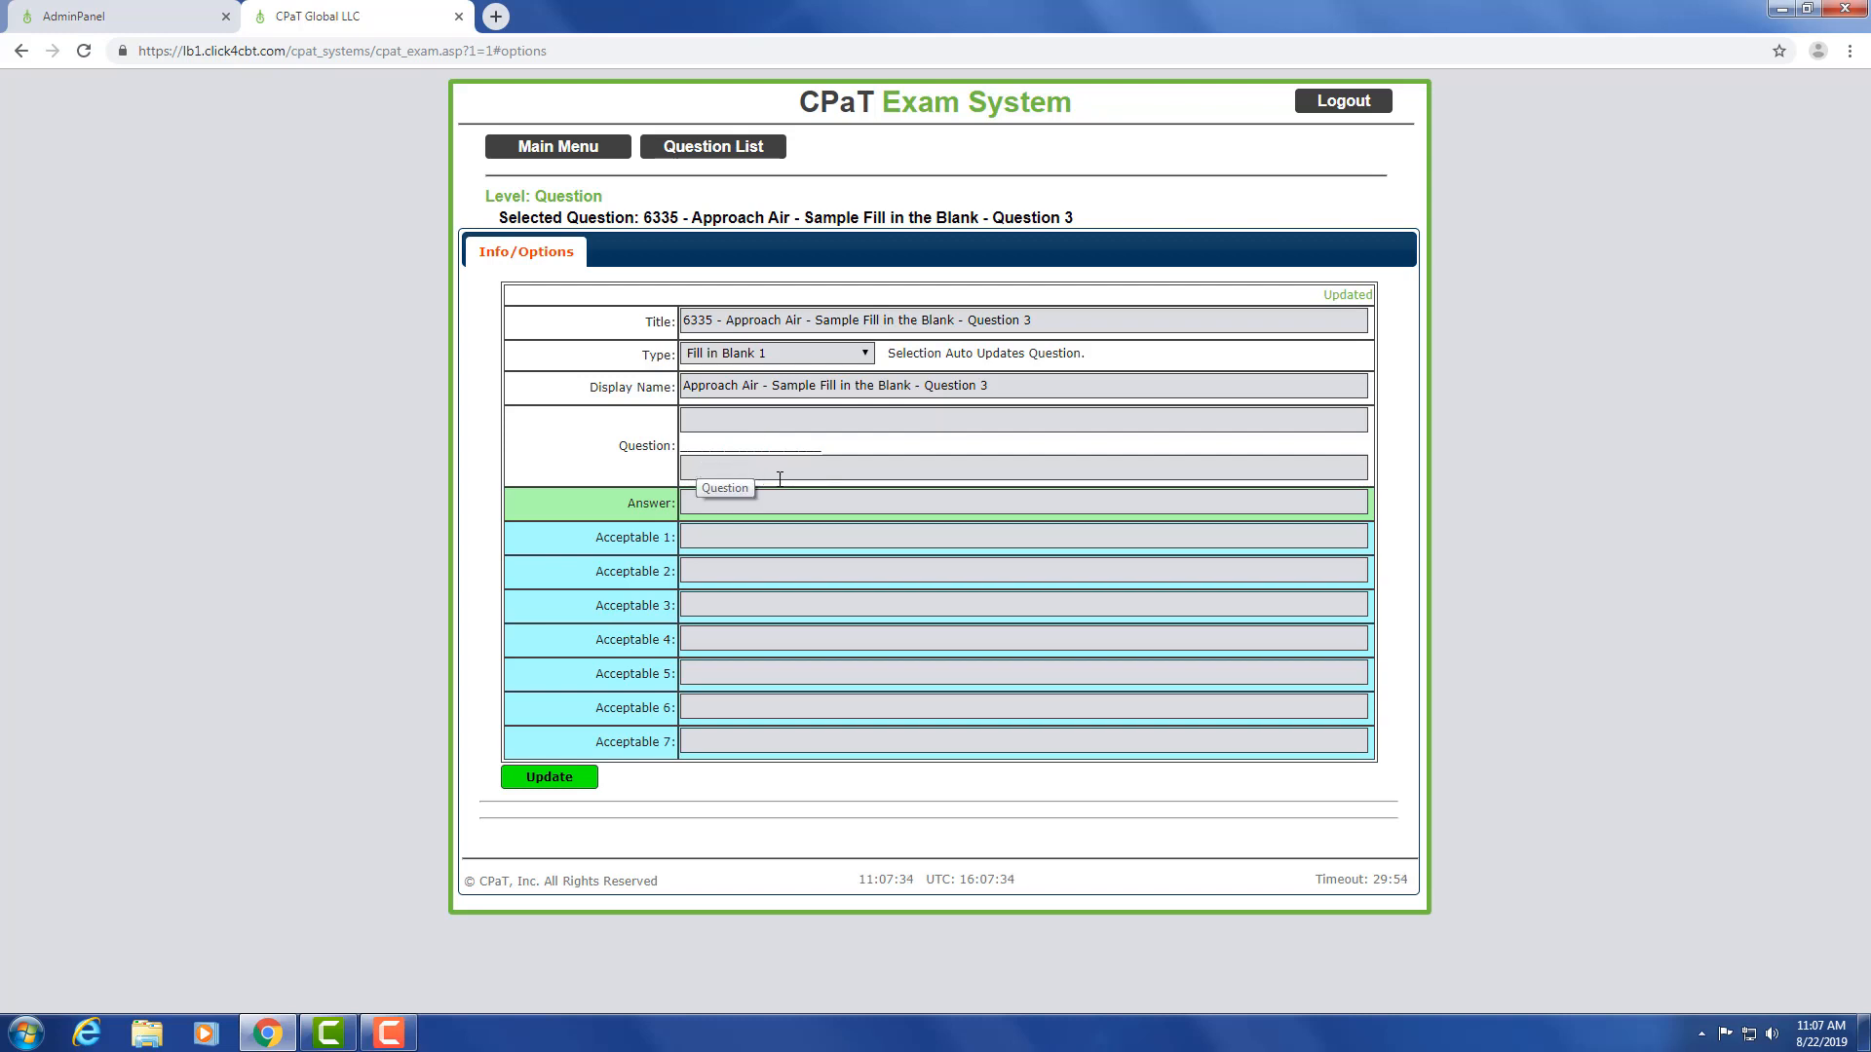
# - Enter "right answer" as the answer and "sample question" as the text before the blank, and save the question
pyautogui.click(758, 422)
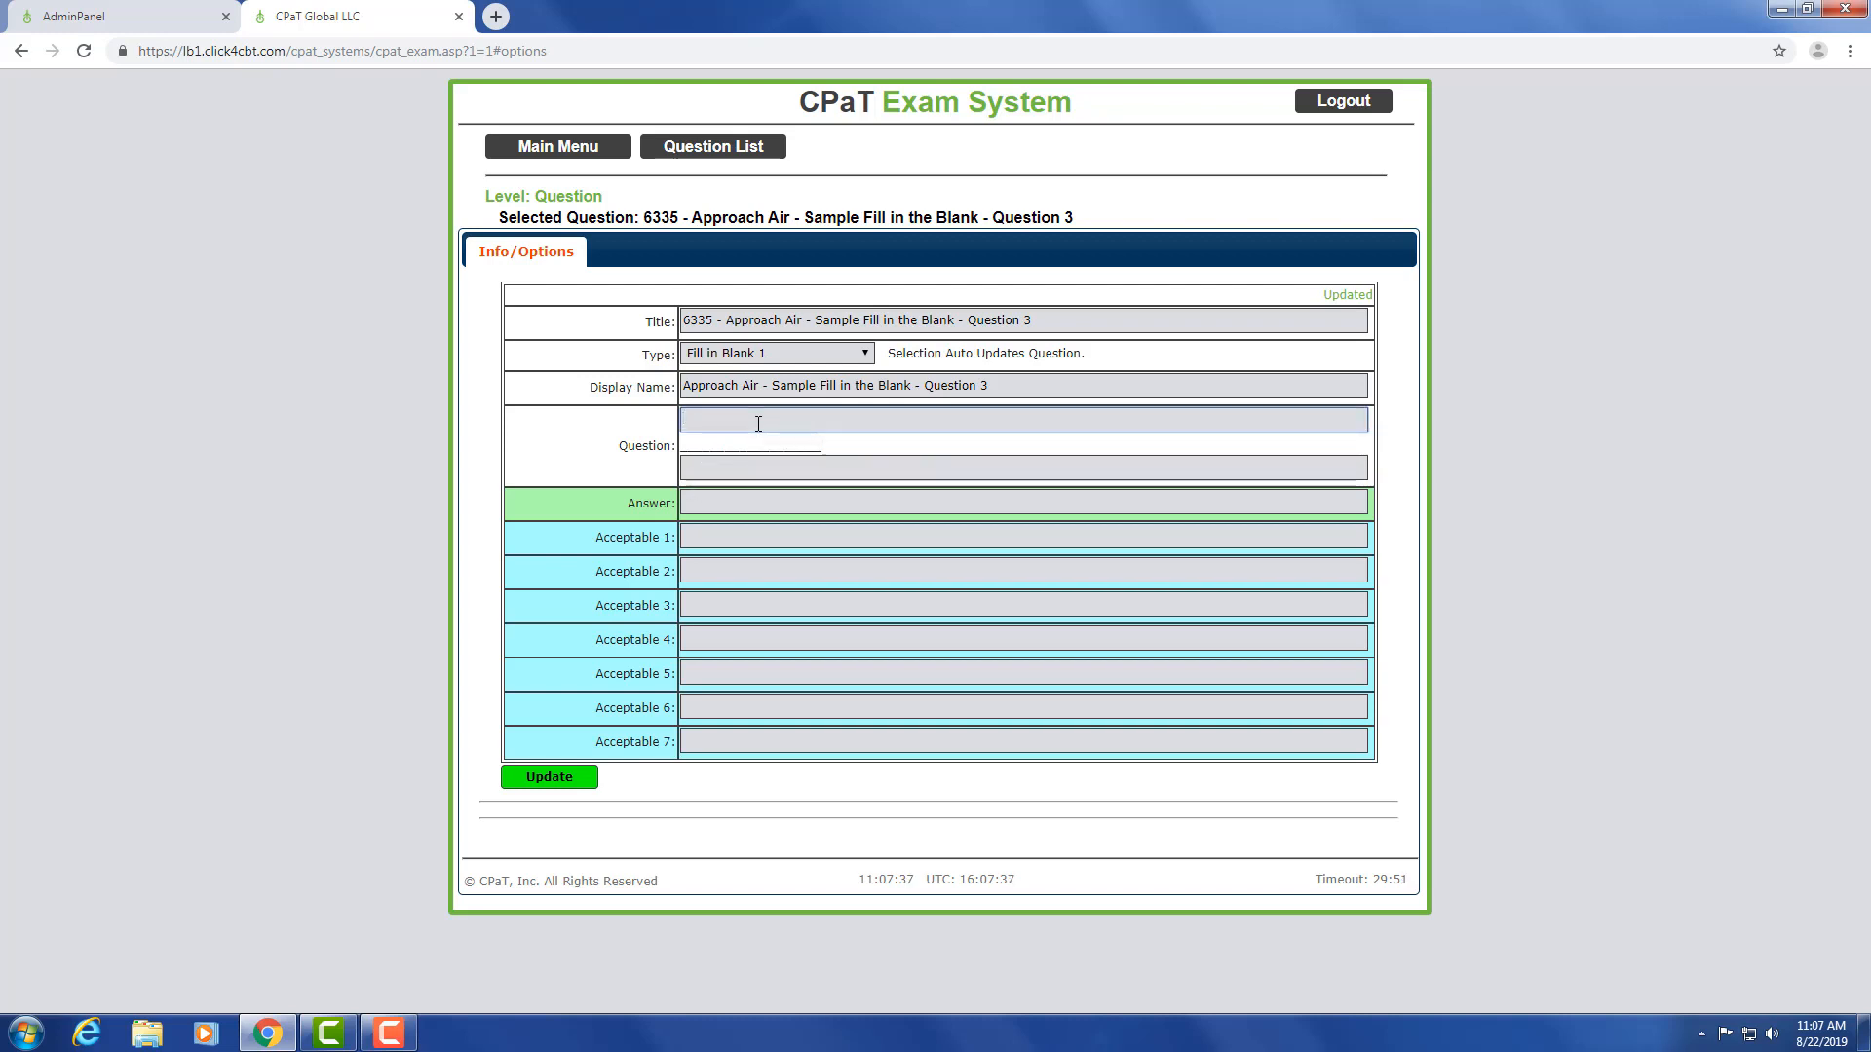
pyautogui.click(772, 472)
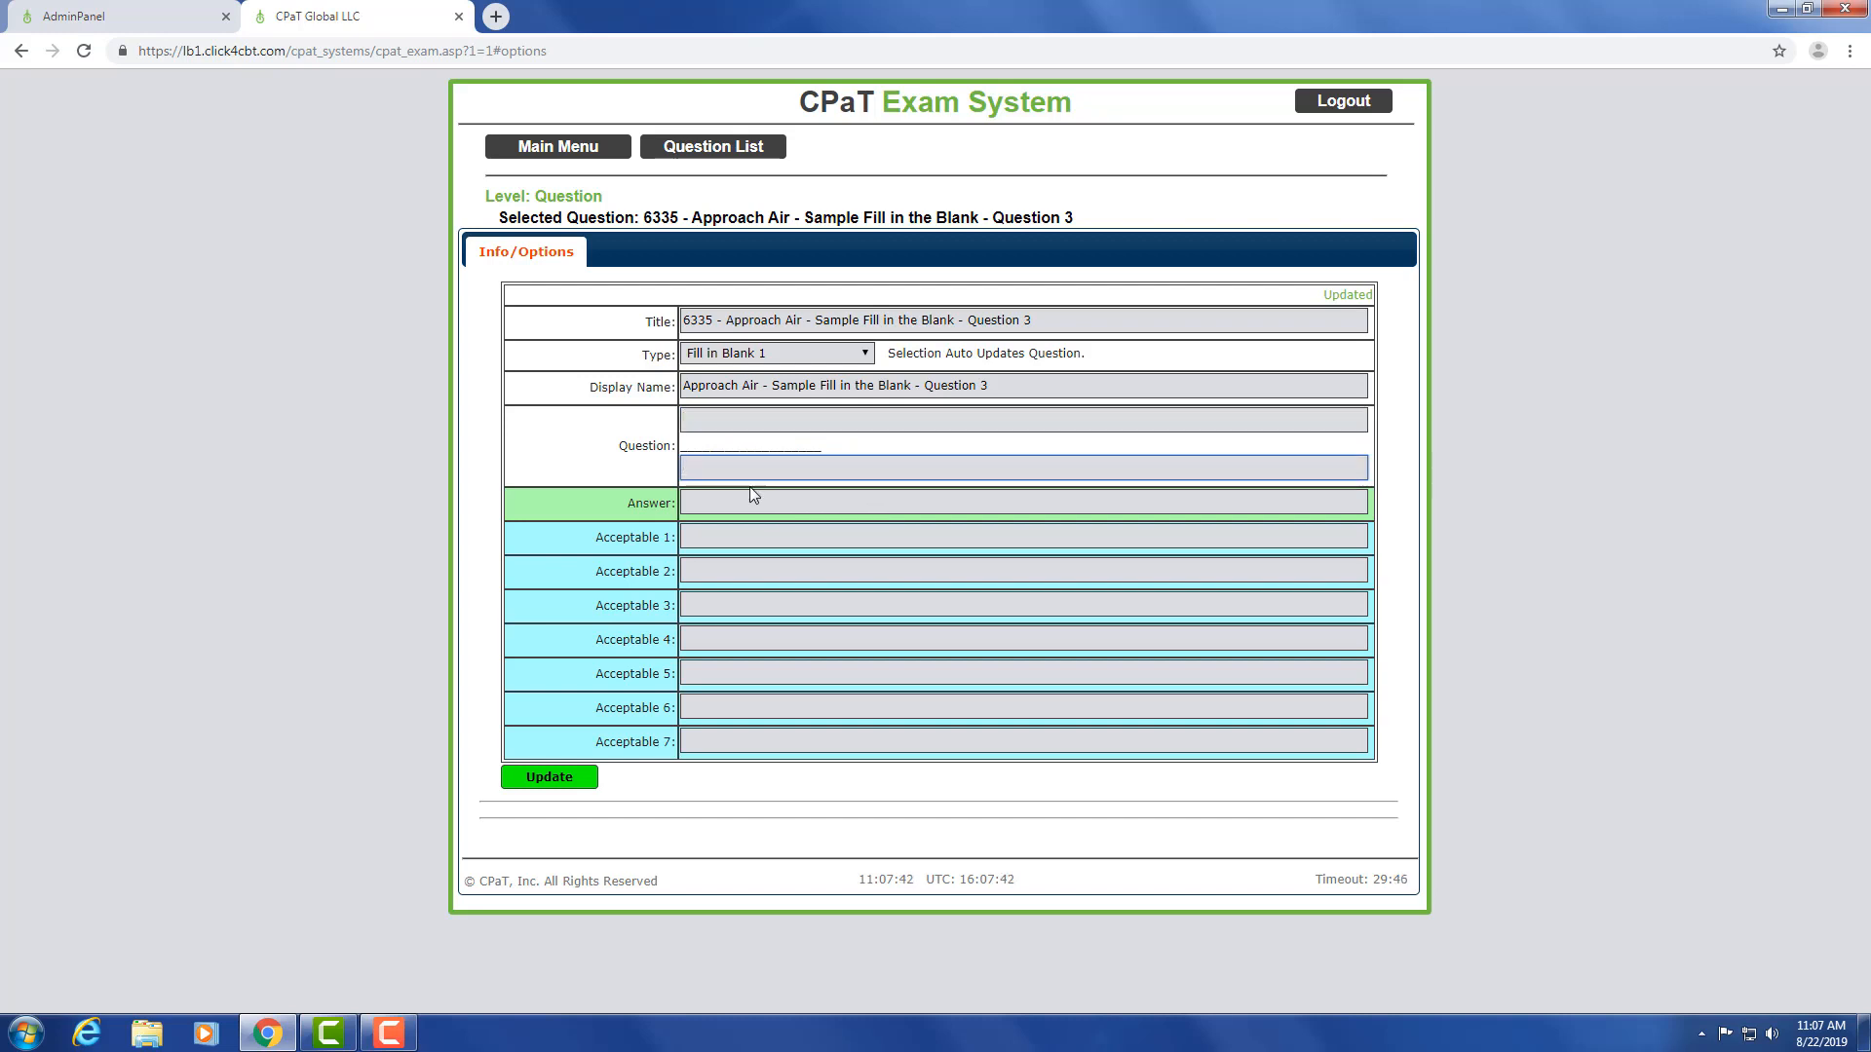
pyautogui.click(741, 498)
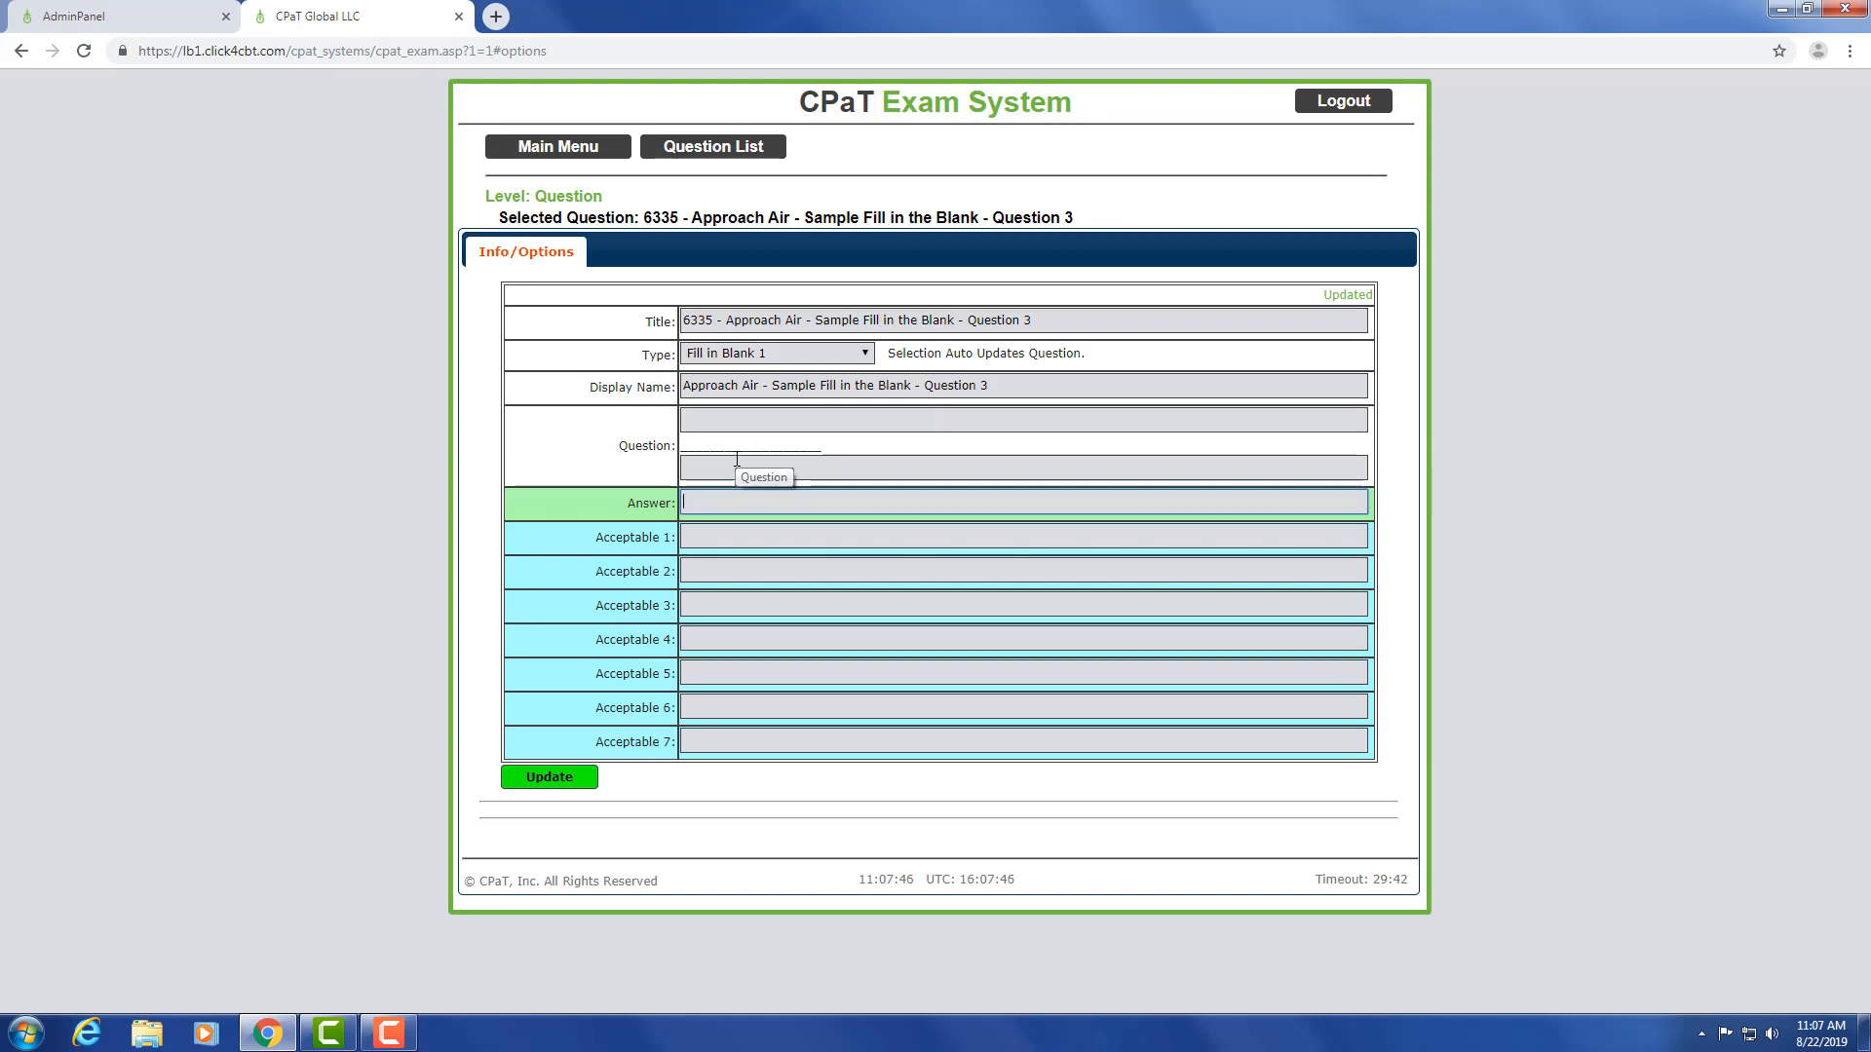
pyautogui.write('right answer')
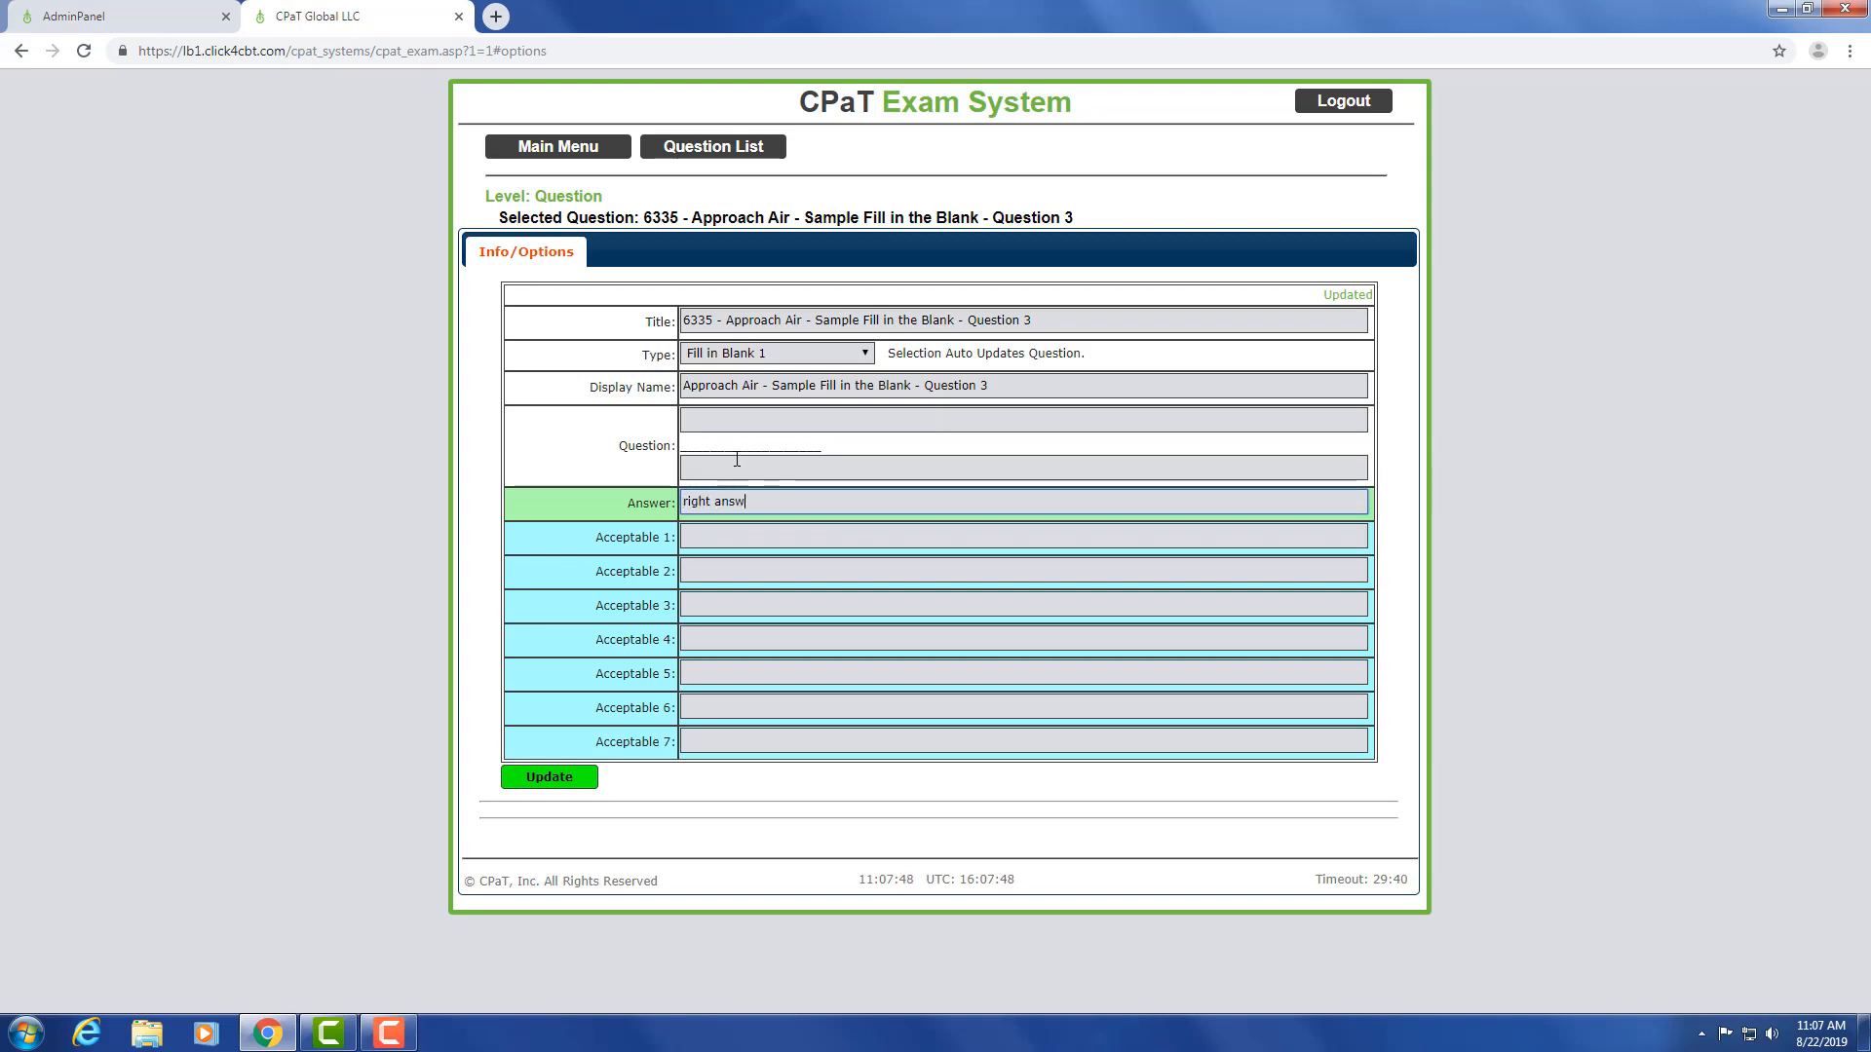
pyautogui.click(739, 421)
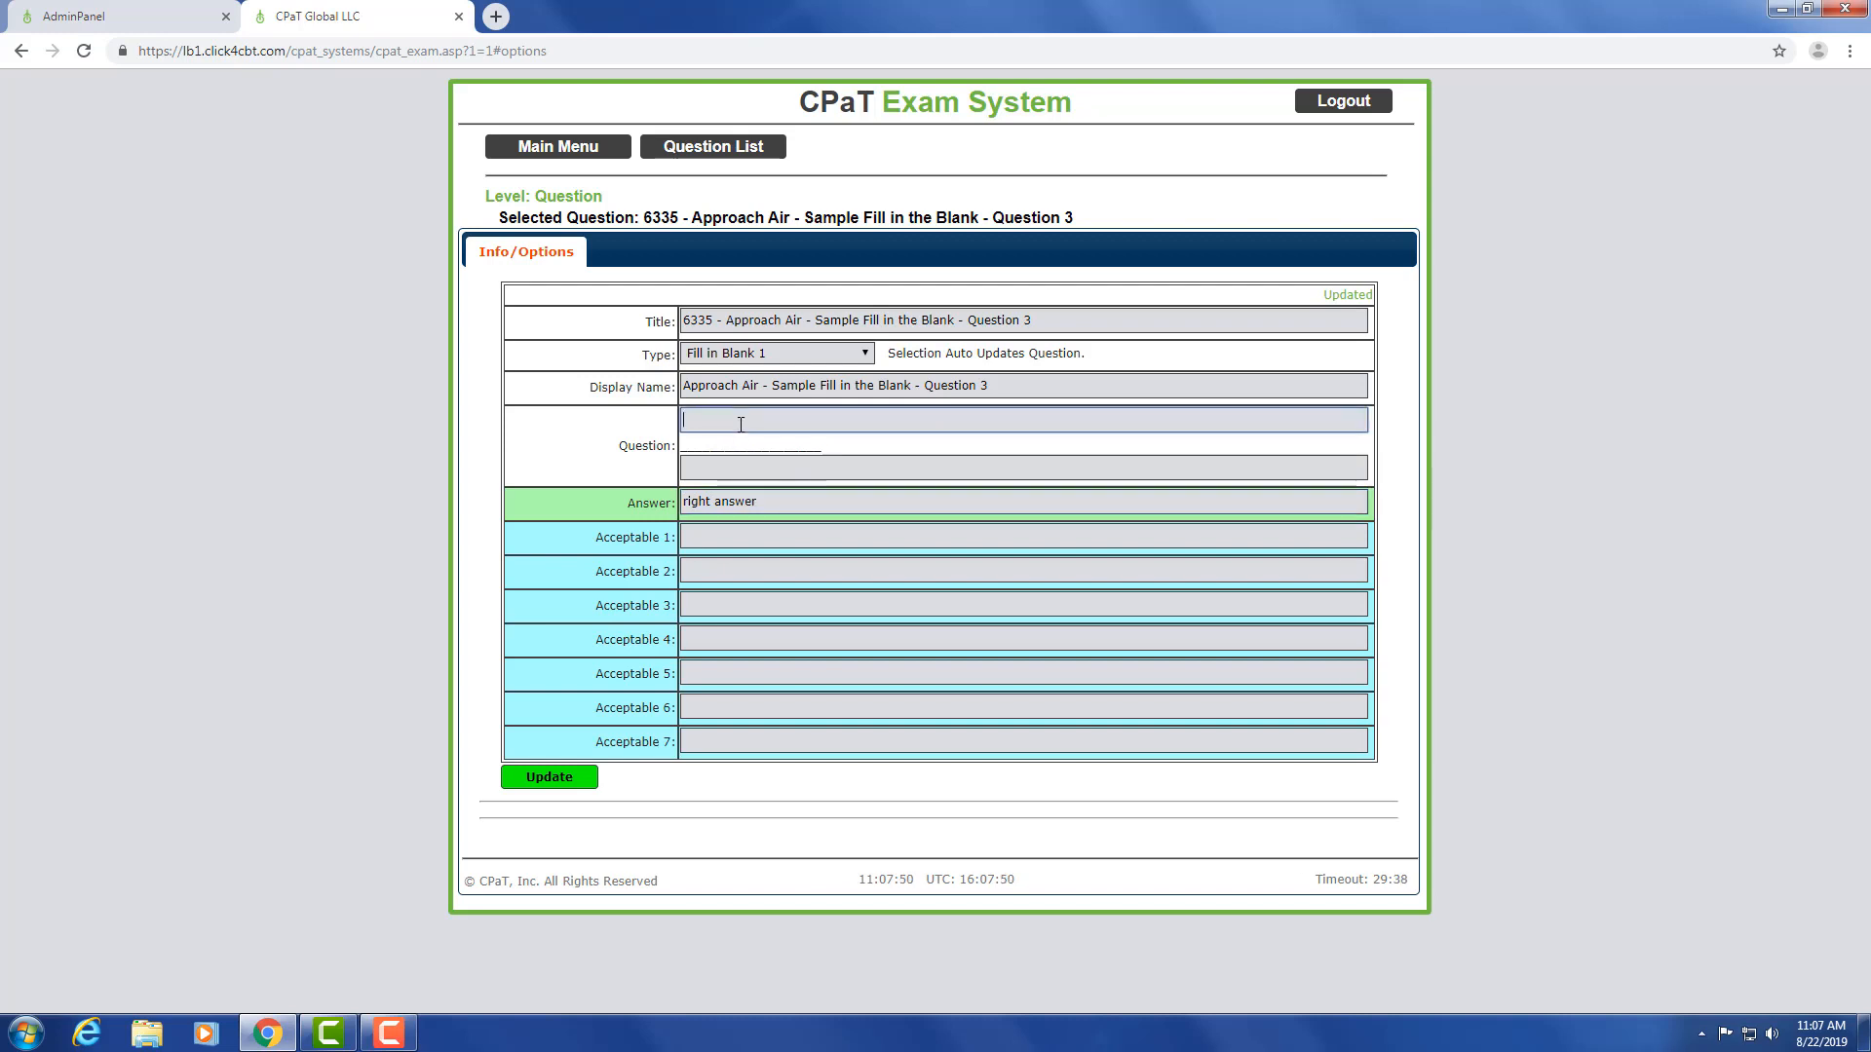
pyautogui.write('sample question')
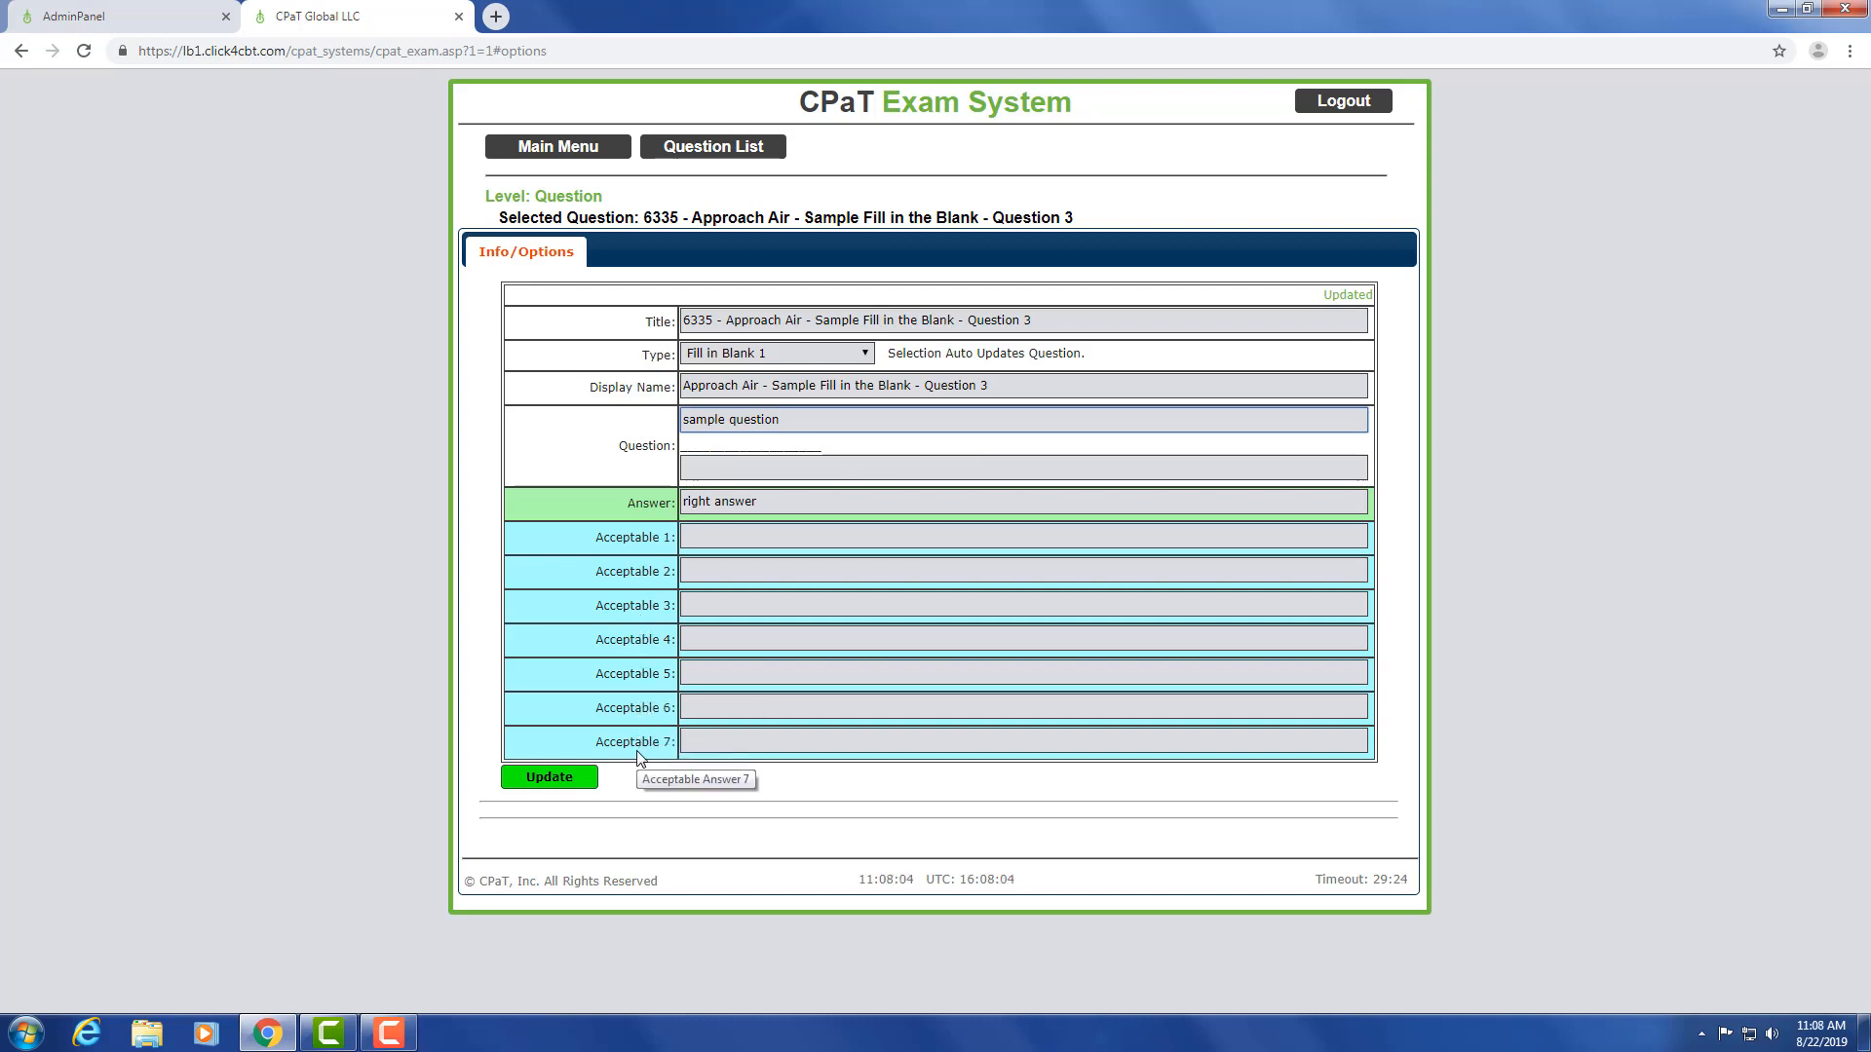
pyautogui.click(548, 778)
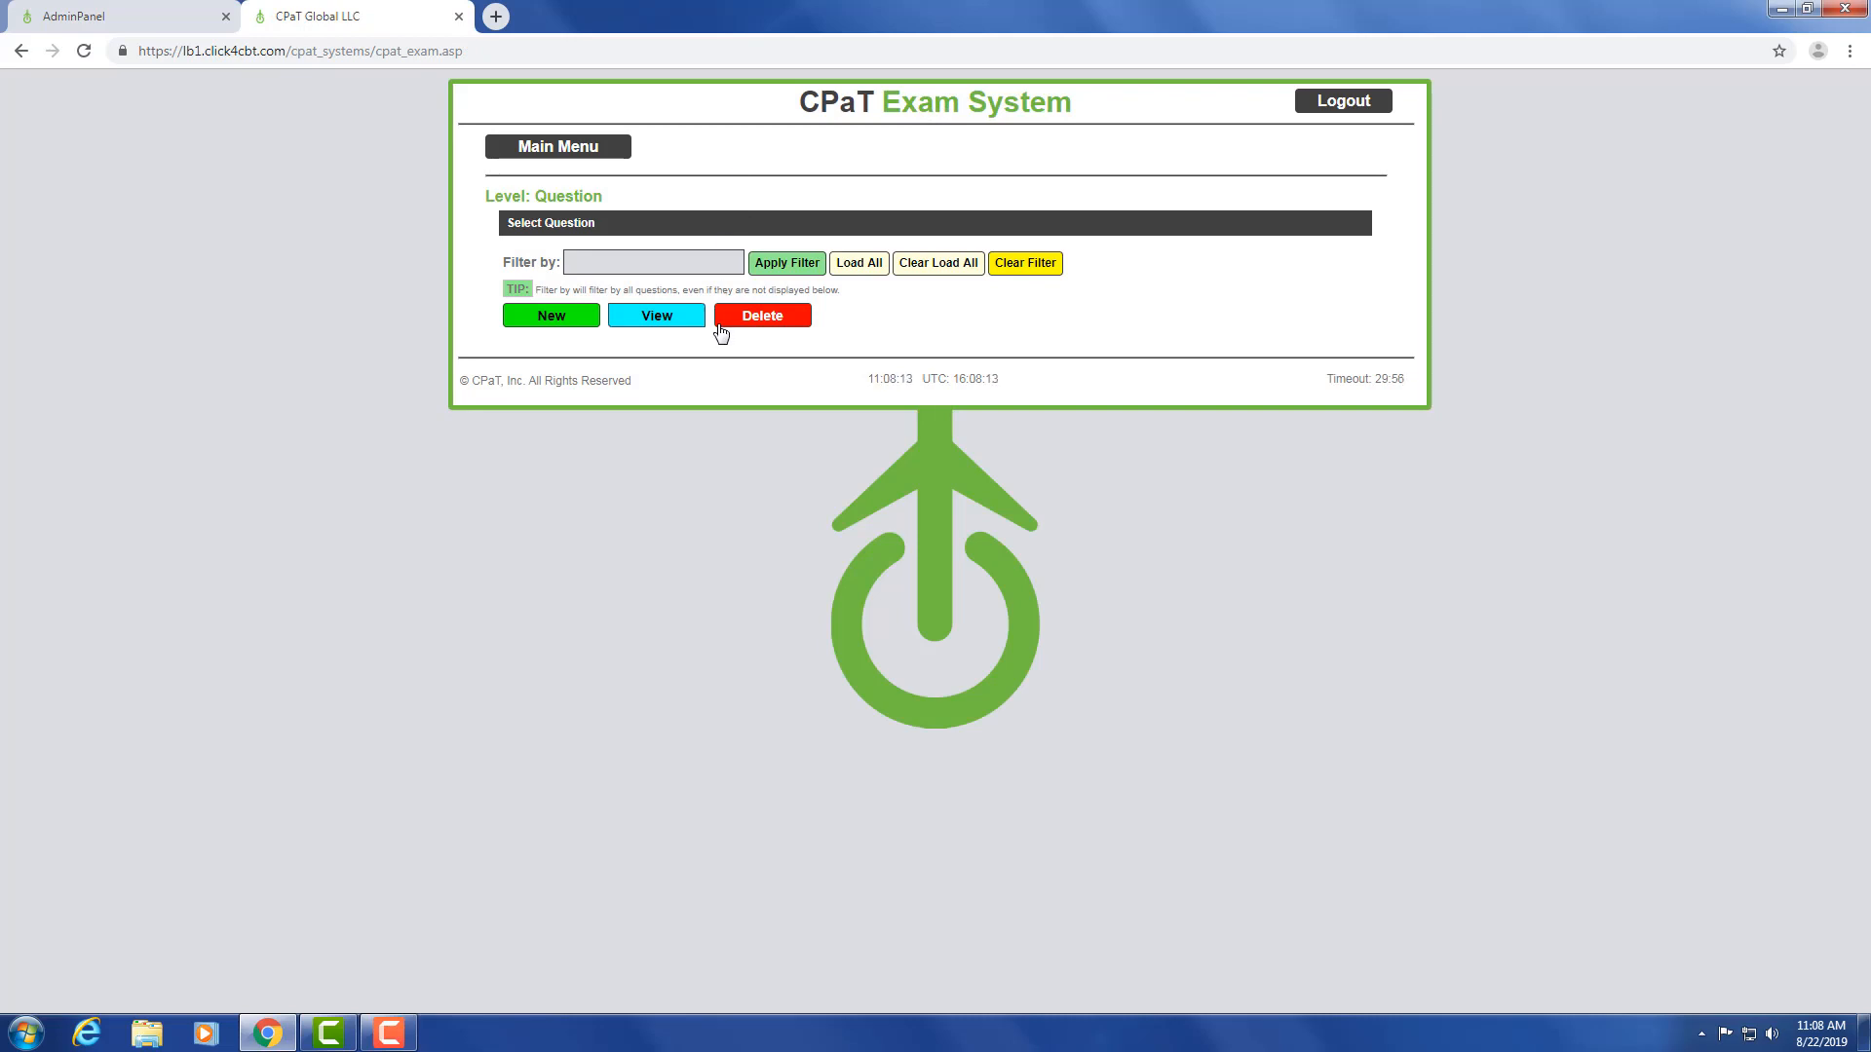
# - Load all questions and open "Approach Air - Demo Multiple Choice - 01" to review its contents and available question types
pyautogui.click(872, 269)
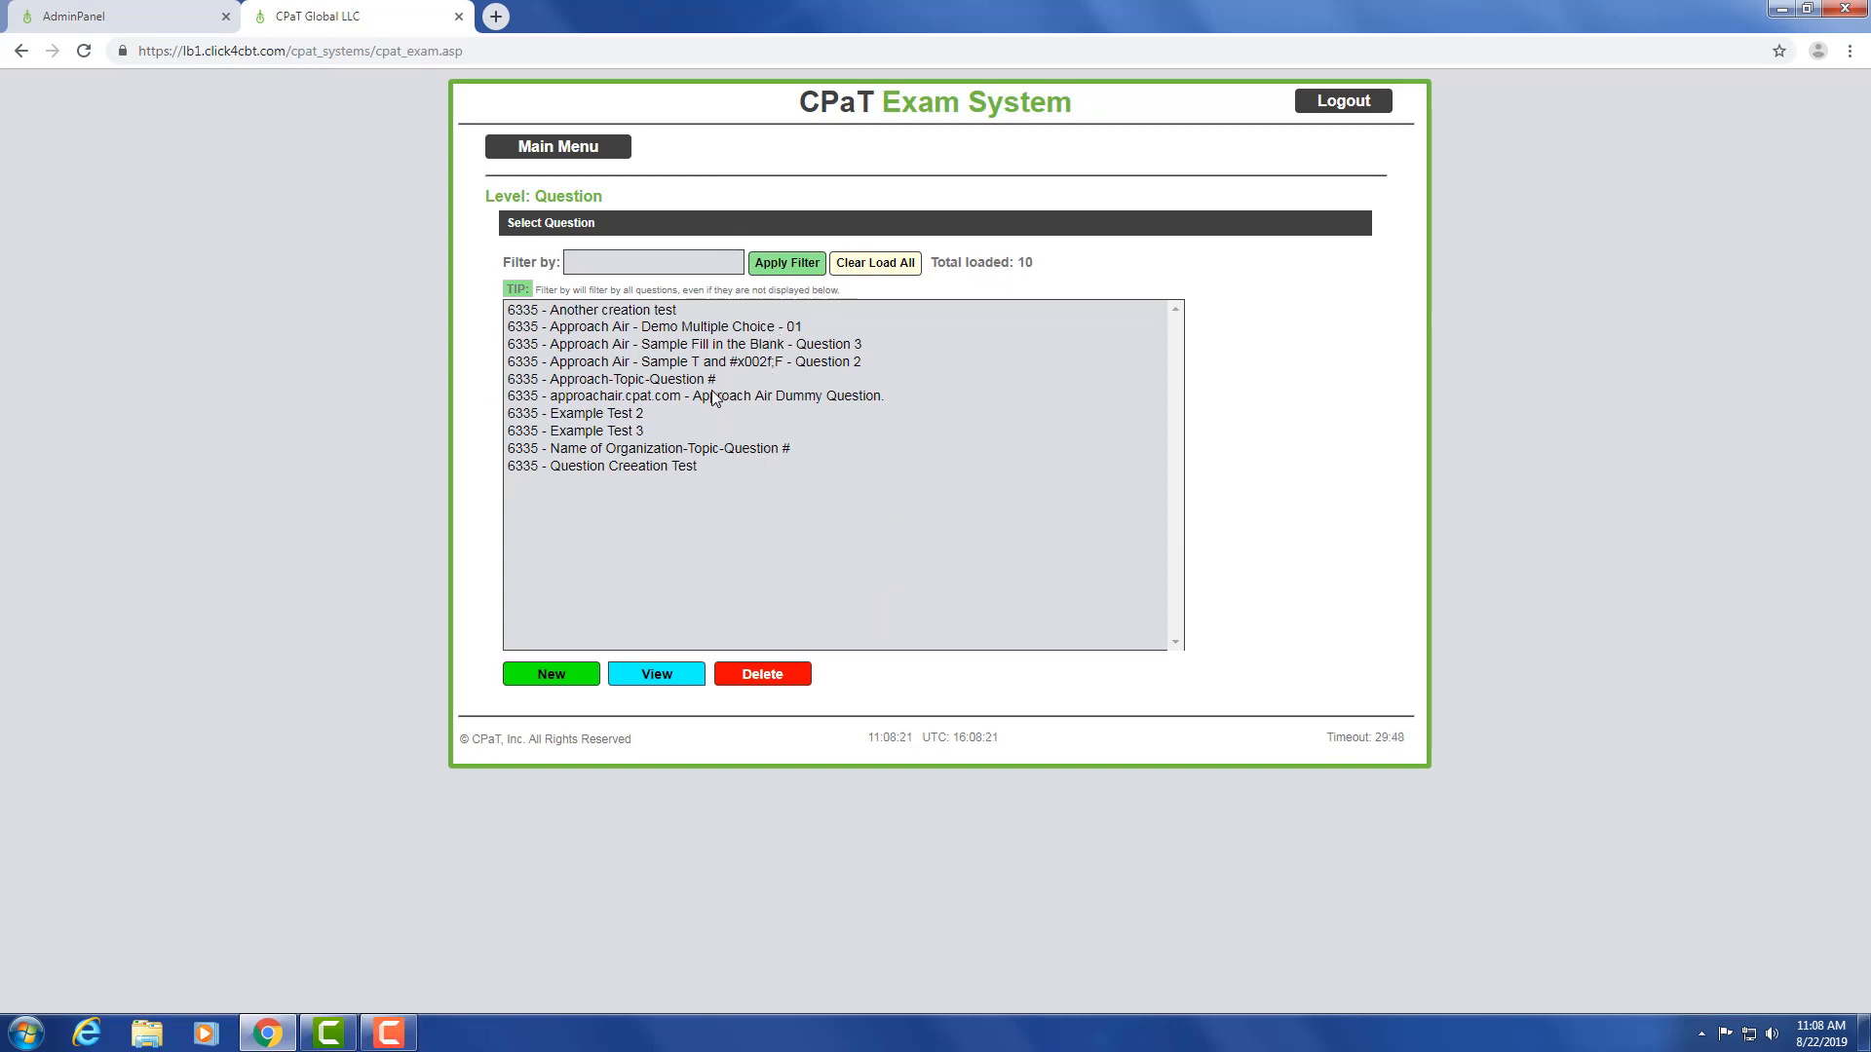
pyautogui.click(697, 330)
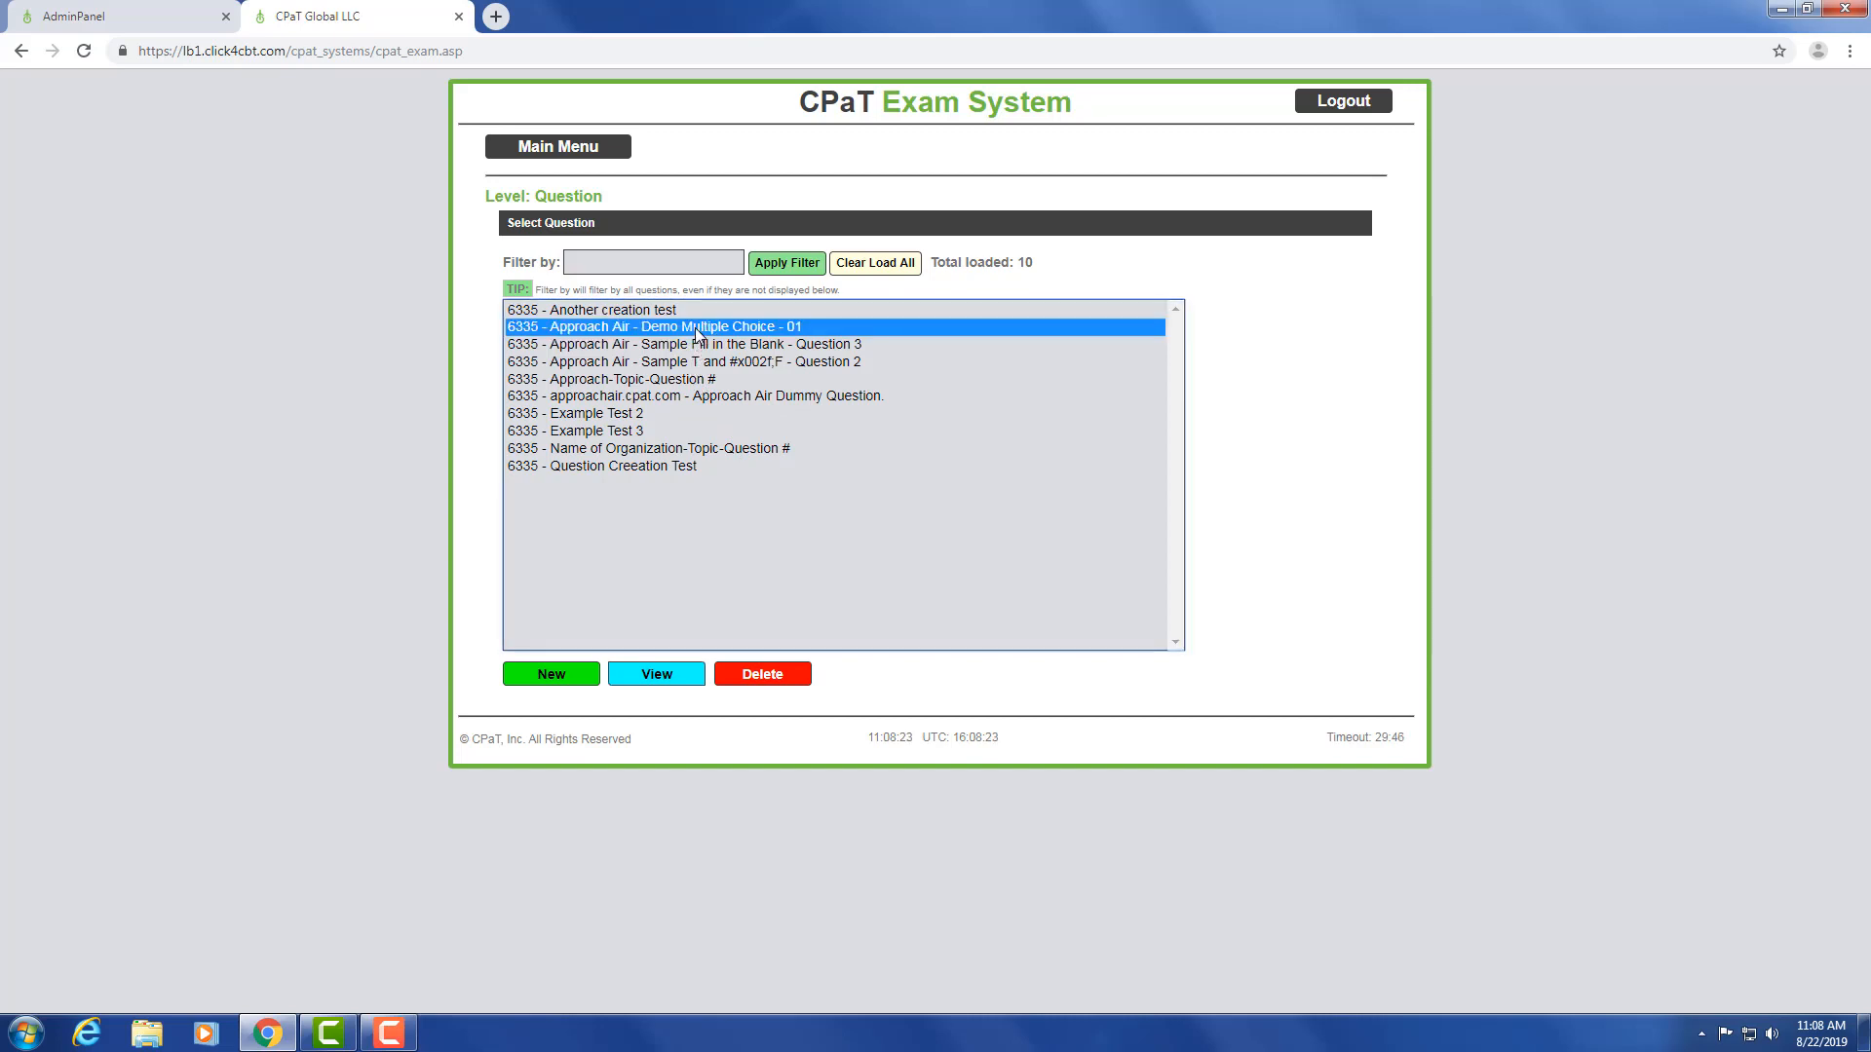
pyautogui.click(657, 675)
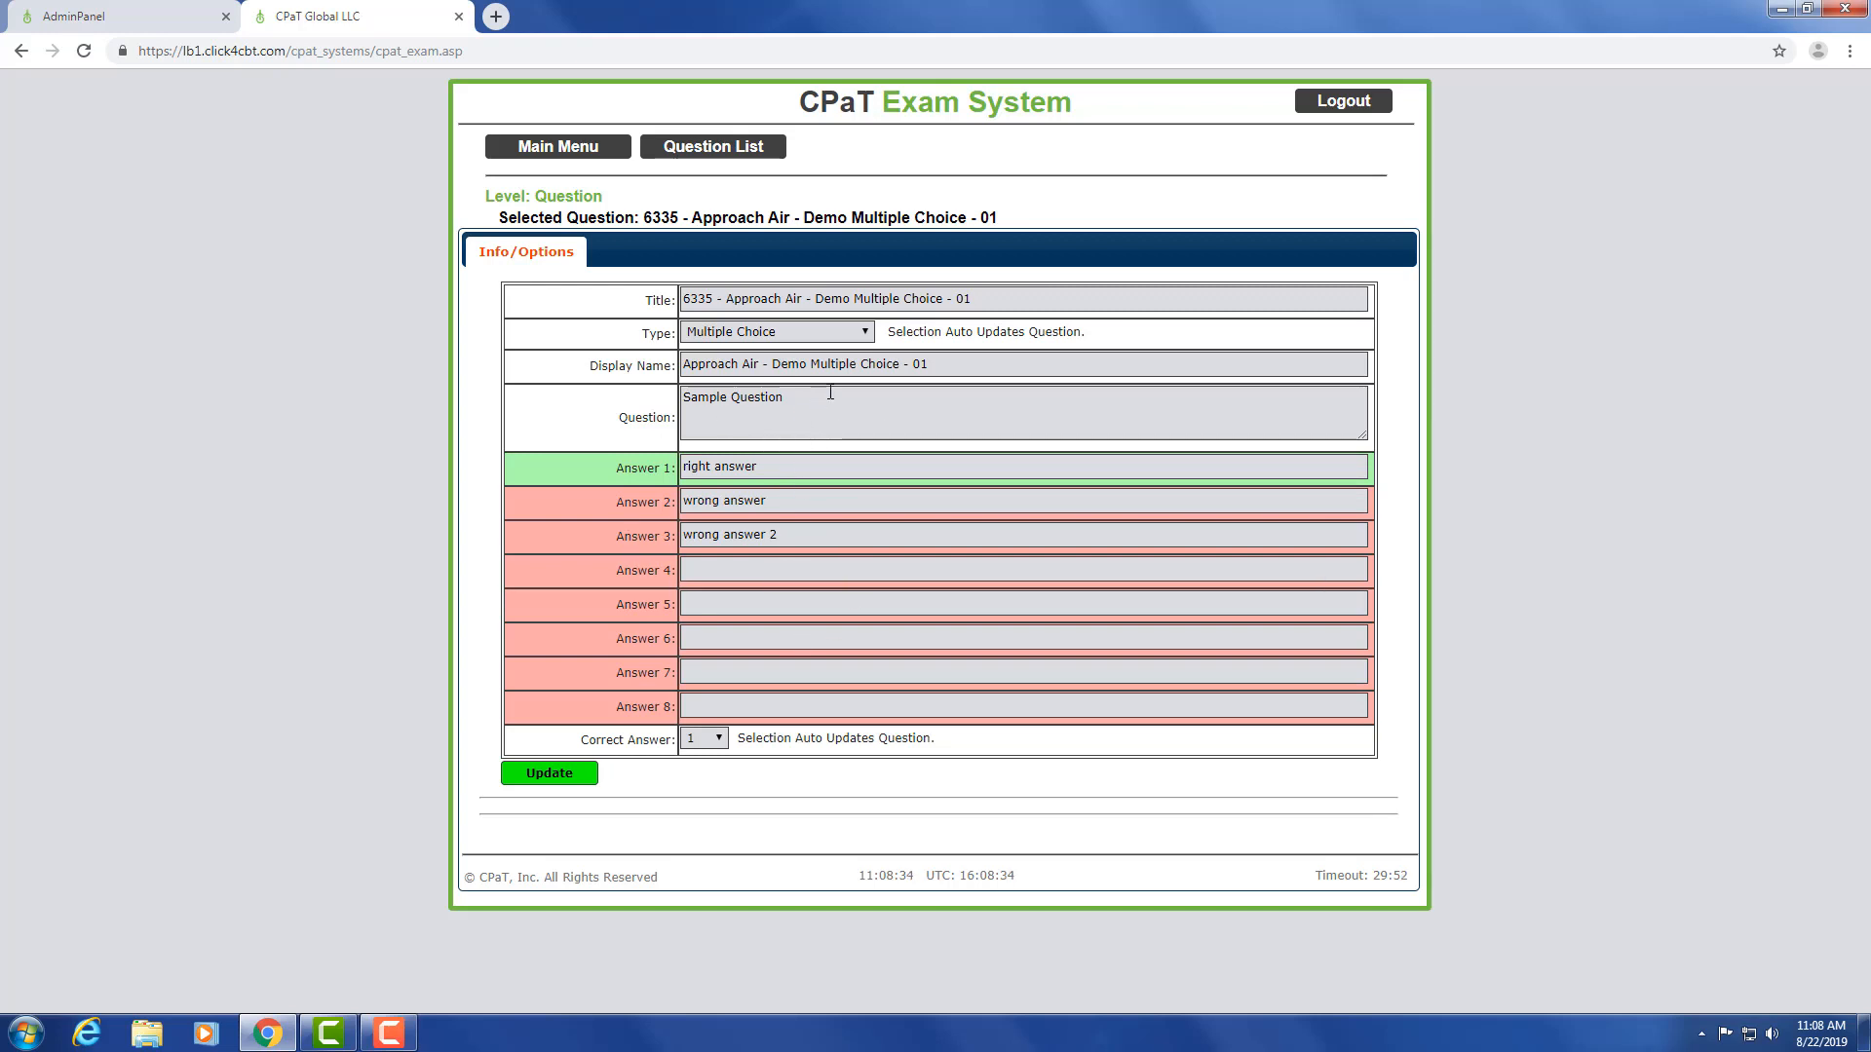
pyautogui.click(868, 337)
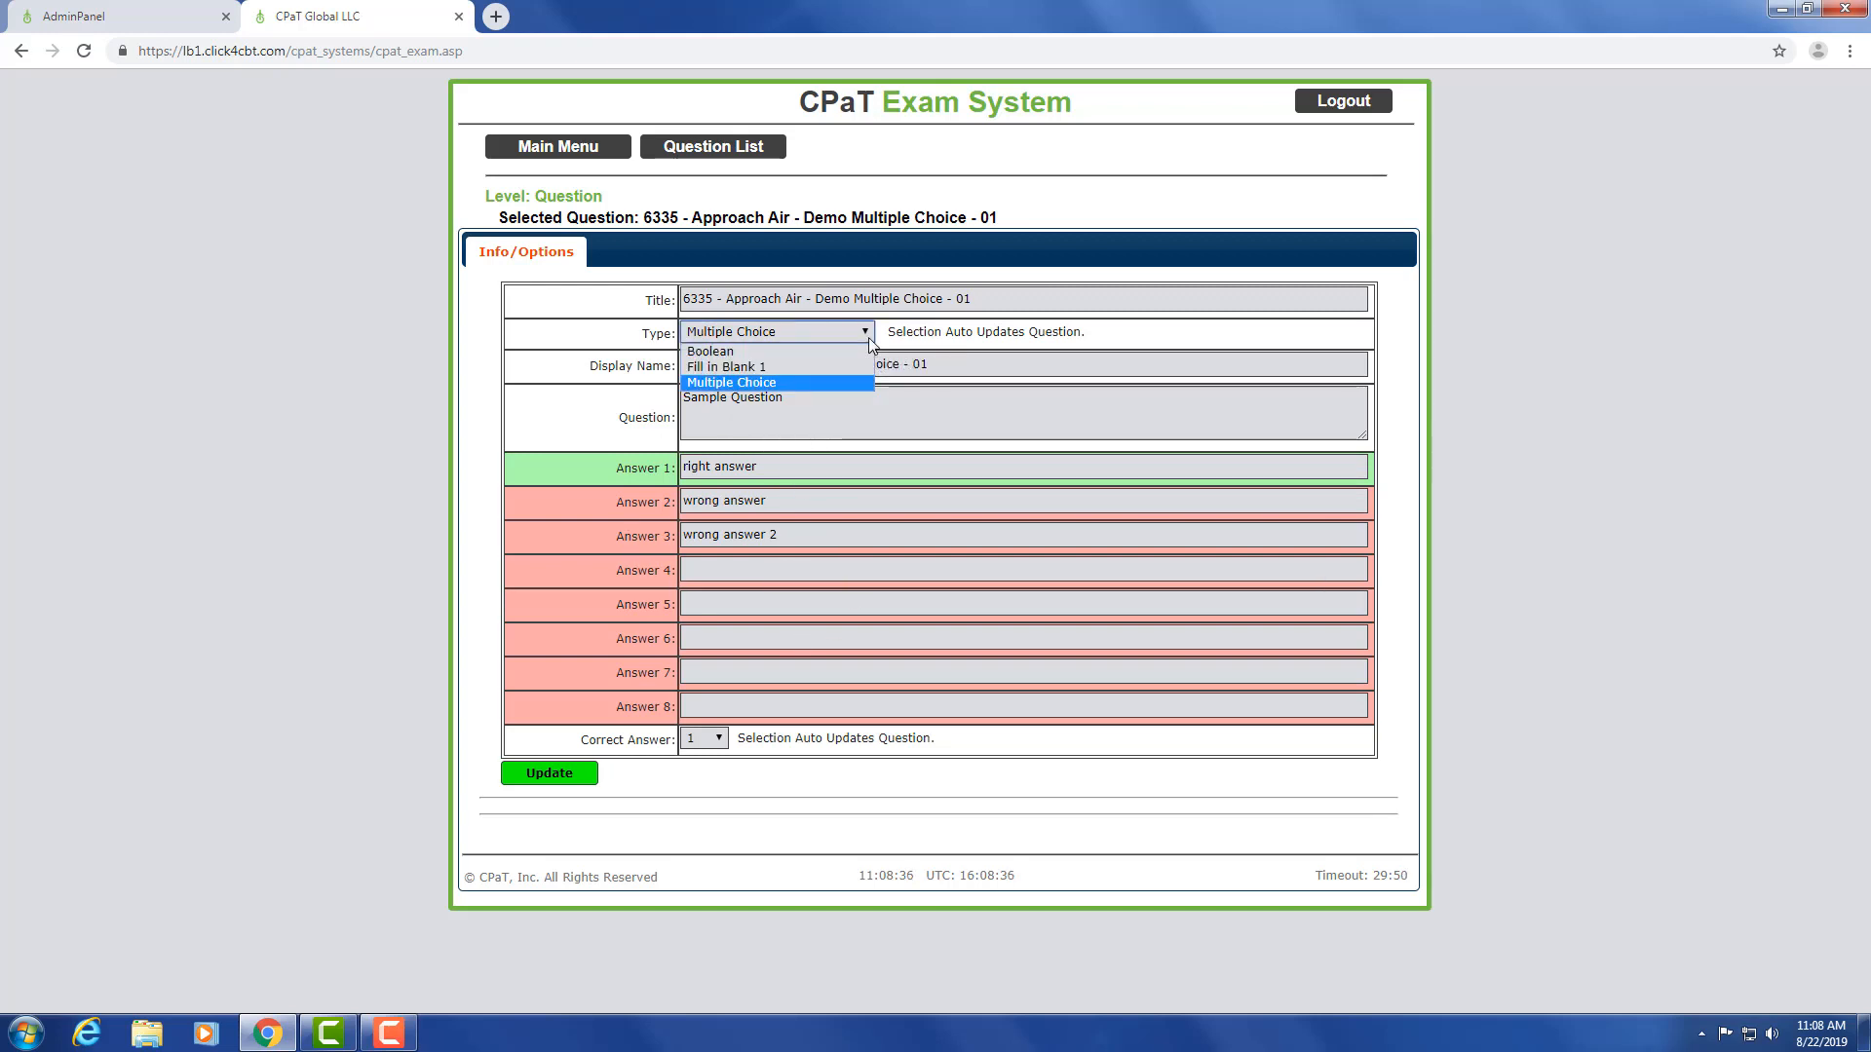
pyautogui.click(944, 599)
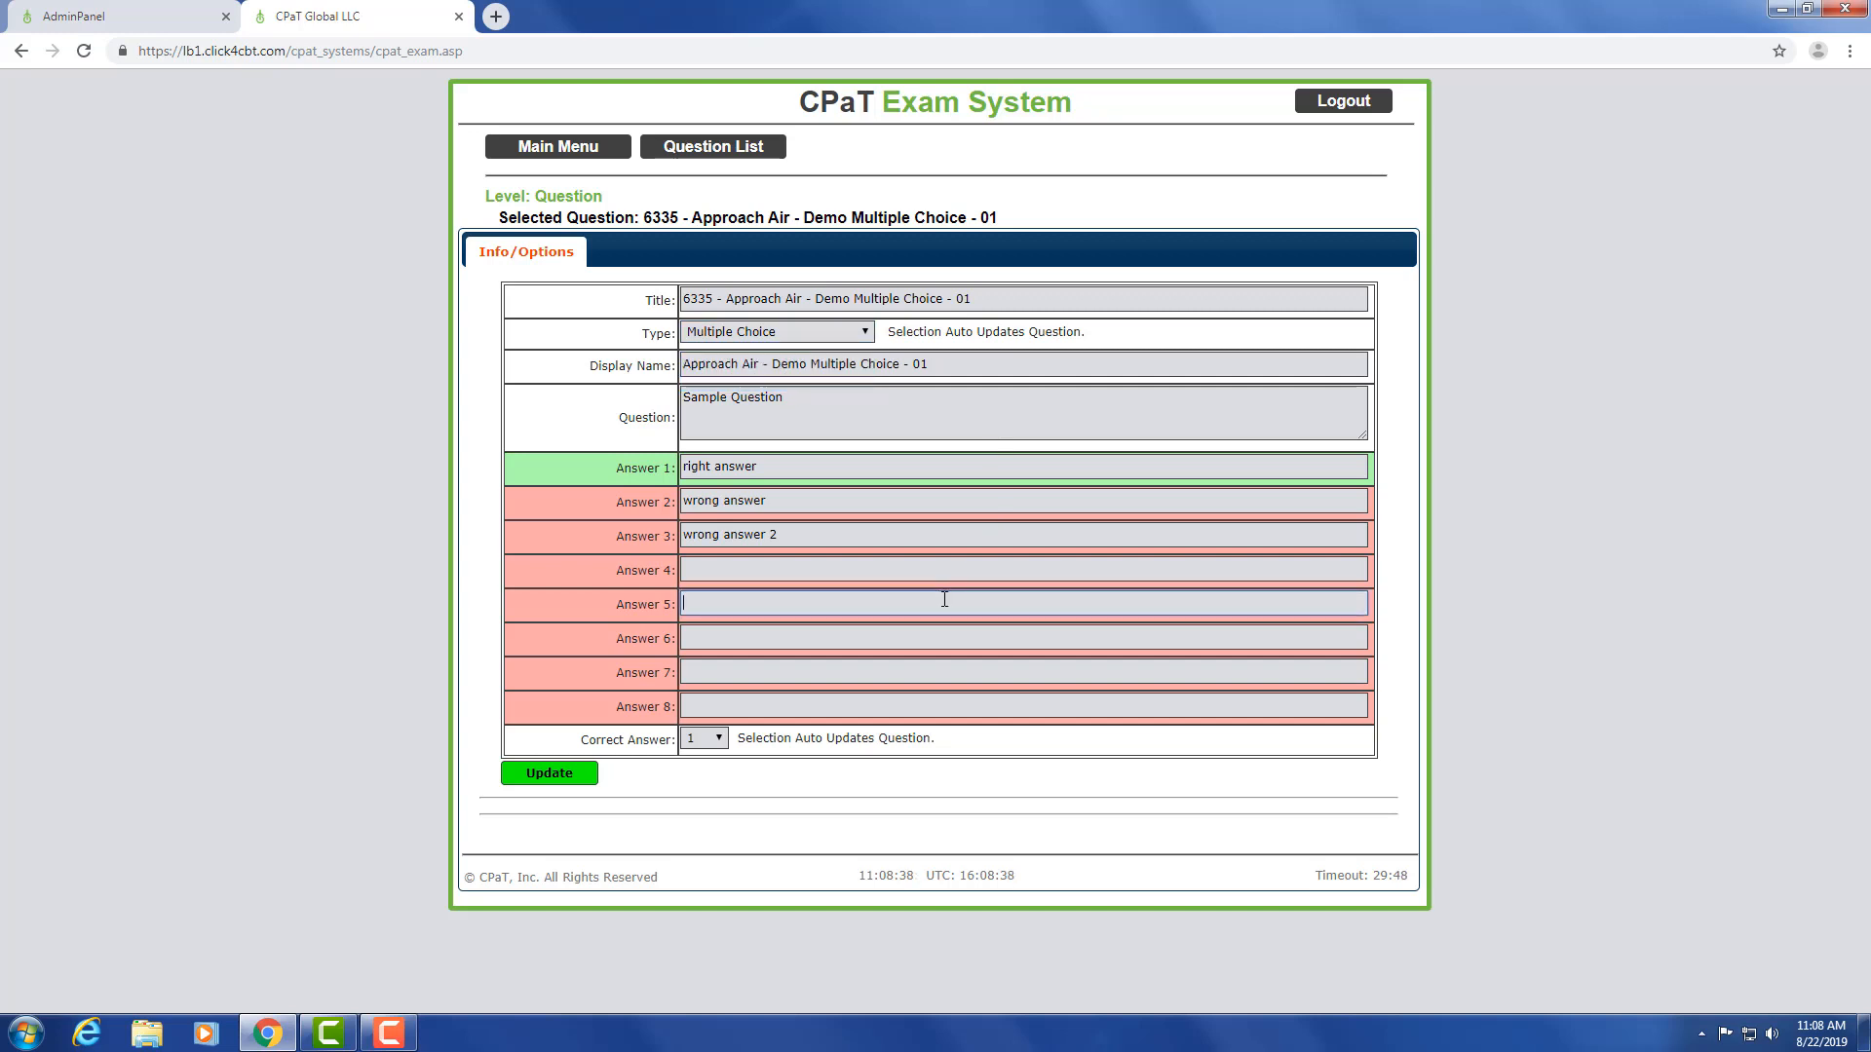
# - Go back to the main menu and create a question bank titled "Sample Question Bank"
pyautogui.click(584, 147)
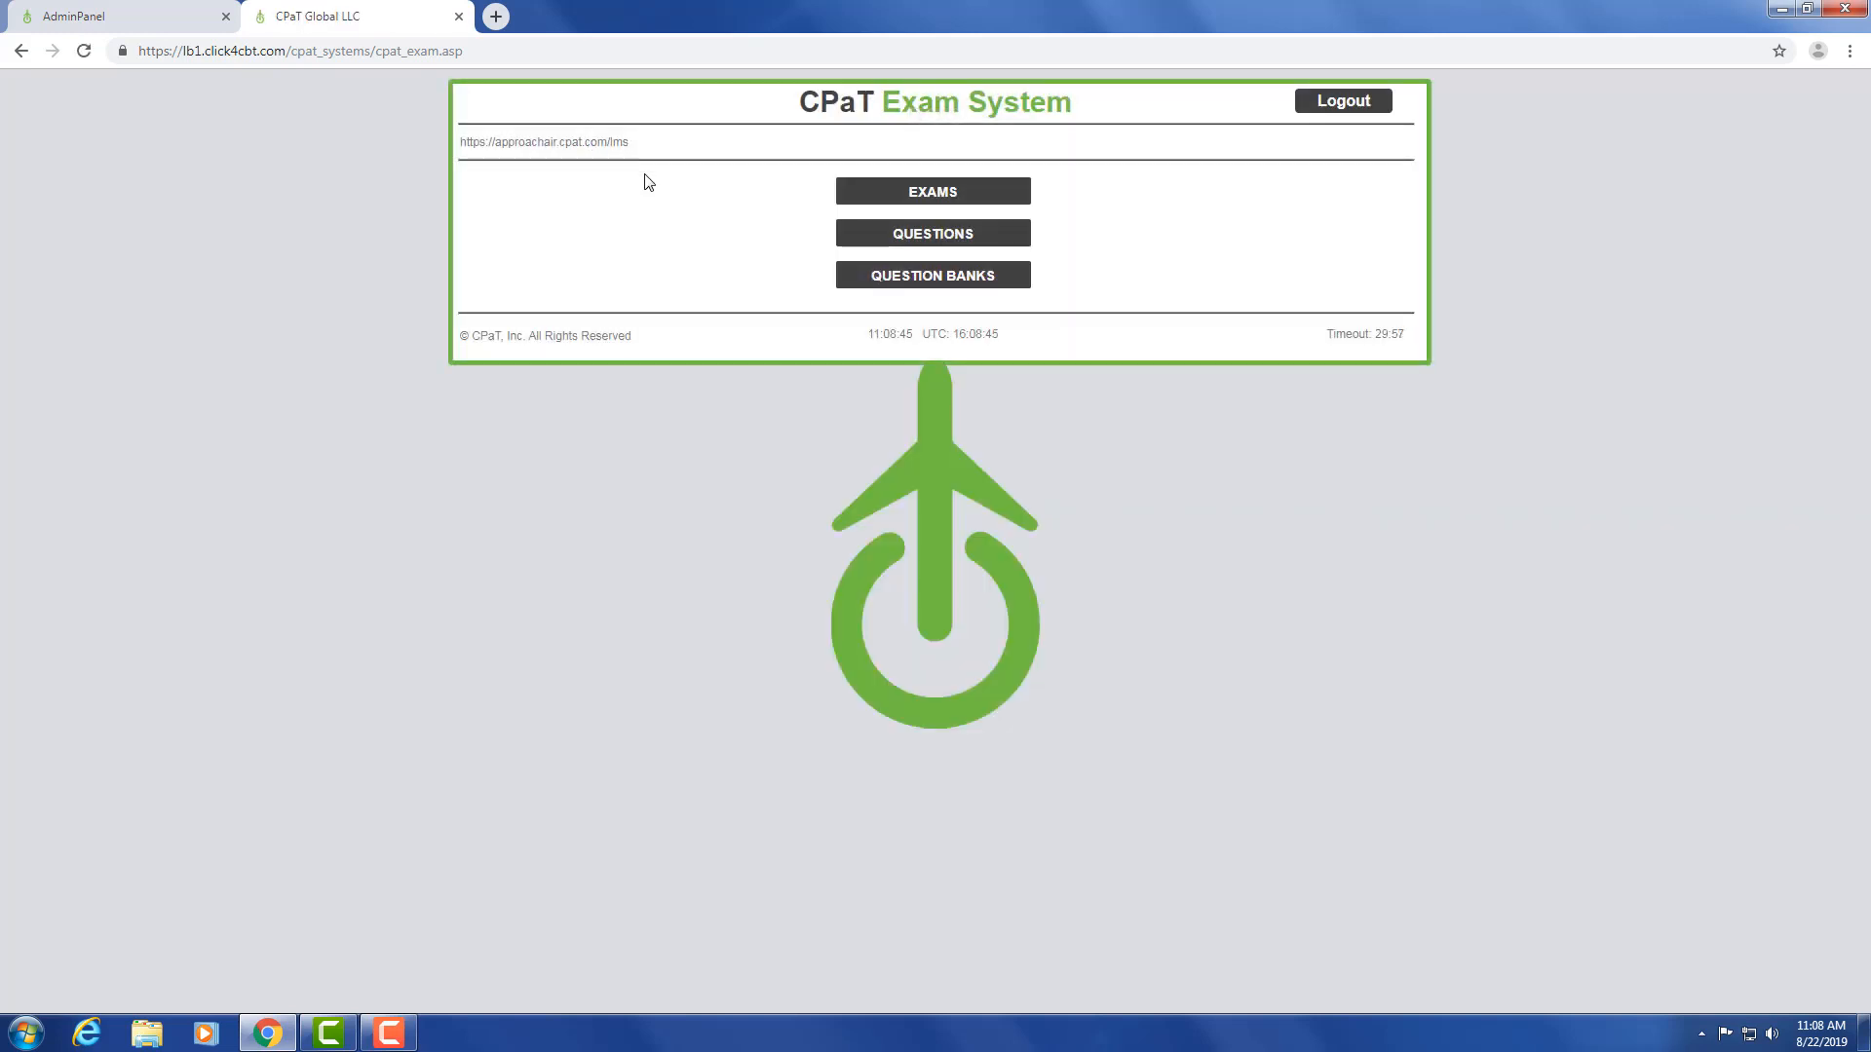
pyautogui.click(884, 282)
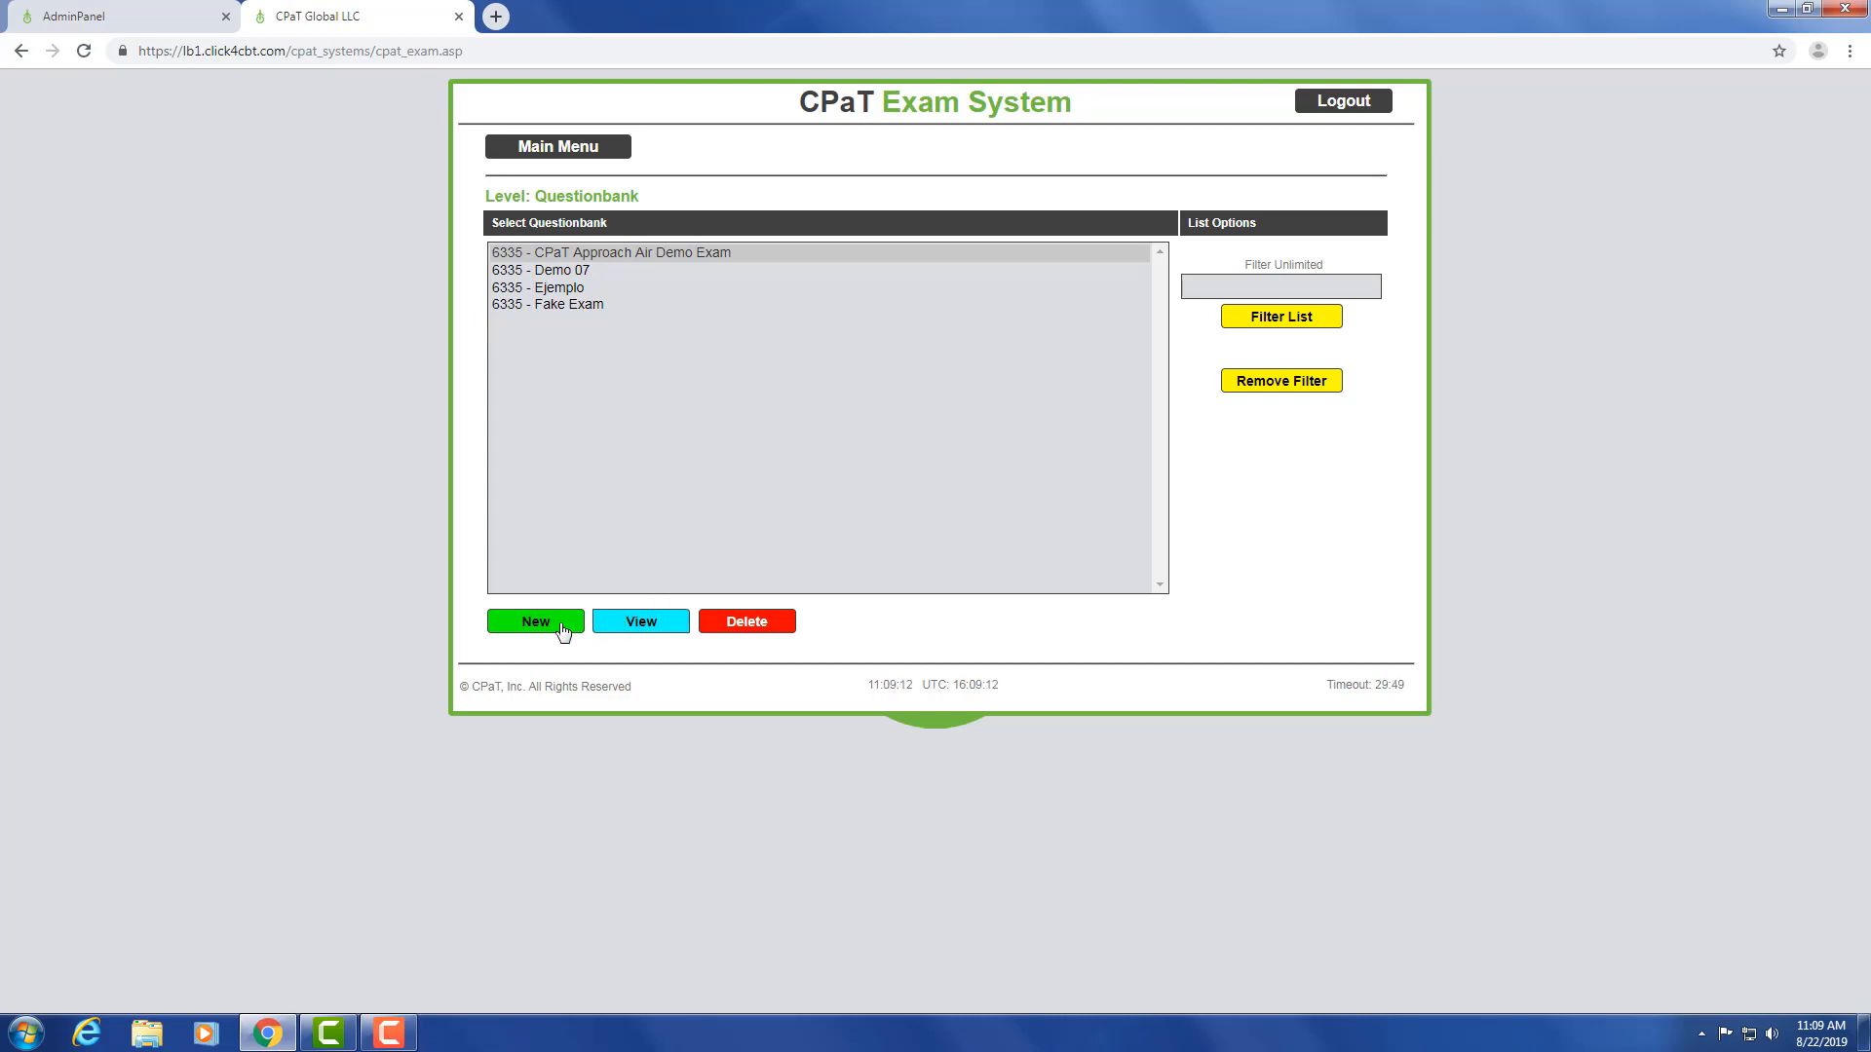
pyautogui.click(562, 629)
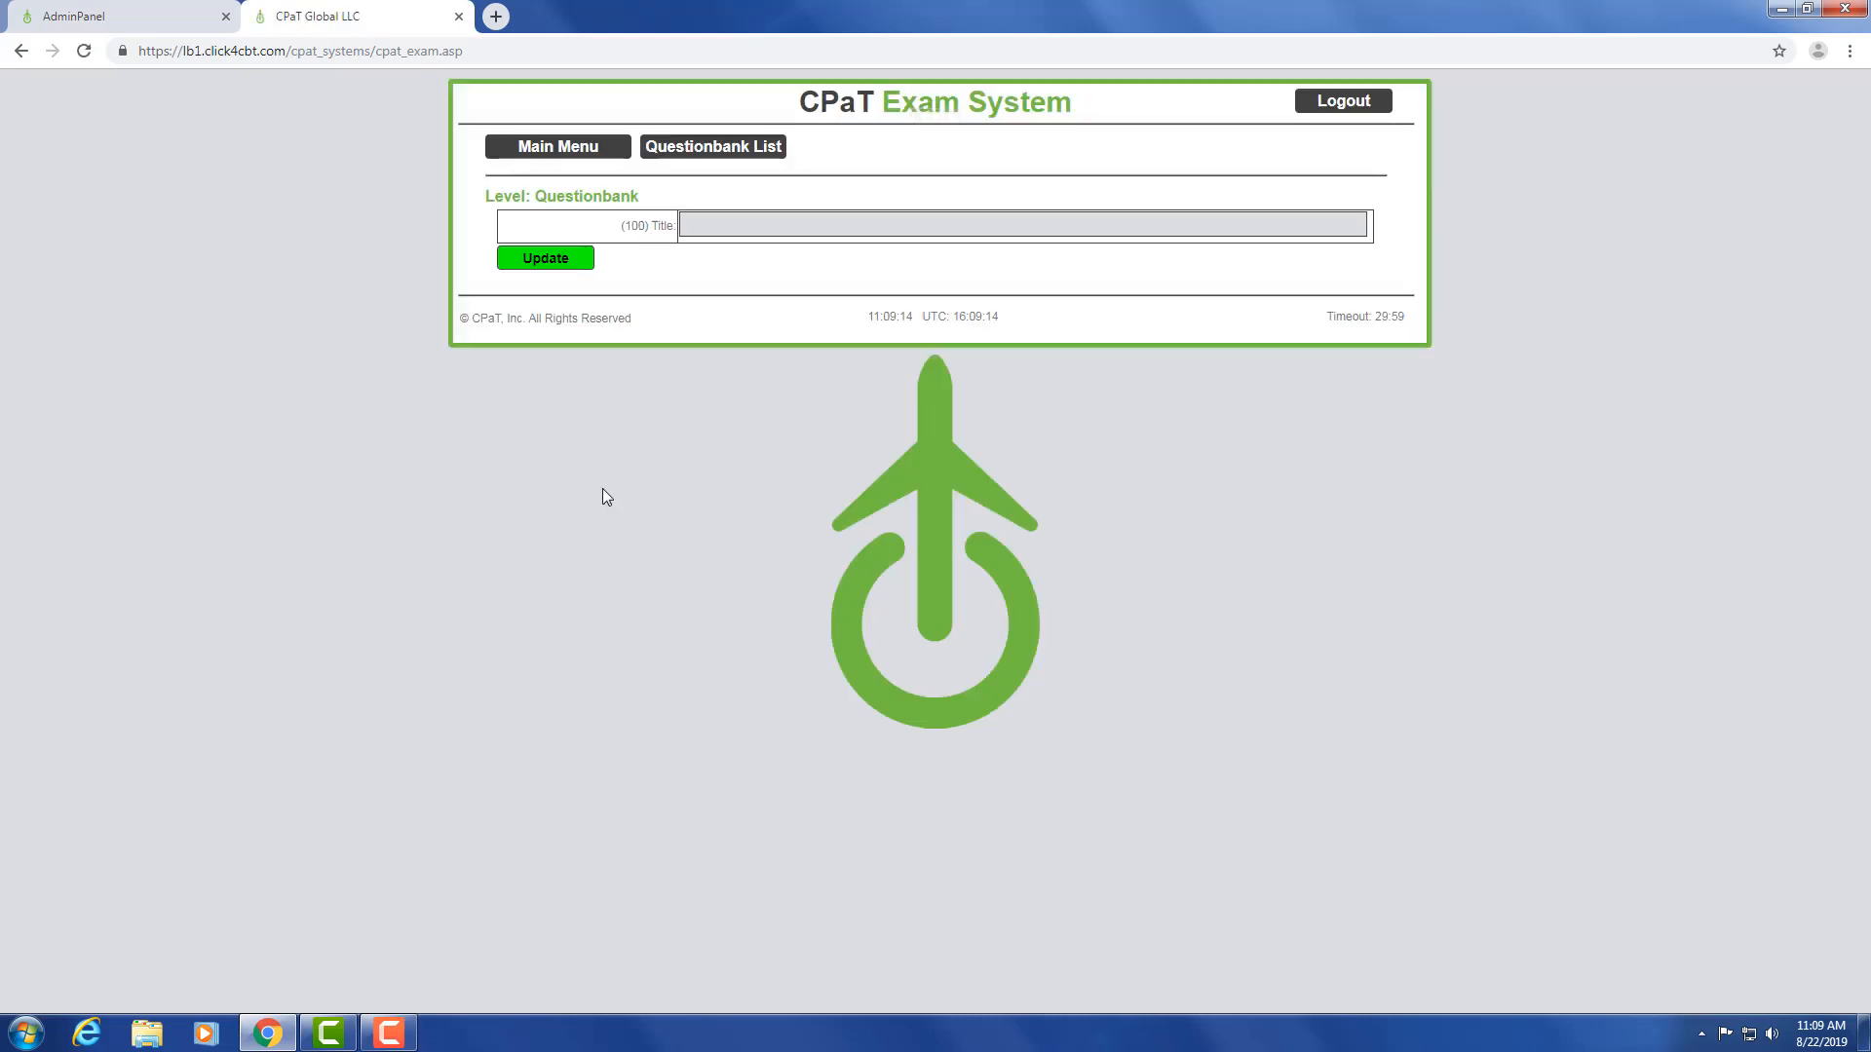
pyautogui.click(717, 226)
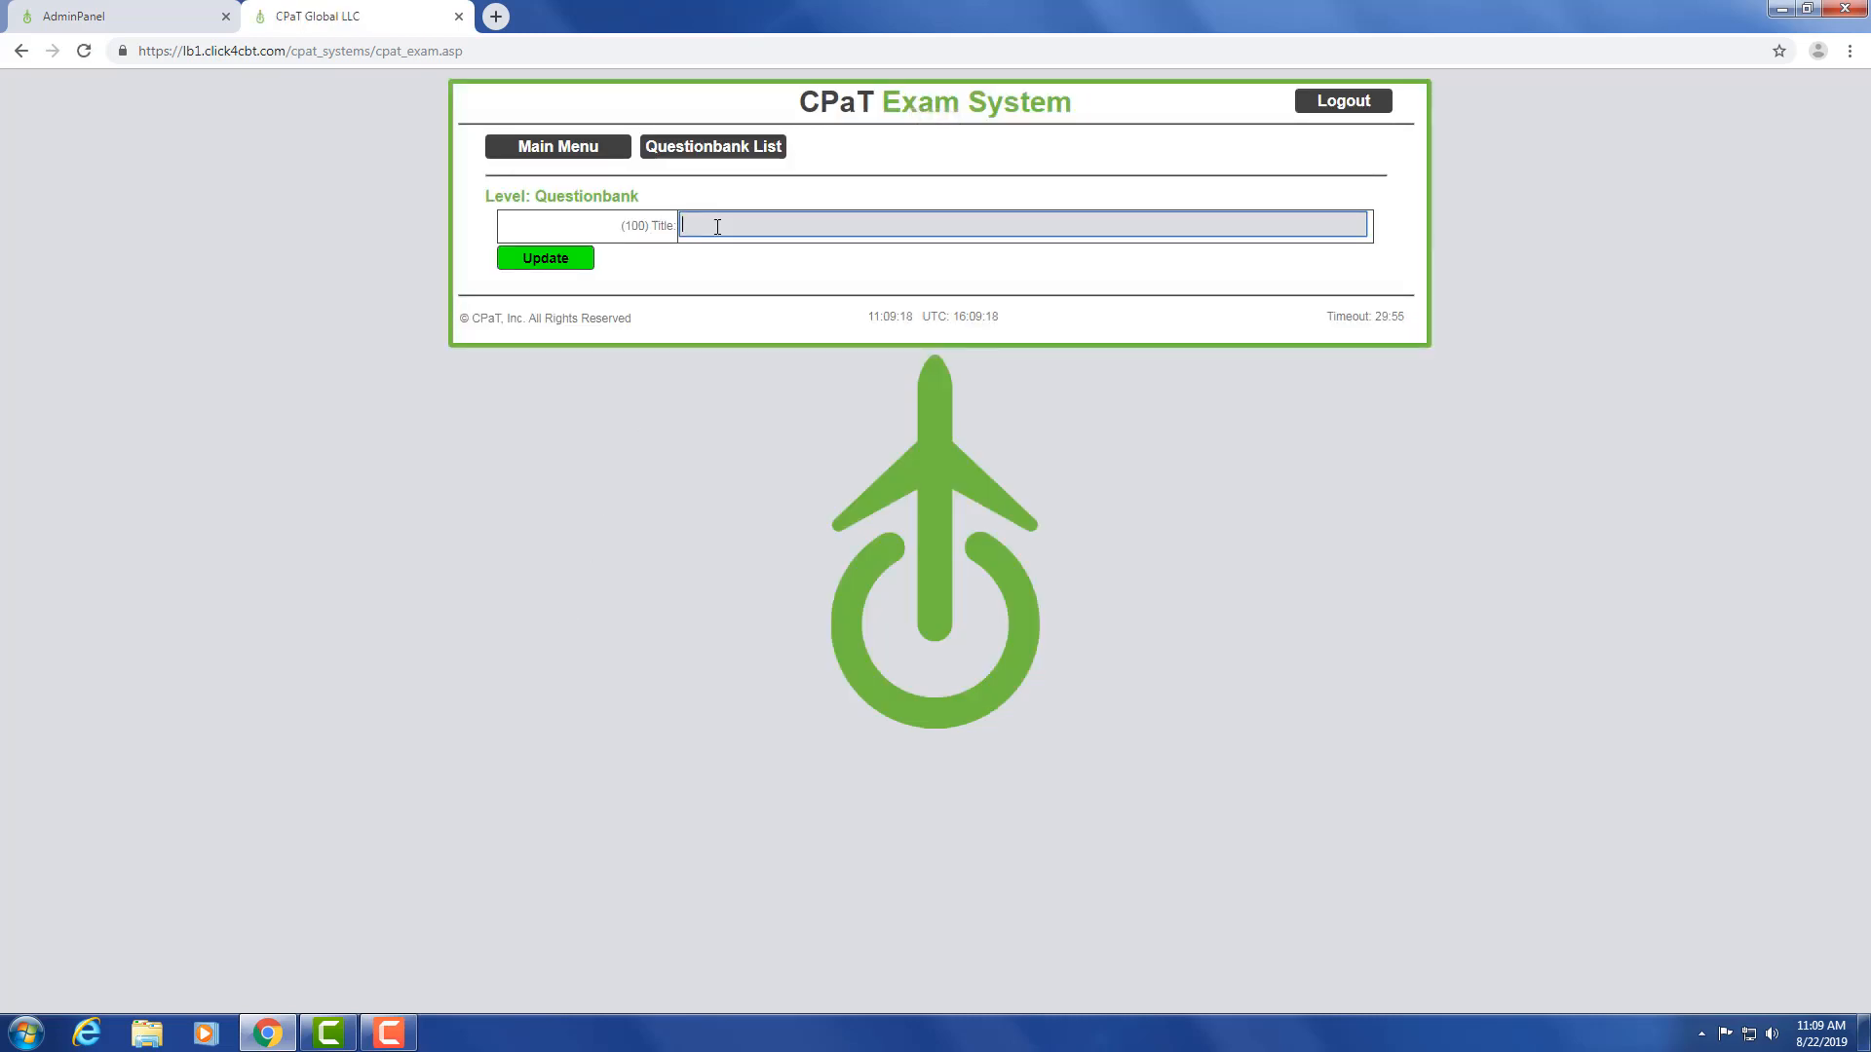
pyautogui.write('Sample Question Bank')
pyautogui.click(564, 267)
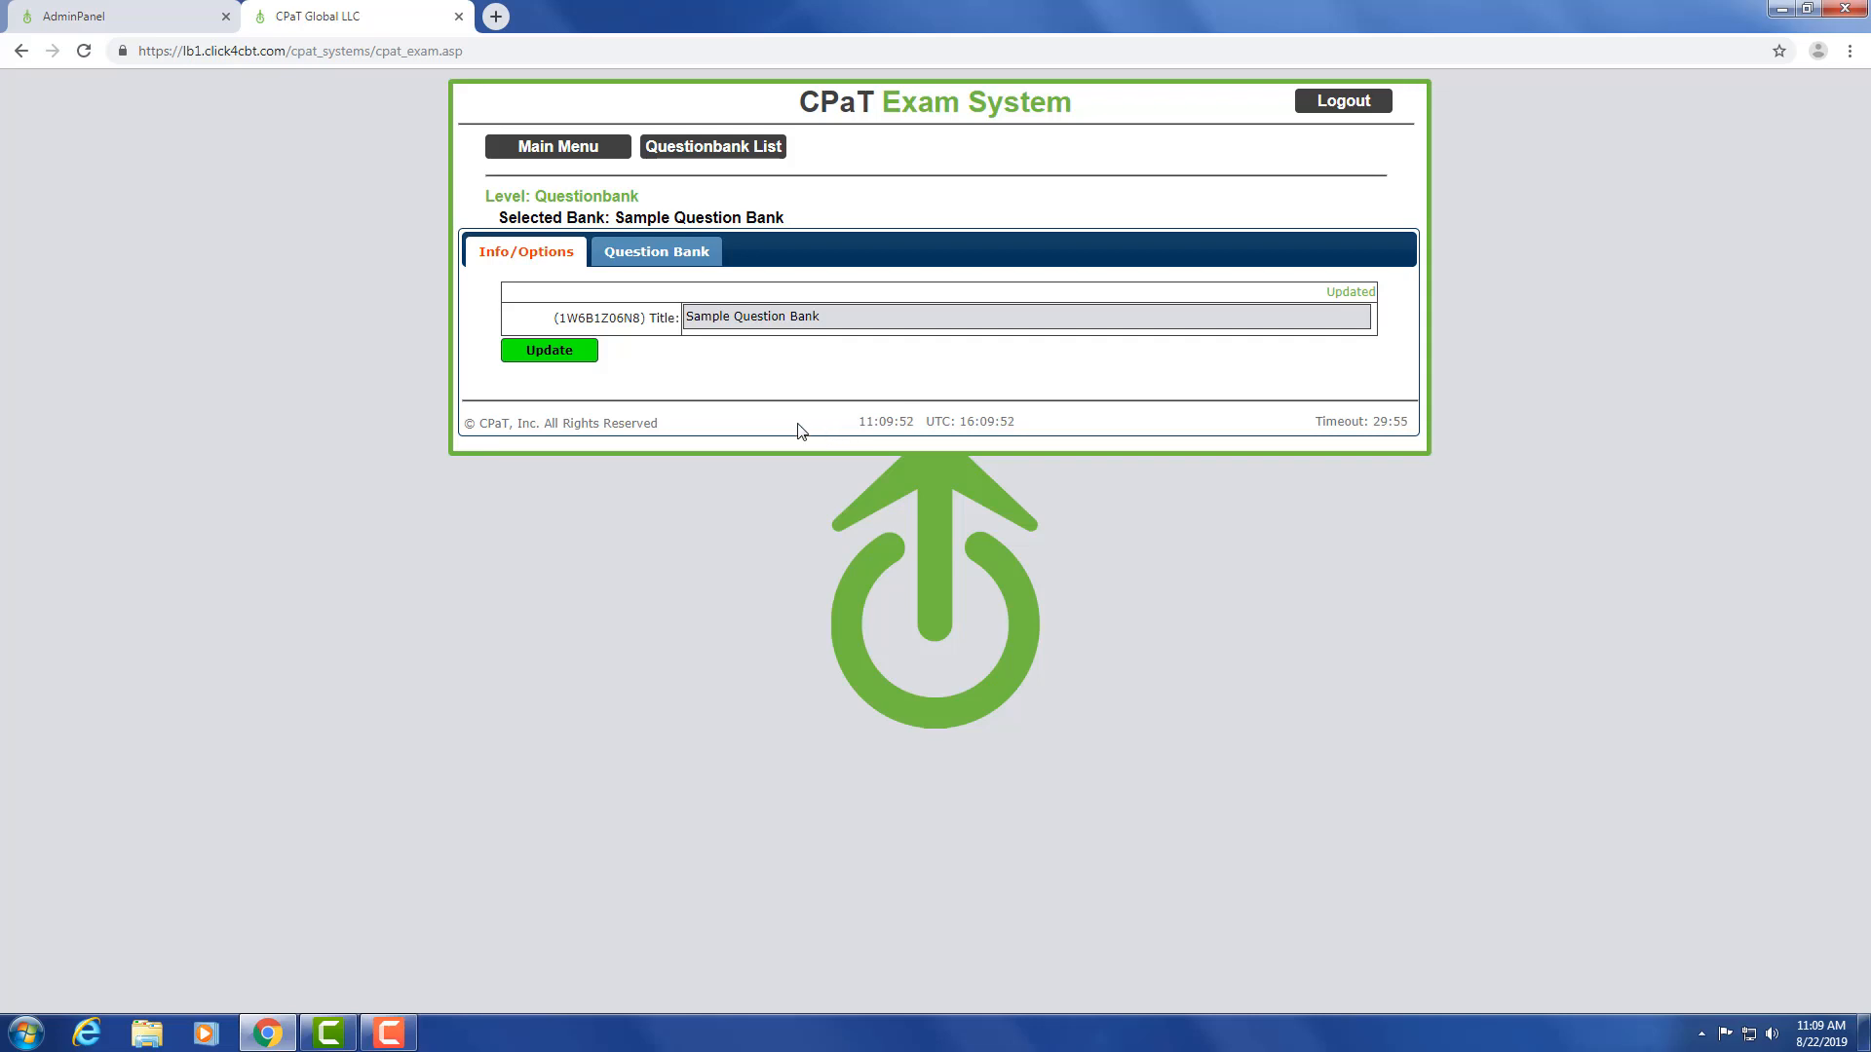
# - Assign the "Approach Air - Sample Fill in the Blank - Question 3" question to the Sample Question Bank
pyautogui.click(652, 255)
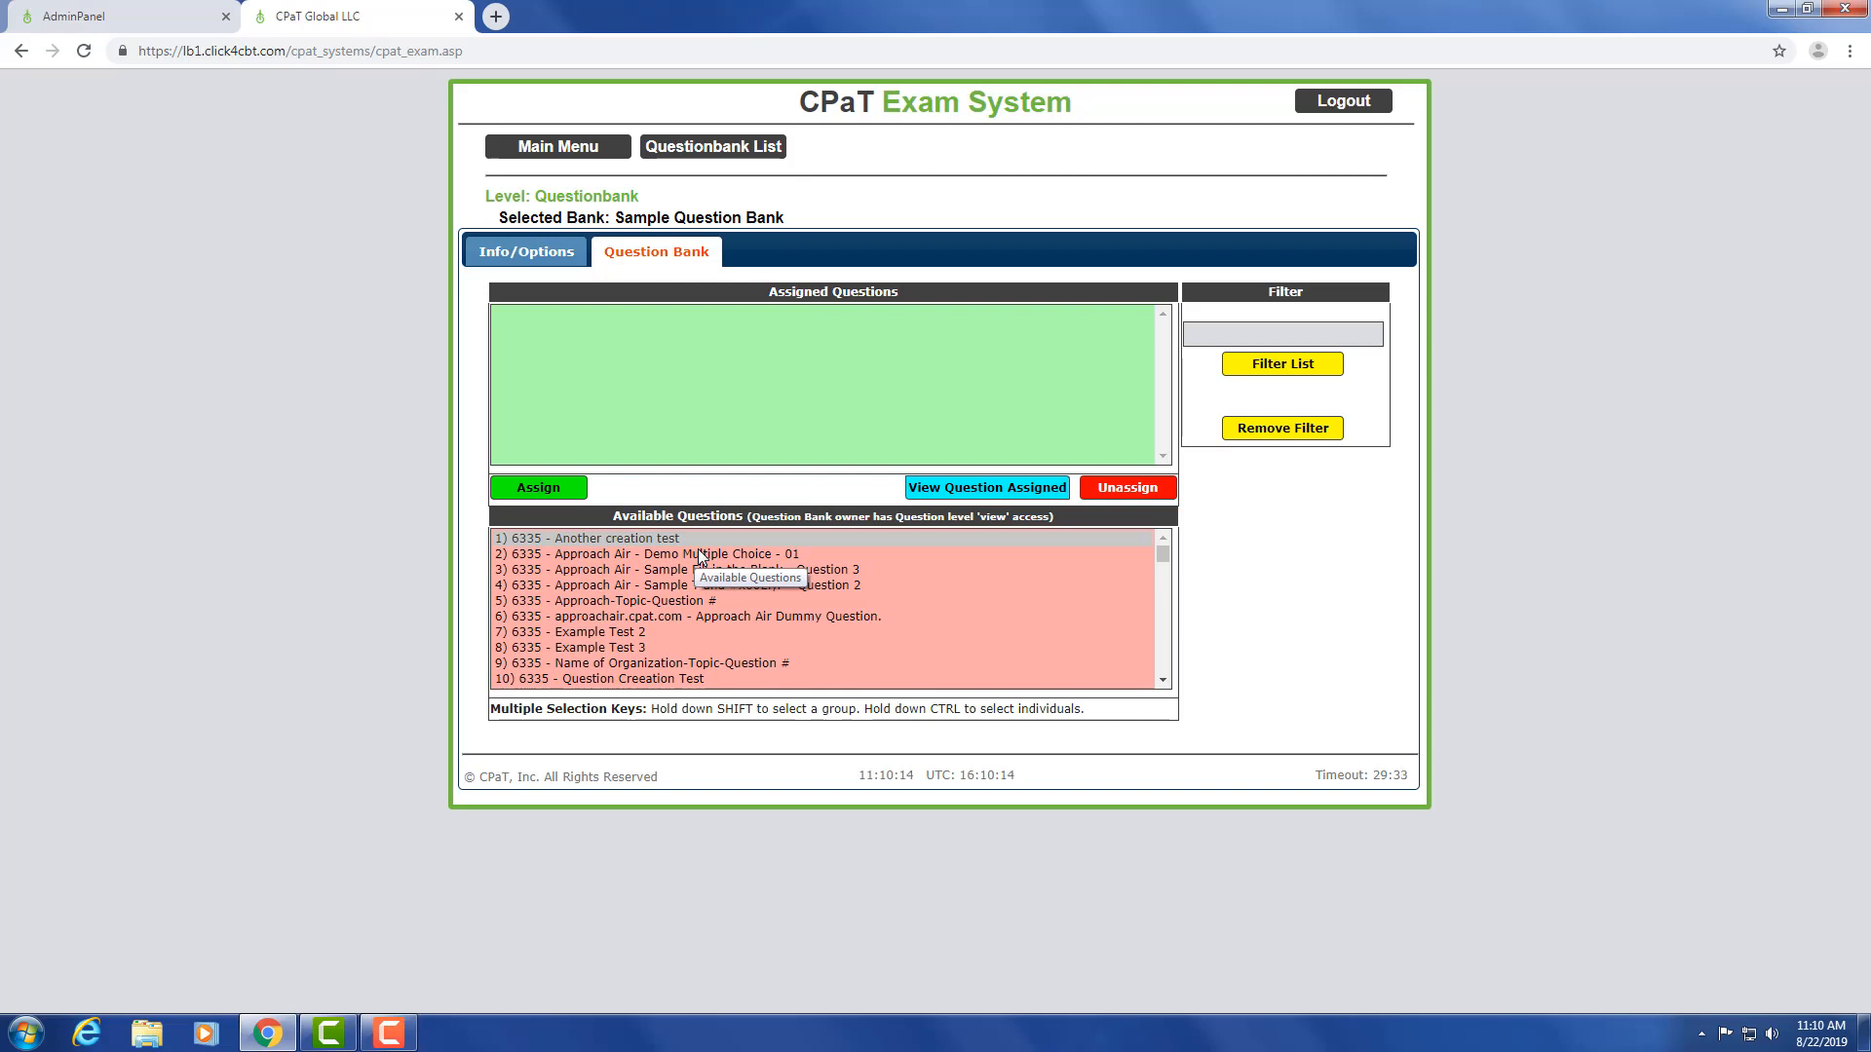
pyautogui.scroll(-3, 699, 552)
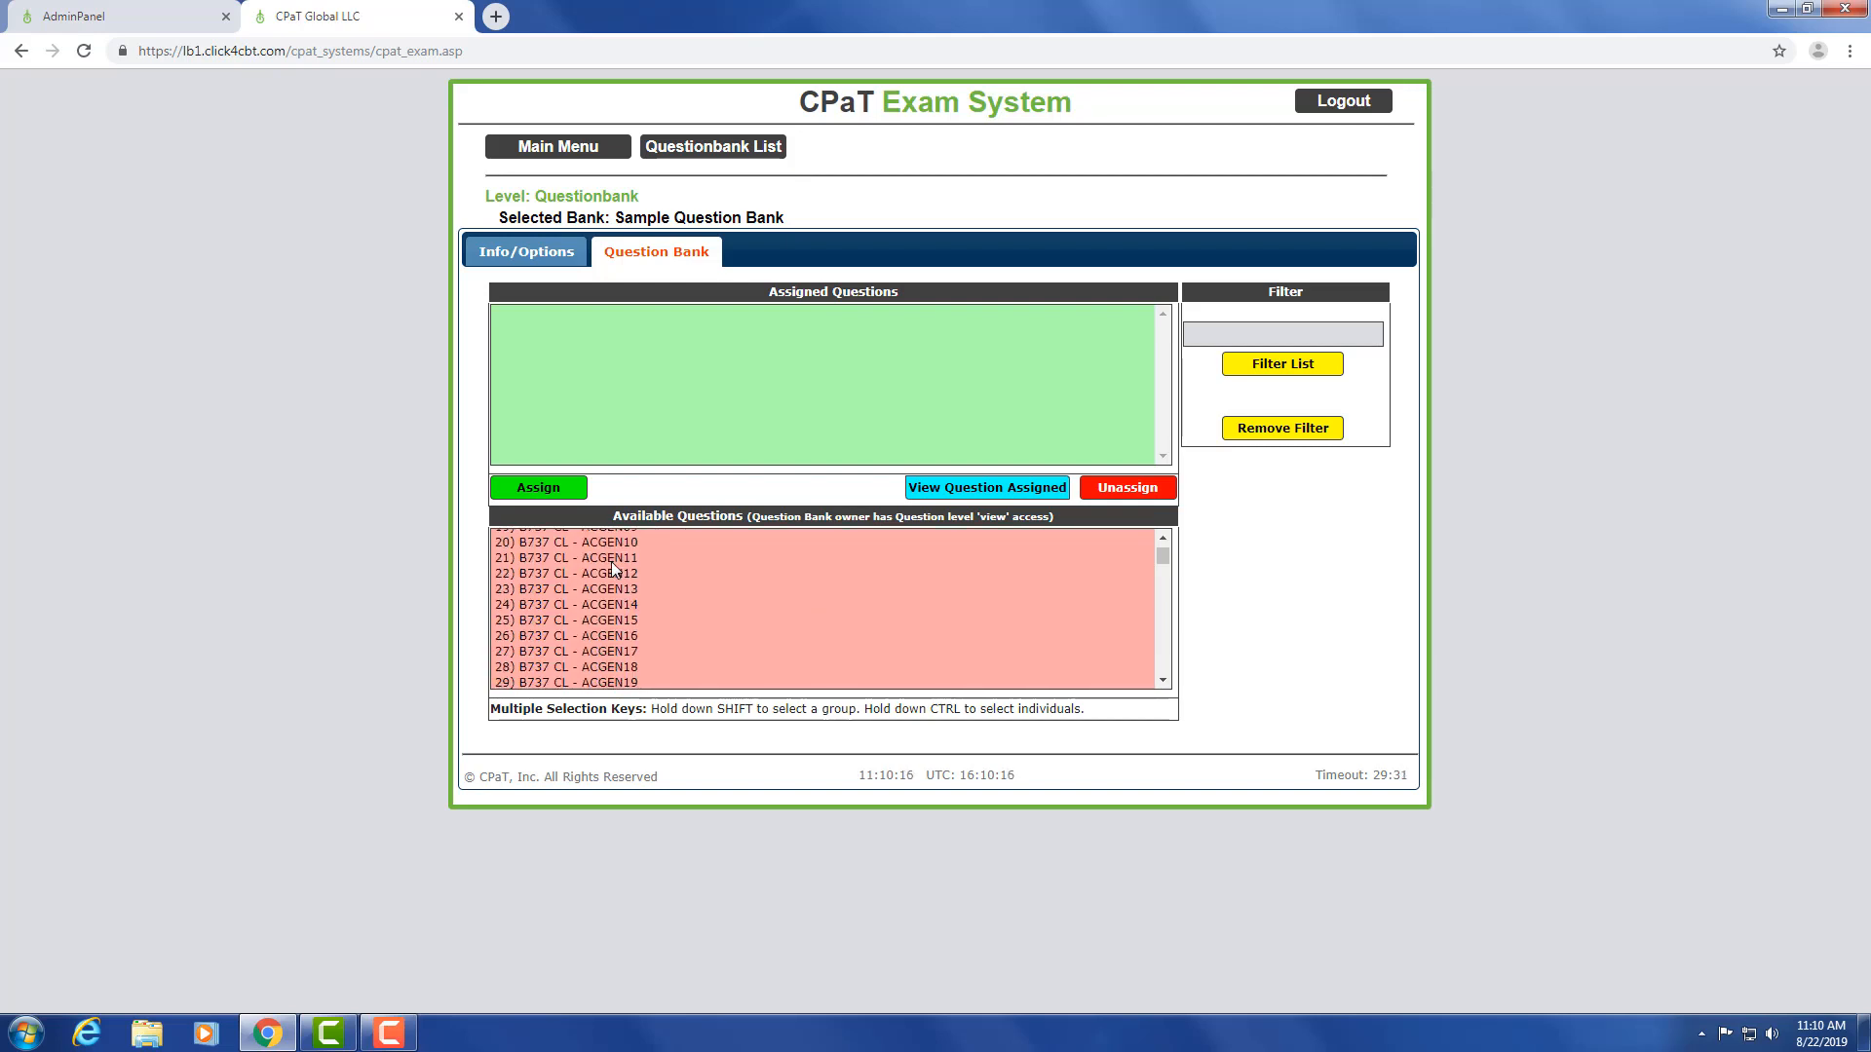
pyautogui.scroll(3, 611, 561)
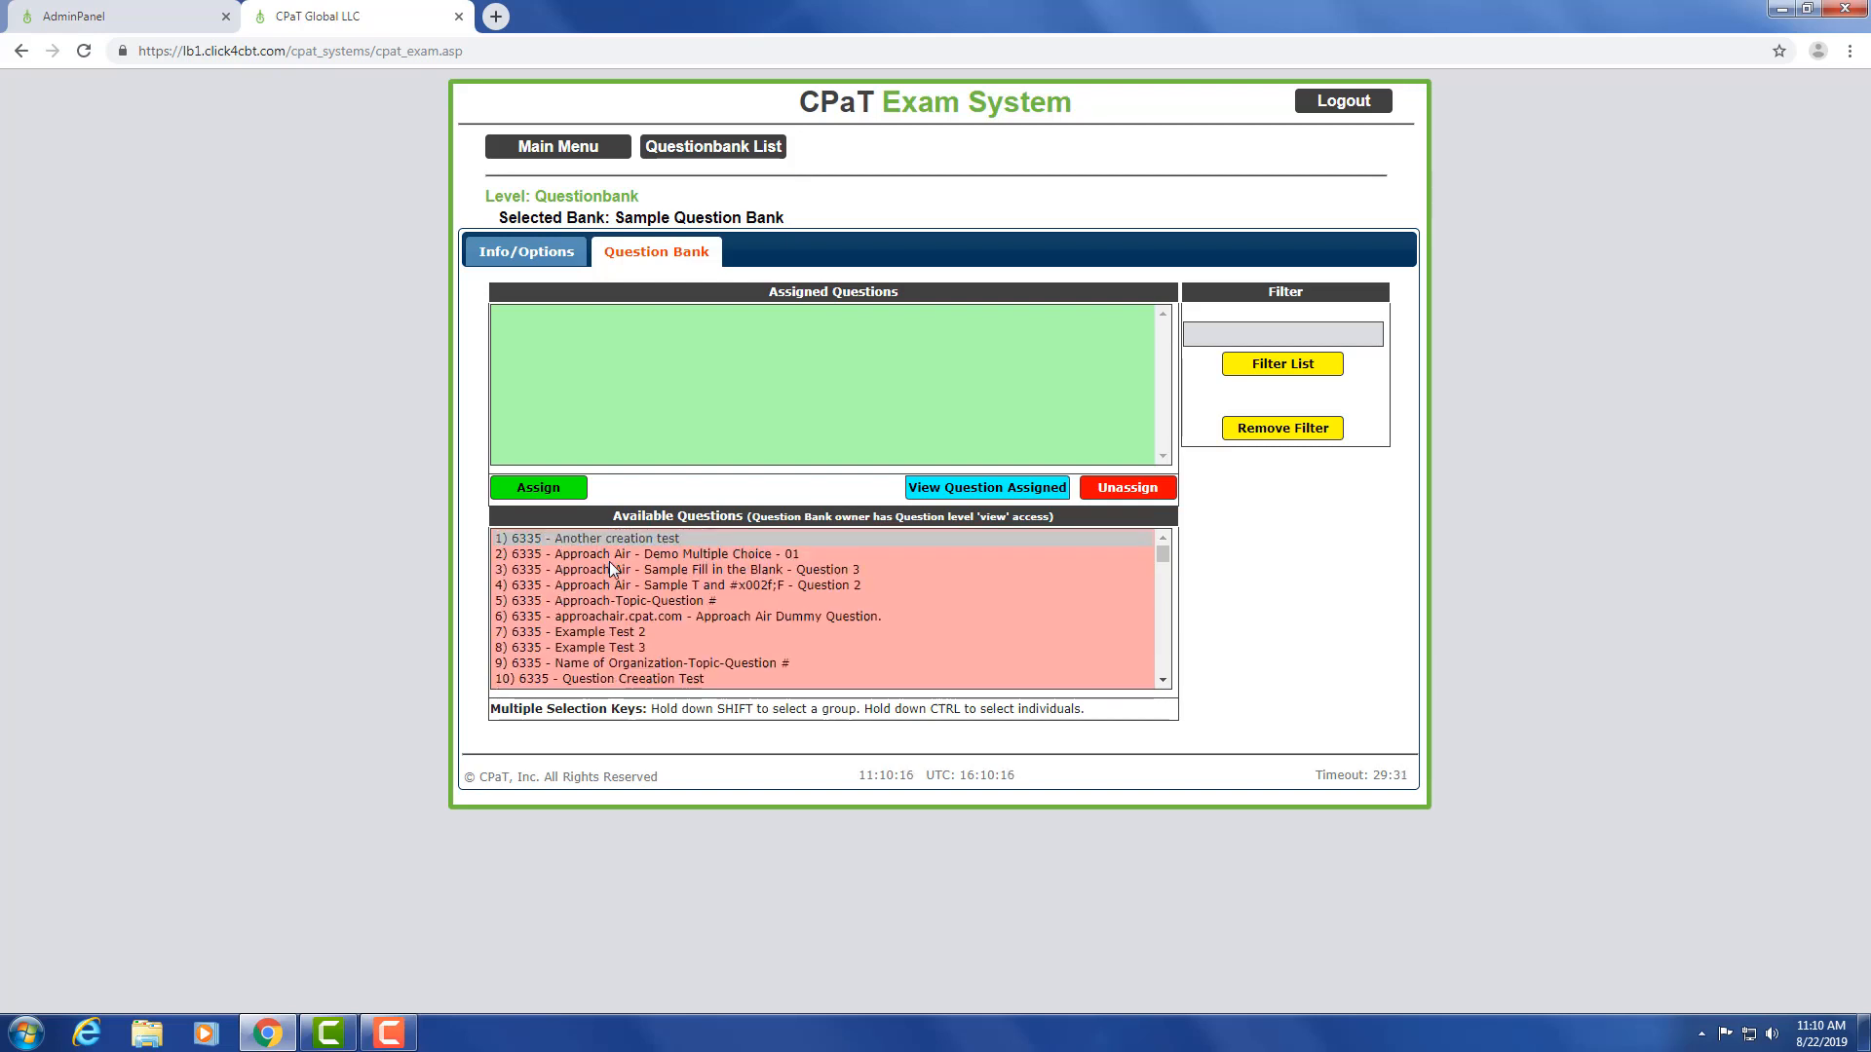
pyautogui.click(787, 570)
pyautogui.click(575, 487)
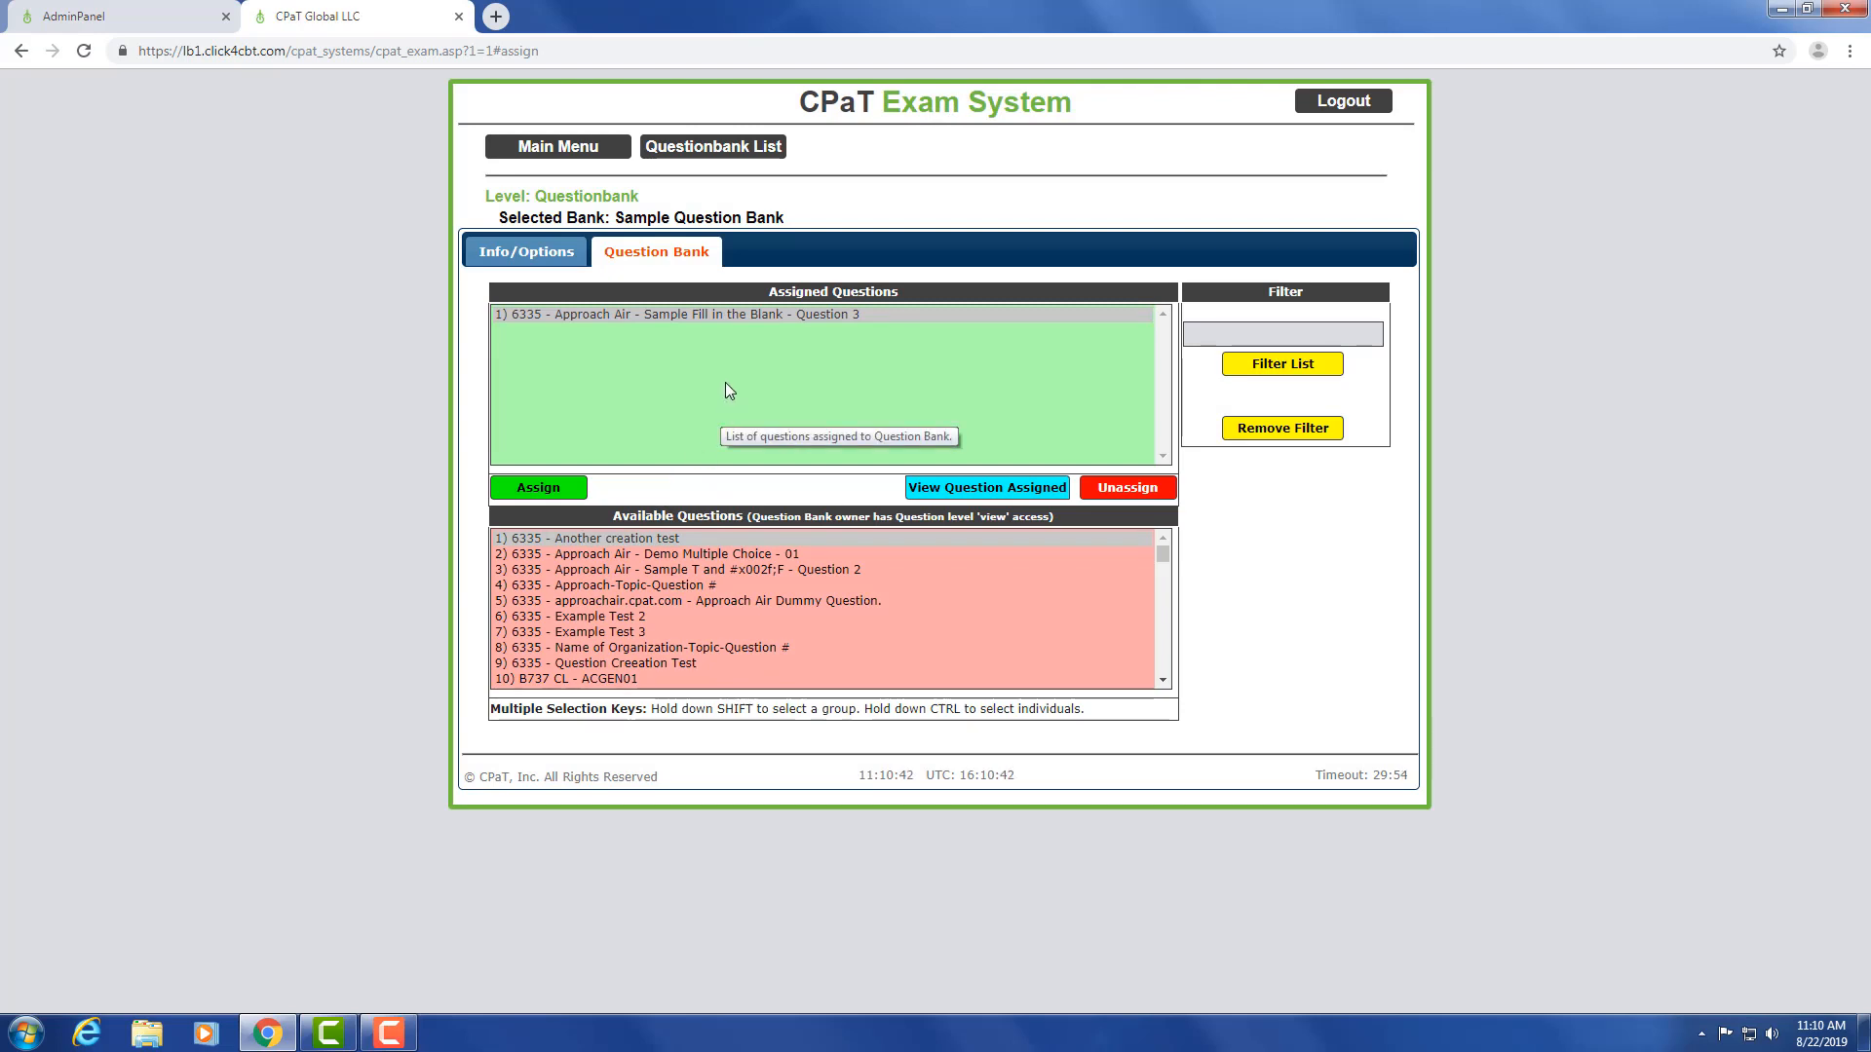
# - Assign the B737 CL questions ACGEN19 through ACGEN37 to the Sample Question Bank and check the assigned list
pyautogui.click(727, 316)
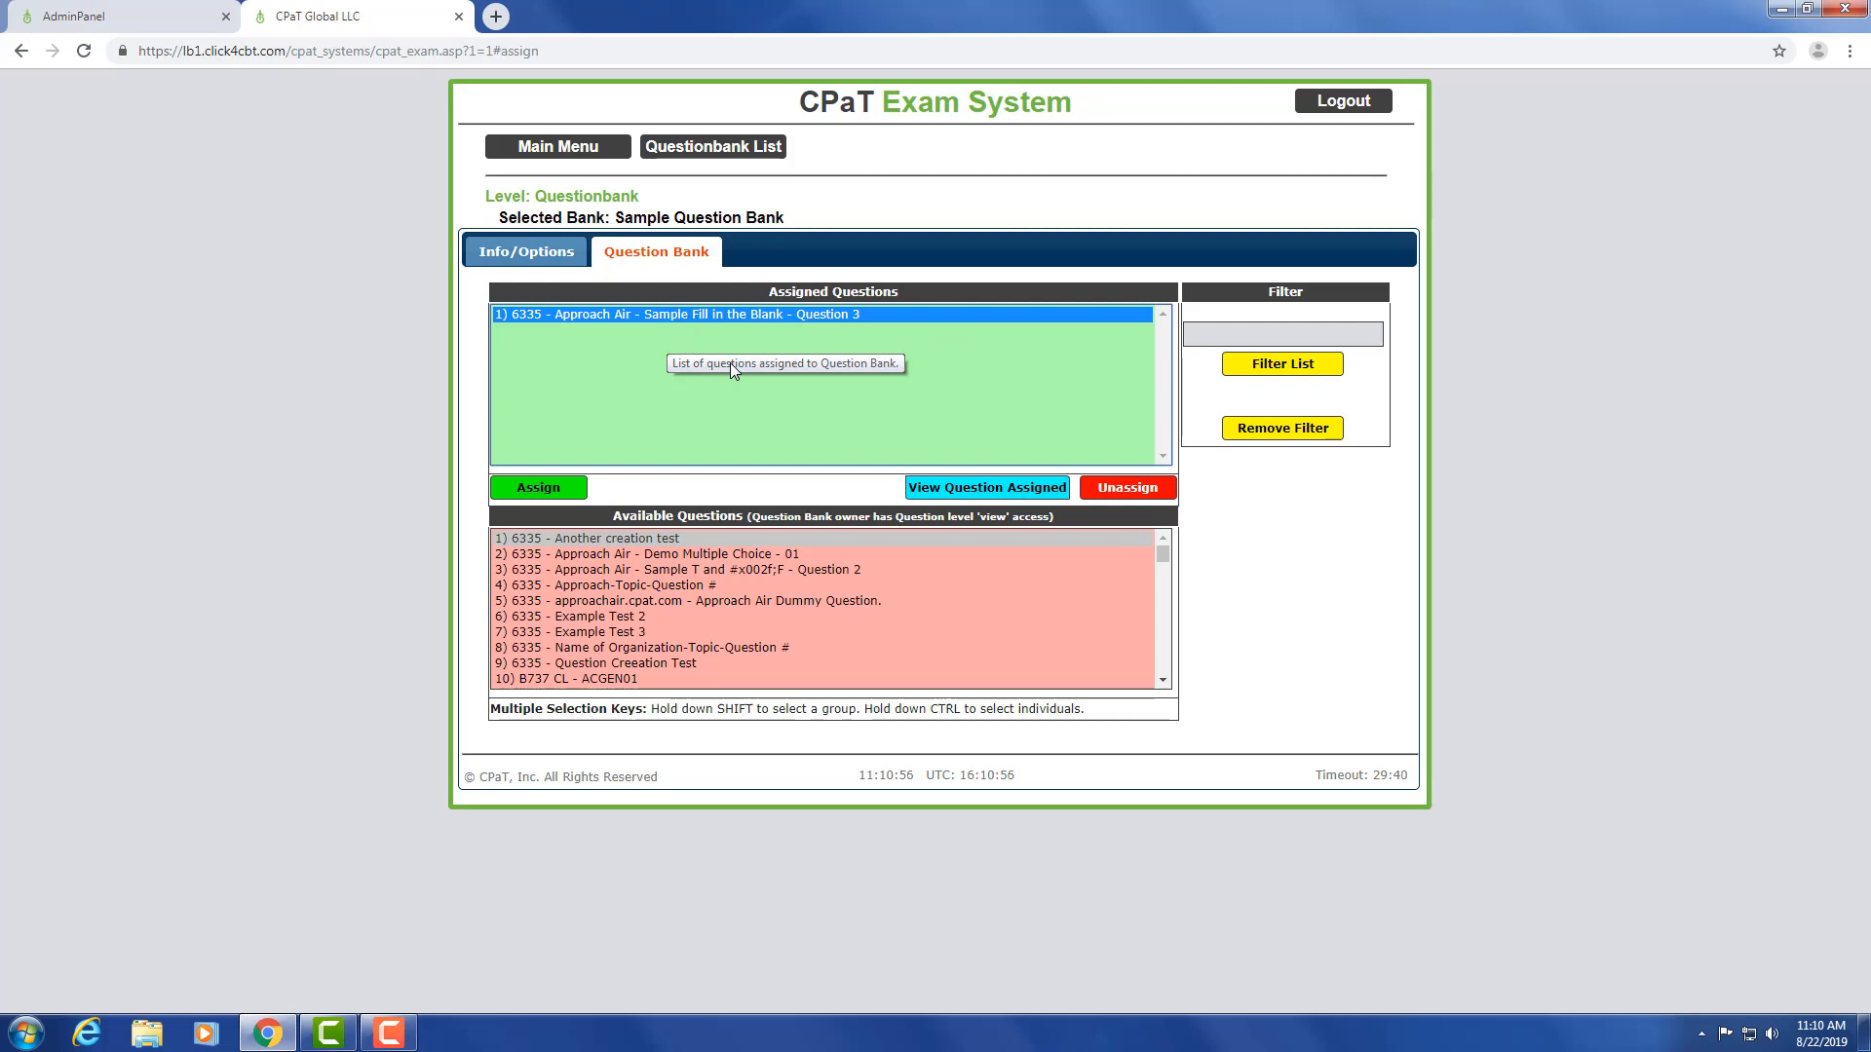
pyautogui.scroll(-5, 727, 588)
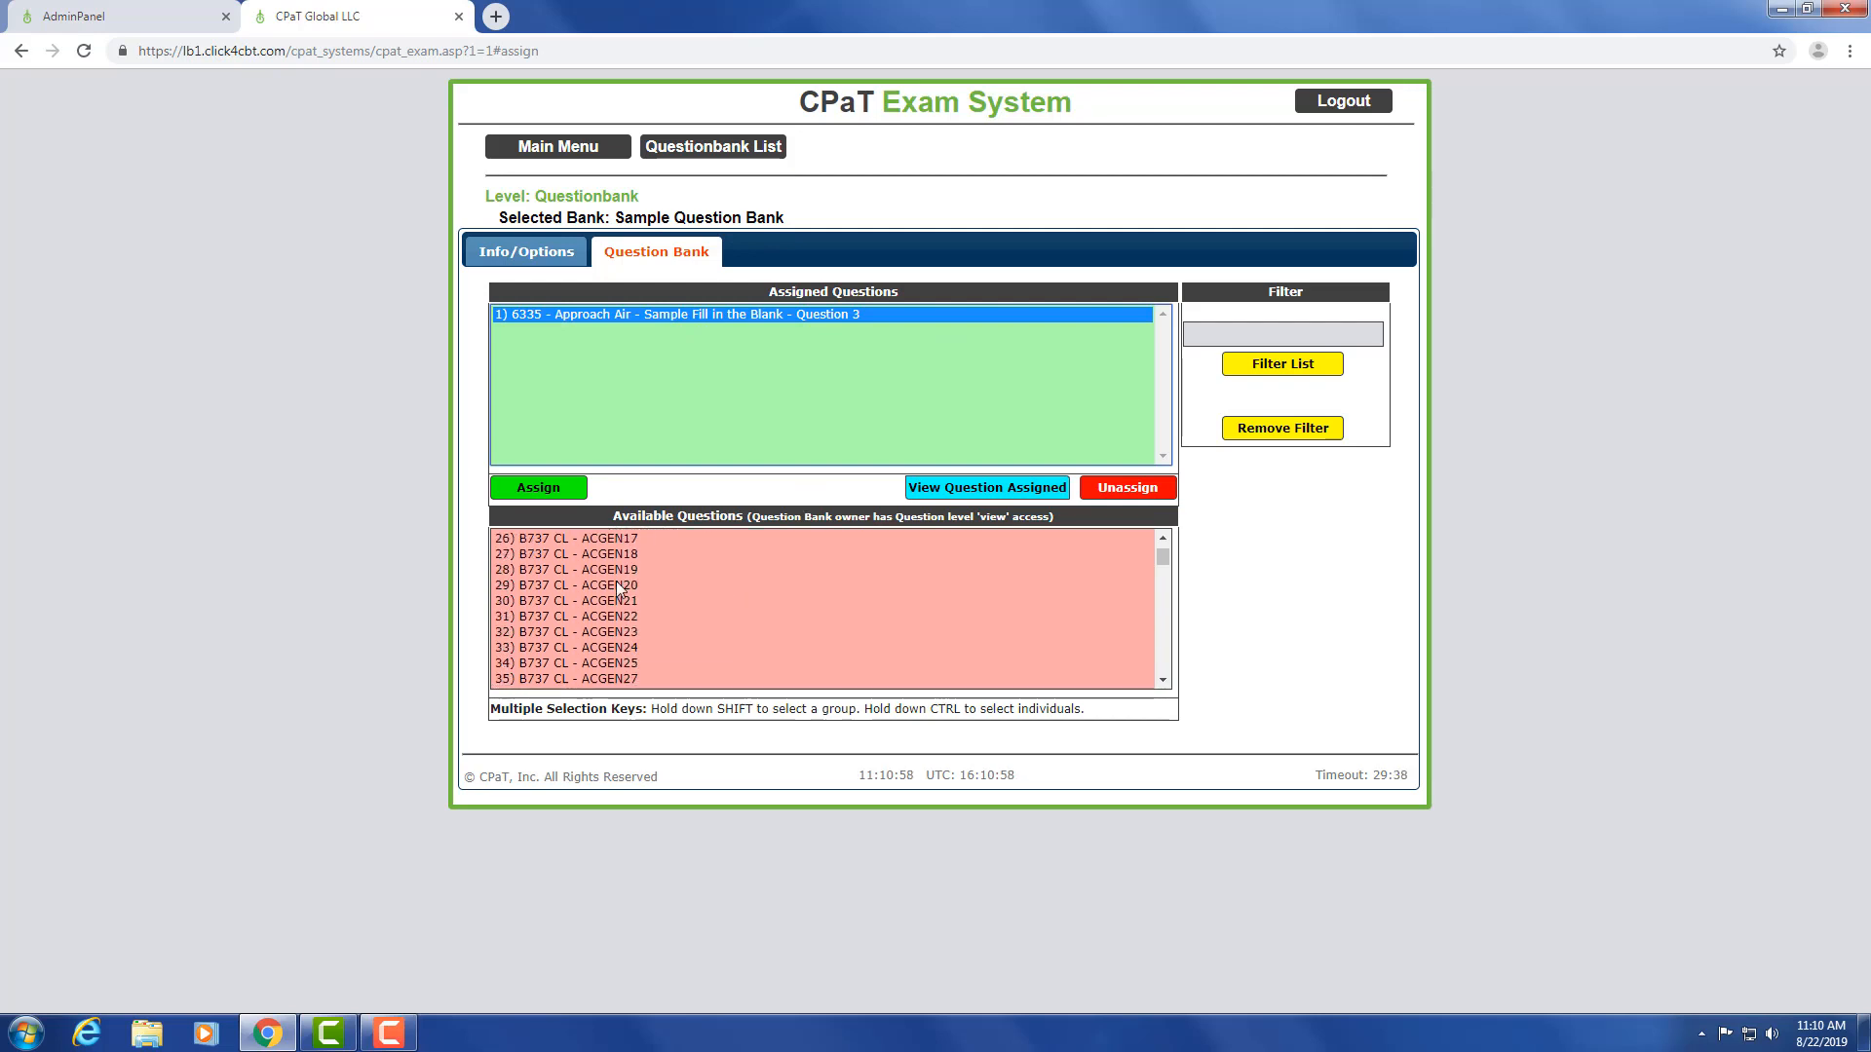
pyautogui.moveTo(599, 569); pyautogui.dragTo(597, 628)
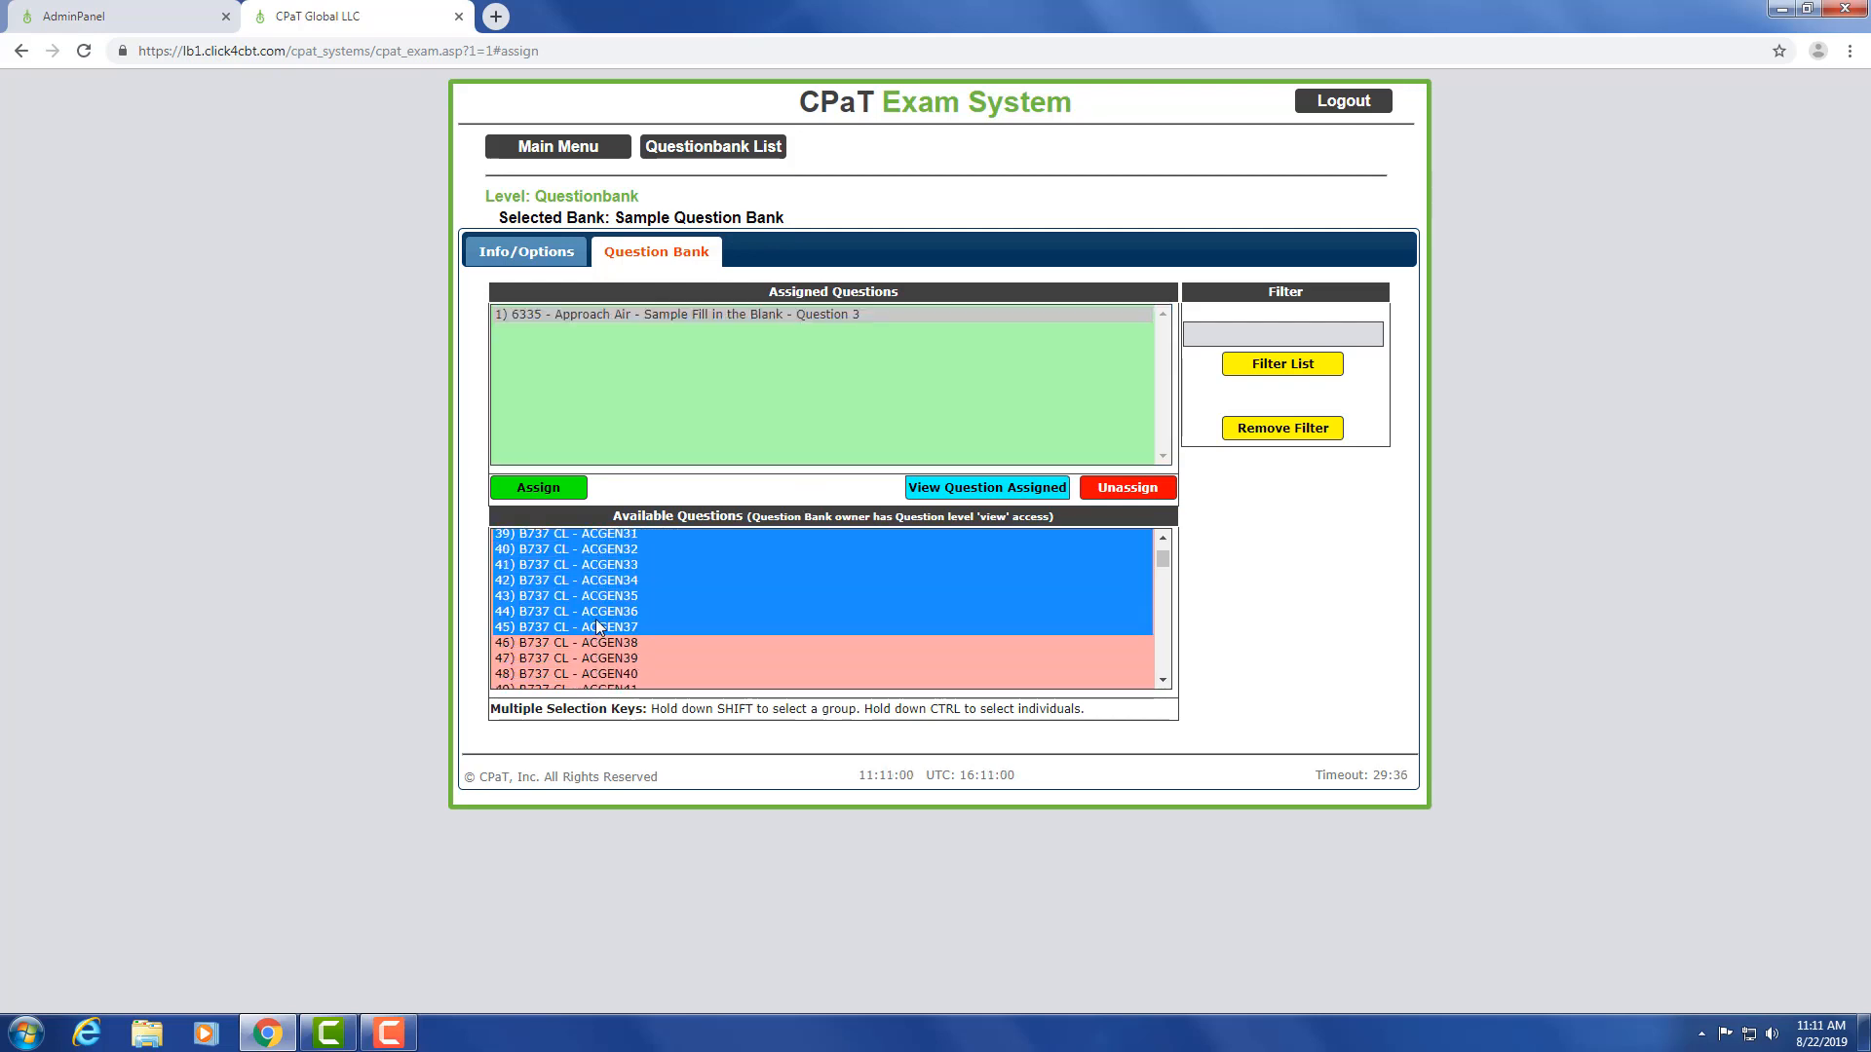
pyautogui.click(553, 490)
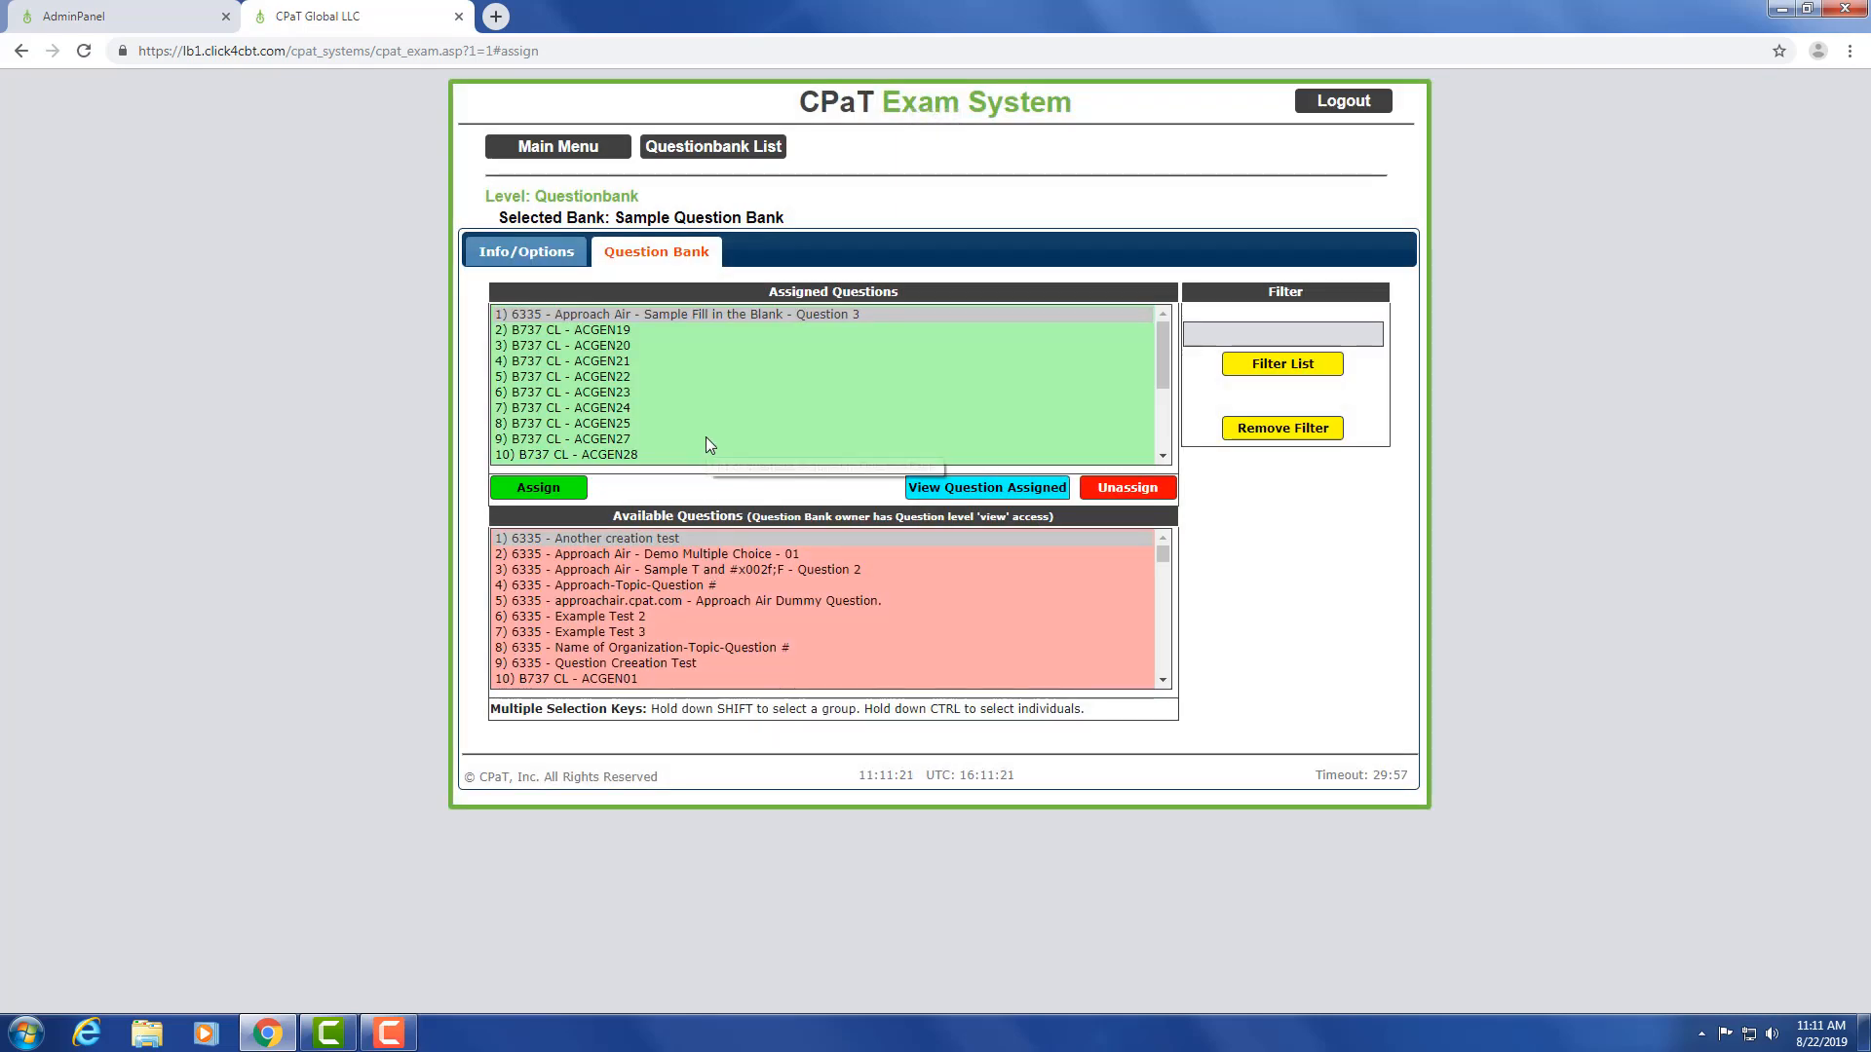
pyautogui.scroll(-1, 708, 443)
pyautogui.scroll(1, 708, 445)
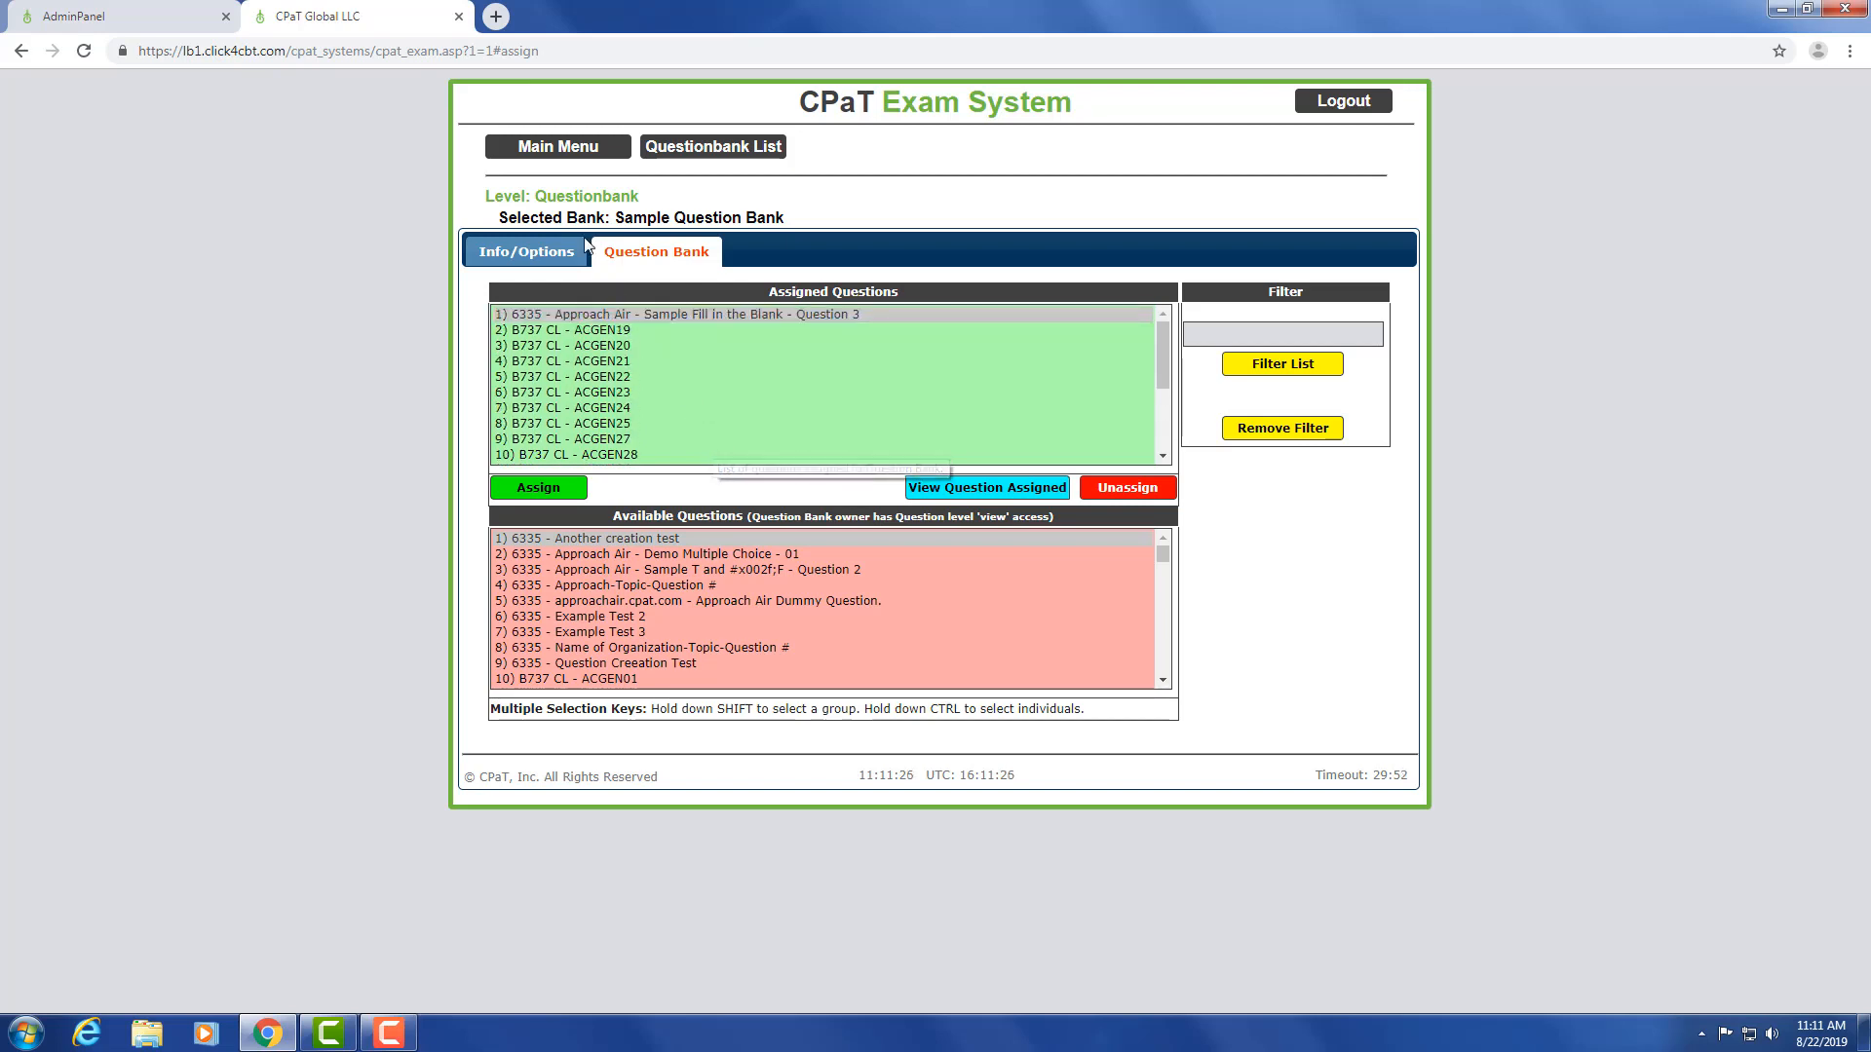
# - Return to the main menu and create a new exam titled "Sample Exam"
pyautogui.click(561, 148)
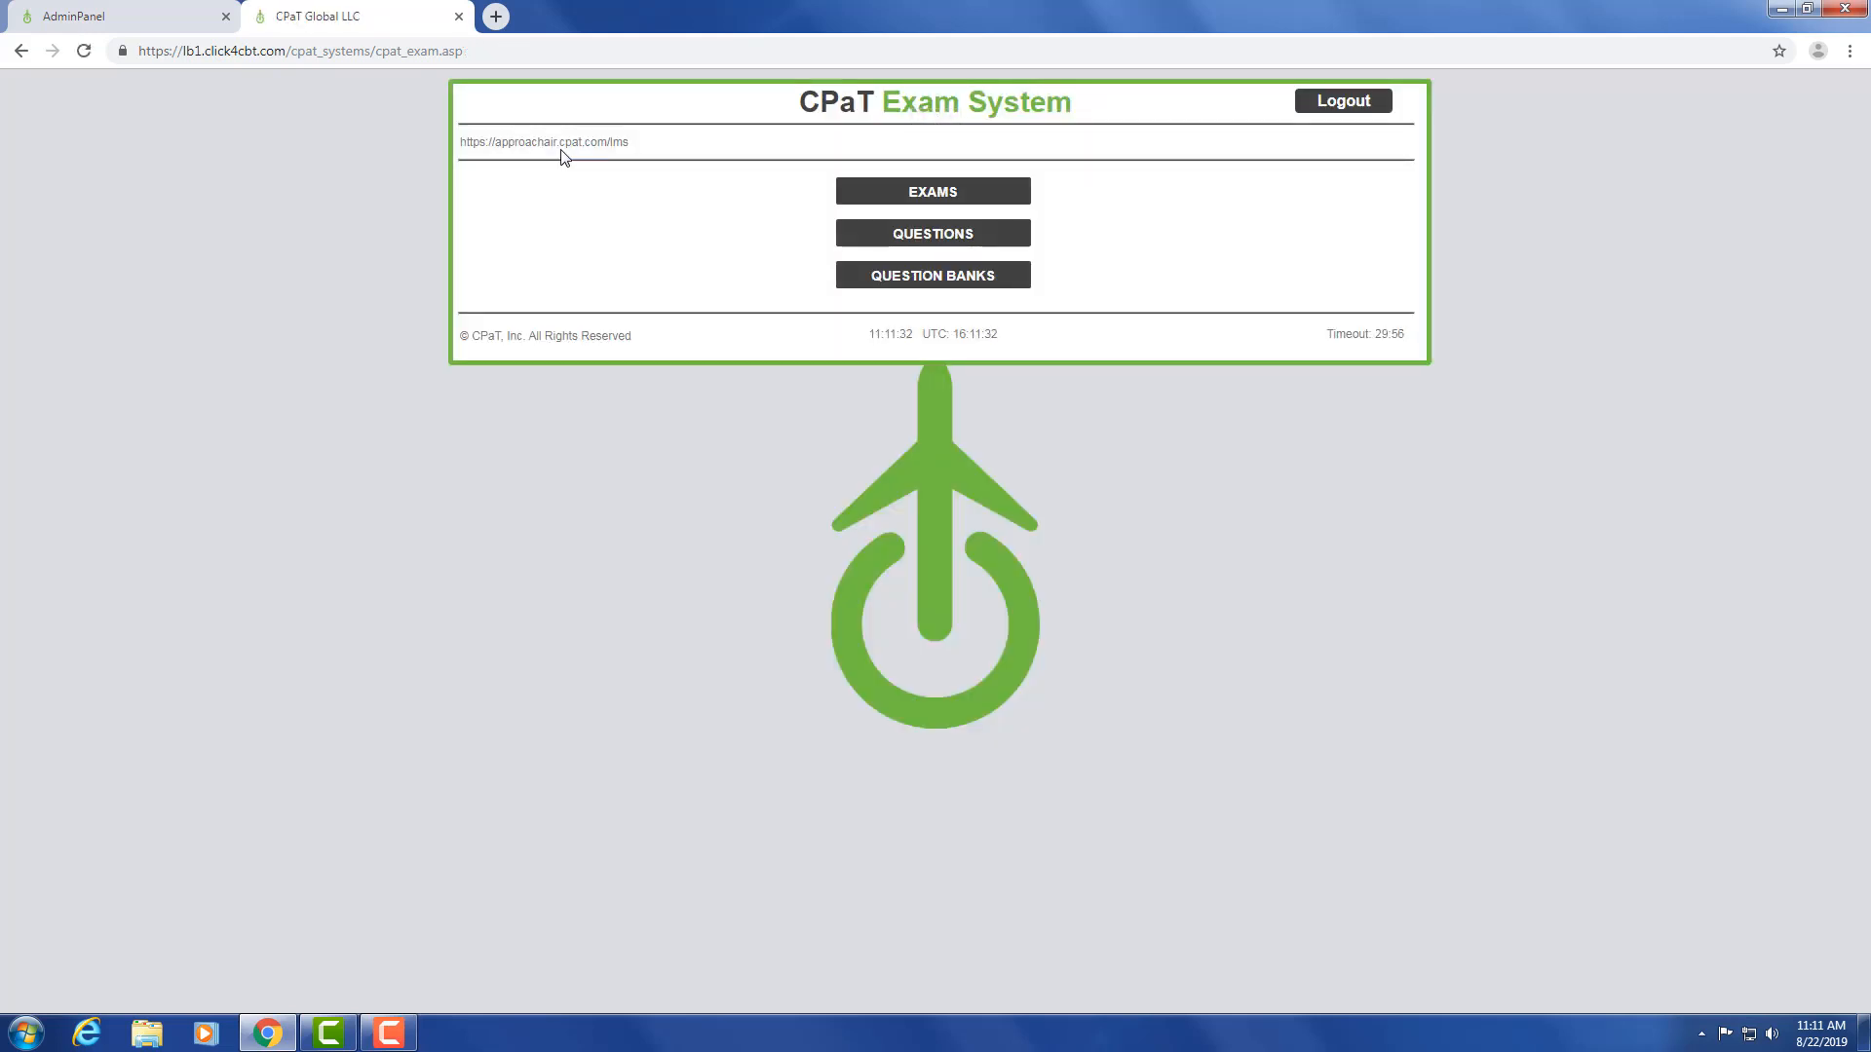
pyautogui.click(900, 203)
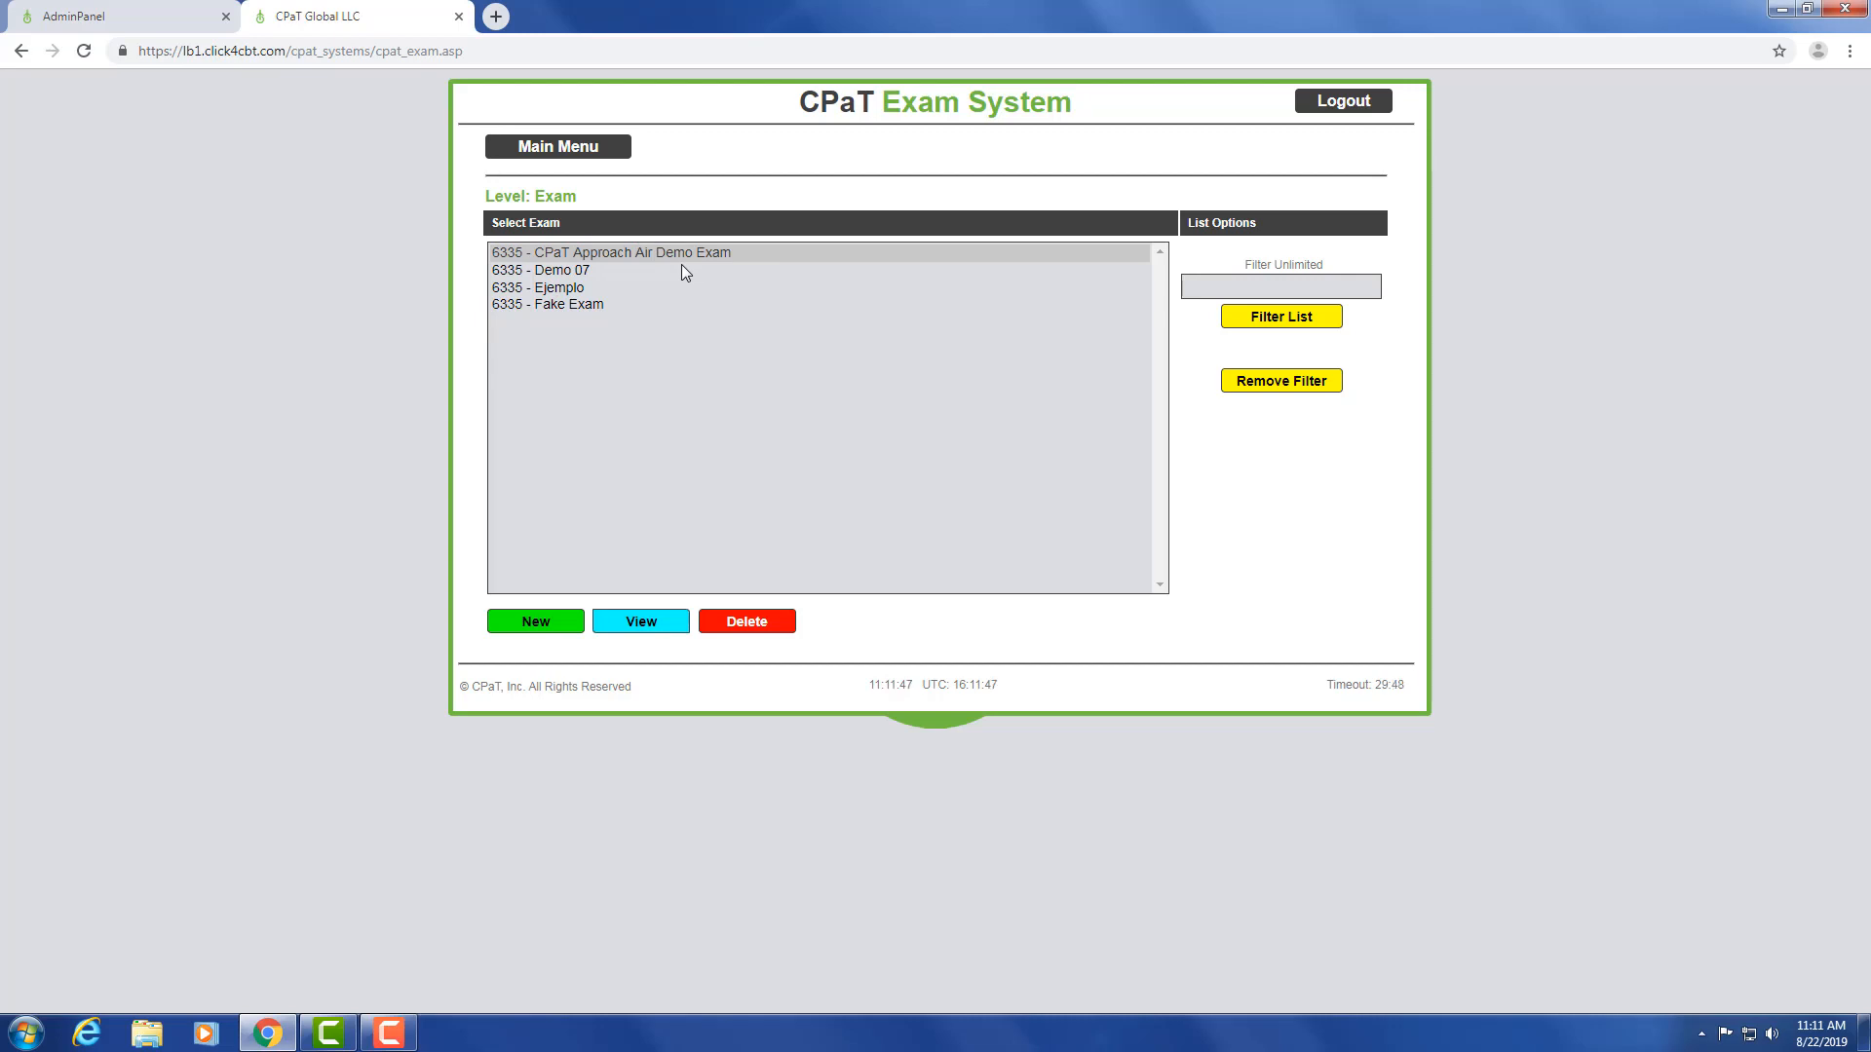
pyautogui.click(561, 626)
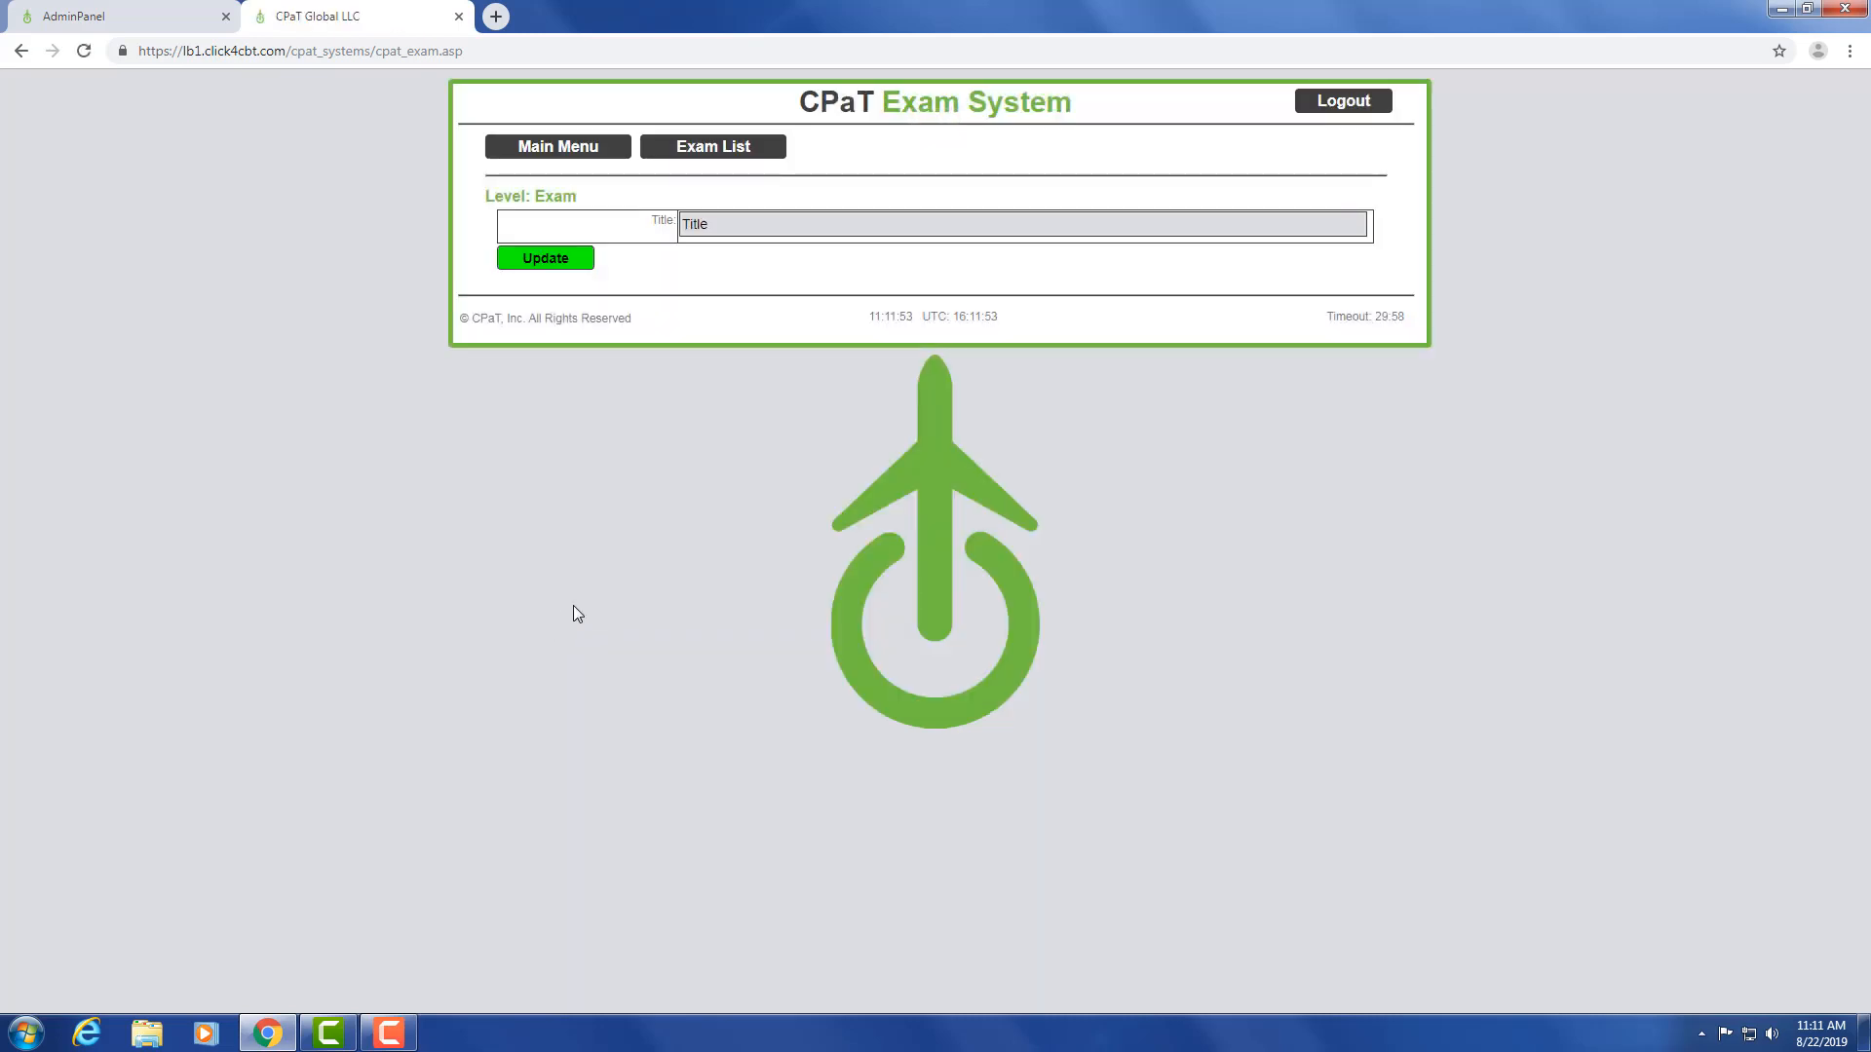
pyautogui.moveTo(743, 234); pyautogui.dragTo(580, 213)
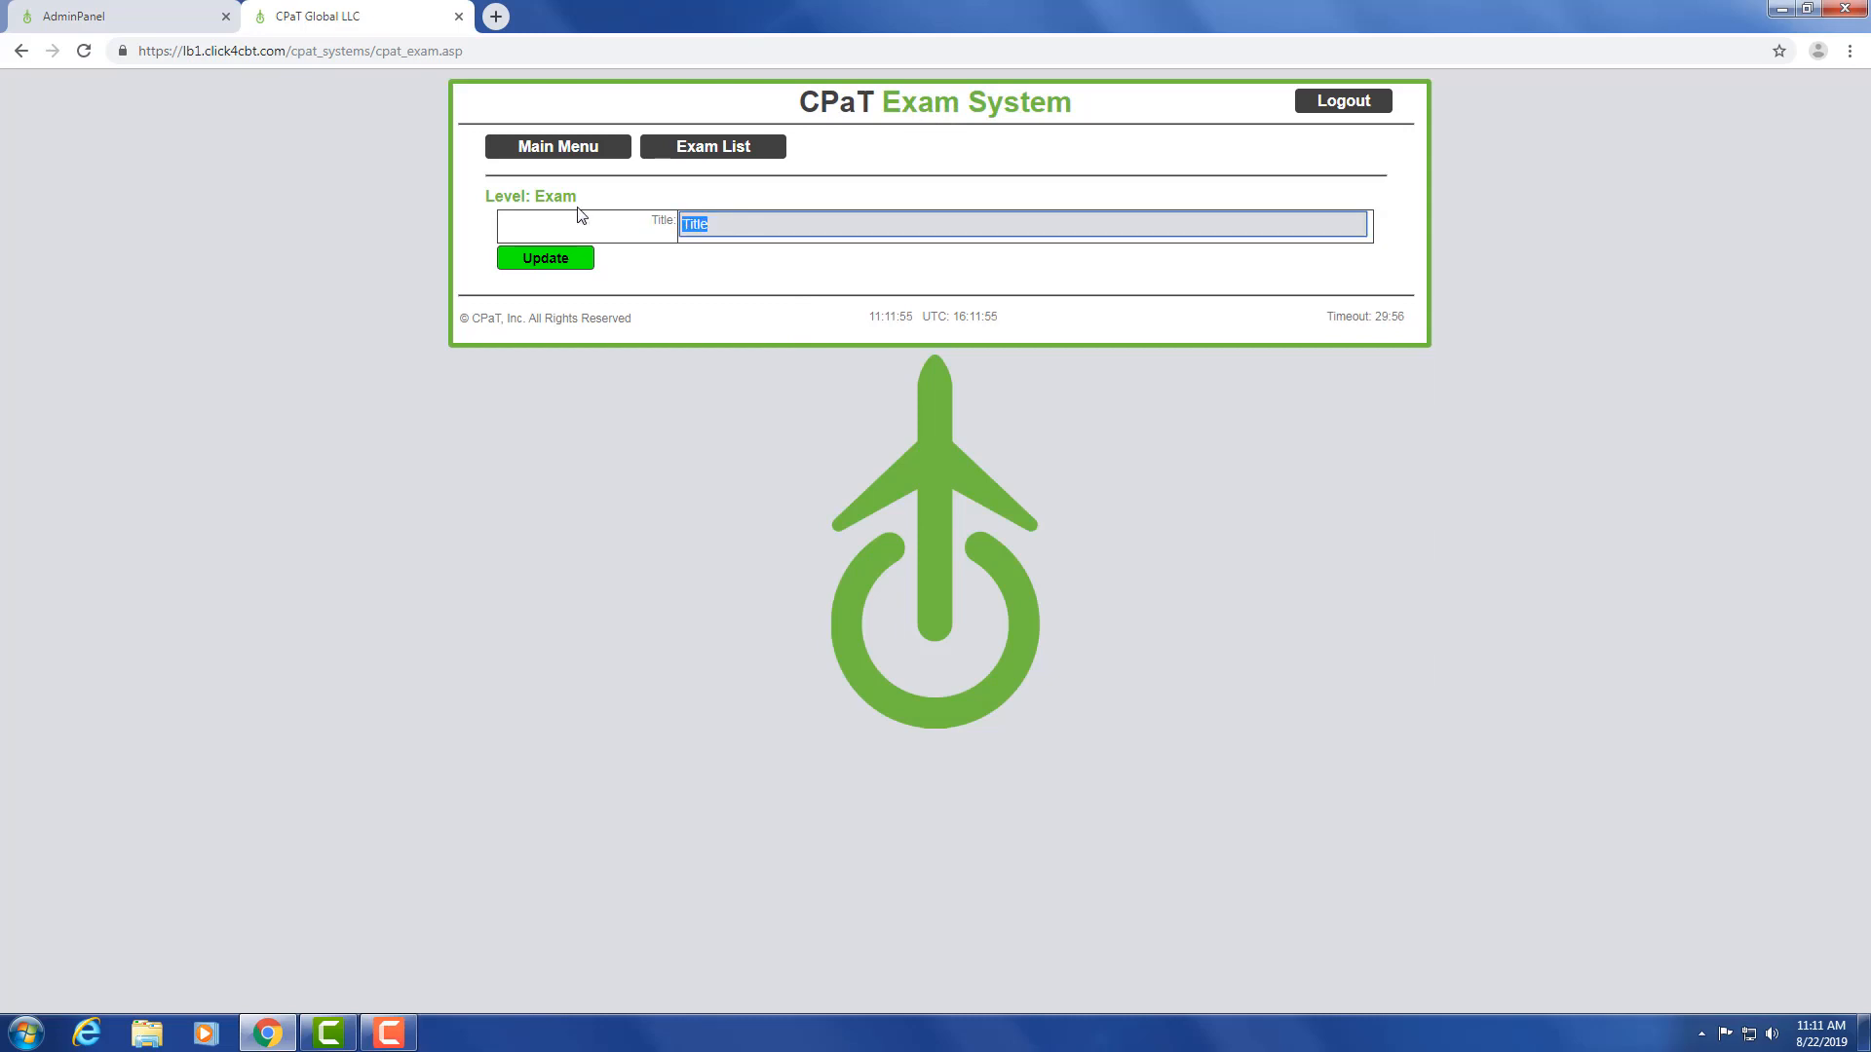
pyautogui.write('Sample Exam')
pyautogui.click(564, 259)
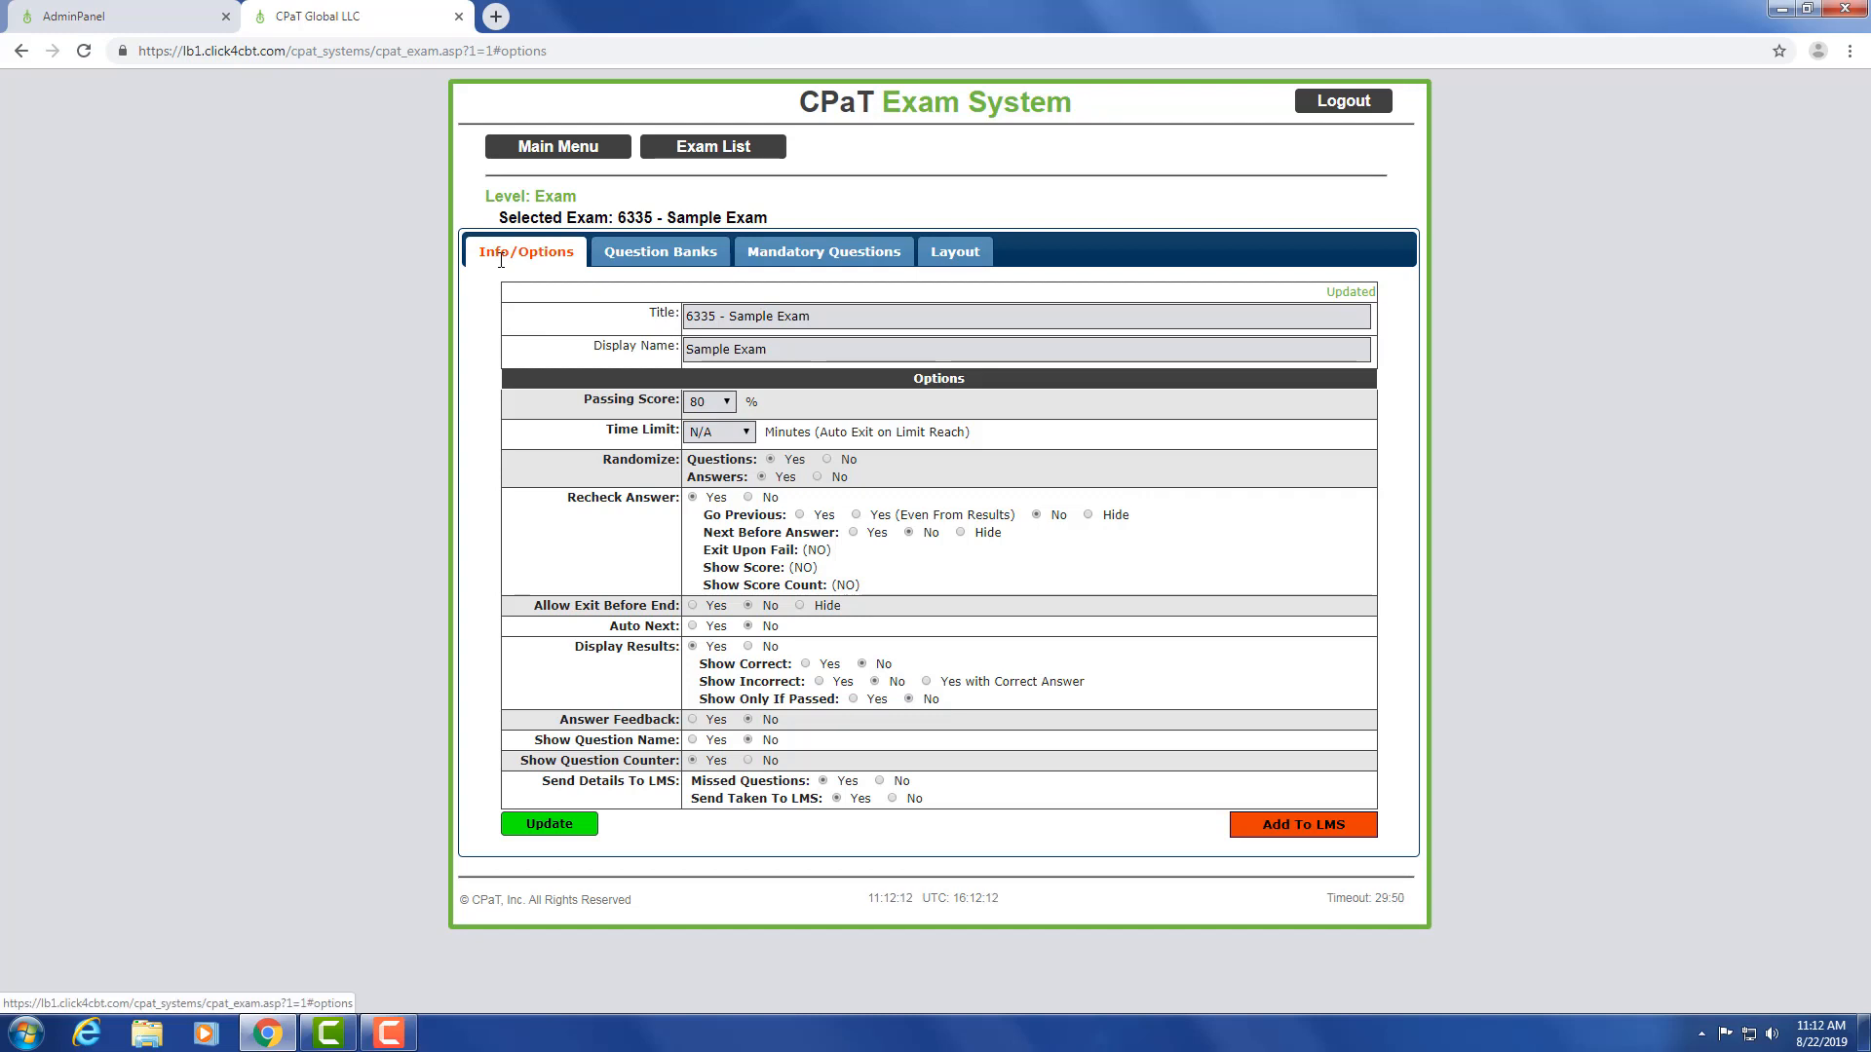
# - Assign the Sample Question Bank to the Sample Exam
pyautogui.click(635, 255)
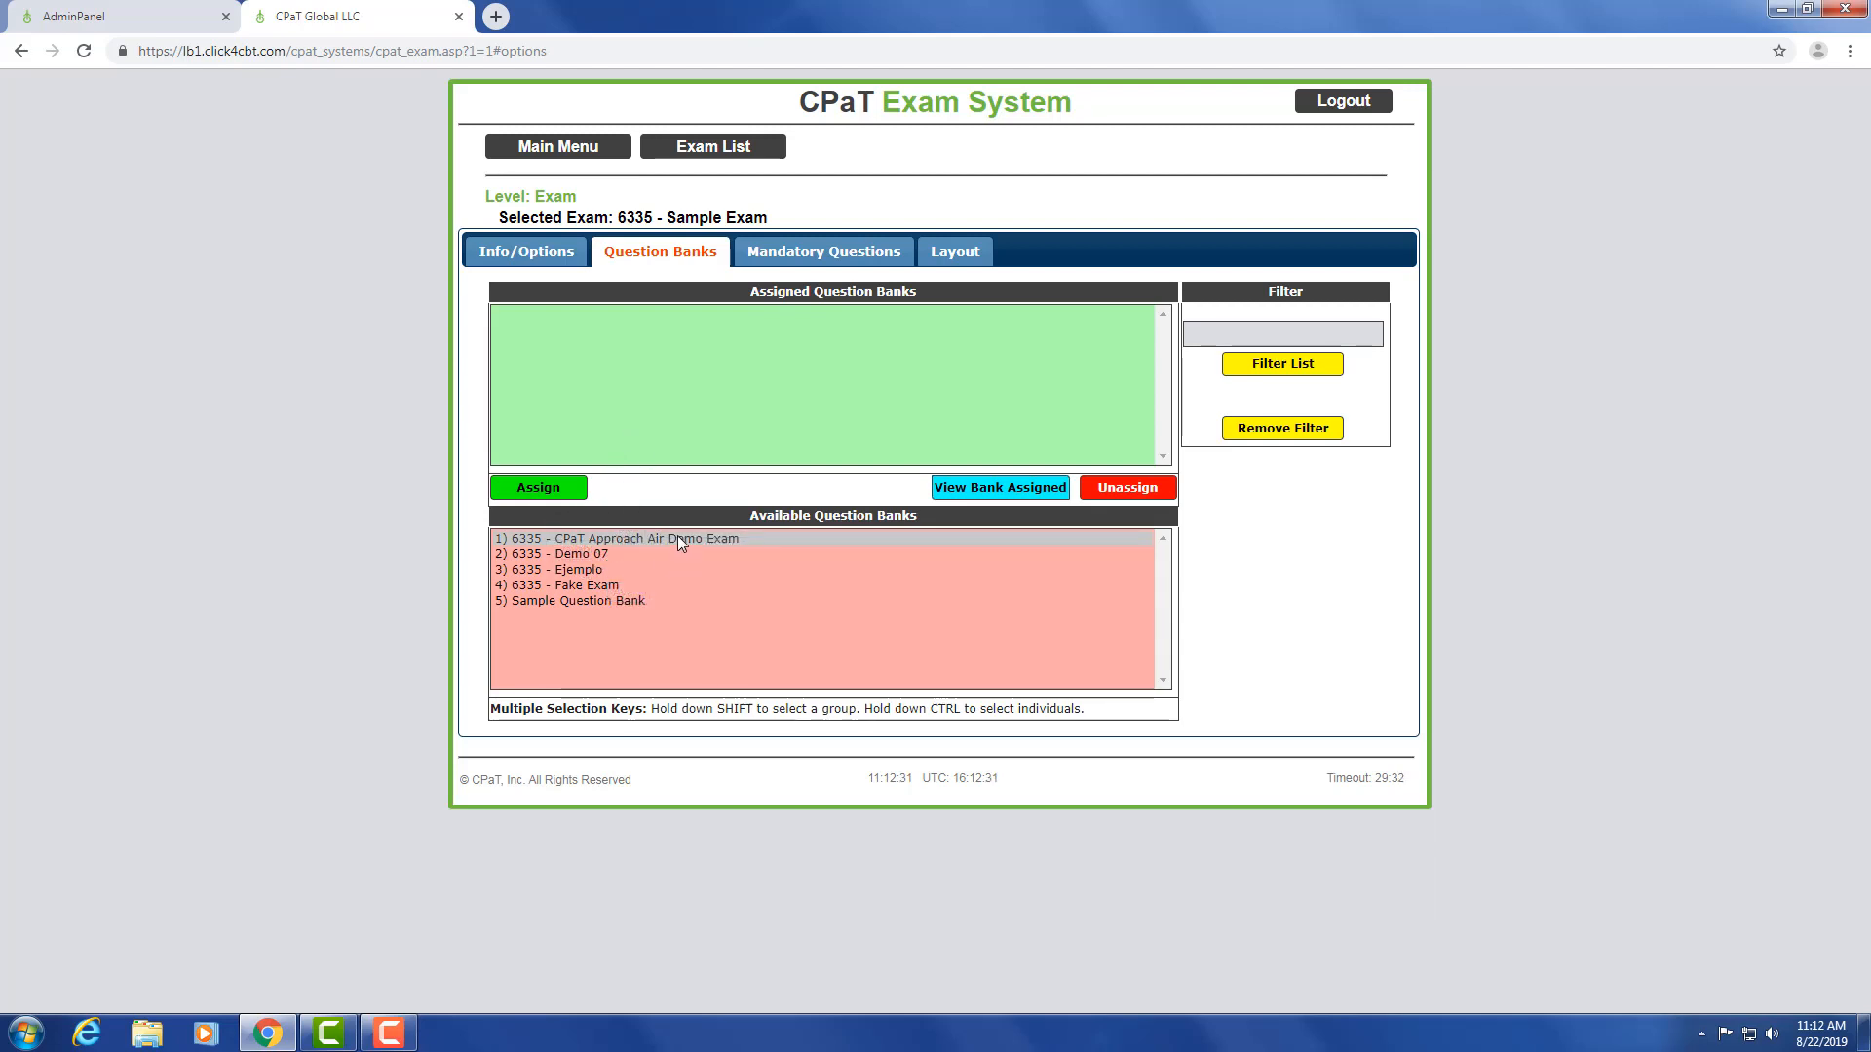
pyautogui.click(612, 600)
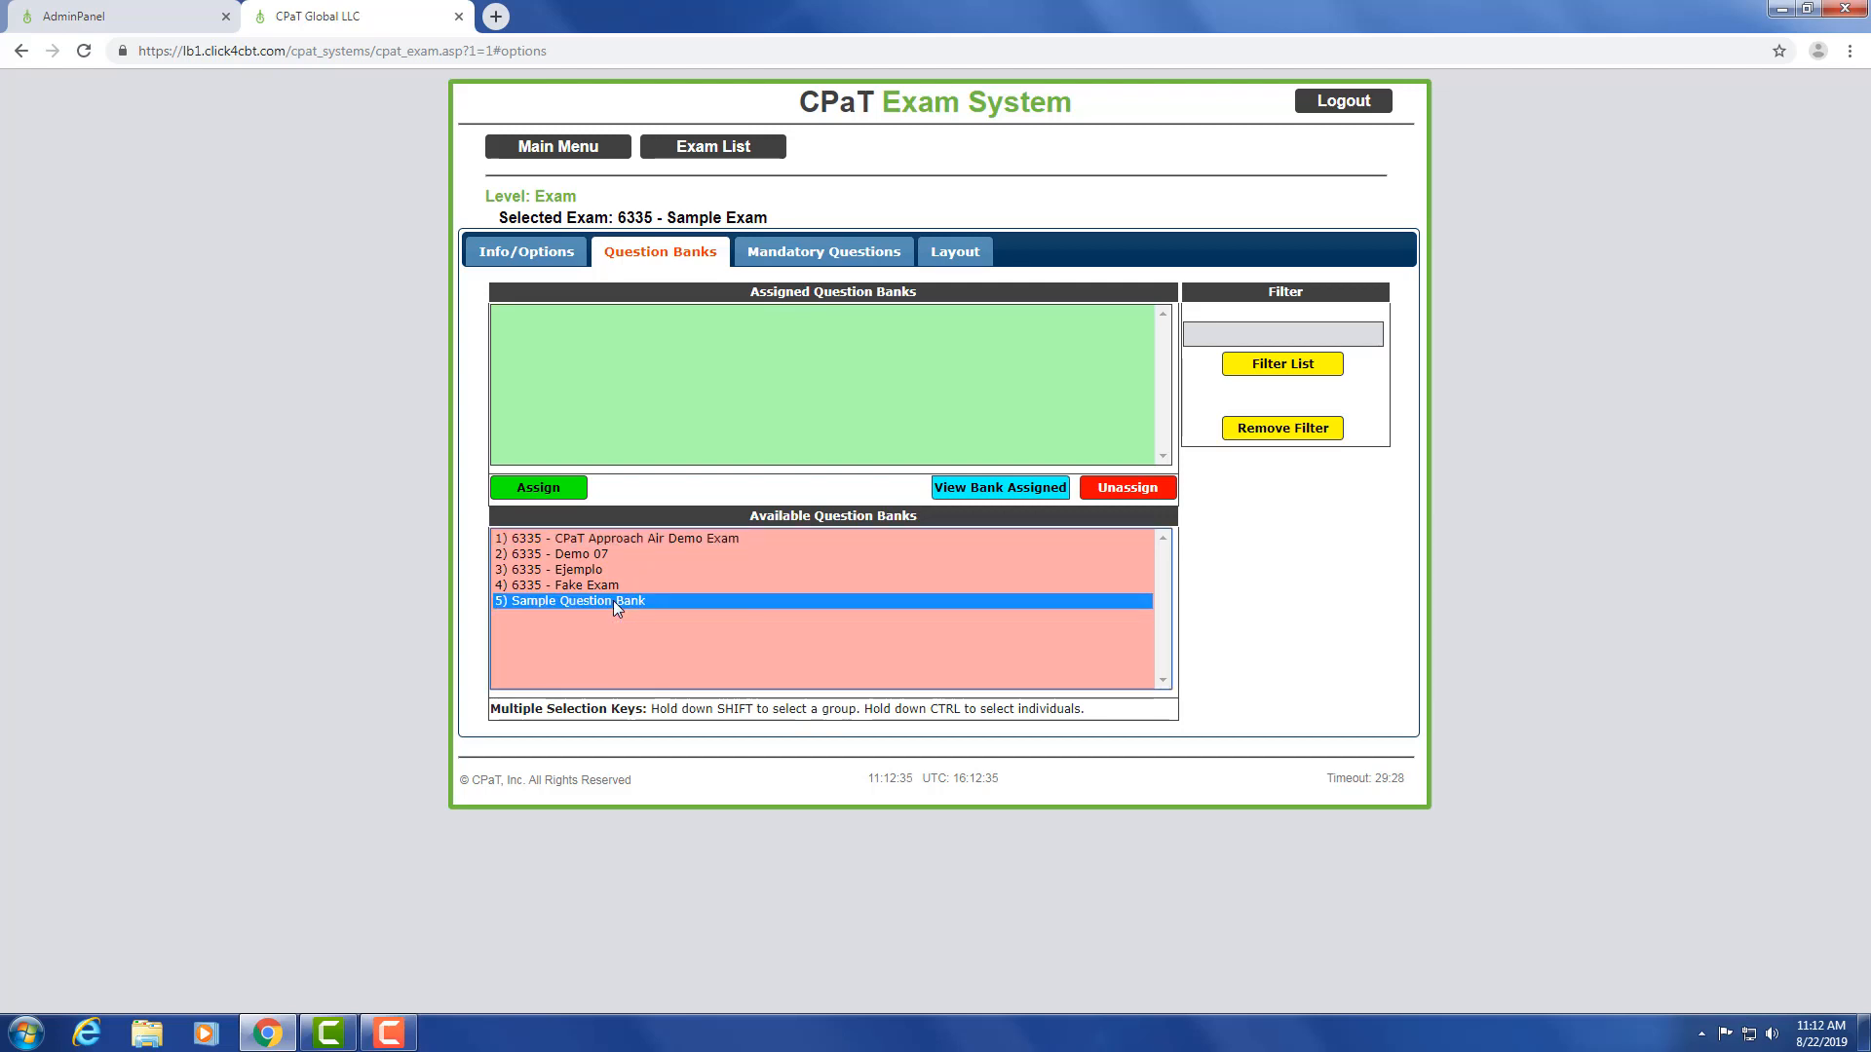
pyautogui.click(573, 486)
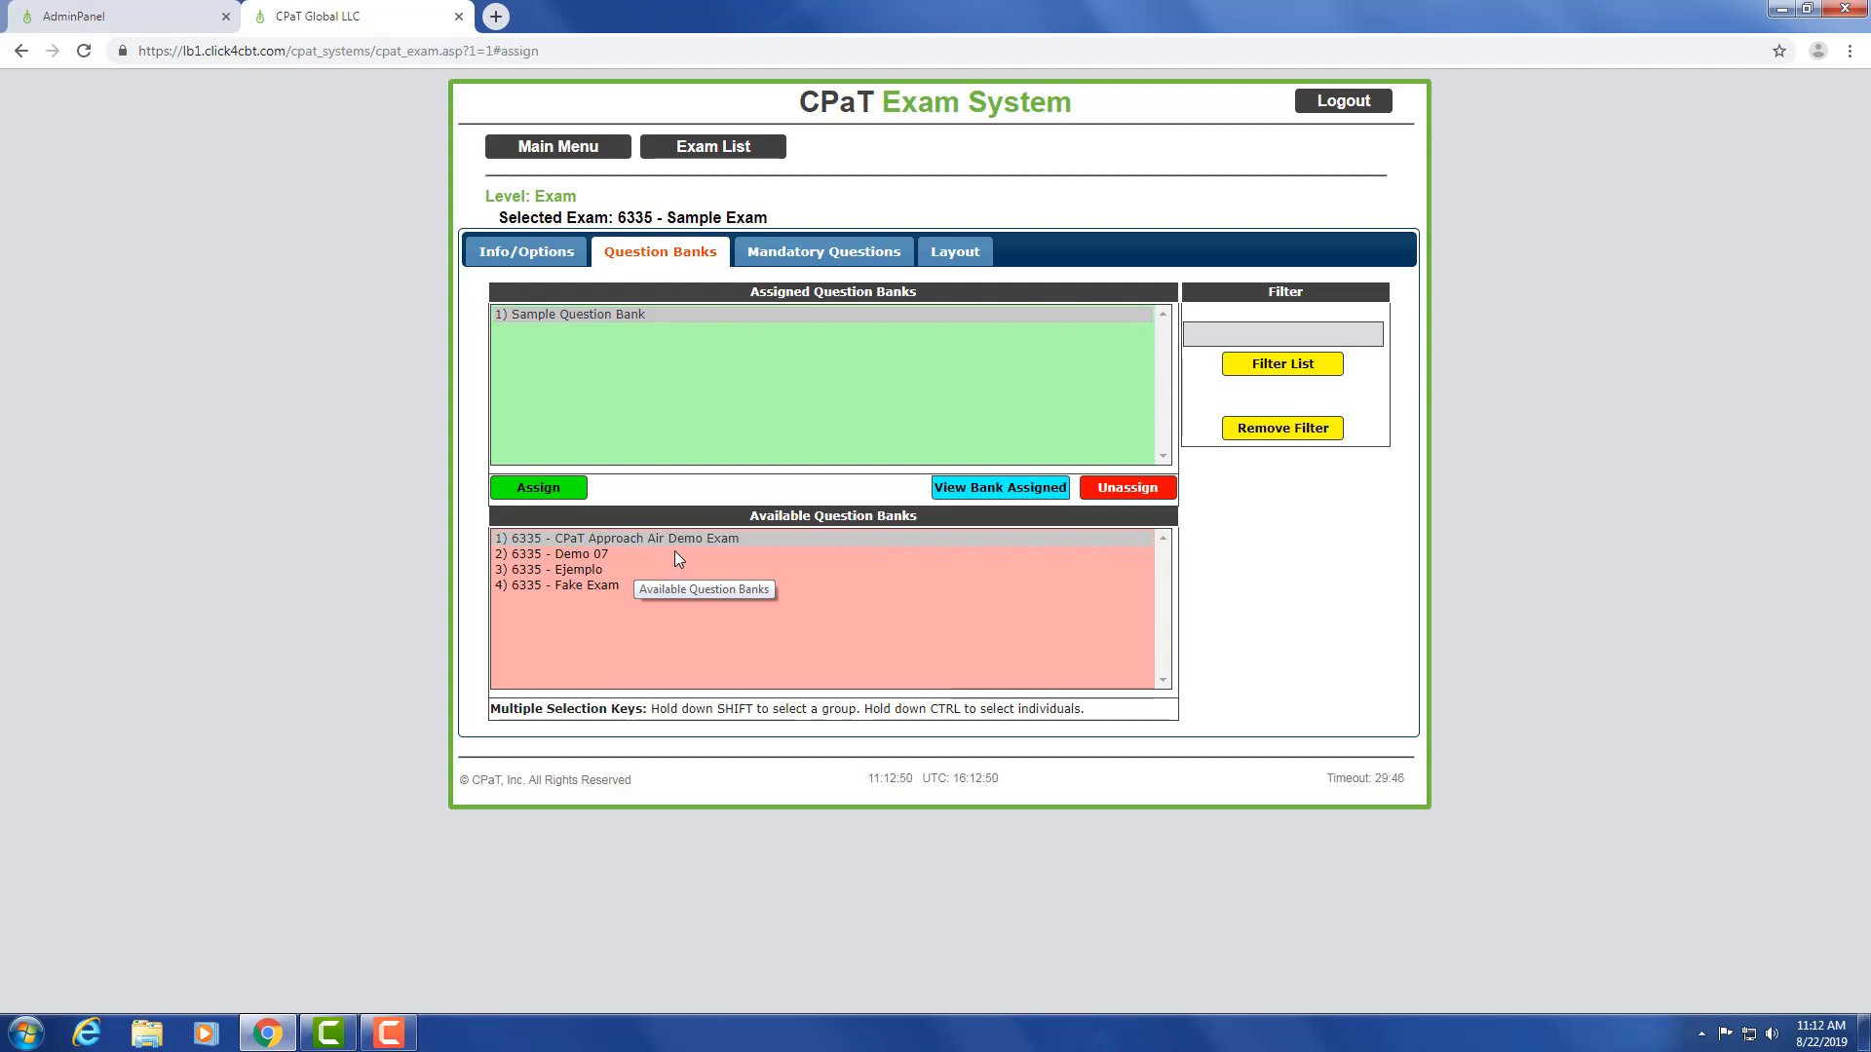
pyautogui.click(627, 313)
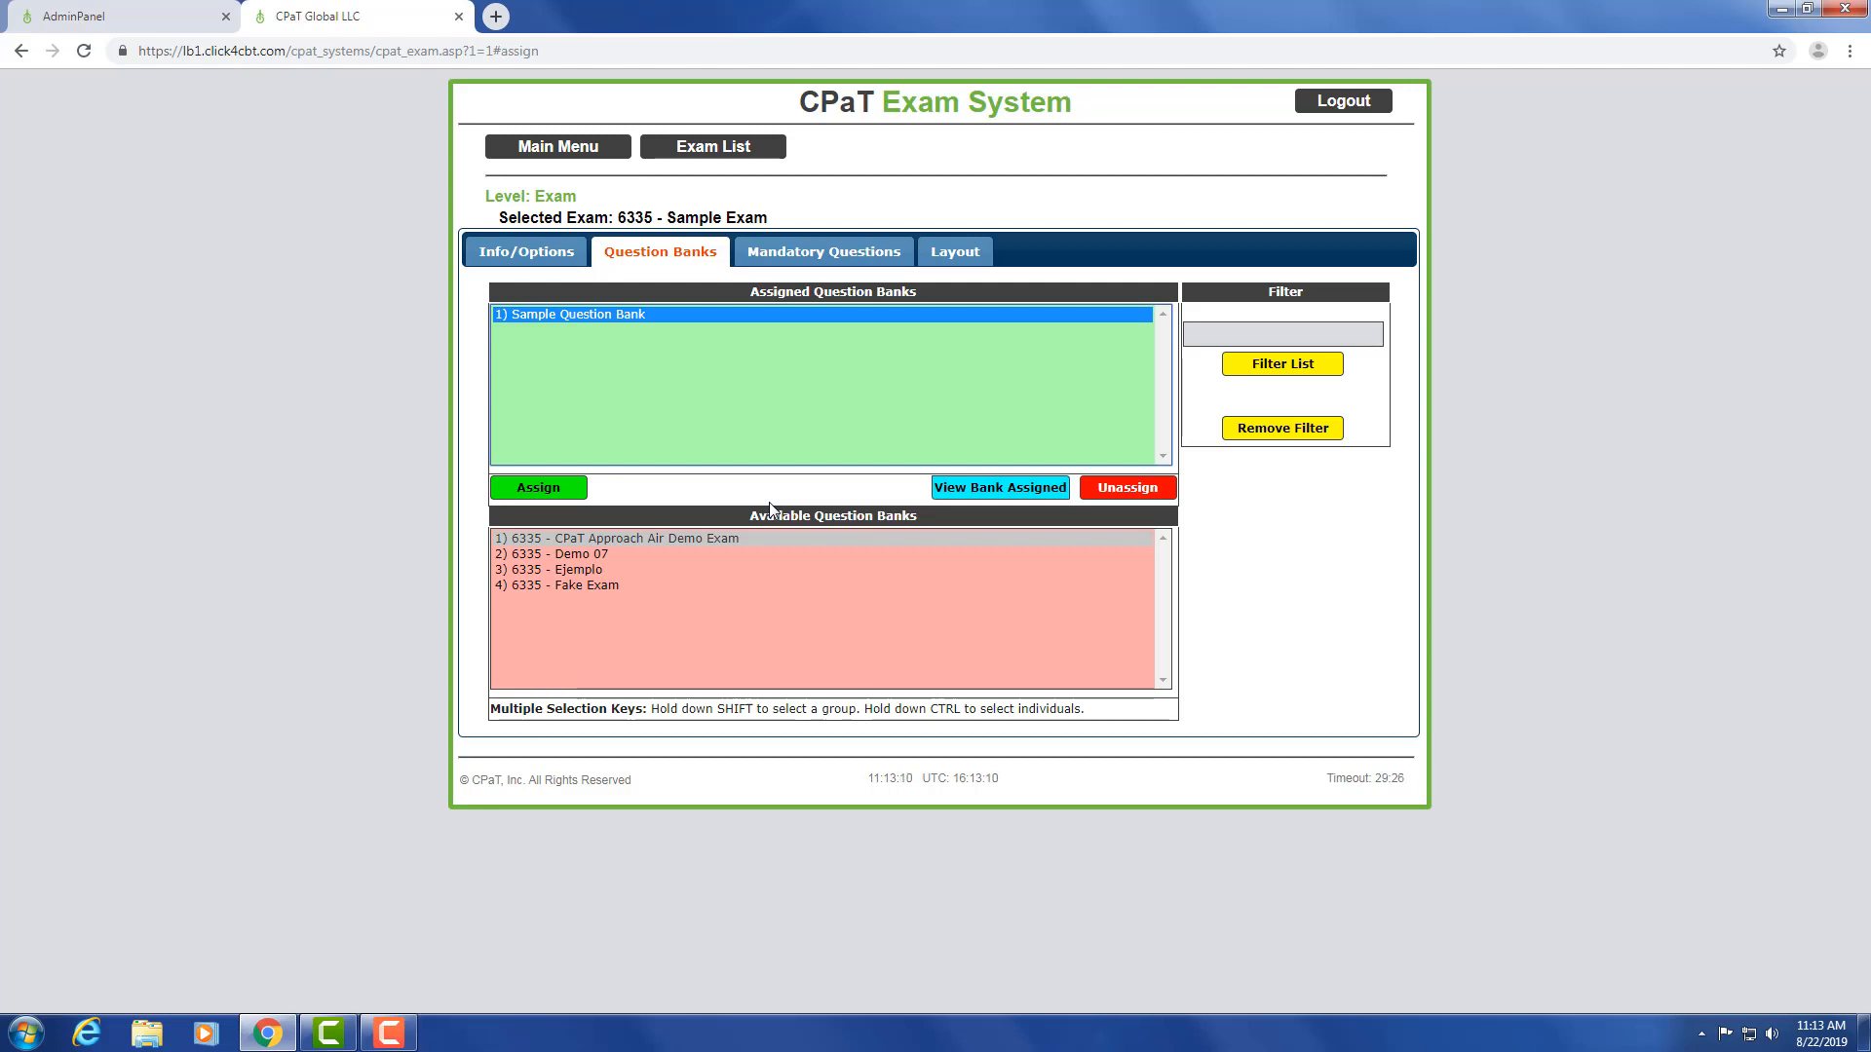
# - Make B737 CL questions ACGEN19, ACGEN20 and ACGEN21 mandatory for the exam, and remove ACGEN21 from the mandatory questions again
pyautogui.click(847, 272)
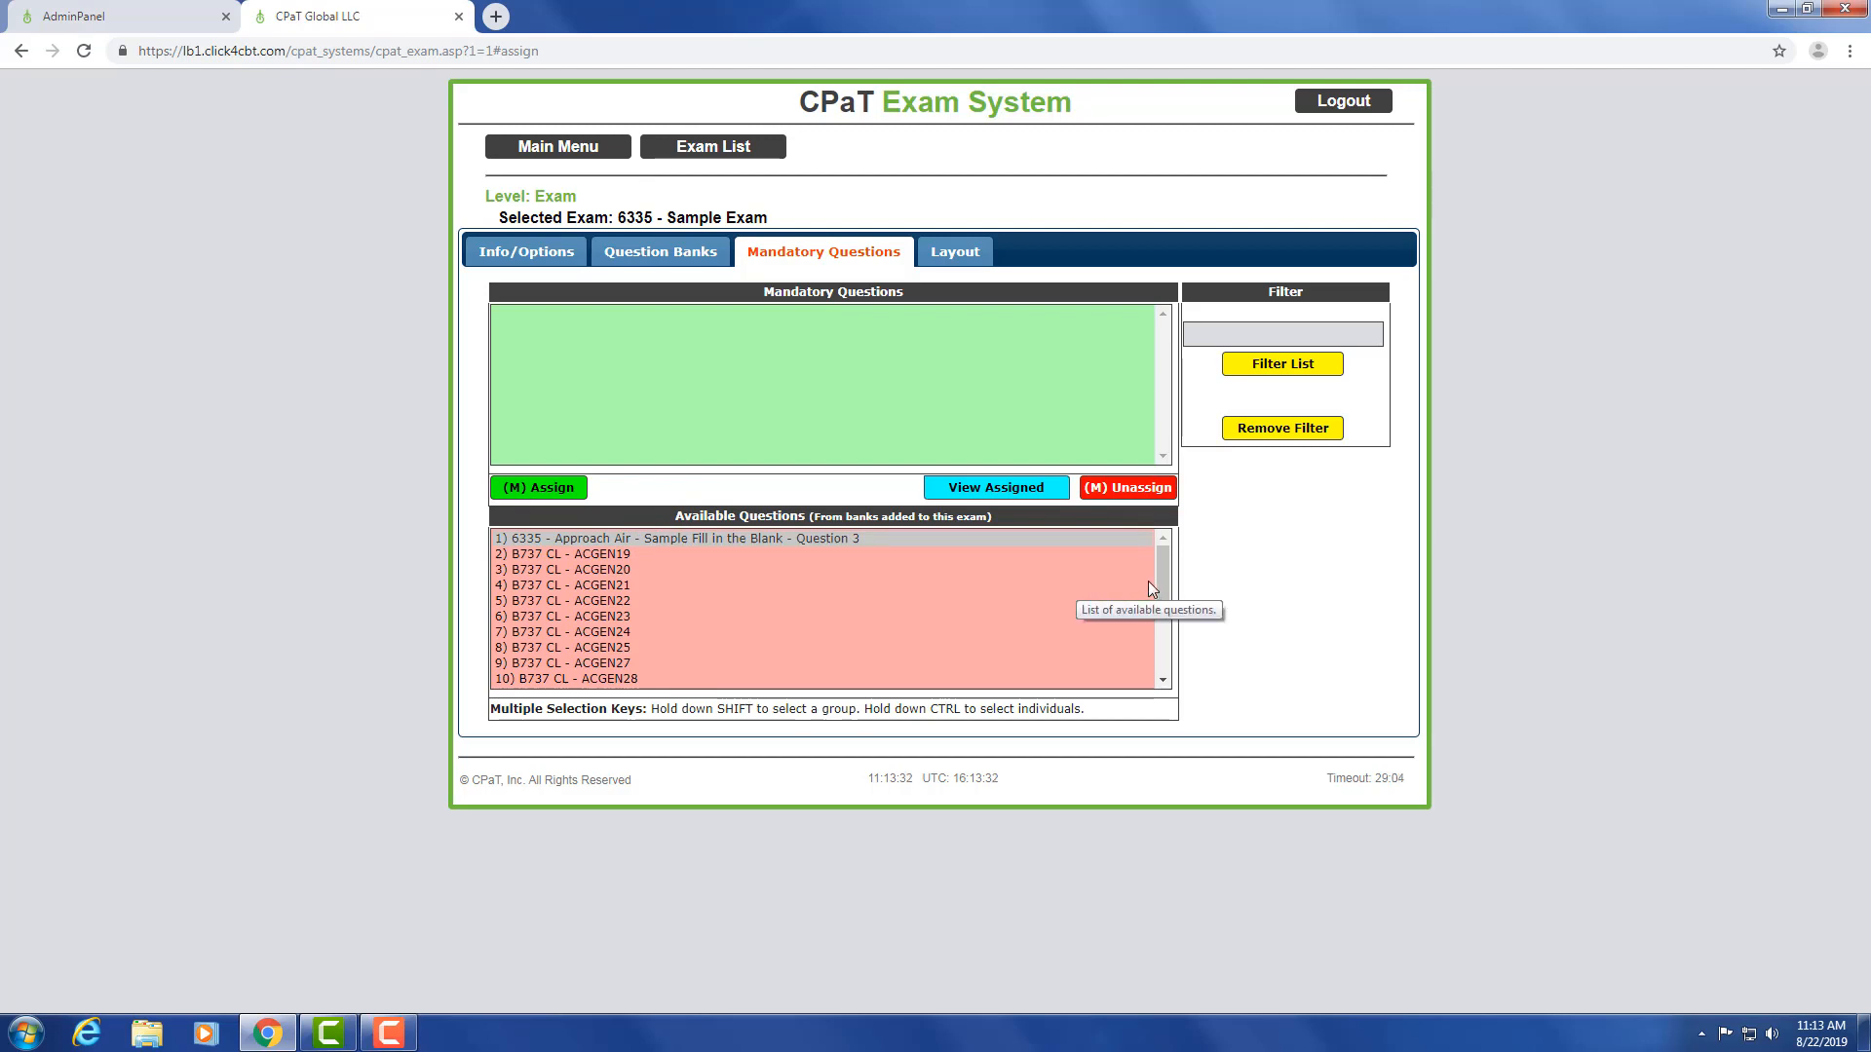
pyautogui.moveTo(1169, 563)
pyautogui.mouseDown()
pyautogui.moveTo(1173, 646)
pyautogui.moveTo(1153, 565)
pyautogui.mouseUp()
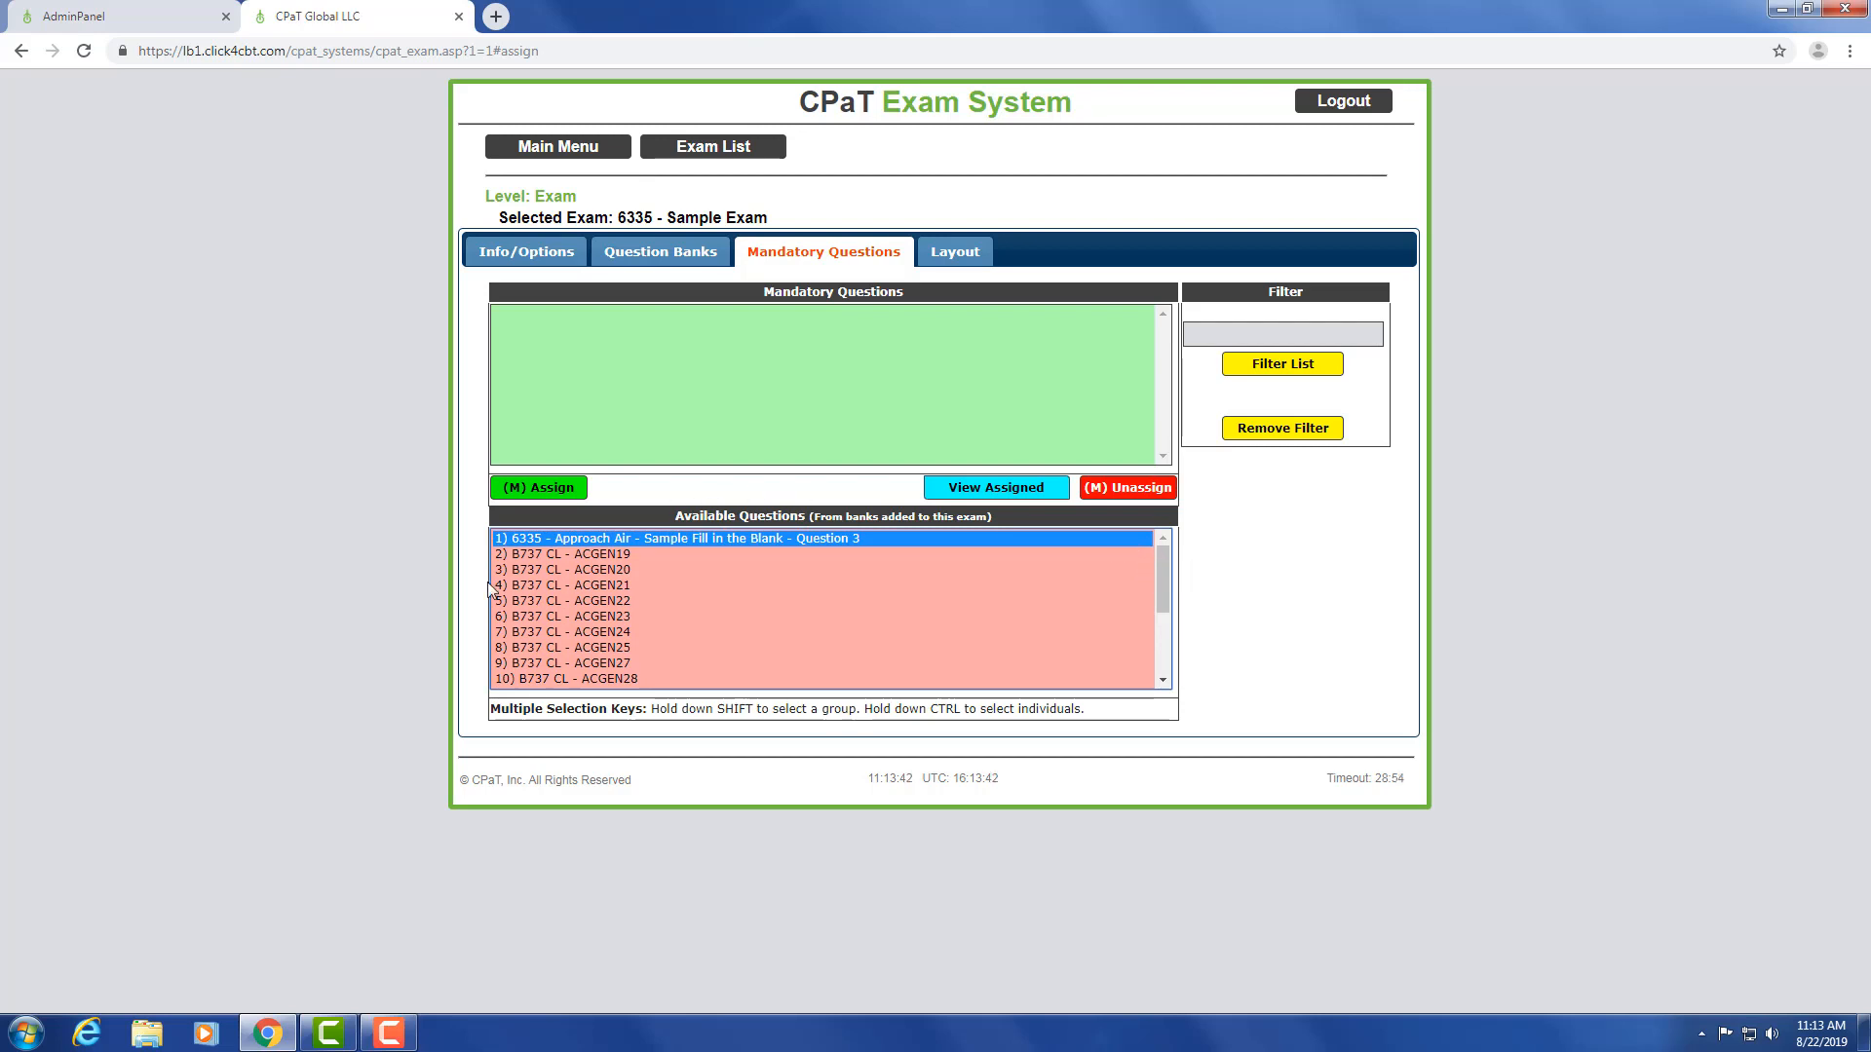
pyautogui.moveTo(616, 558); pyautogui.dragTo(616, 584)
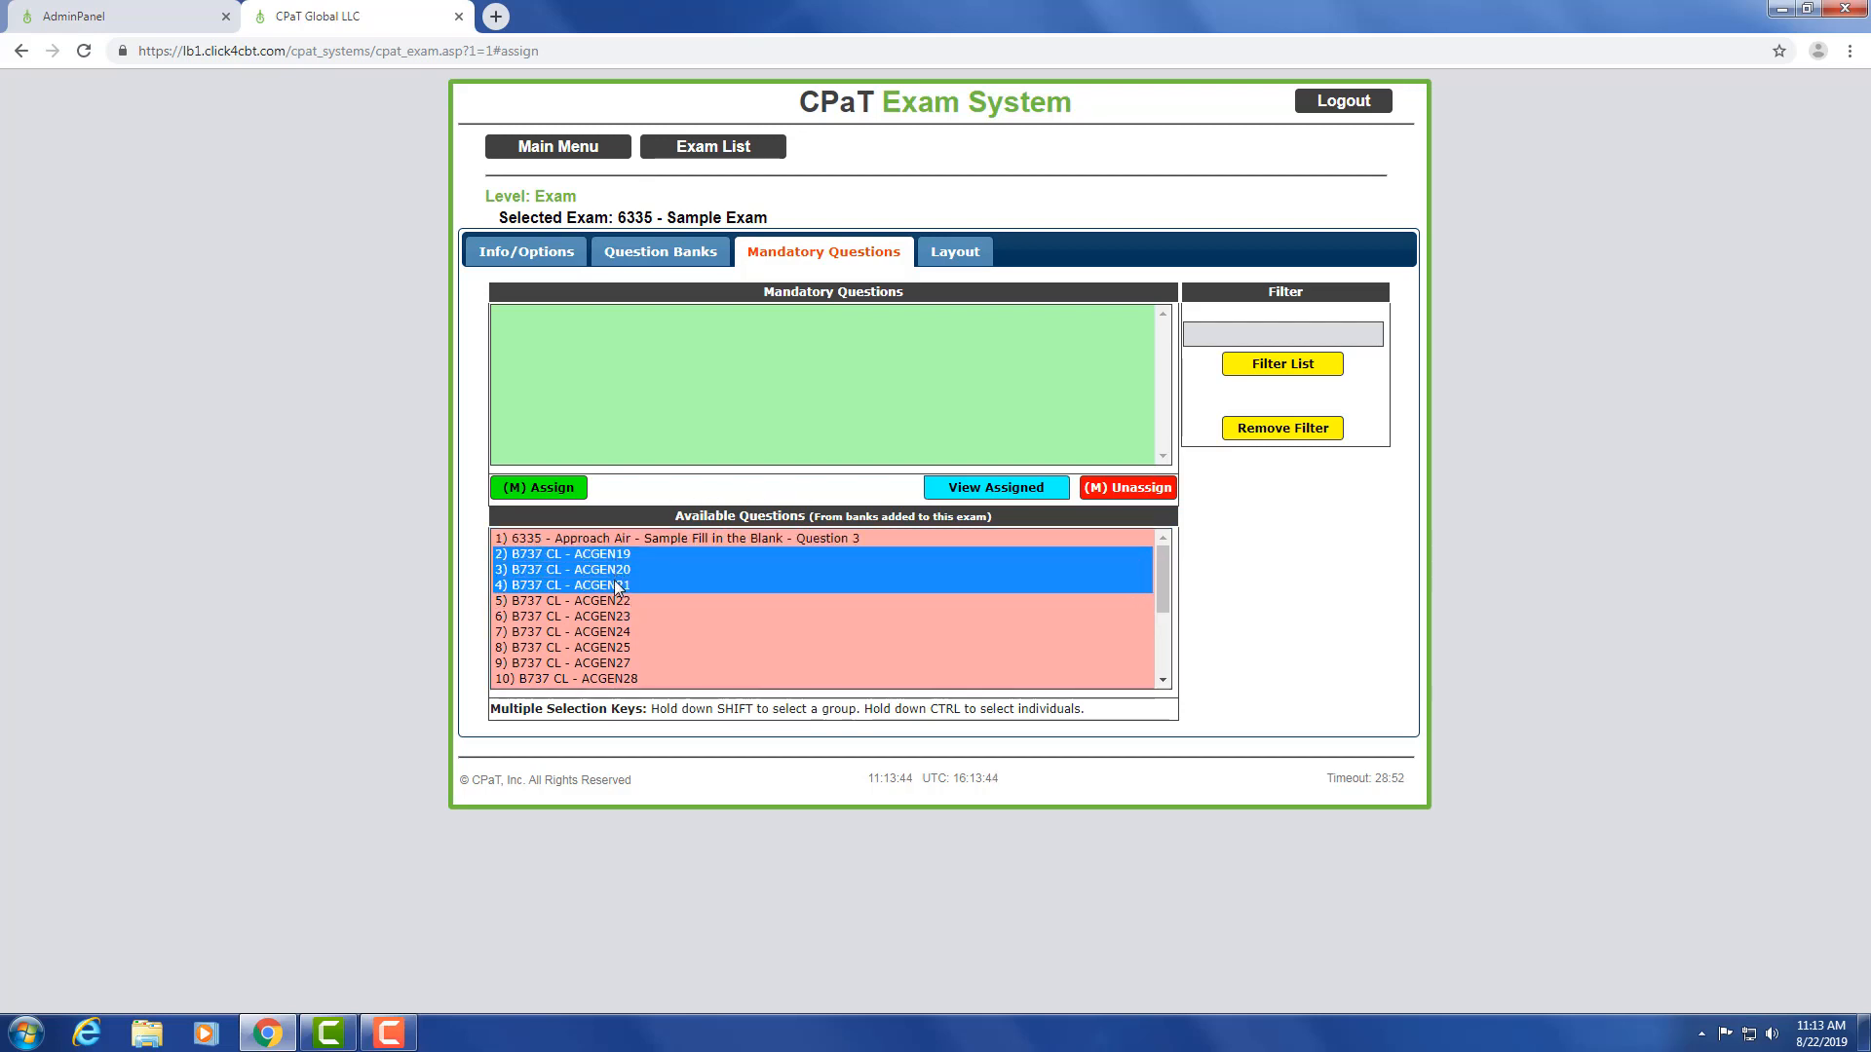
pyautogui.click(551, 489)
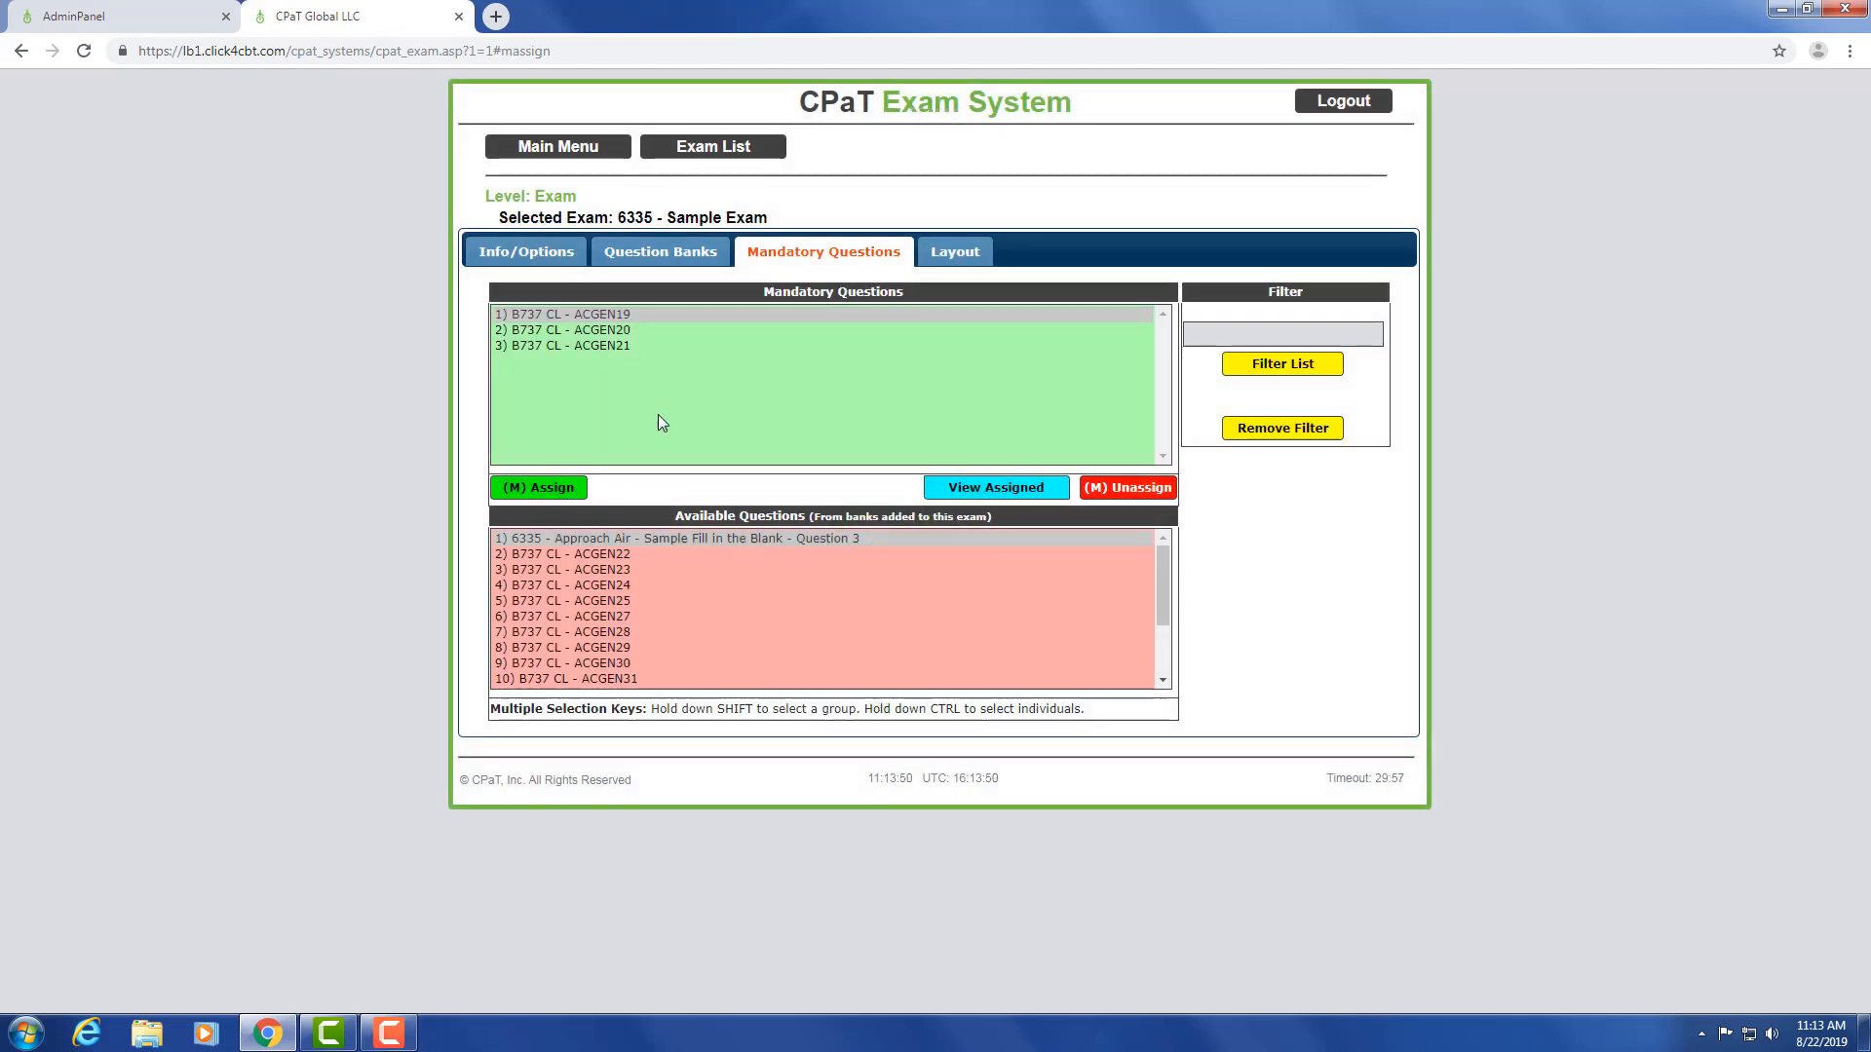
pyautogui.click(616, 348)
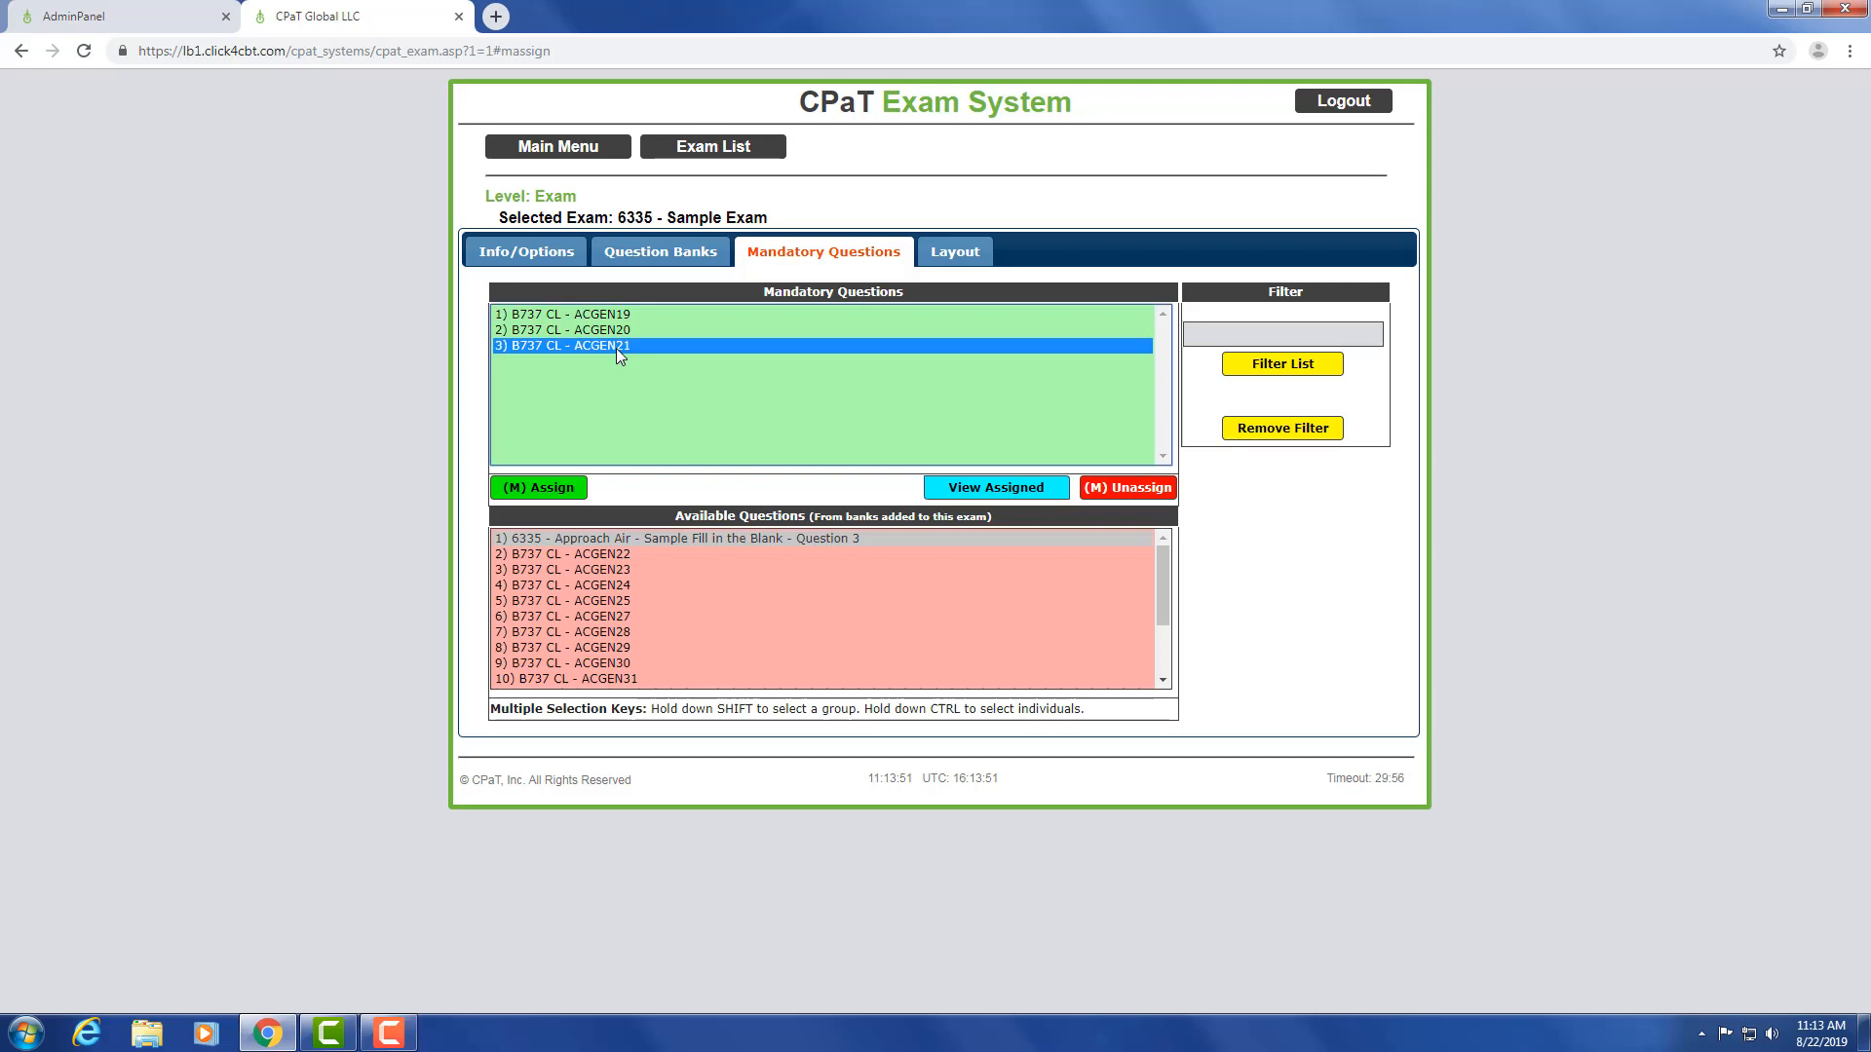
pyautogui.click(1144, 497)
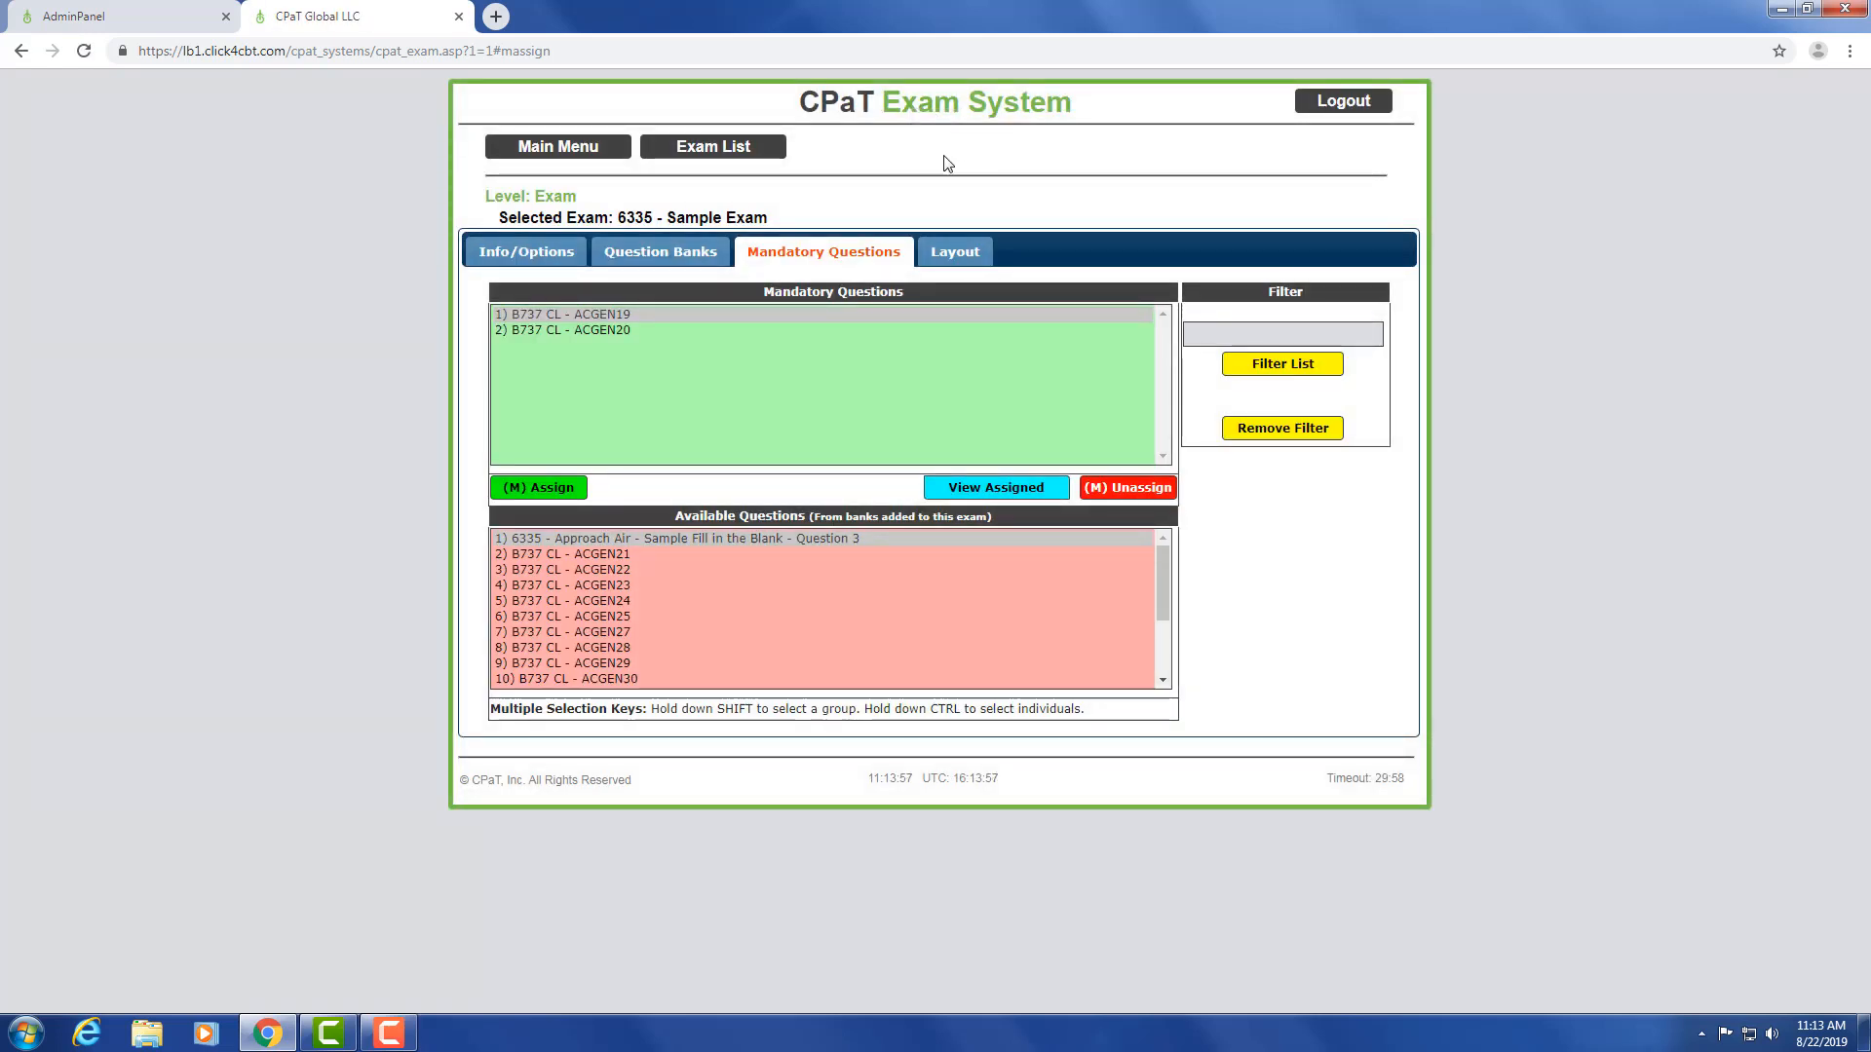
# - Review the exam's layout, examining its mandatory and randomly selected questions with their answers
pyautogui.click(945, 255)
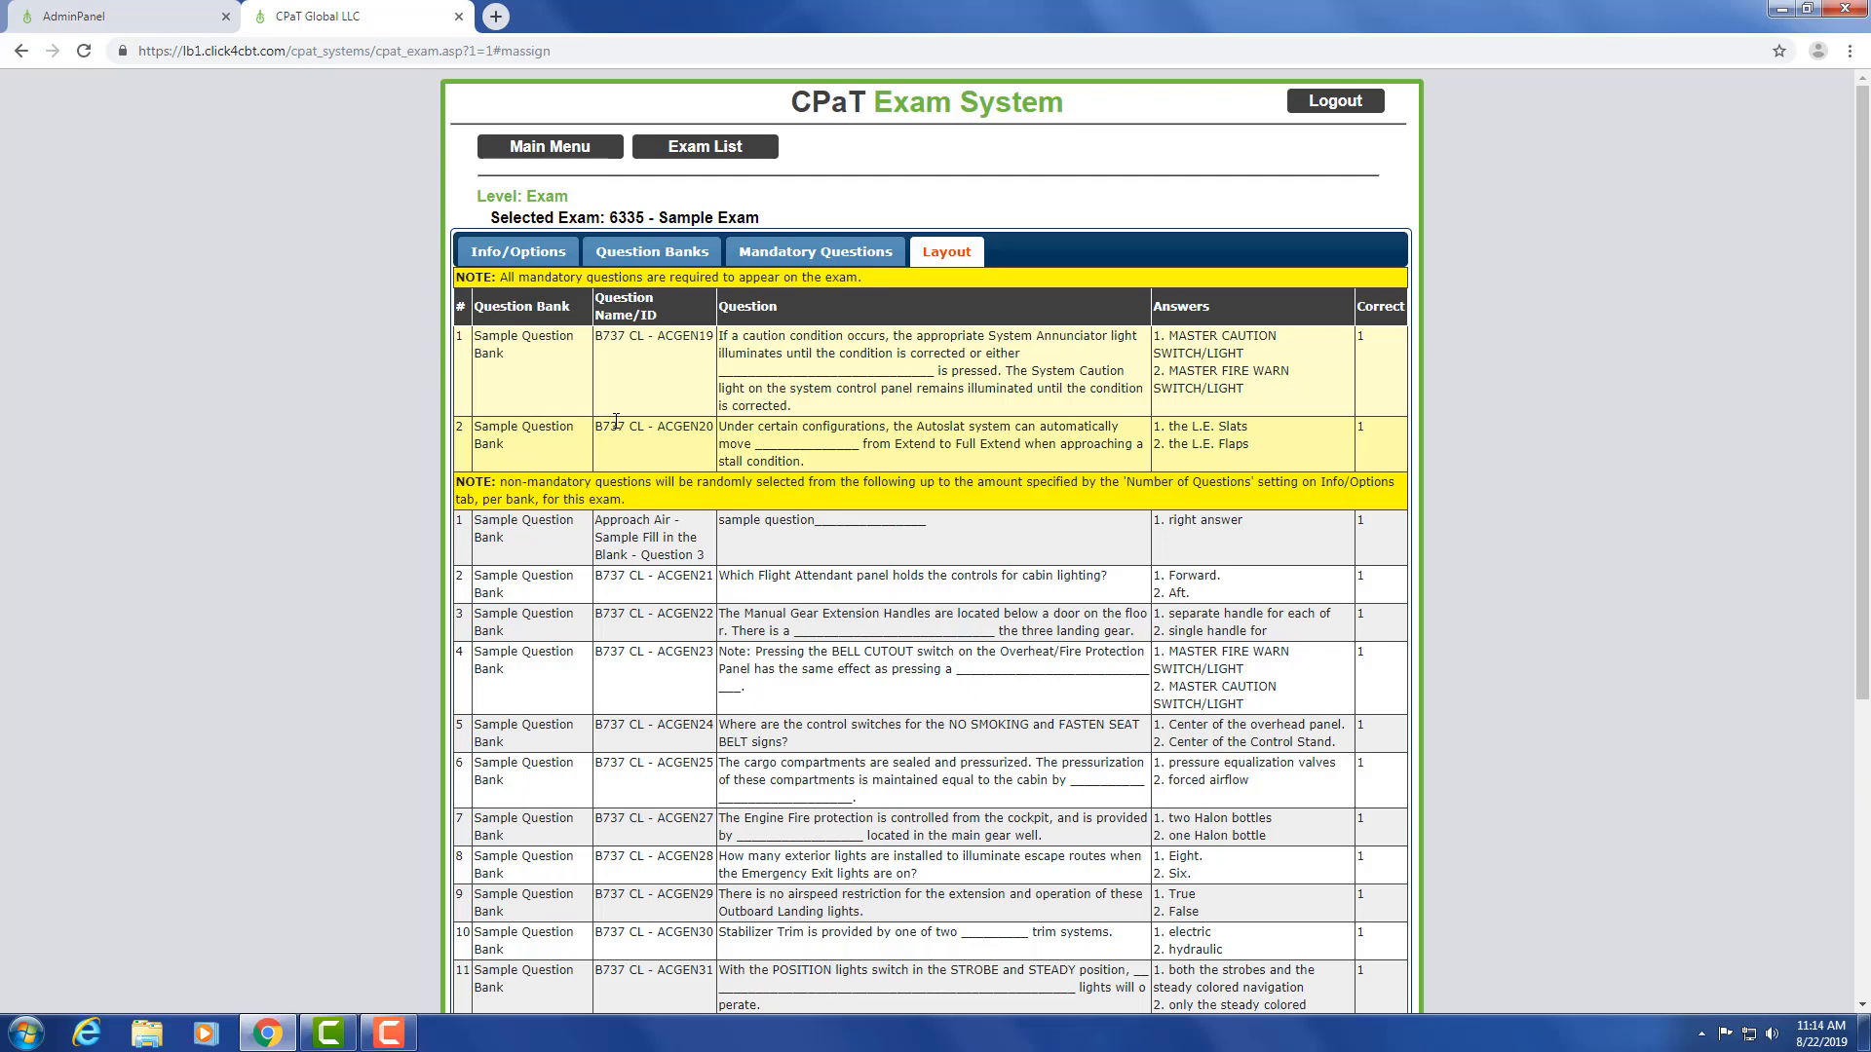
pyautogui.scroll(-4, 616, 421)
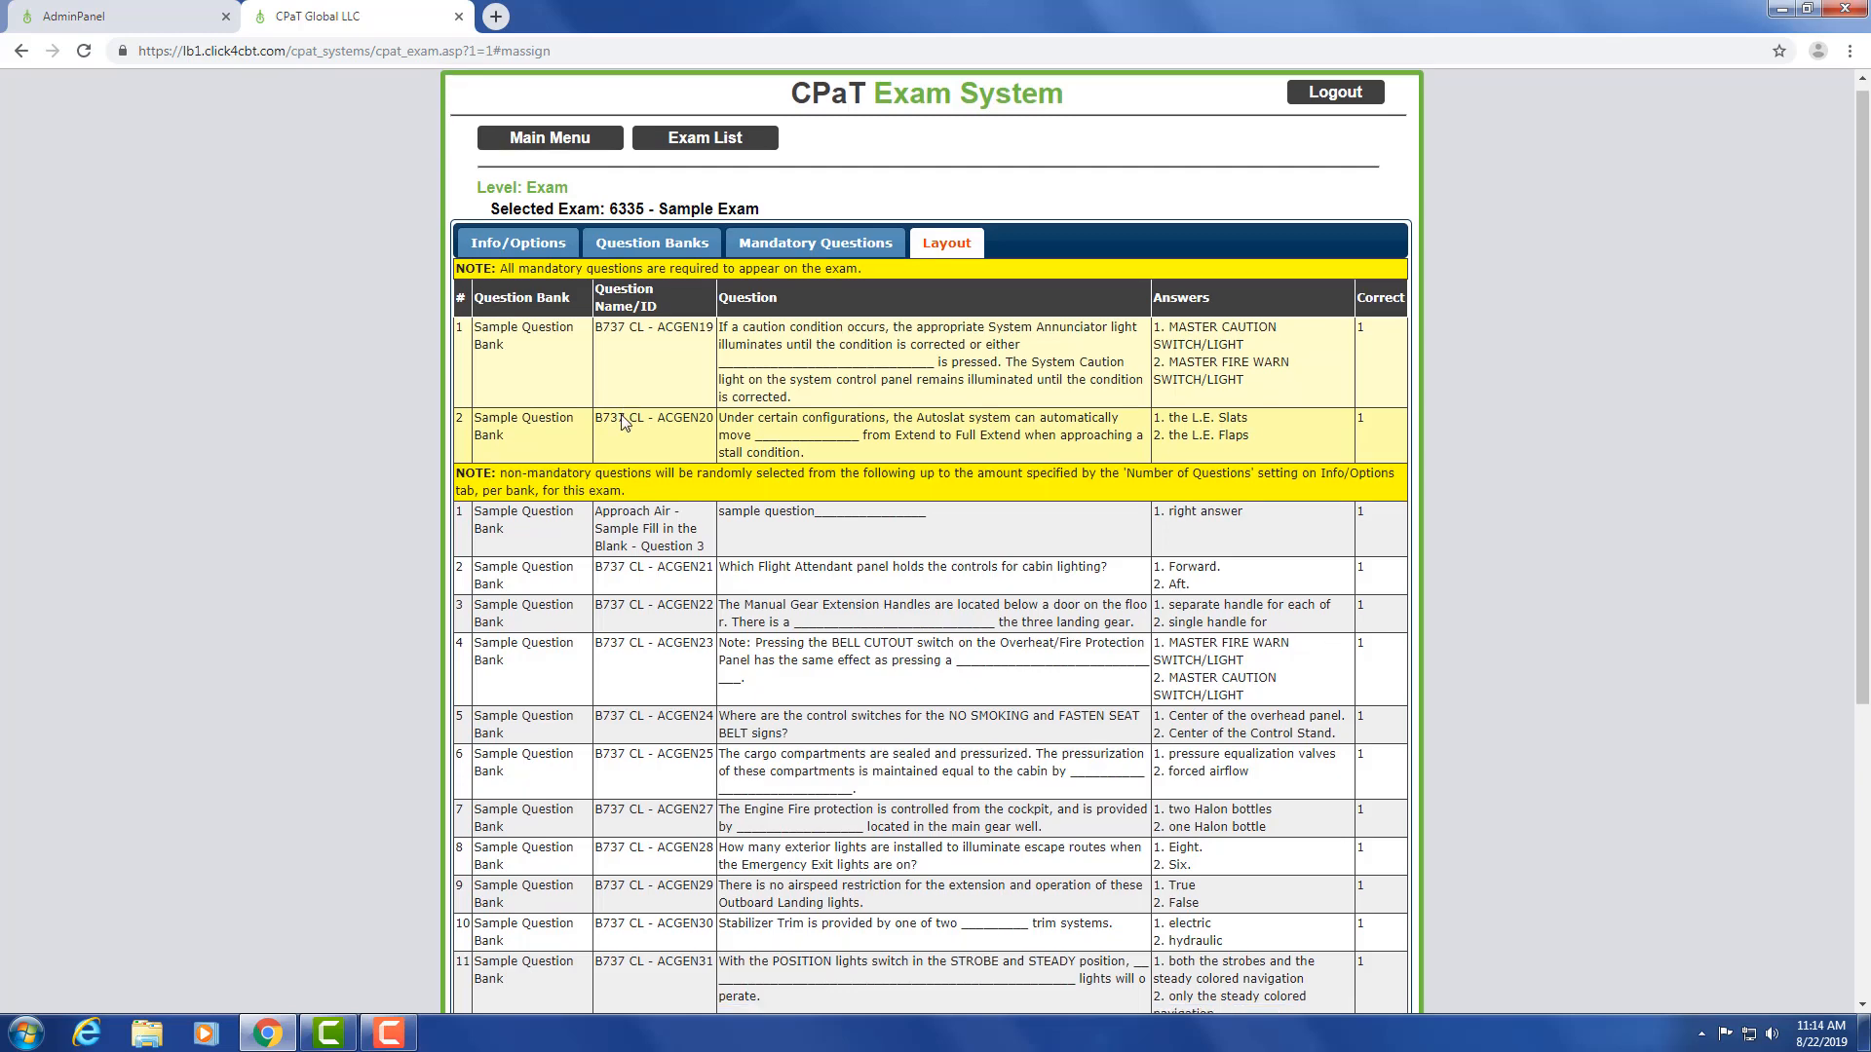
pyautogui.scroll(-2, 625, 409)
pyautogui.scroll(6, 625, 405)
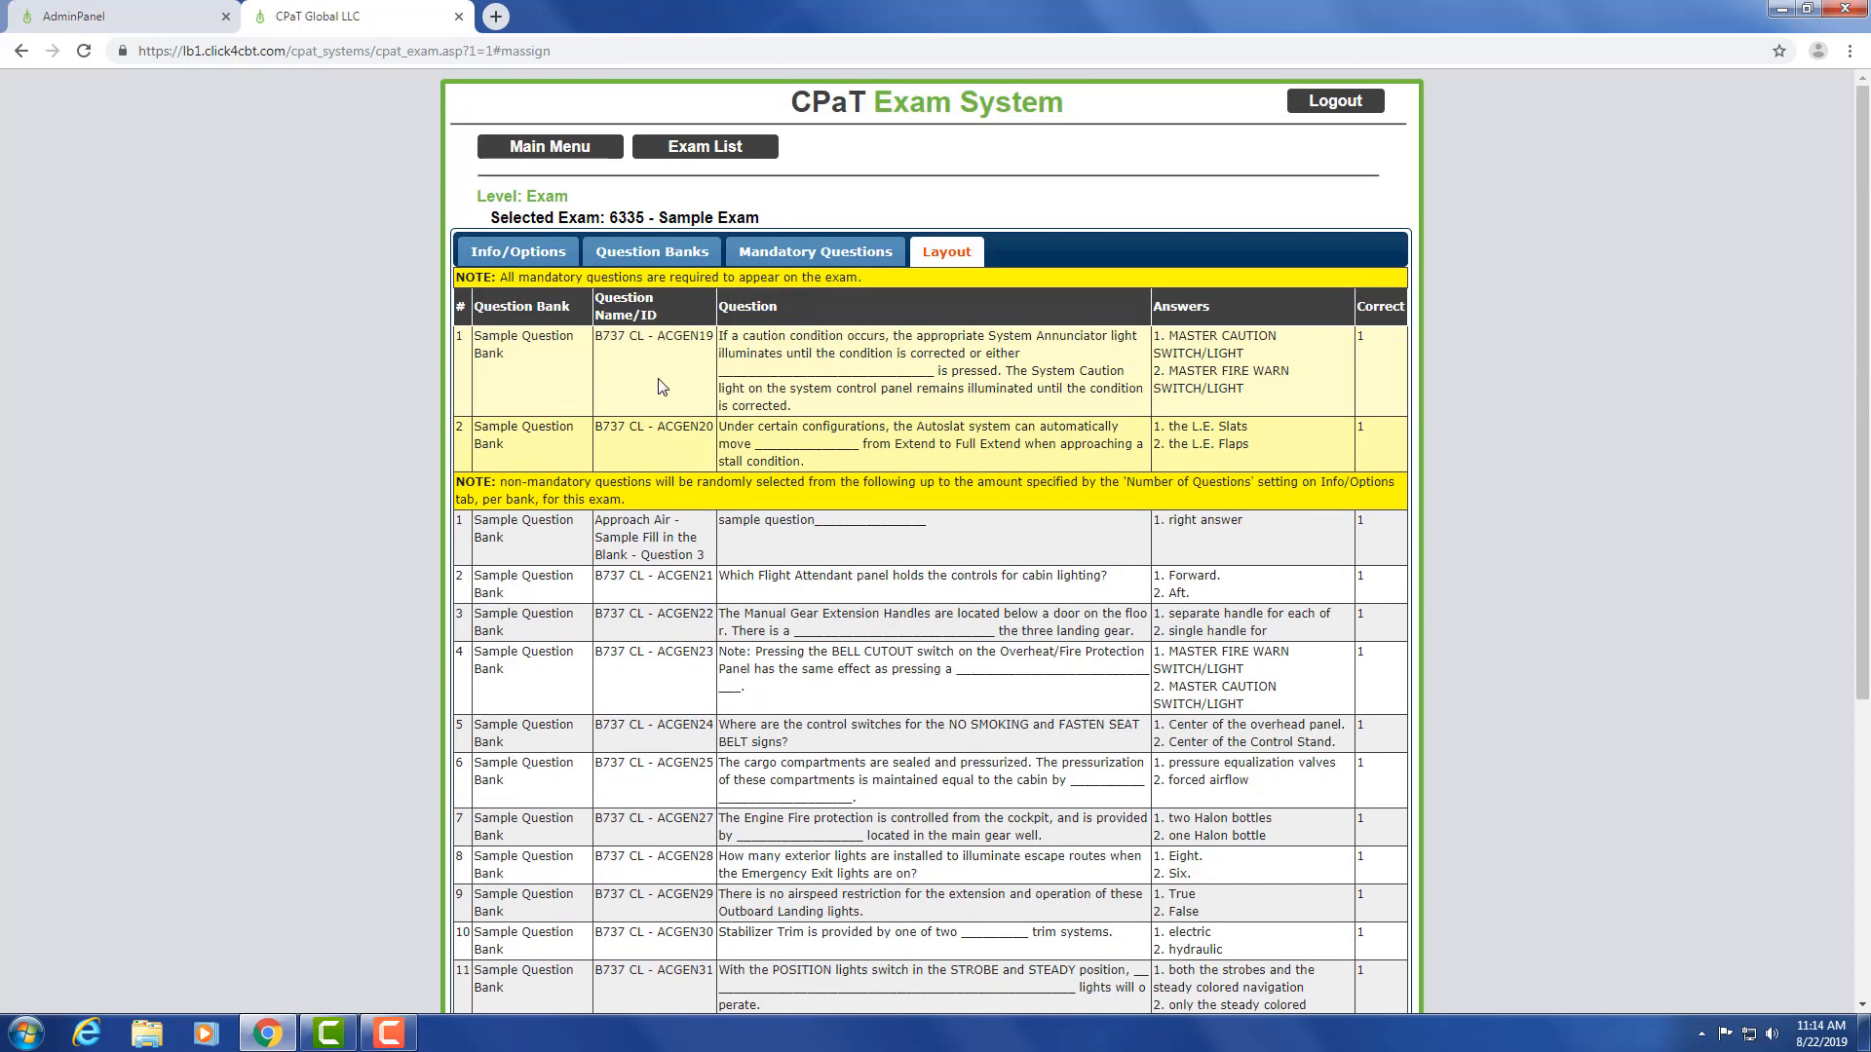
pyautogui.scroll(-3, 672, 595)
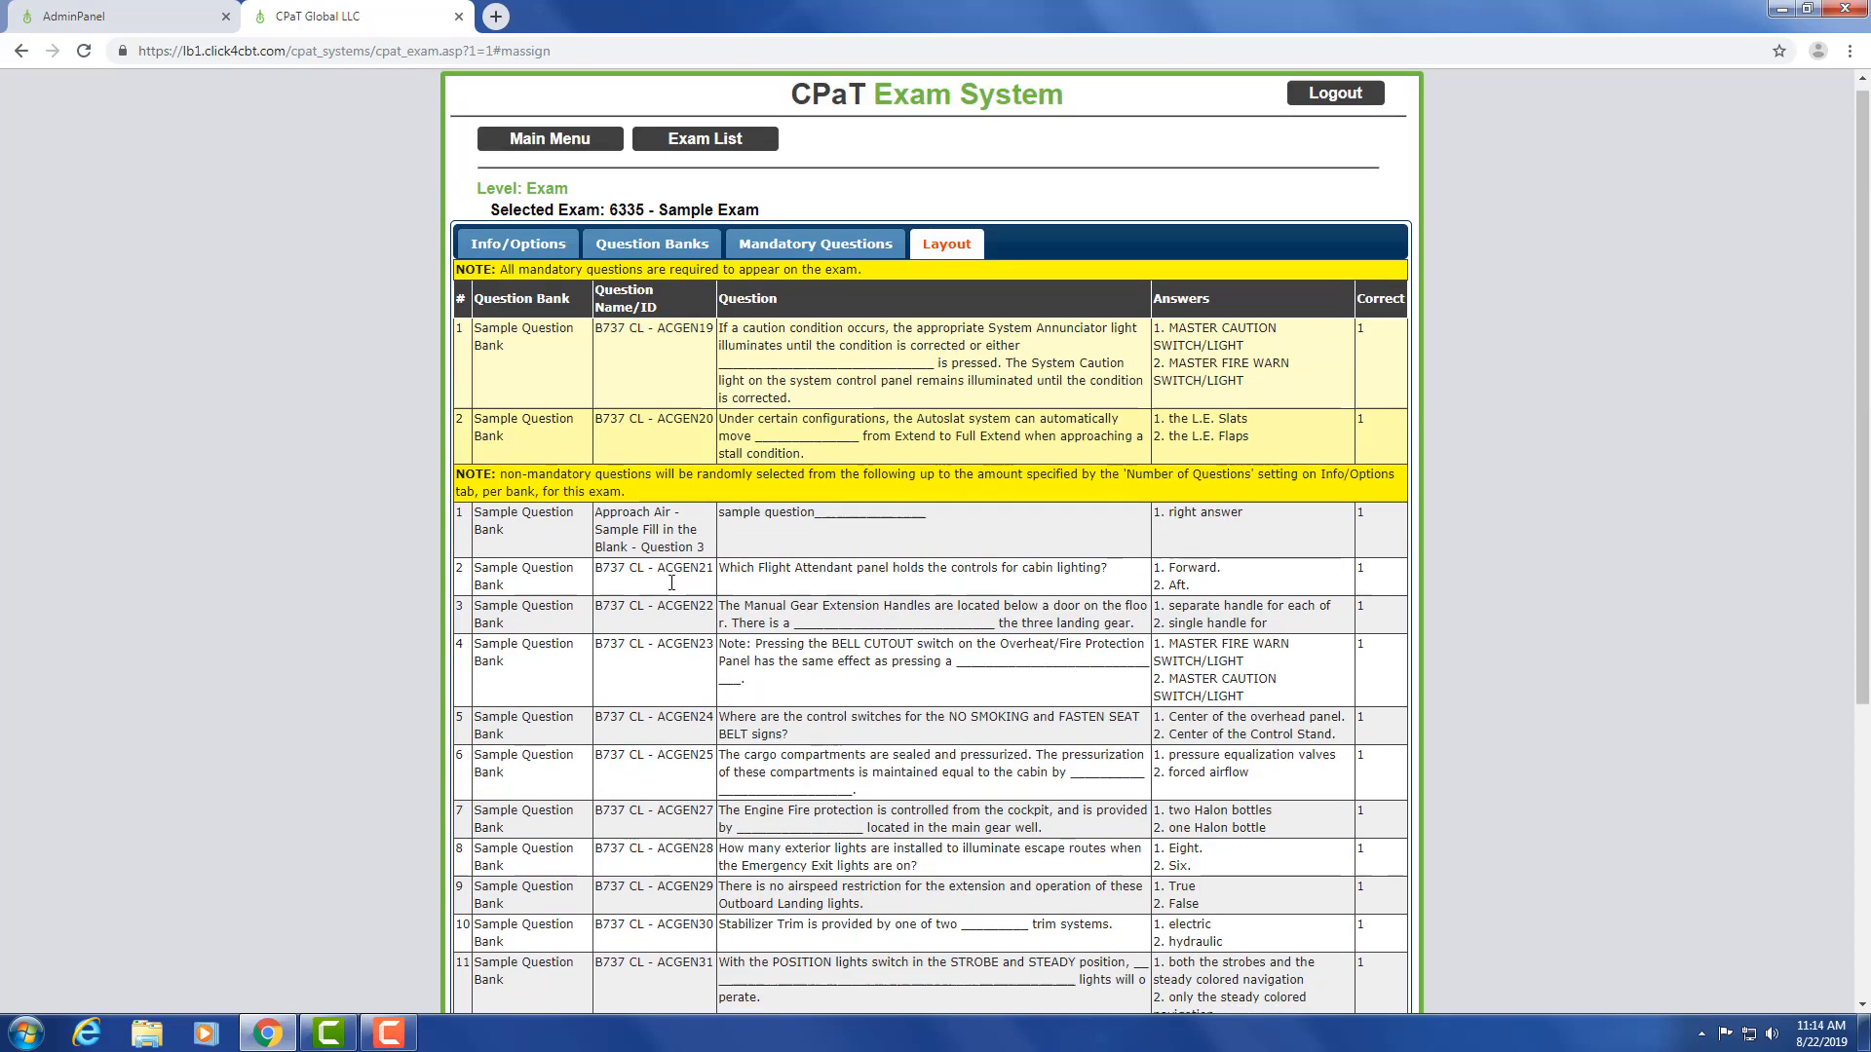
pyautogui.scroll(-1, 670, 590)
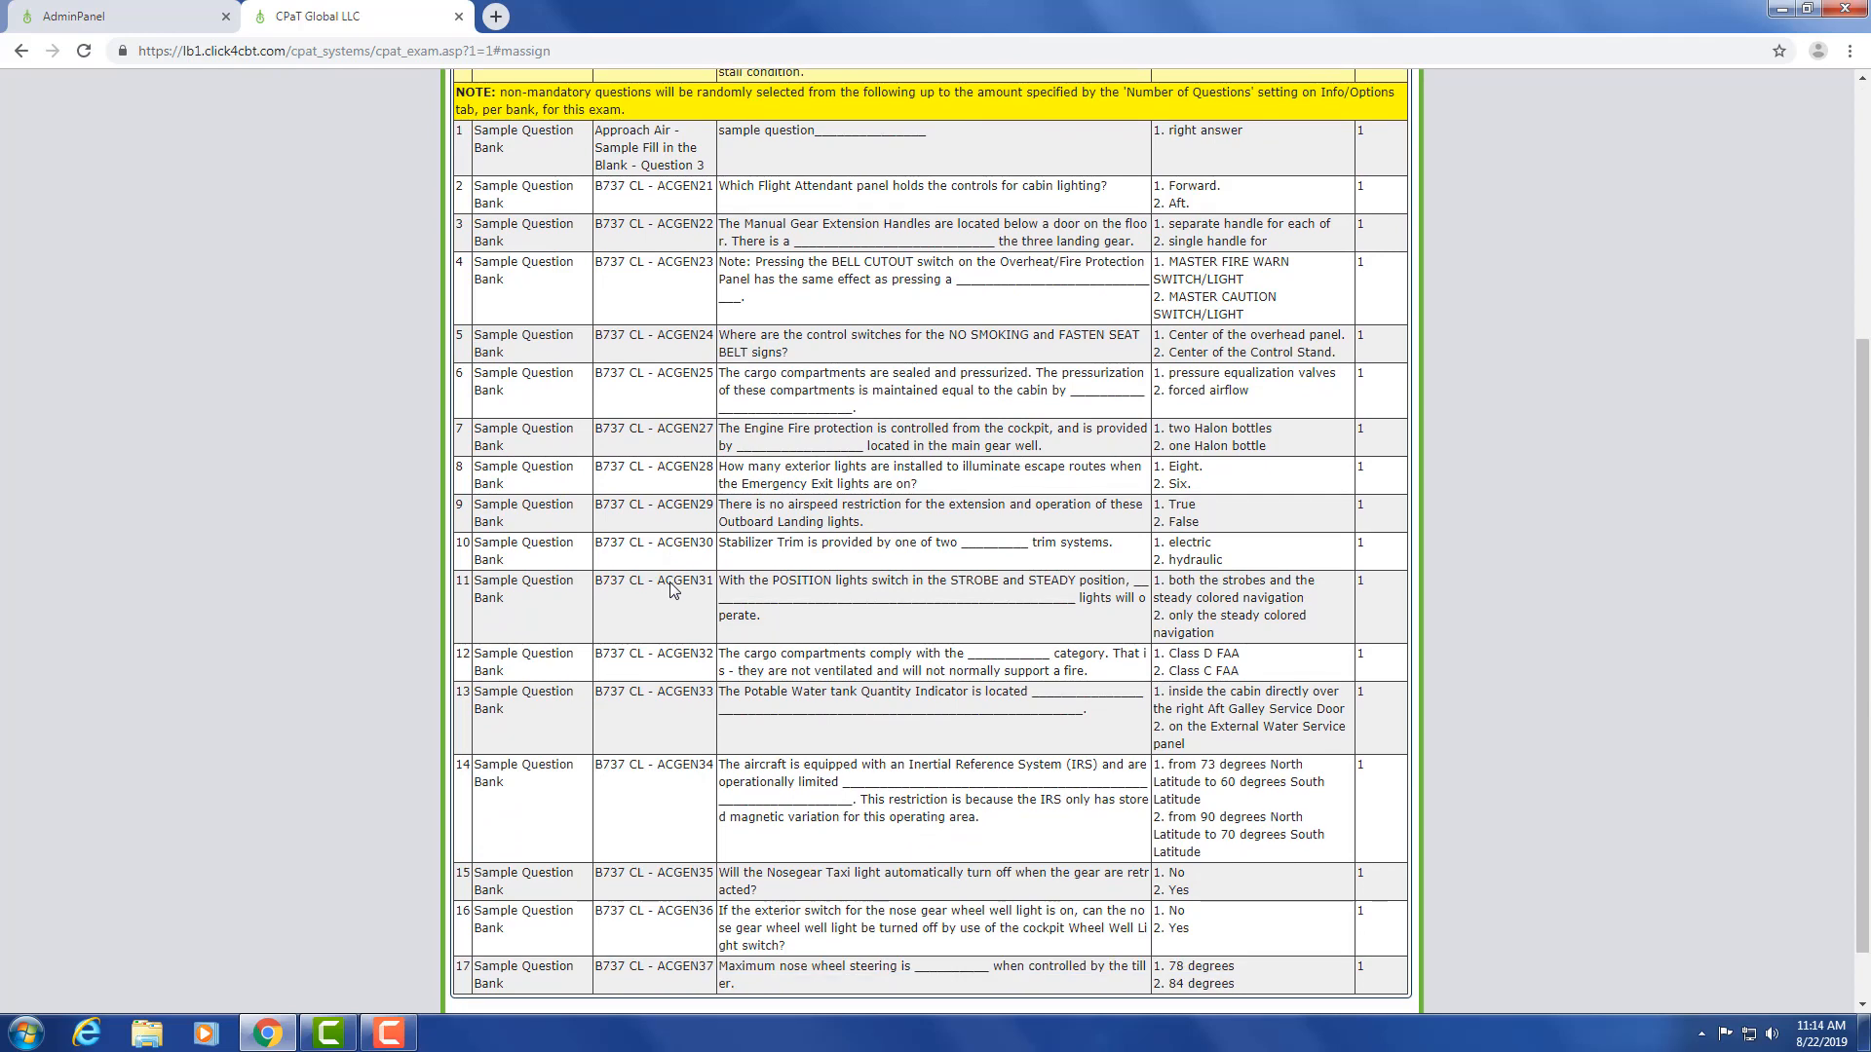
pyautogui.scroll(3, 670, 589)
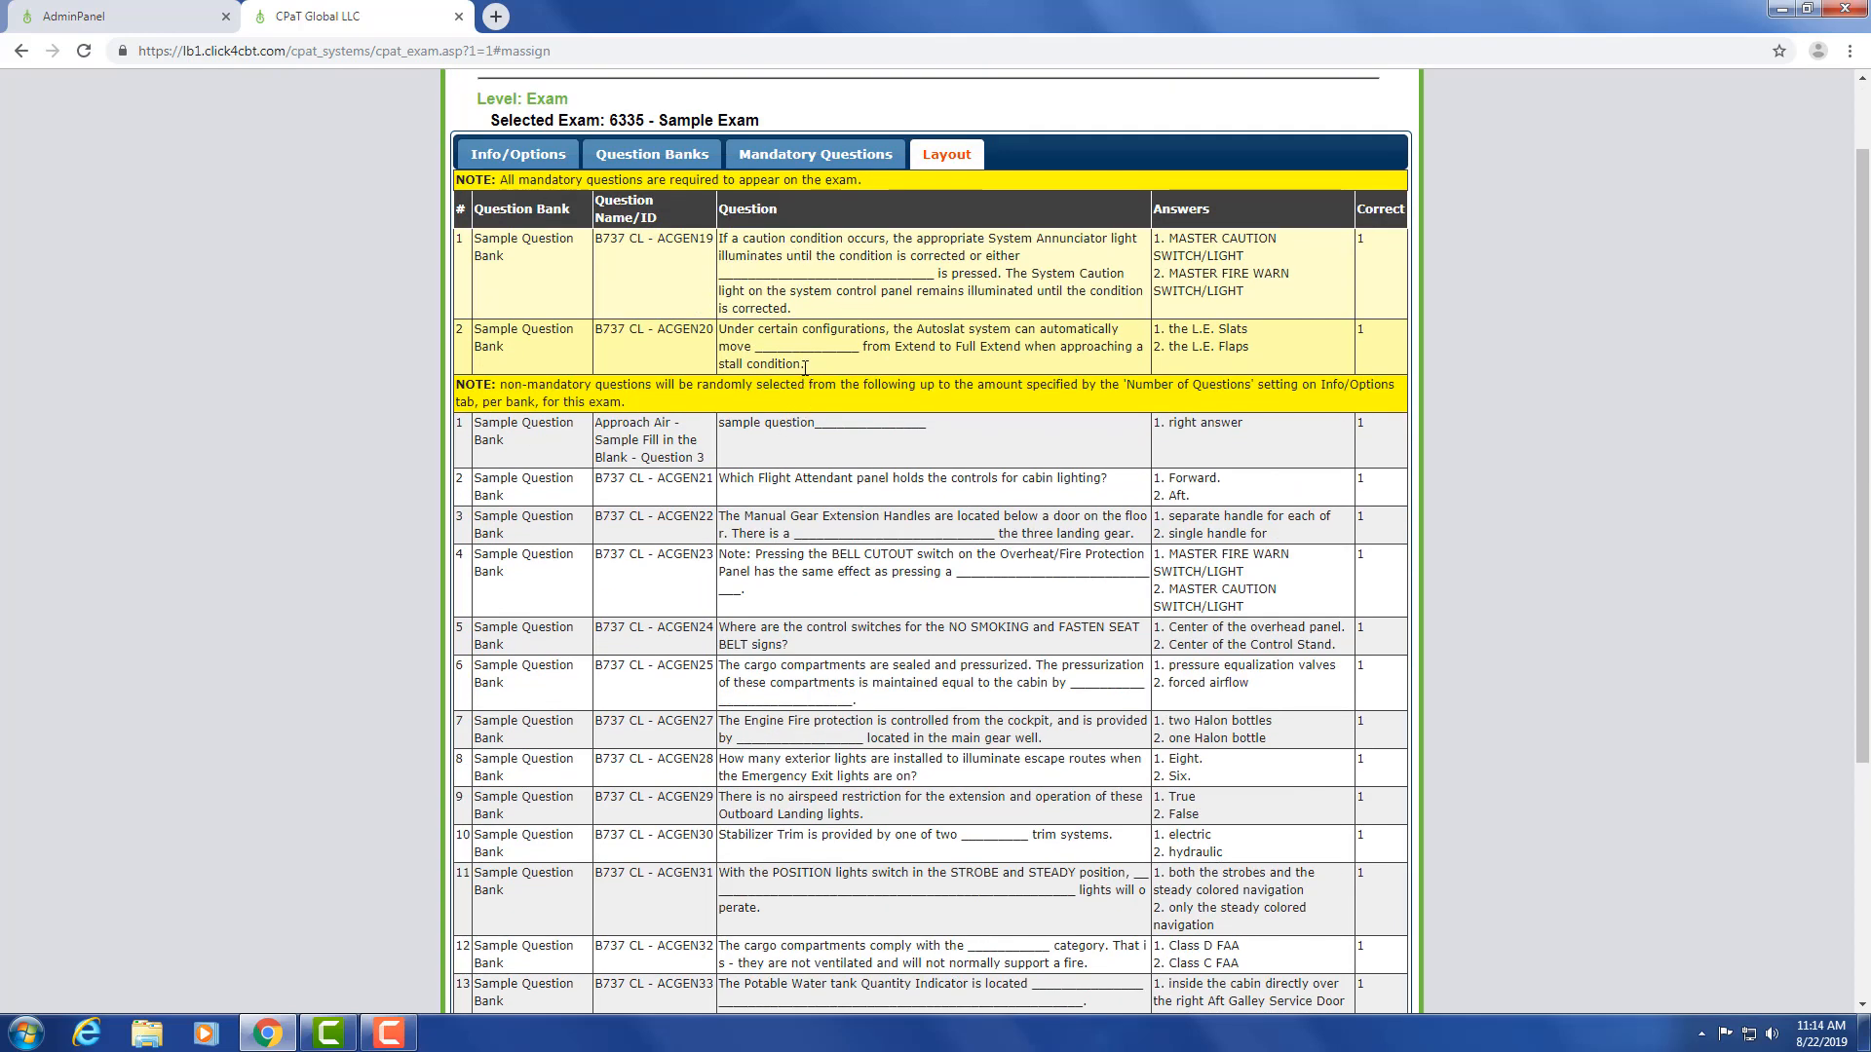
# - In the exam's options, set the number of questions taken from the Sample Question Bank to 10
pyautogui.click(552, 167)
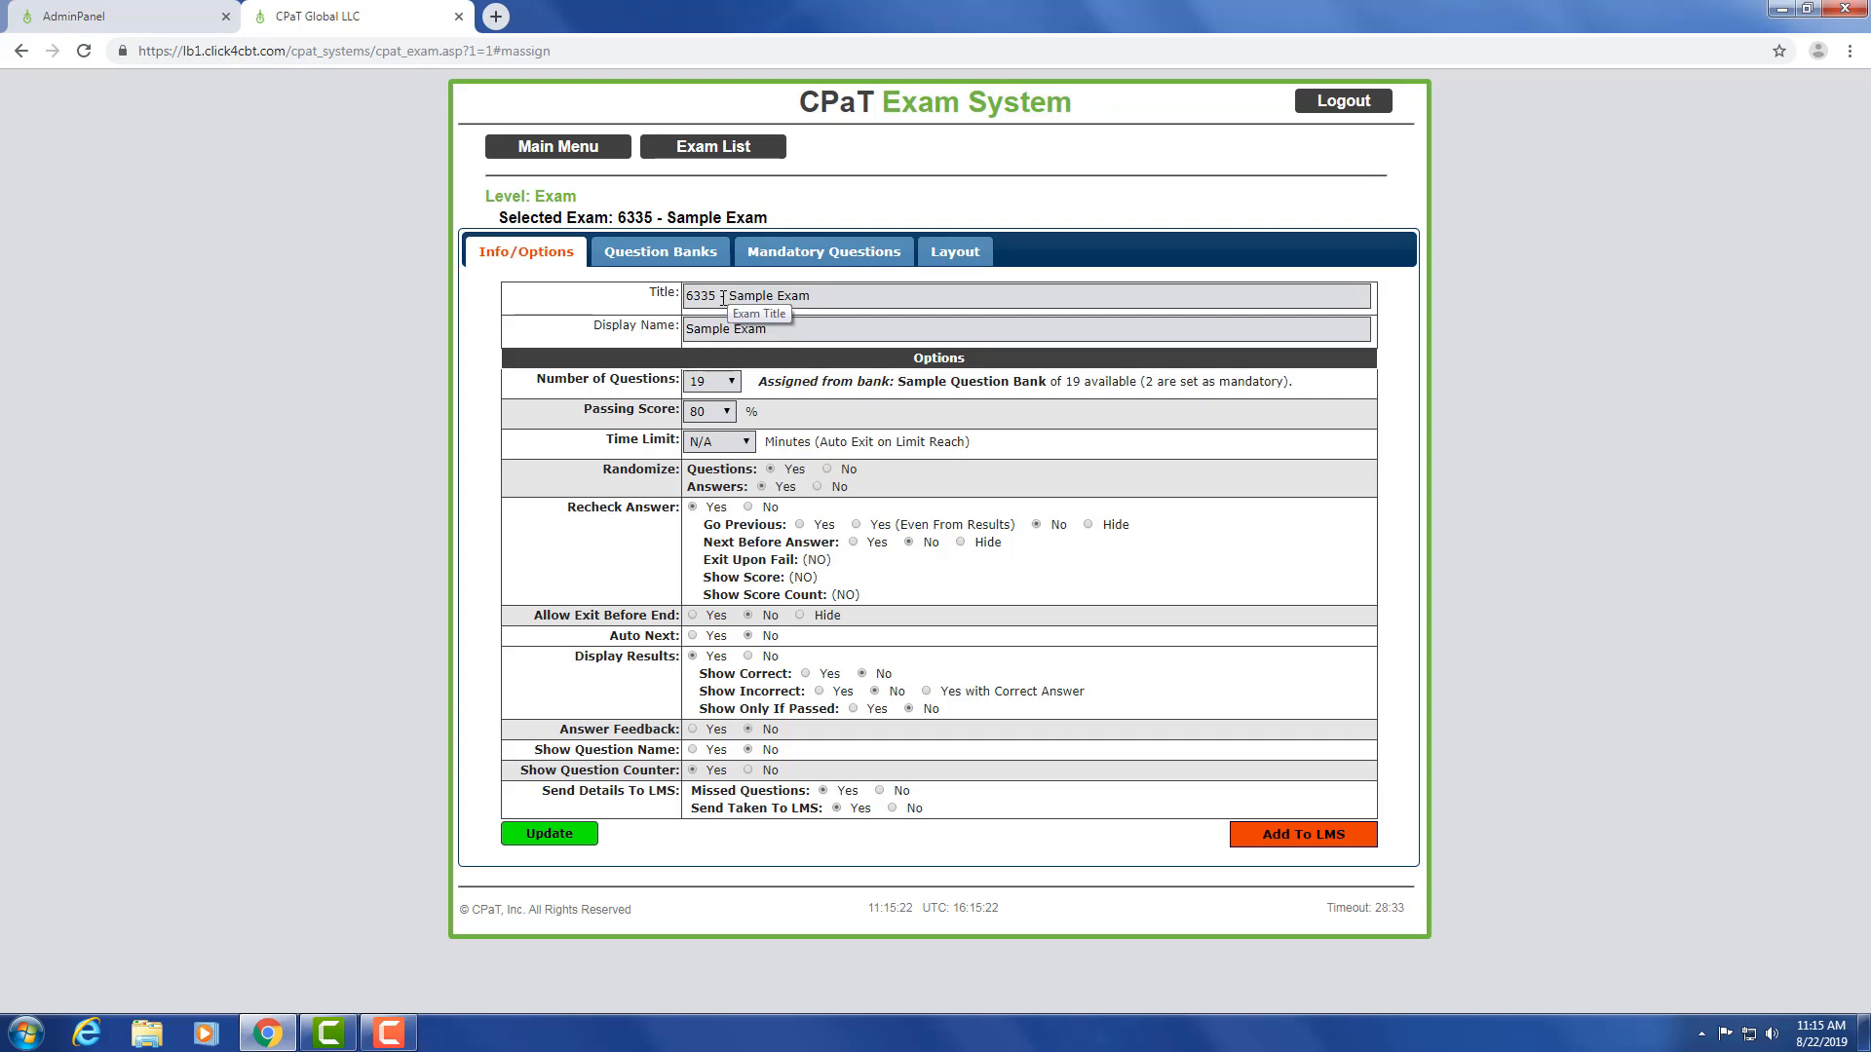
pyautogui.moveTo(690, 298); pyautogui.dragTo(716, 299)
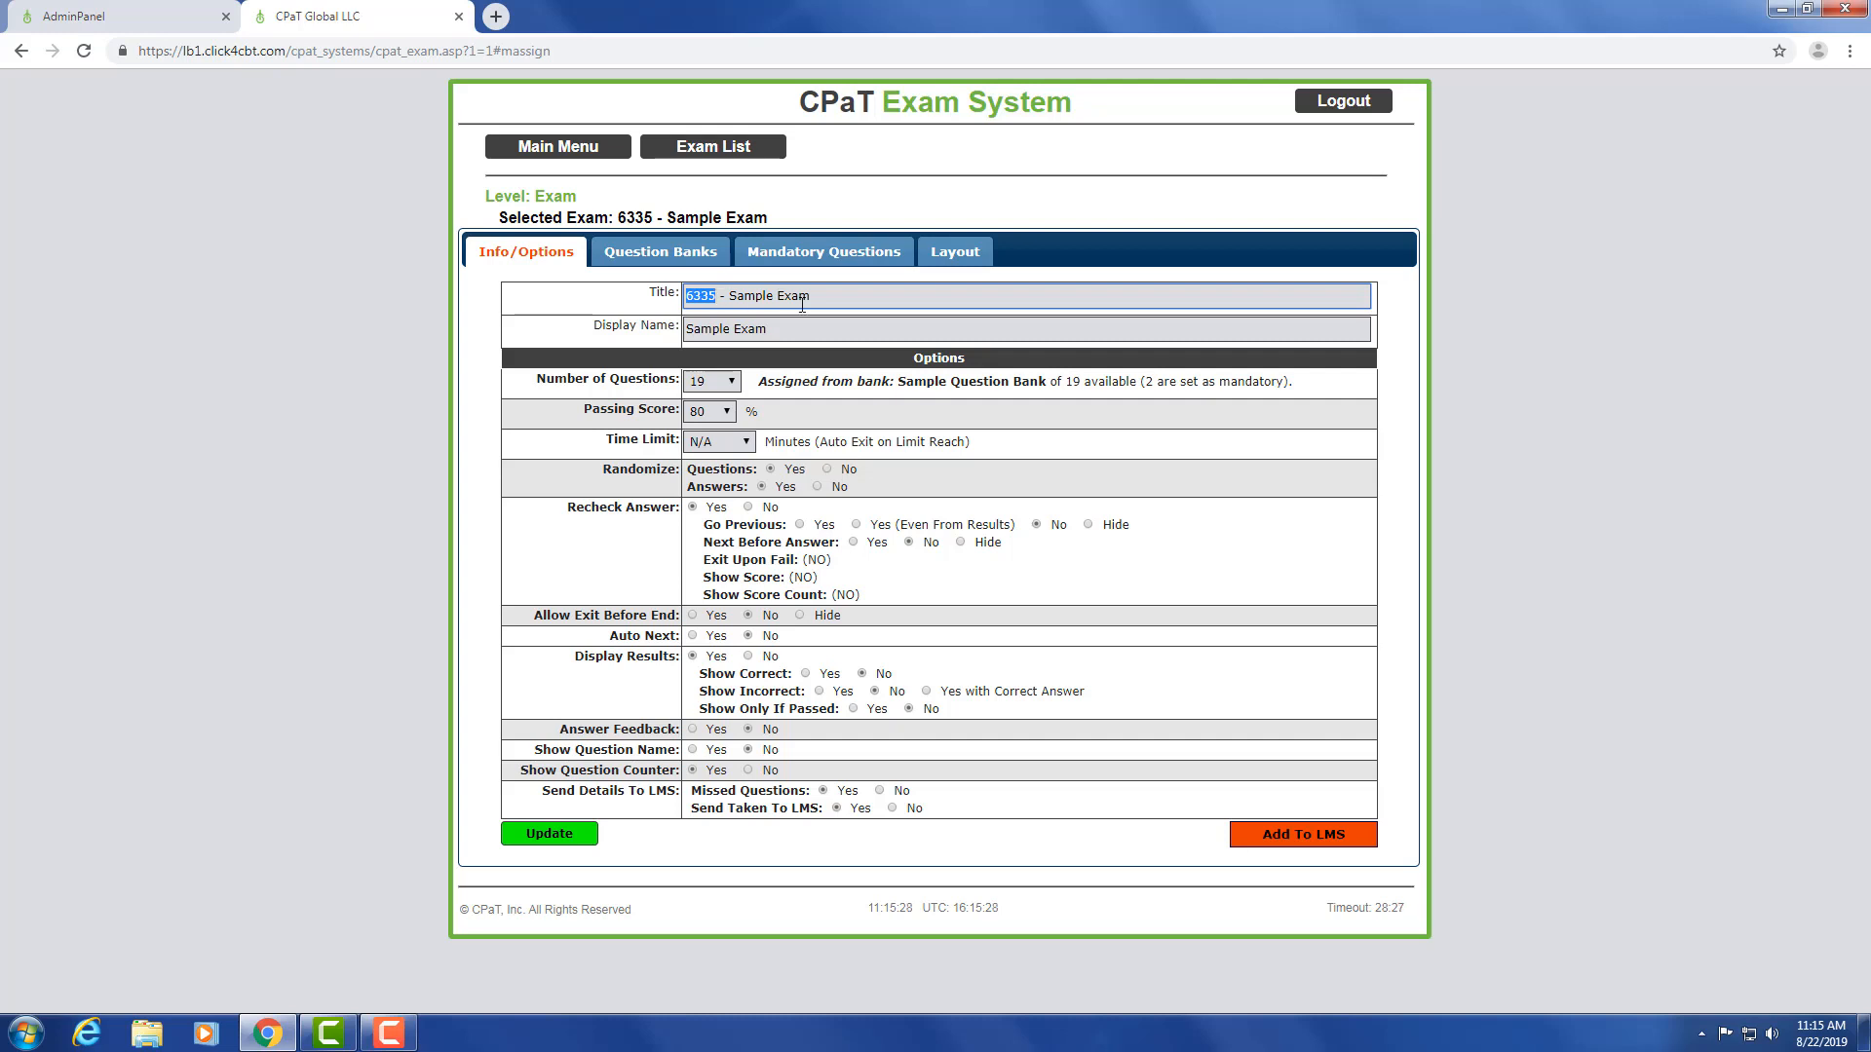
pyautogui.click(665, 348)
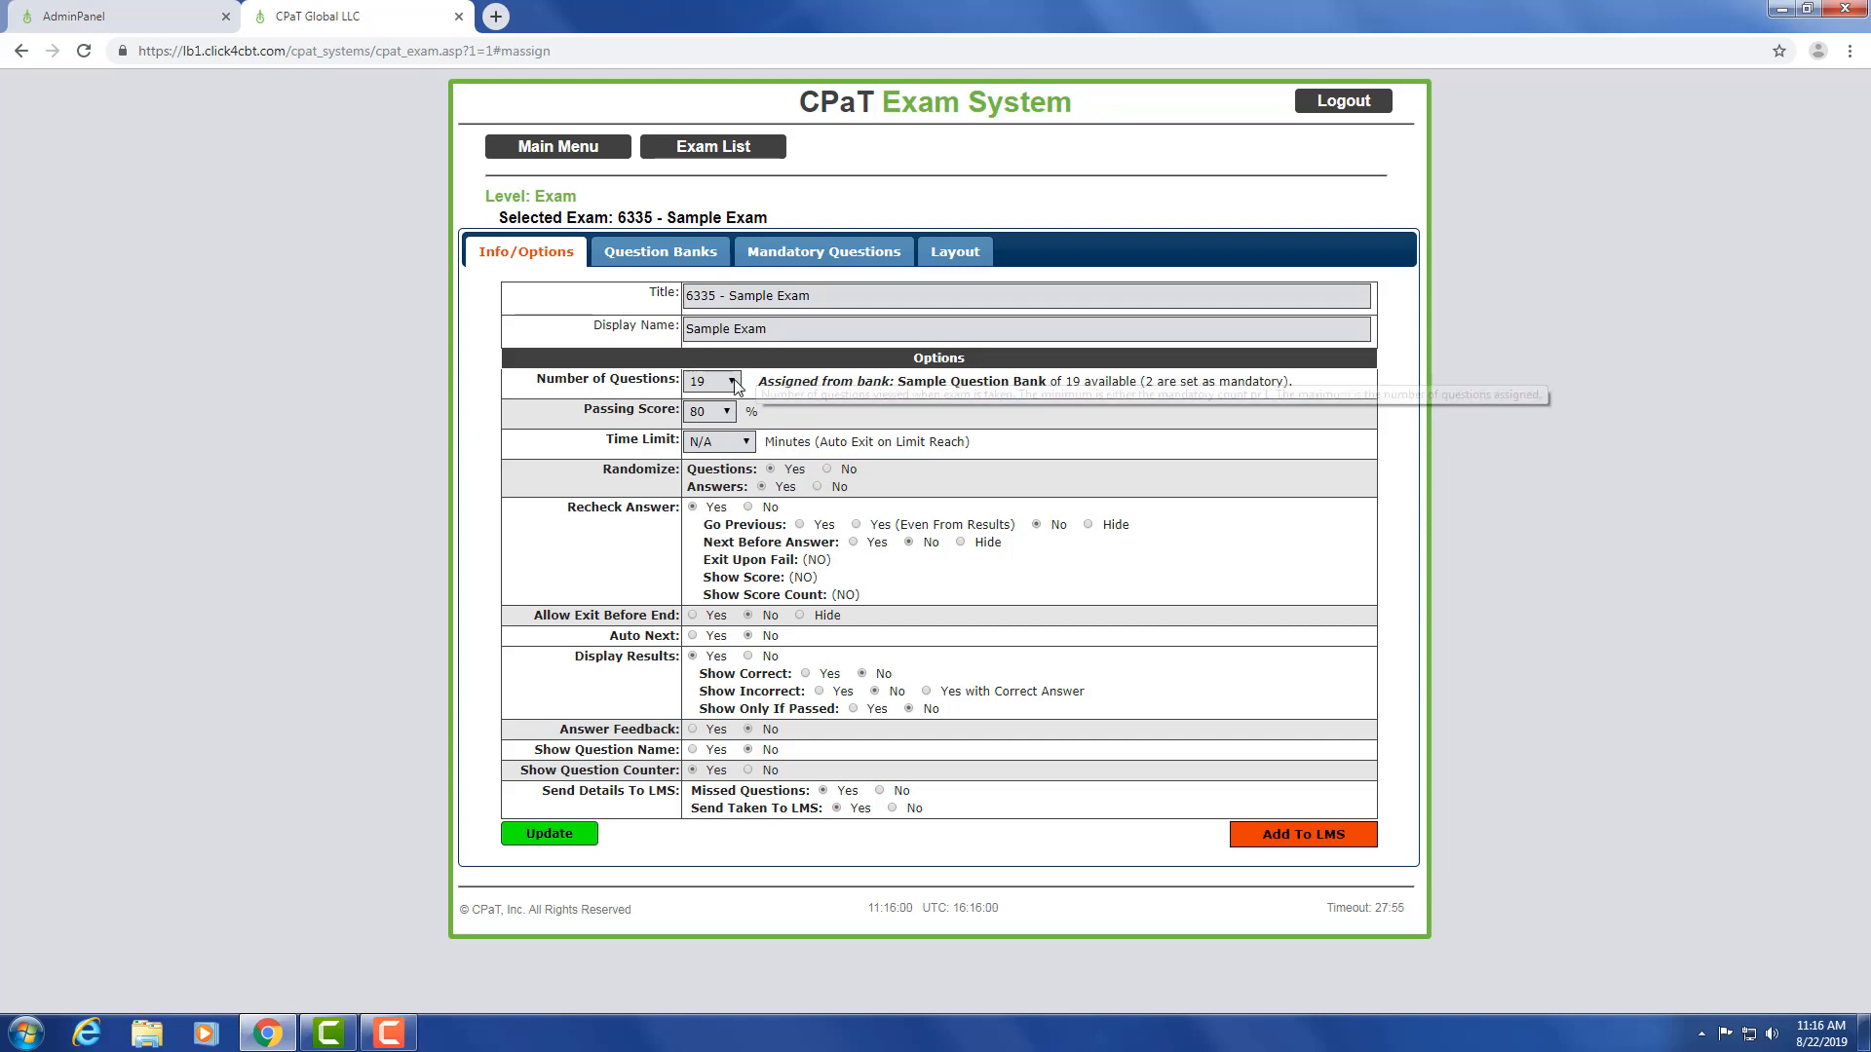
pyautogui.click(731, 381)
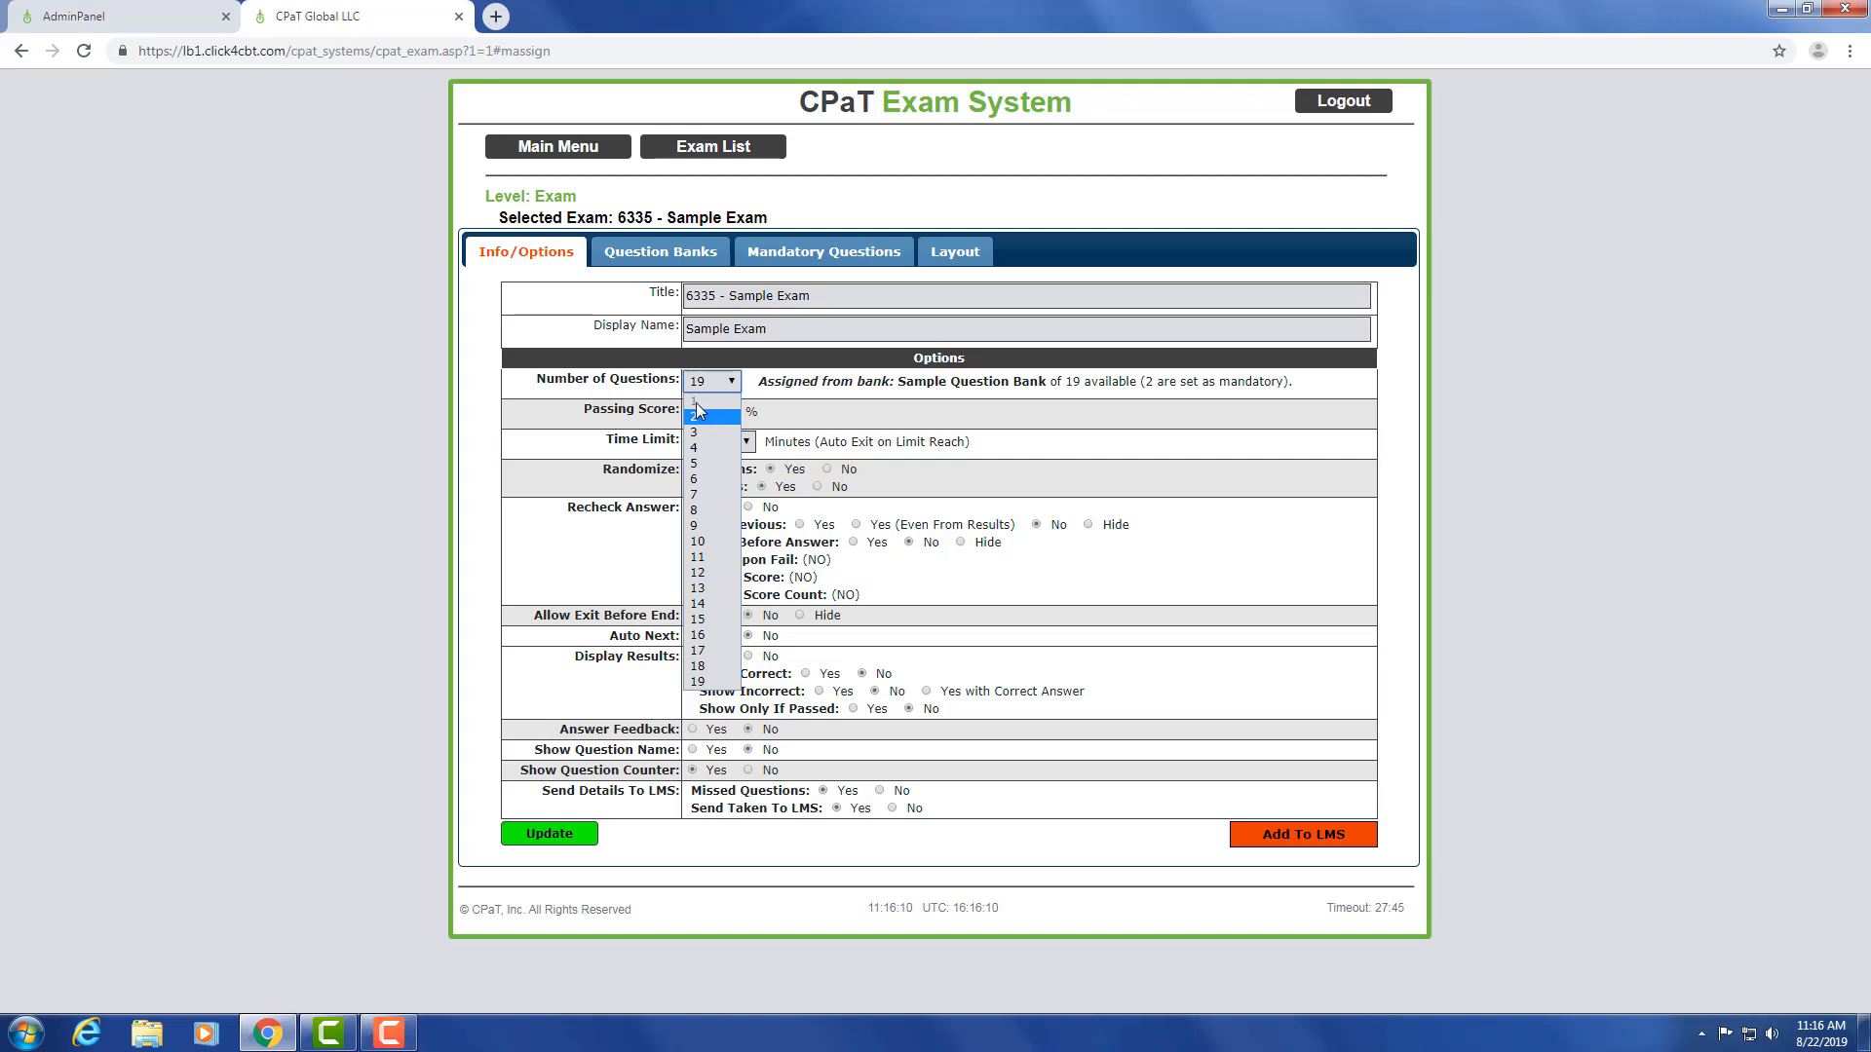
pyautogui.click(699, 542)
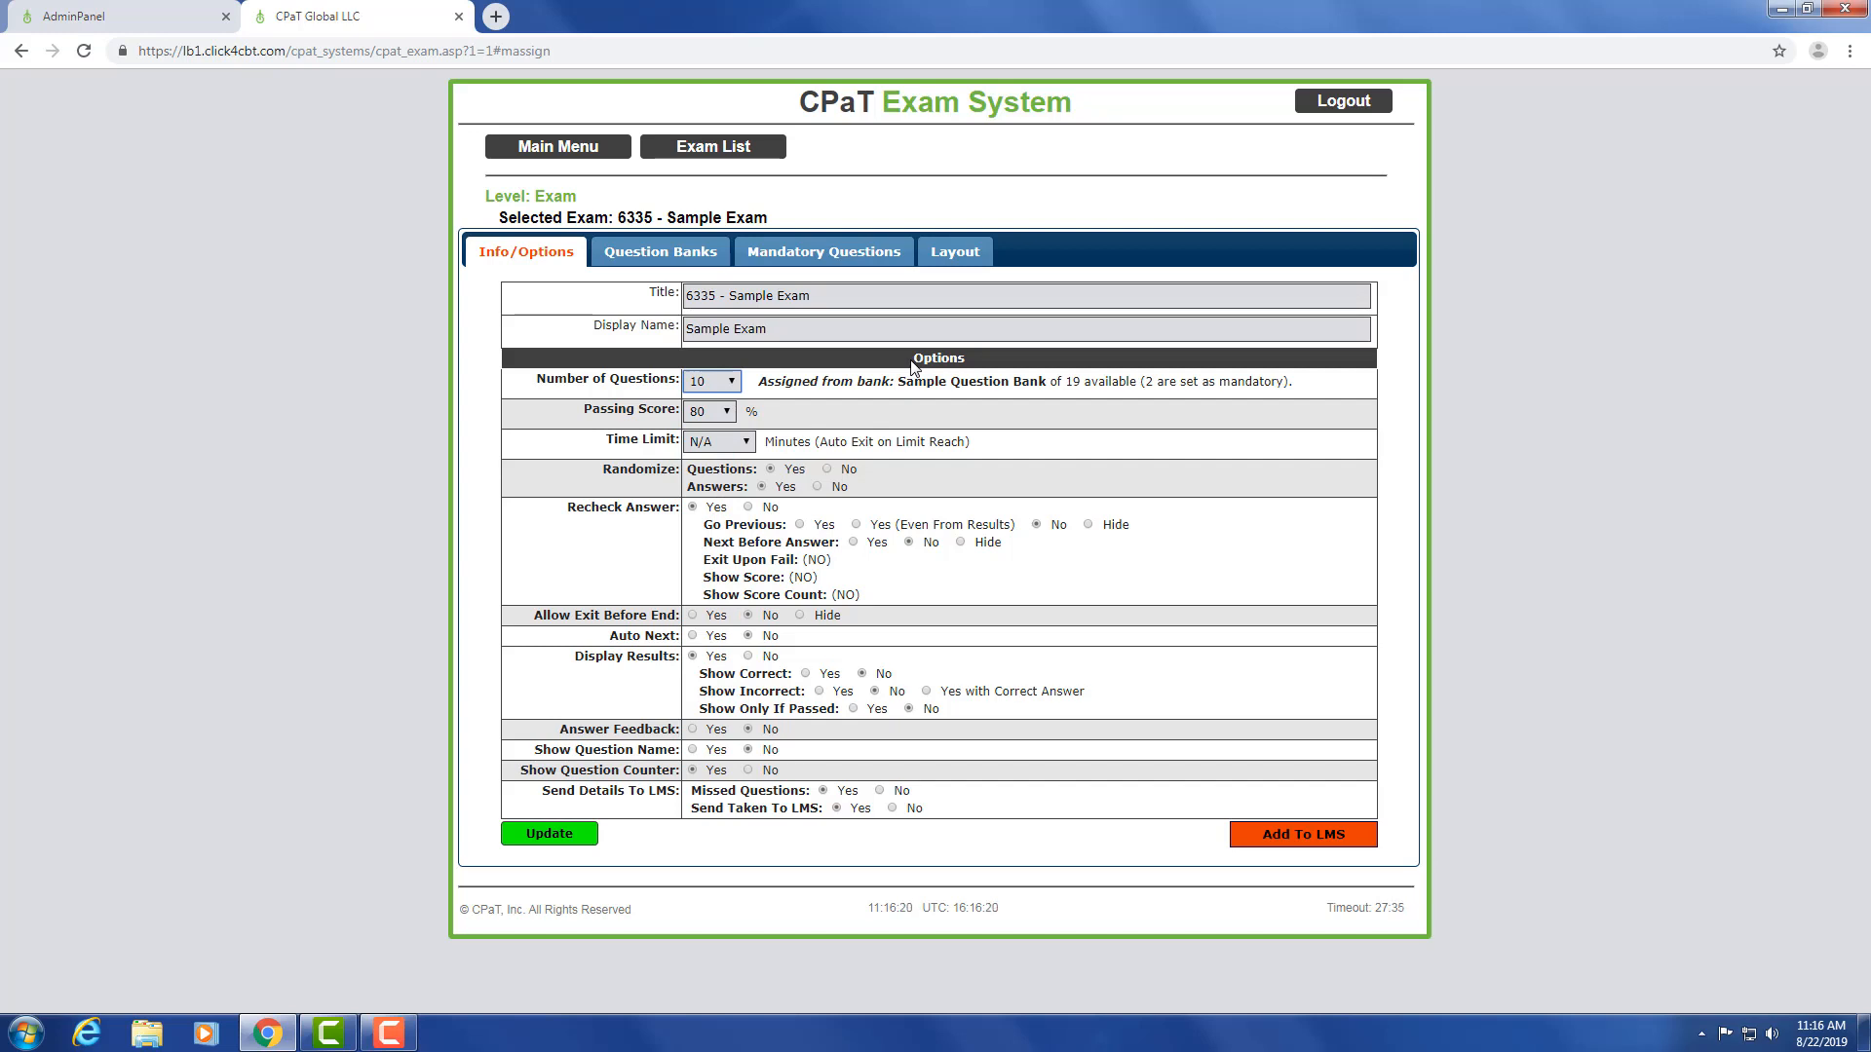
# - Set the exam's passing score to 85% and set Recheck Answer to No
pyautogui.click(728, 412)
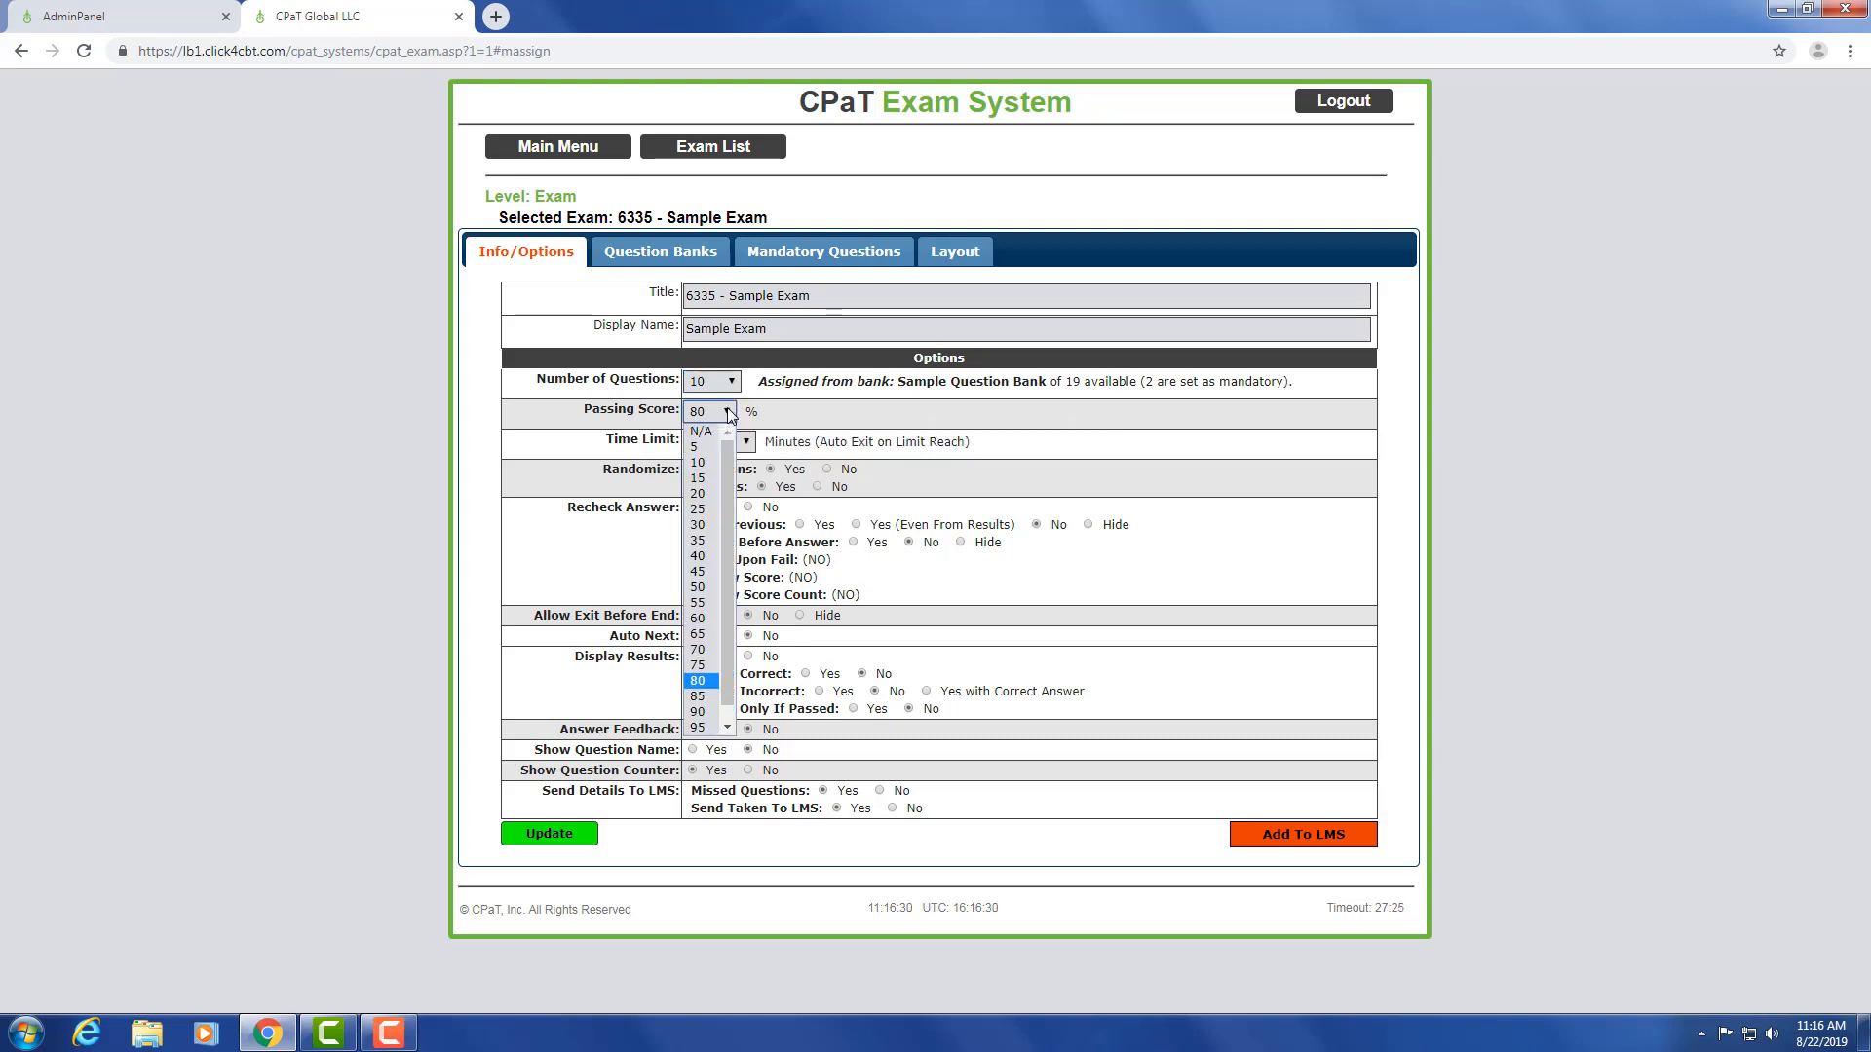
pyautogui.scroll(-1, 701, 526)
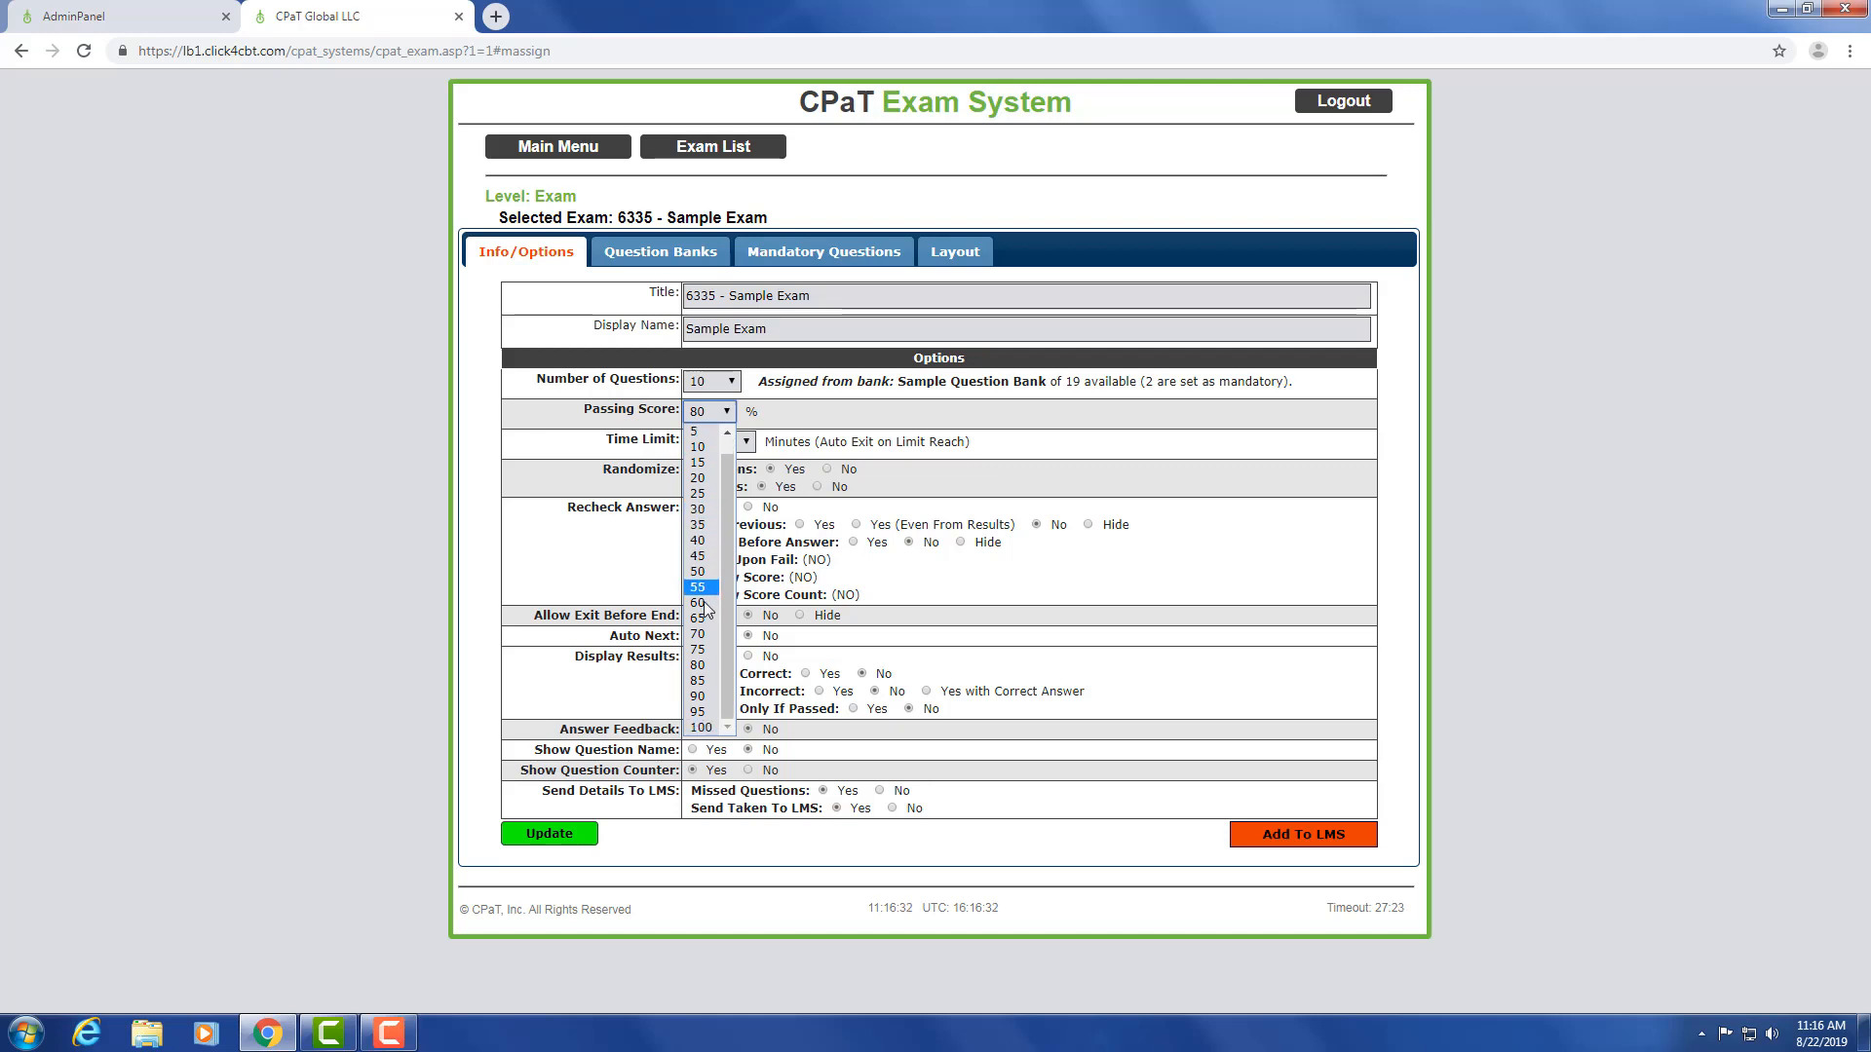
pyautogui.click(697, 681)
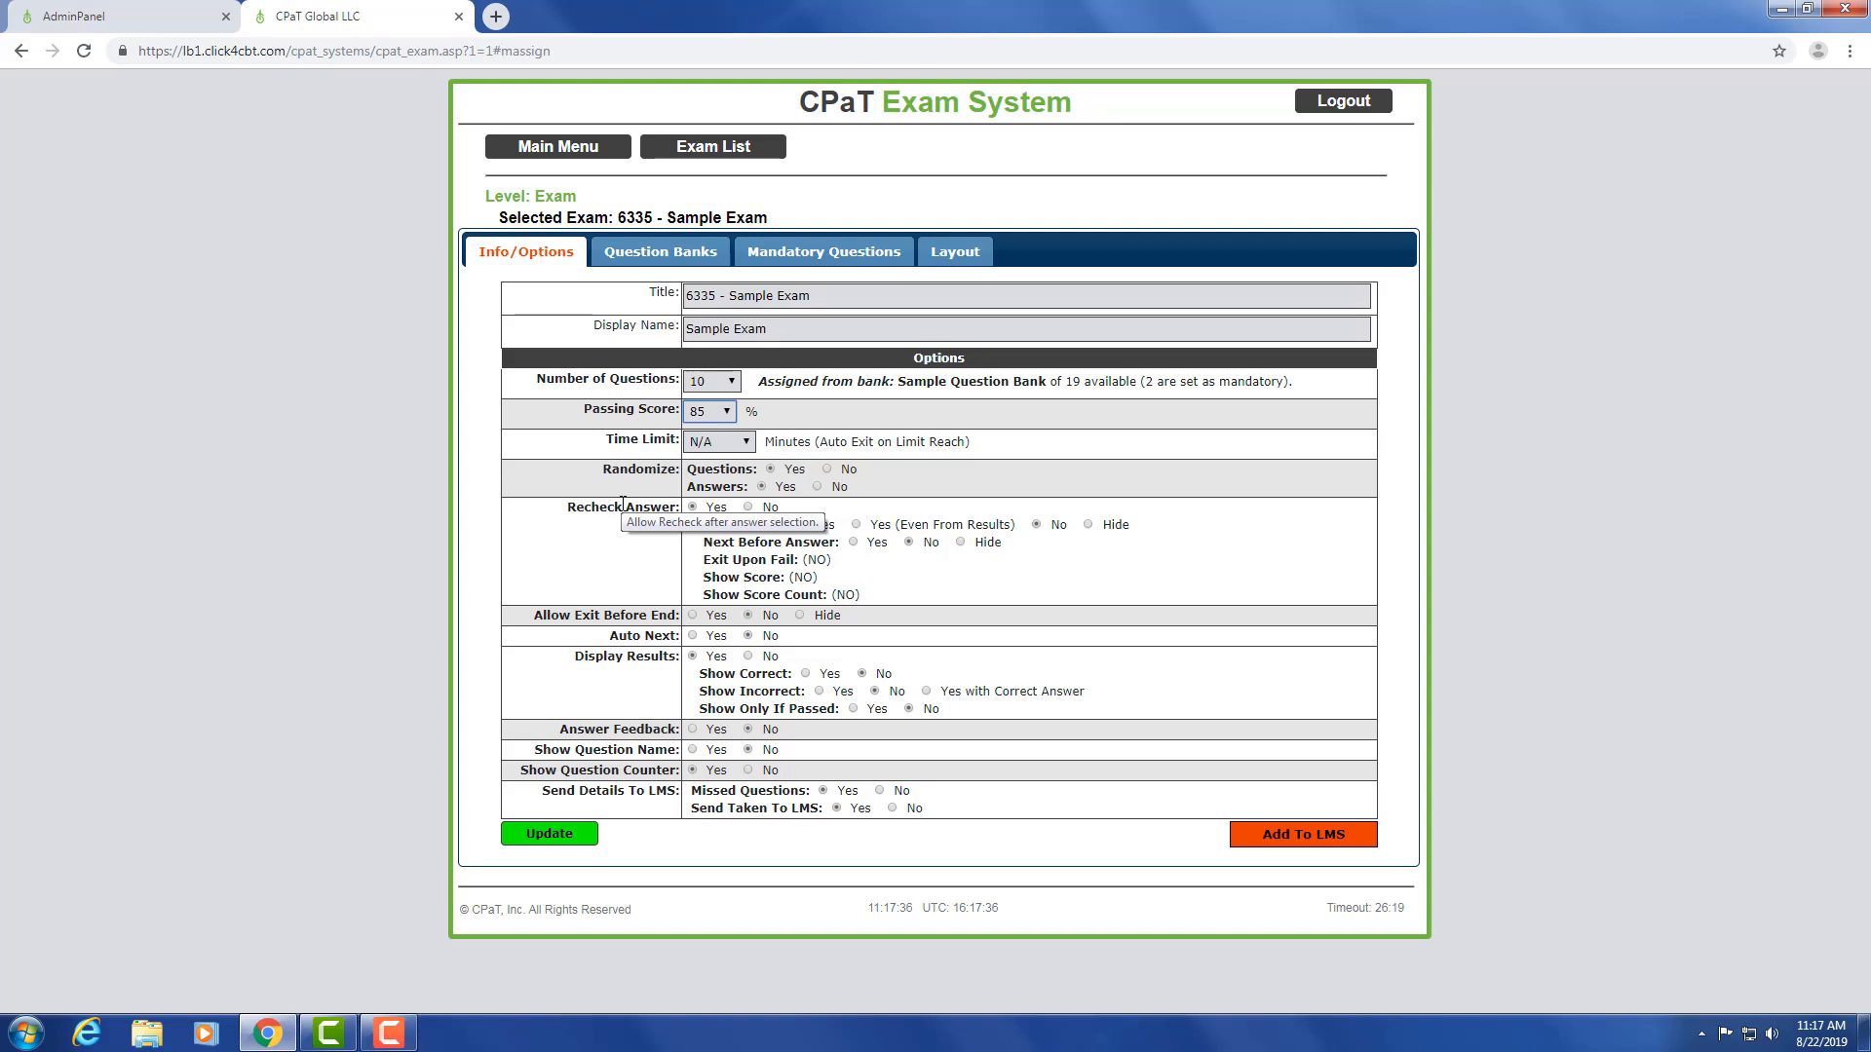
pyautogui.click(748, 508)
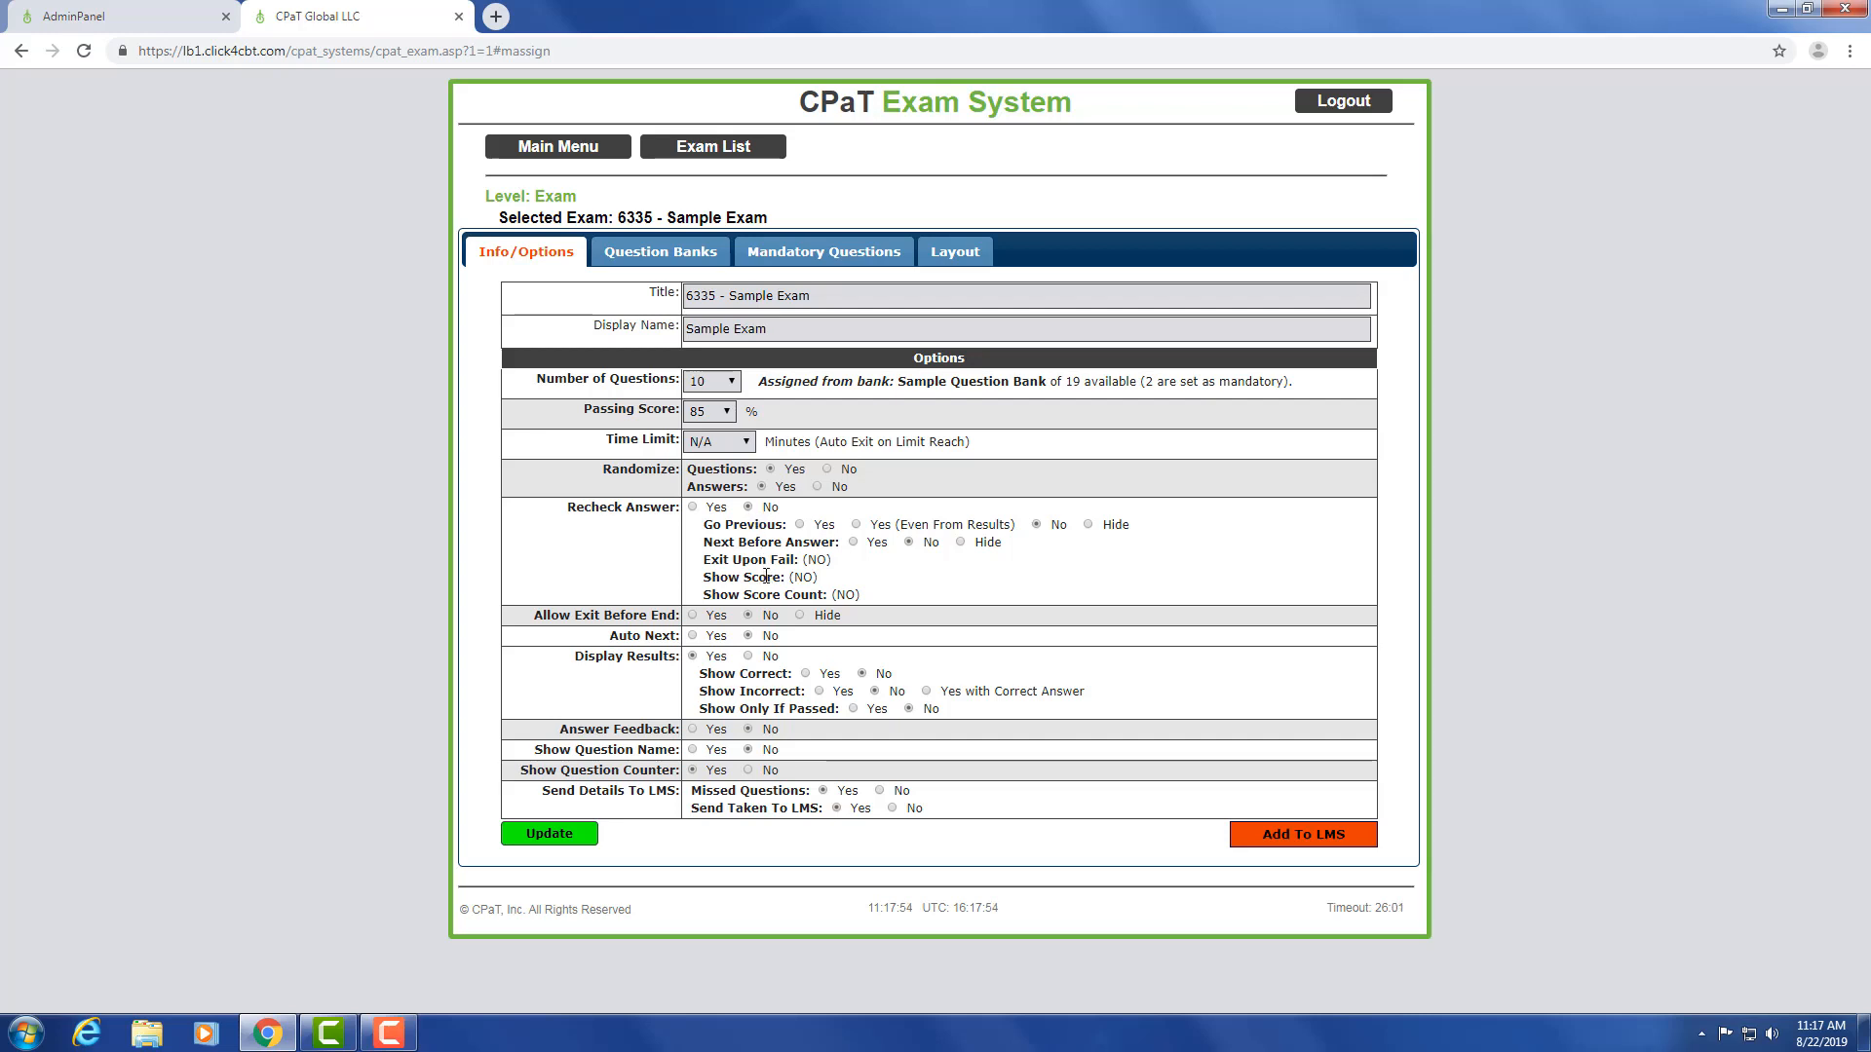
# - Set the exam's Recheck Answer option to Yes and save the exam's options
pyautogui.moveTo(759, 525)
pyautogui.click(693, 508)
pyautogui.moveTo(920, 551)
pyautogui.moveTo(568, 608)
pyautogui.moveTo(726, 677)
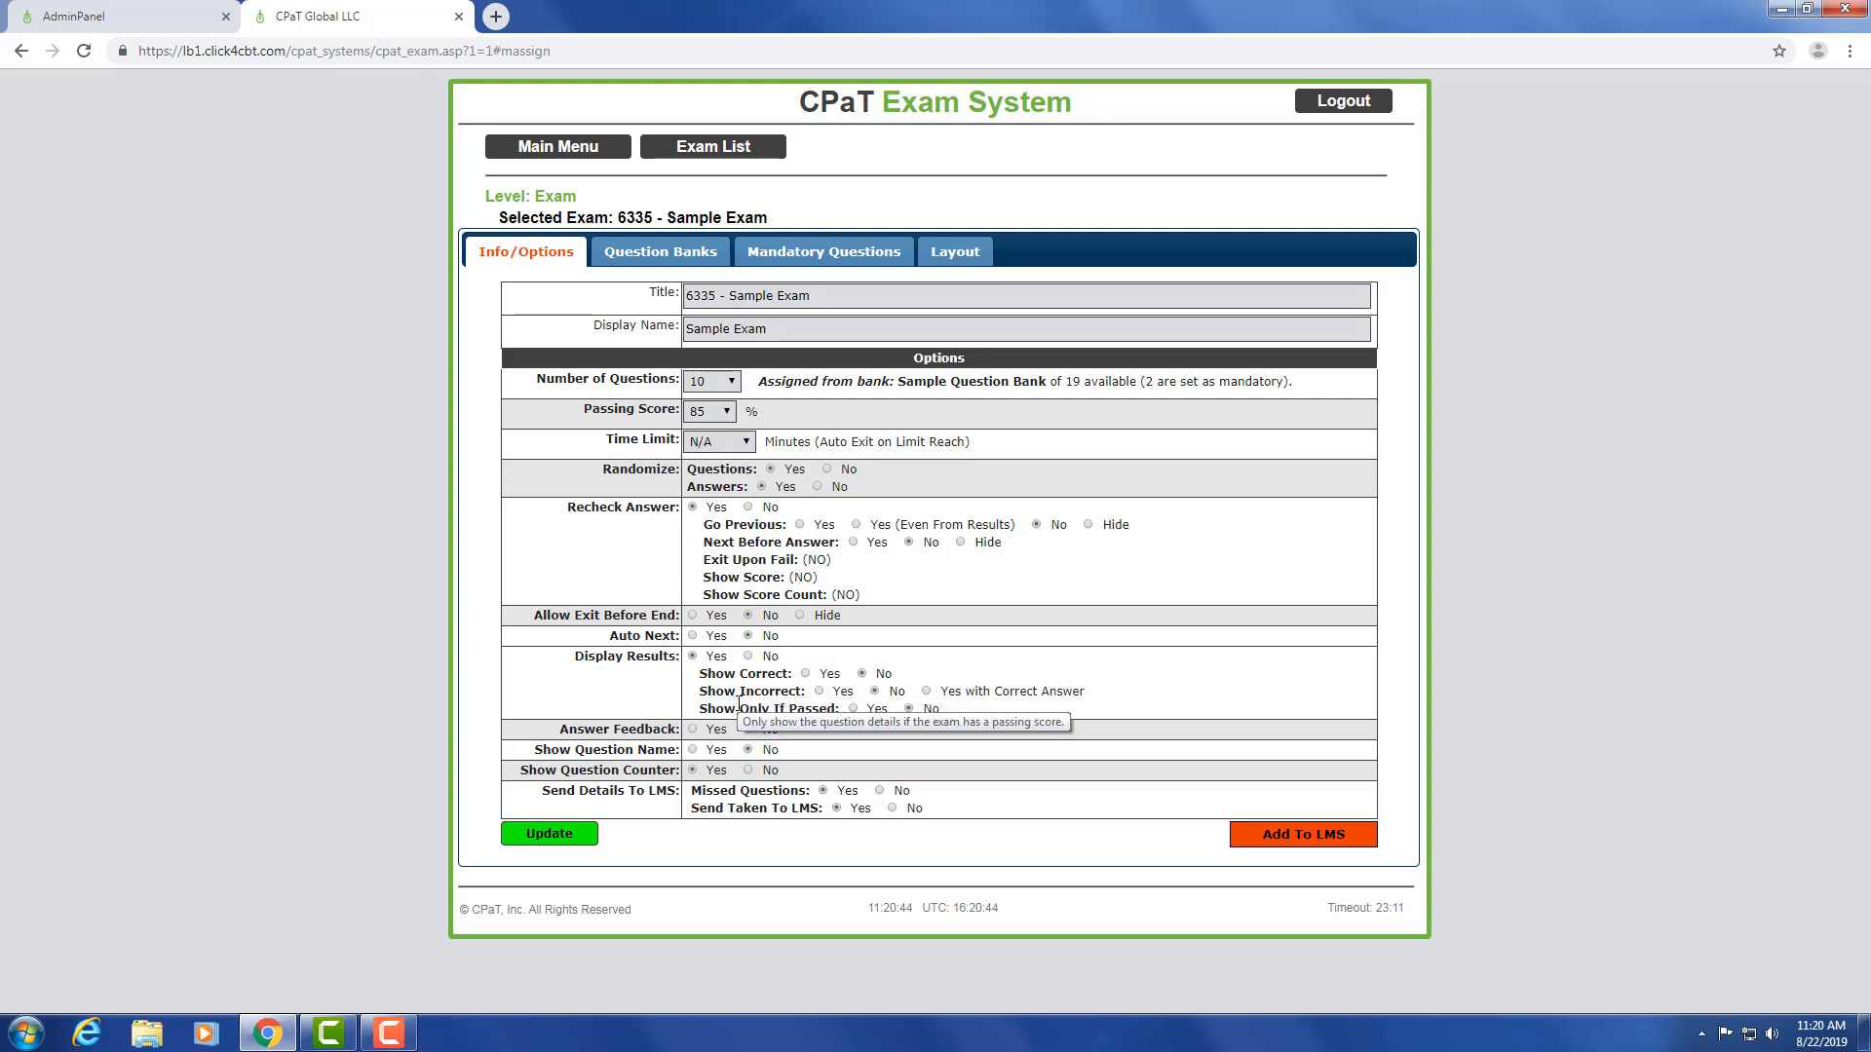
pyautogui.moveTo(814, 691)
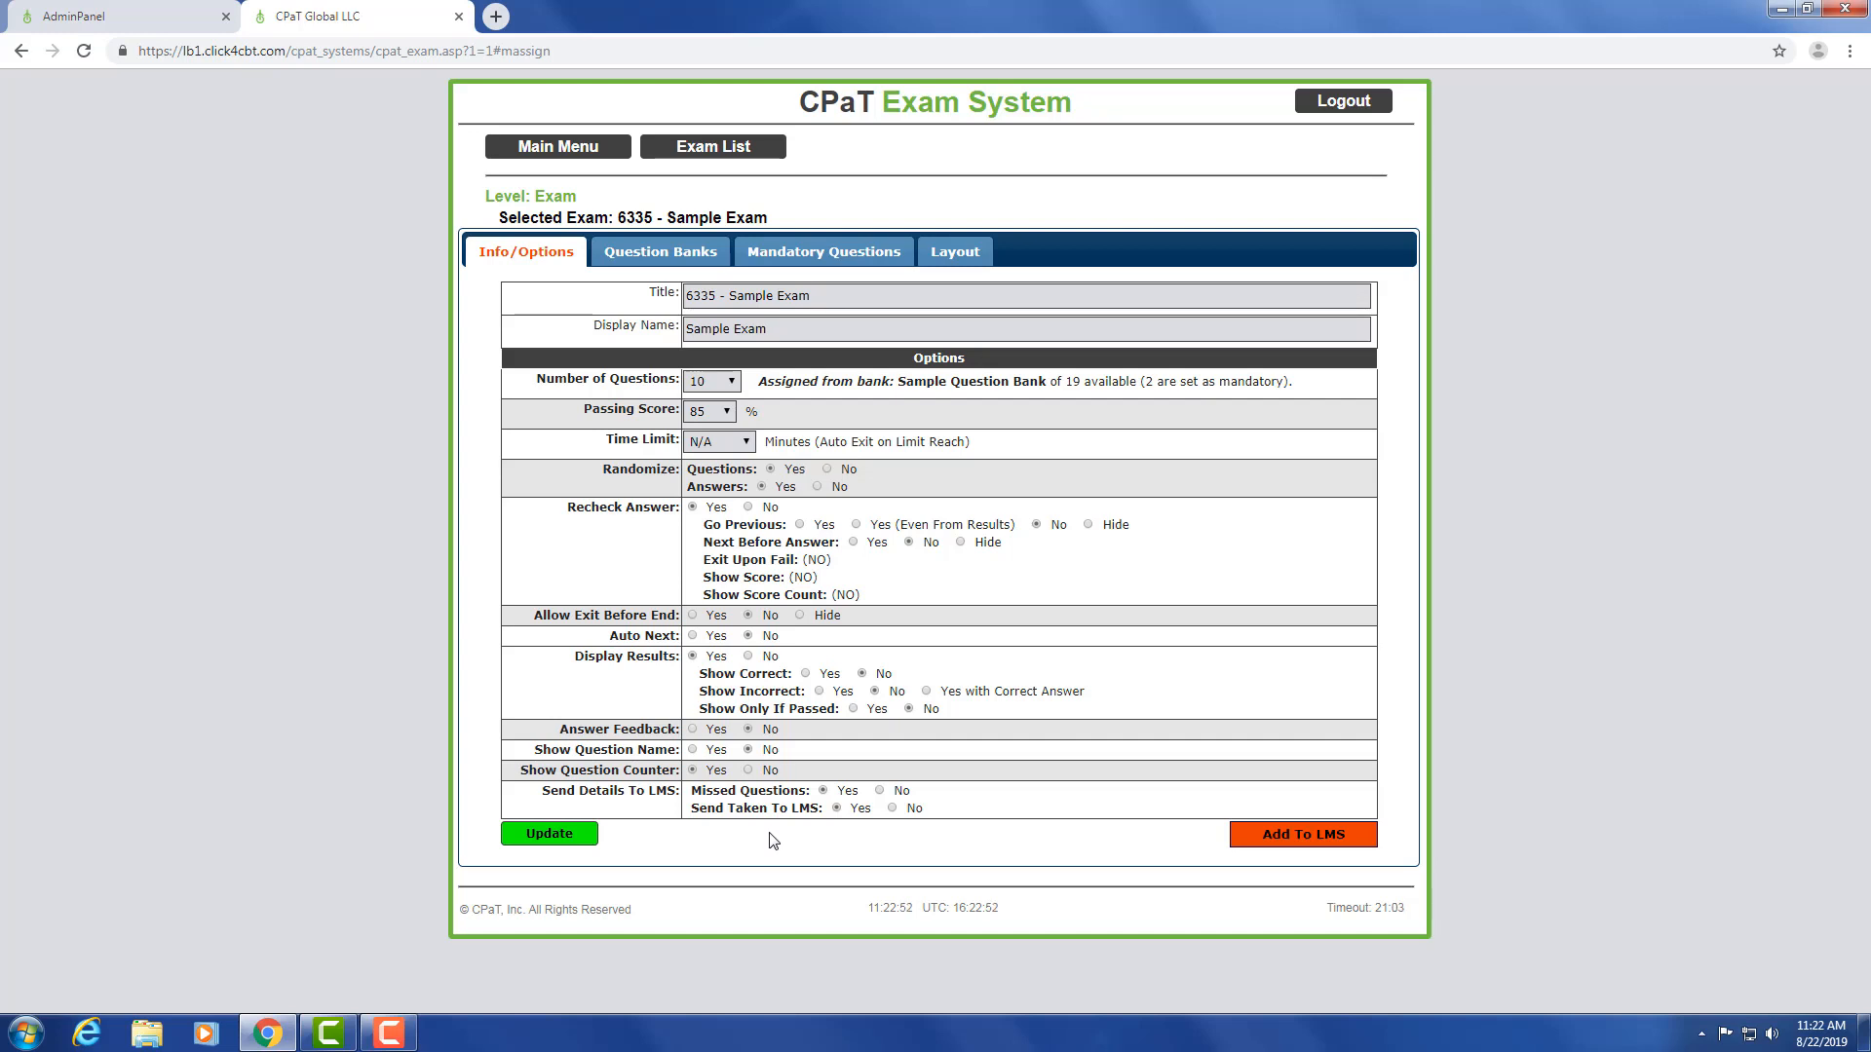
pyautogui.click(535, 837)
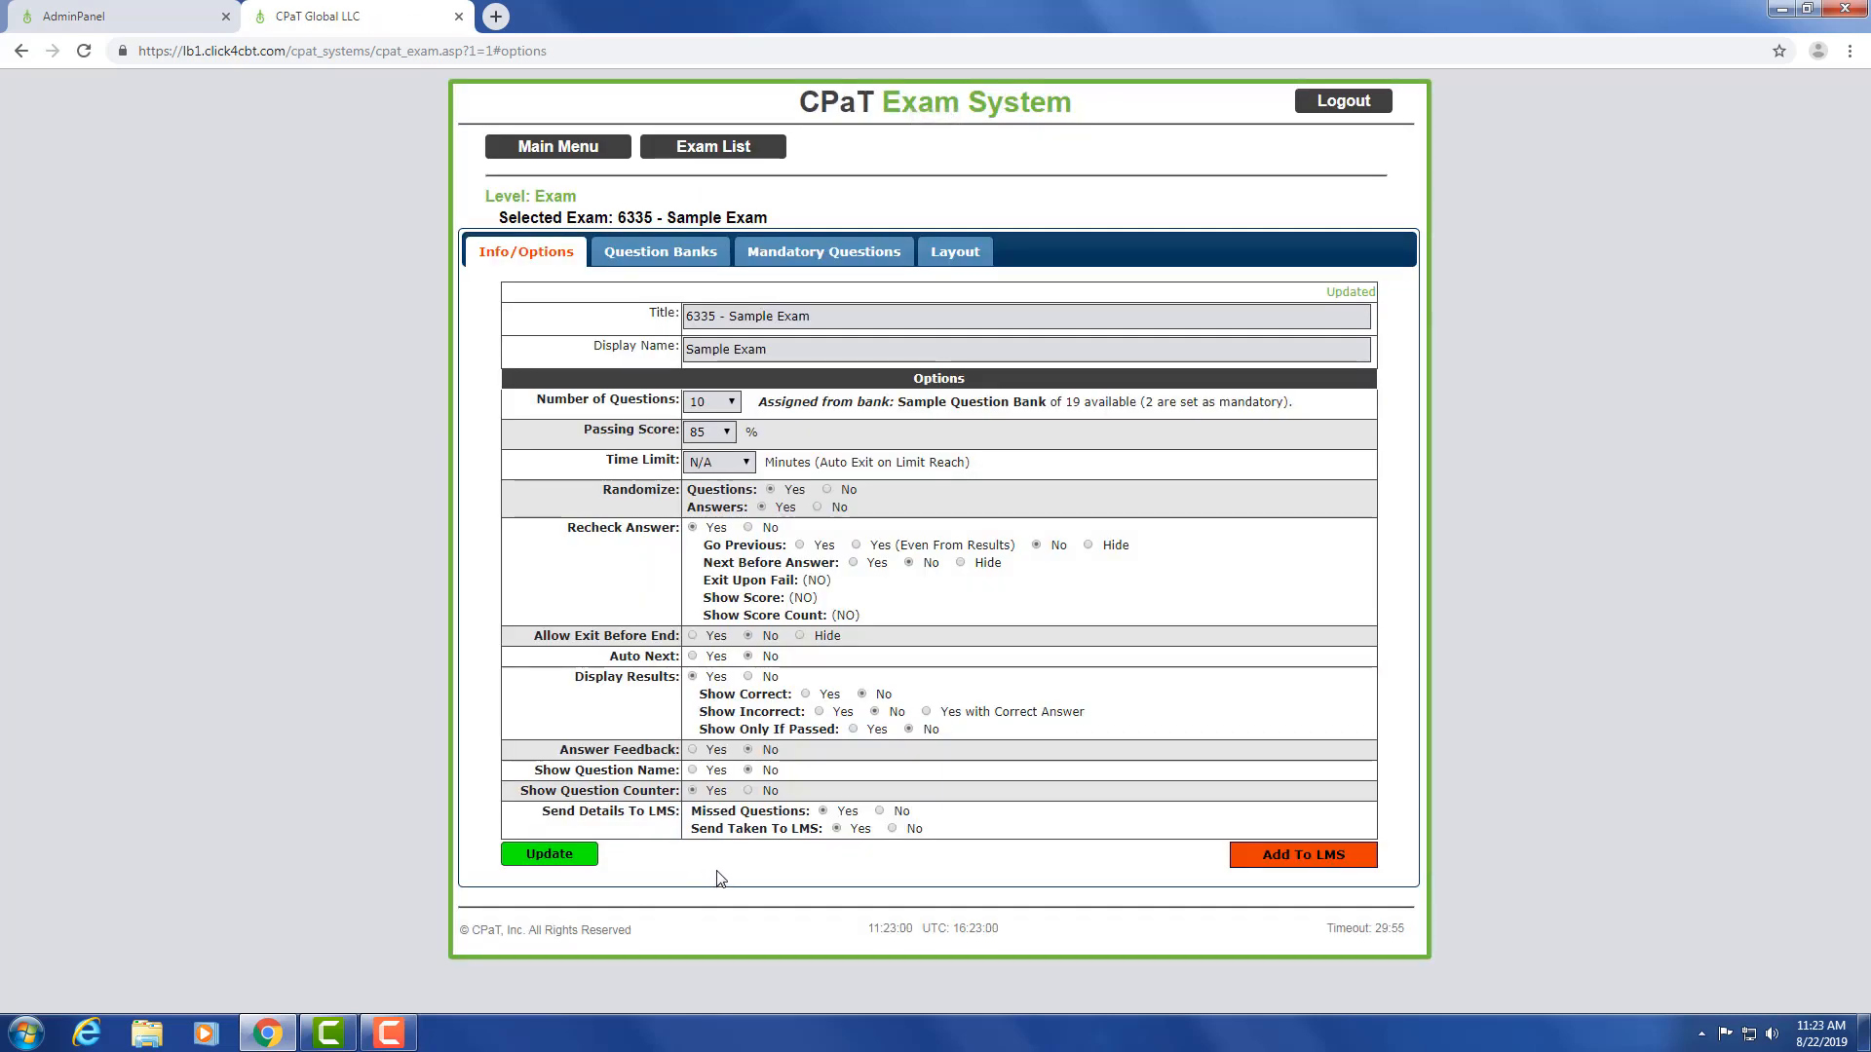
# - Add Sample Exam to the LMS, and in the AdminPanel close the Add Lesson dialog
pyautogui.click(1285, 870)
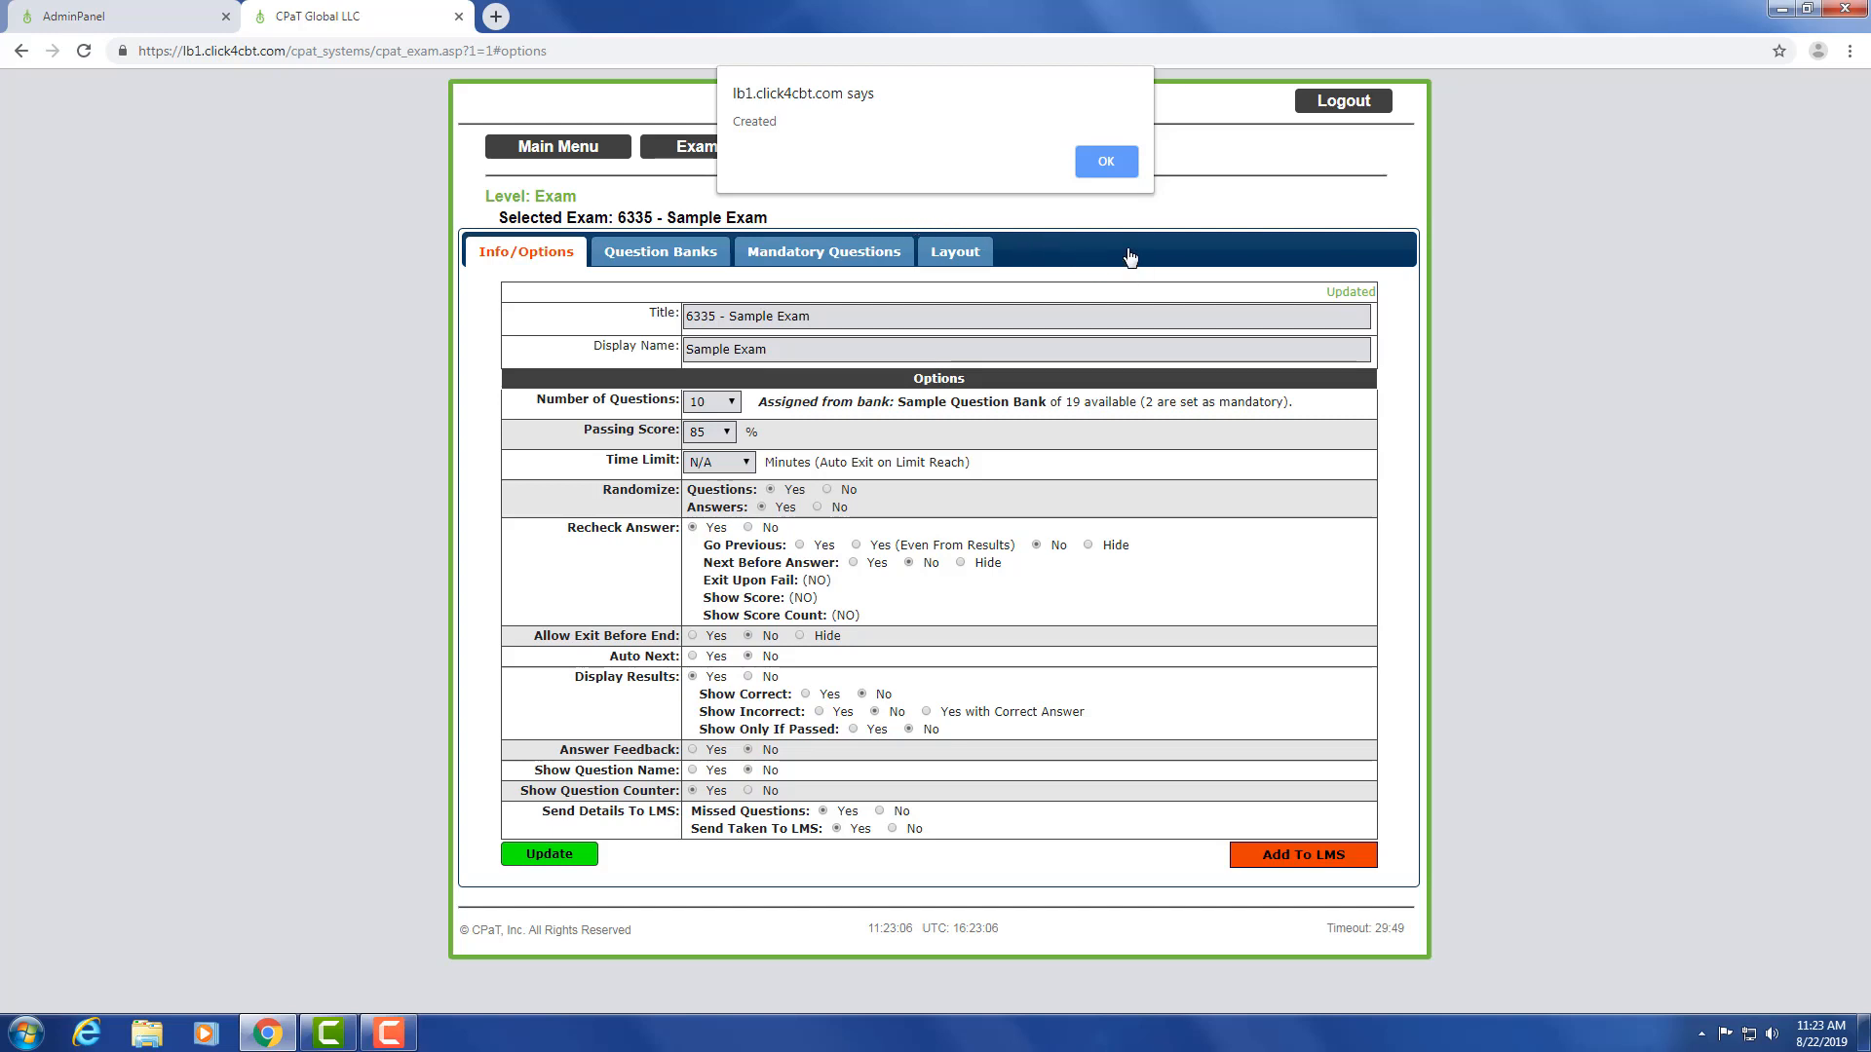
pyautogui.click(1104, 174)
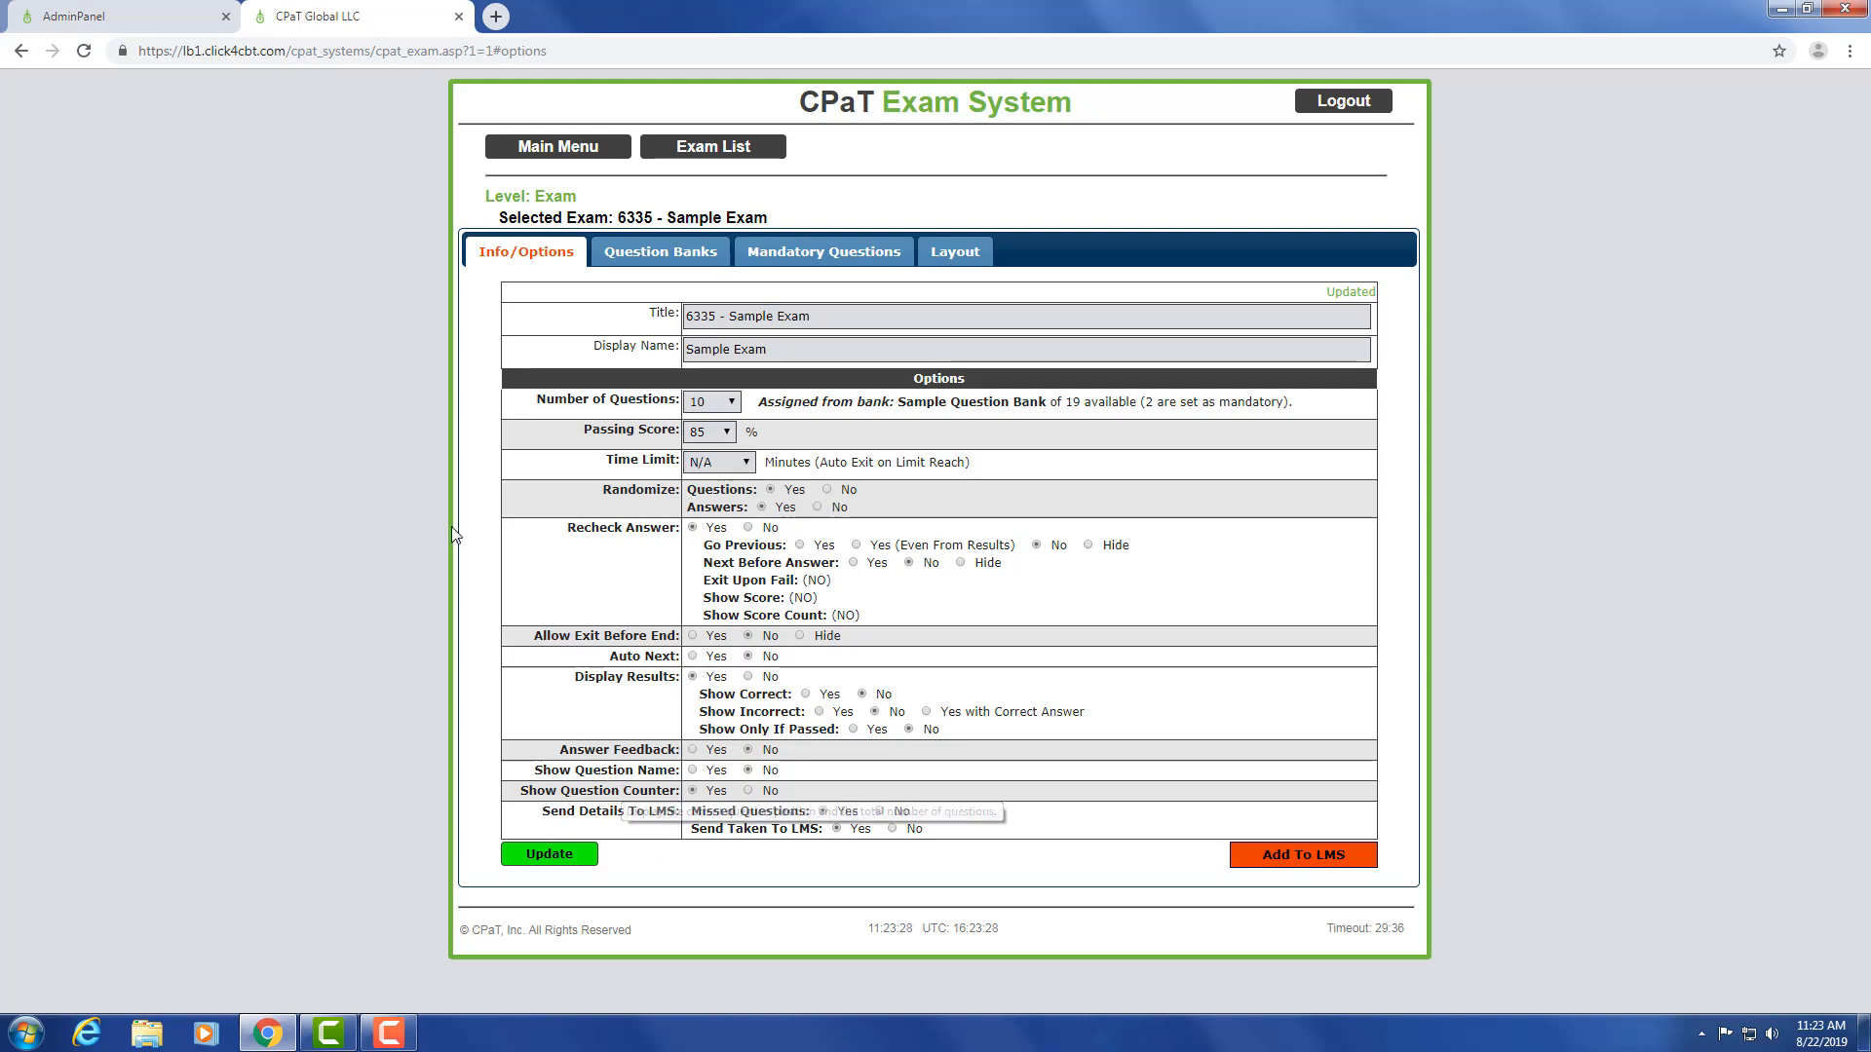
pyautogui.click(164, 17)
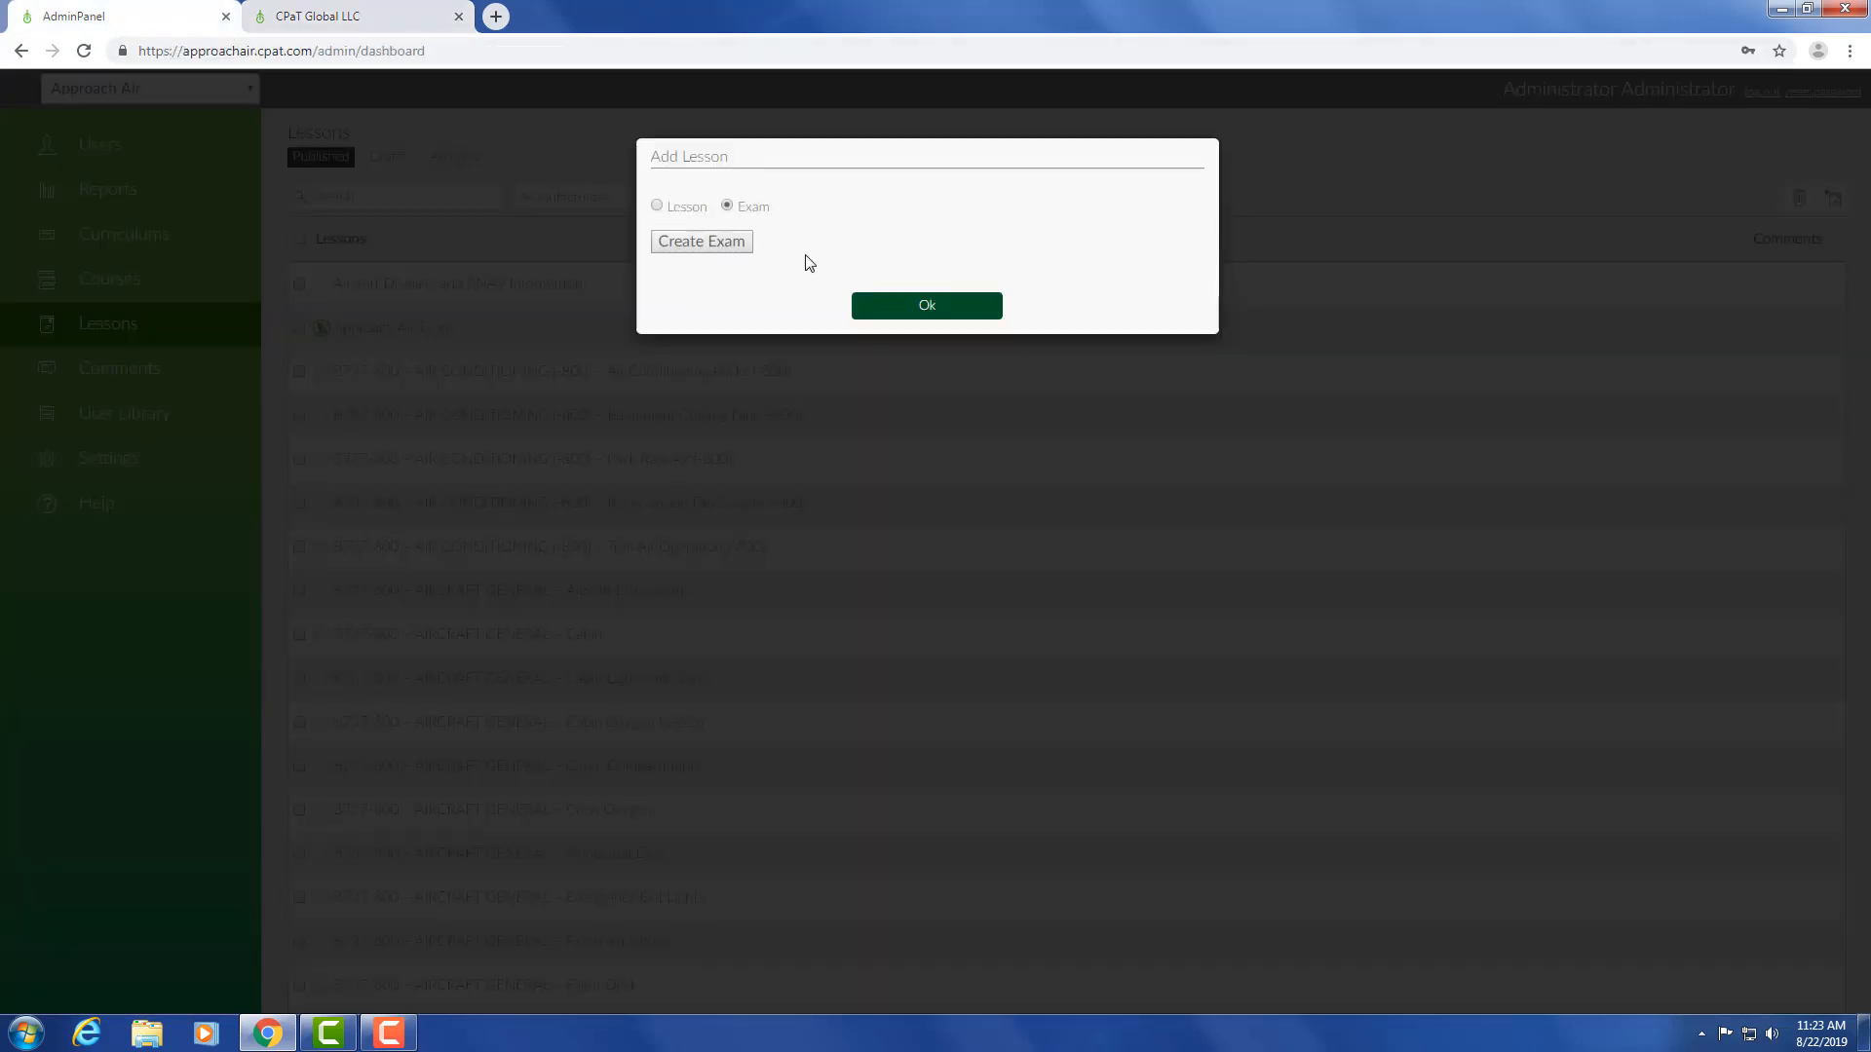
pyautogui.click(927, 306)
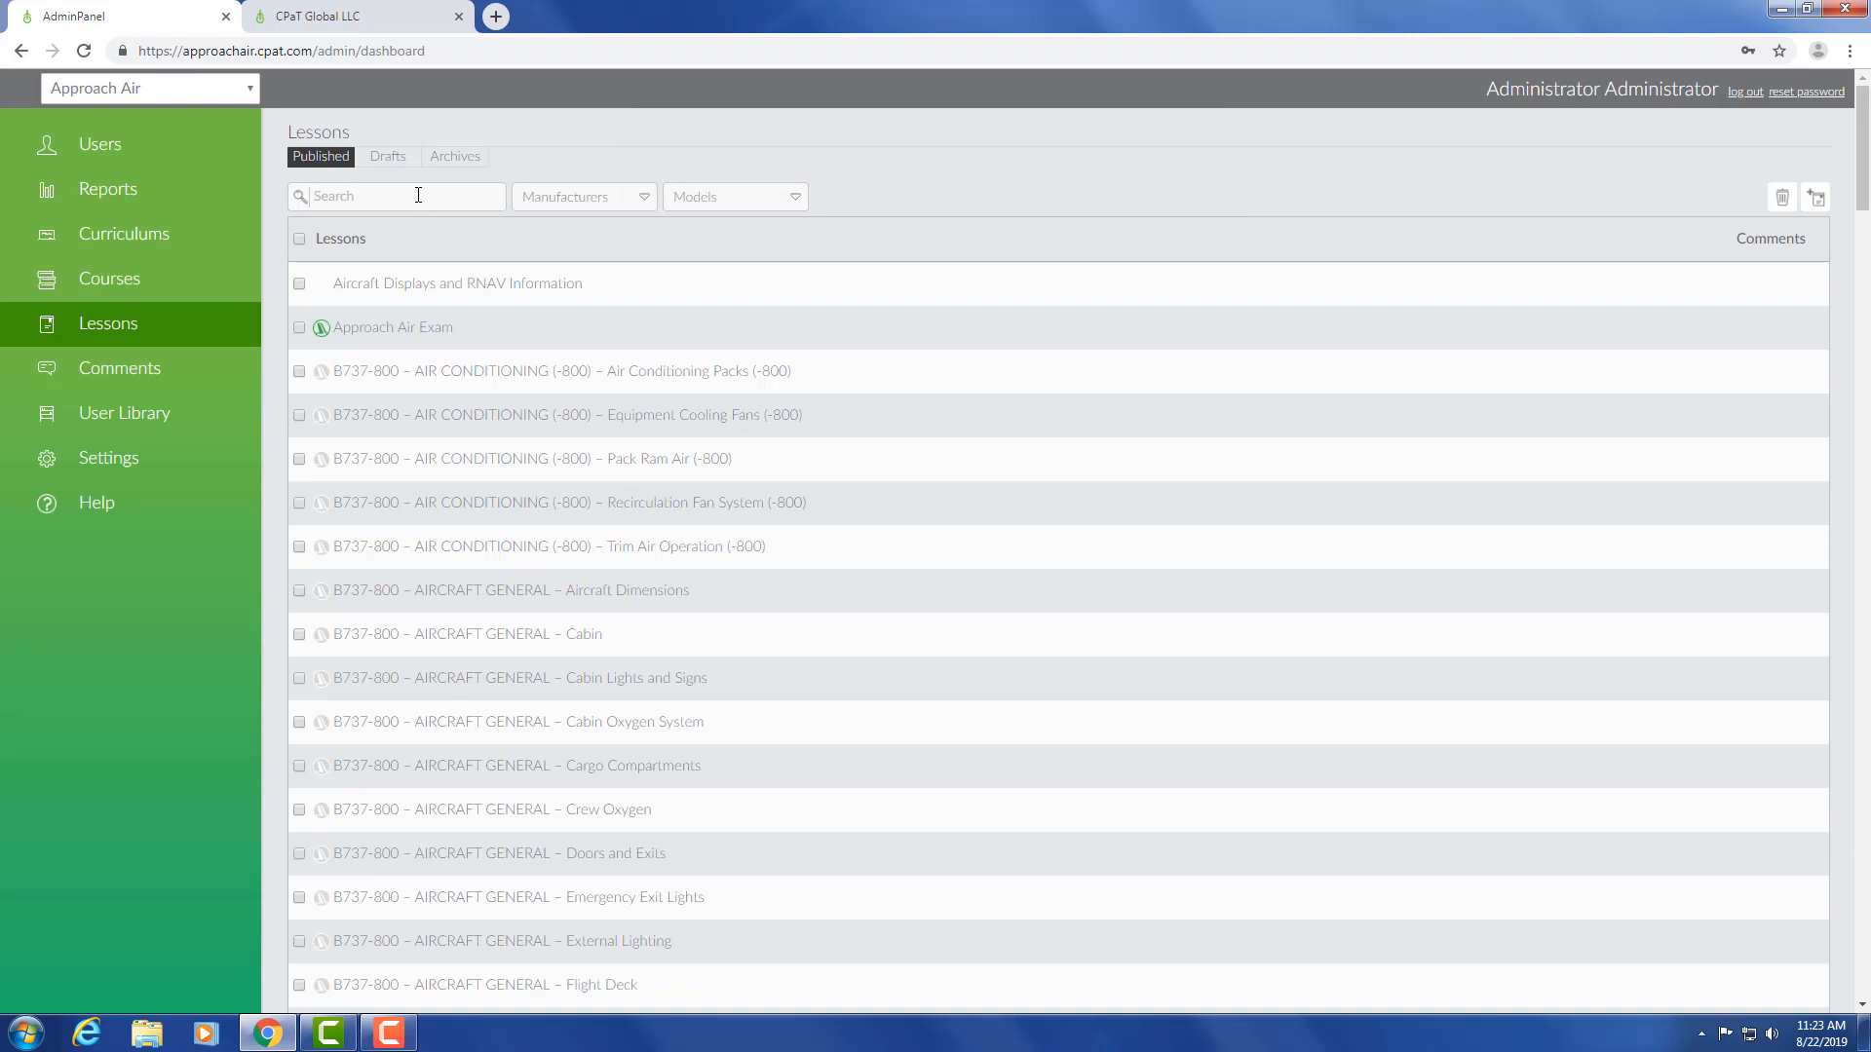
# - Search the published lessons for "sam", open Sample Exam, and save it with Max Attempts set to 1
pyautogui.write('sam')
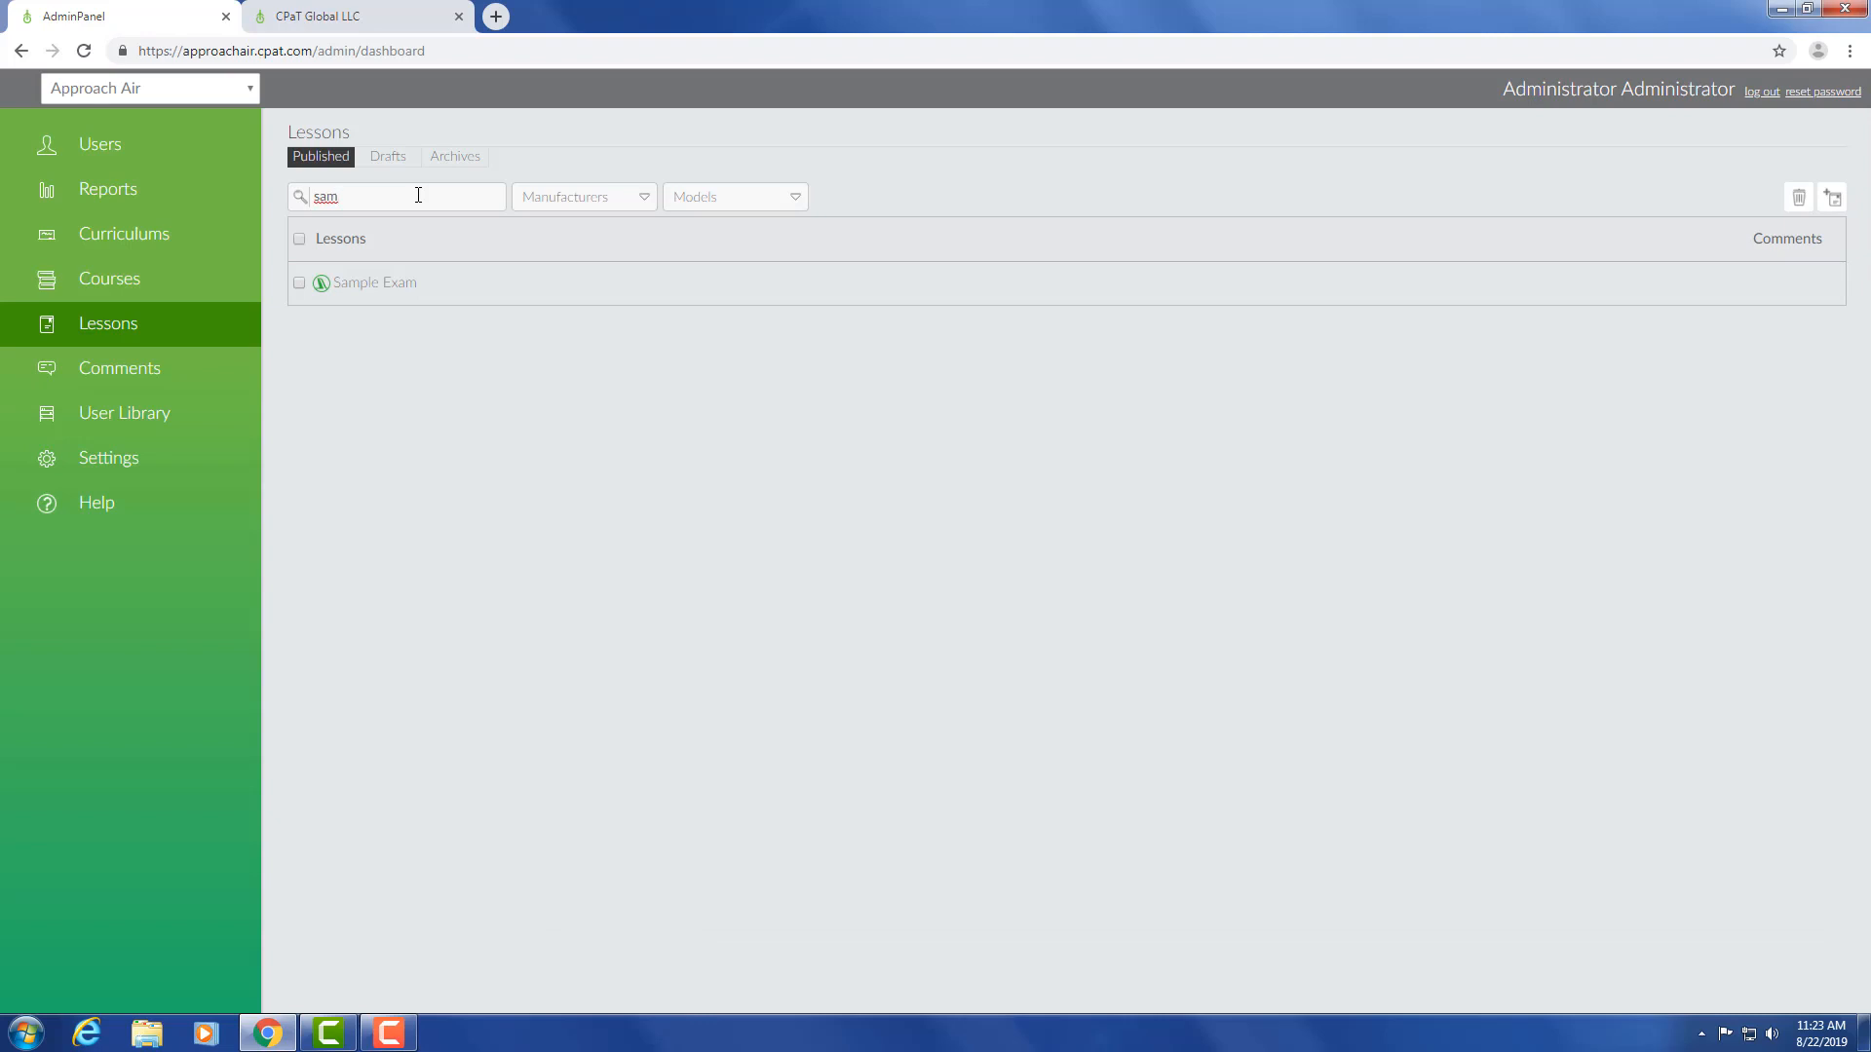
pyautogui.click(399, 285)
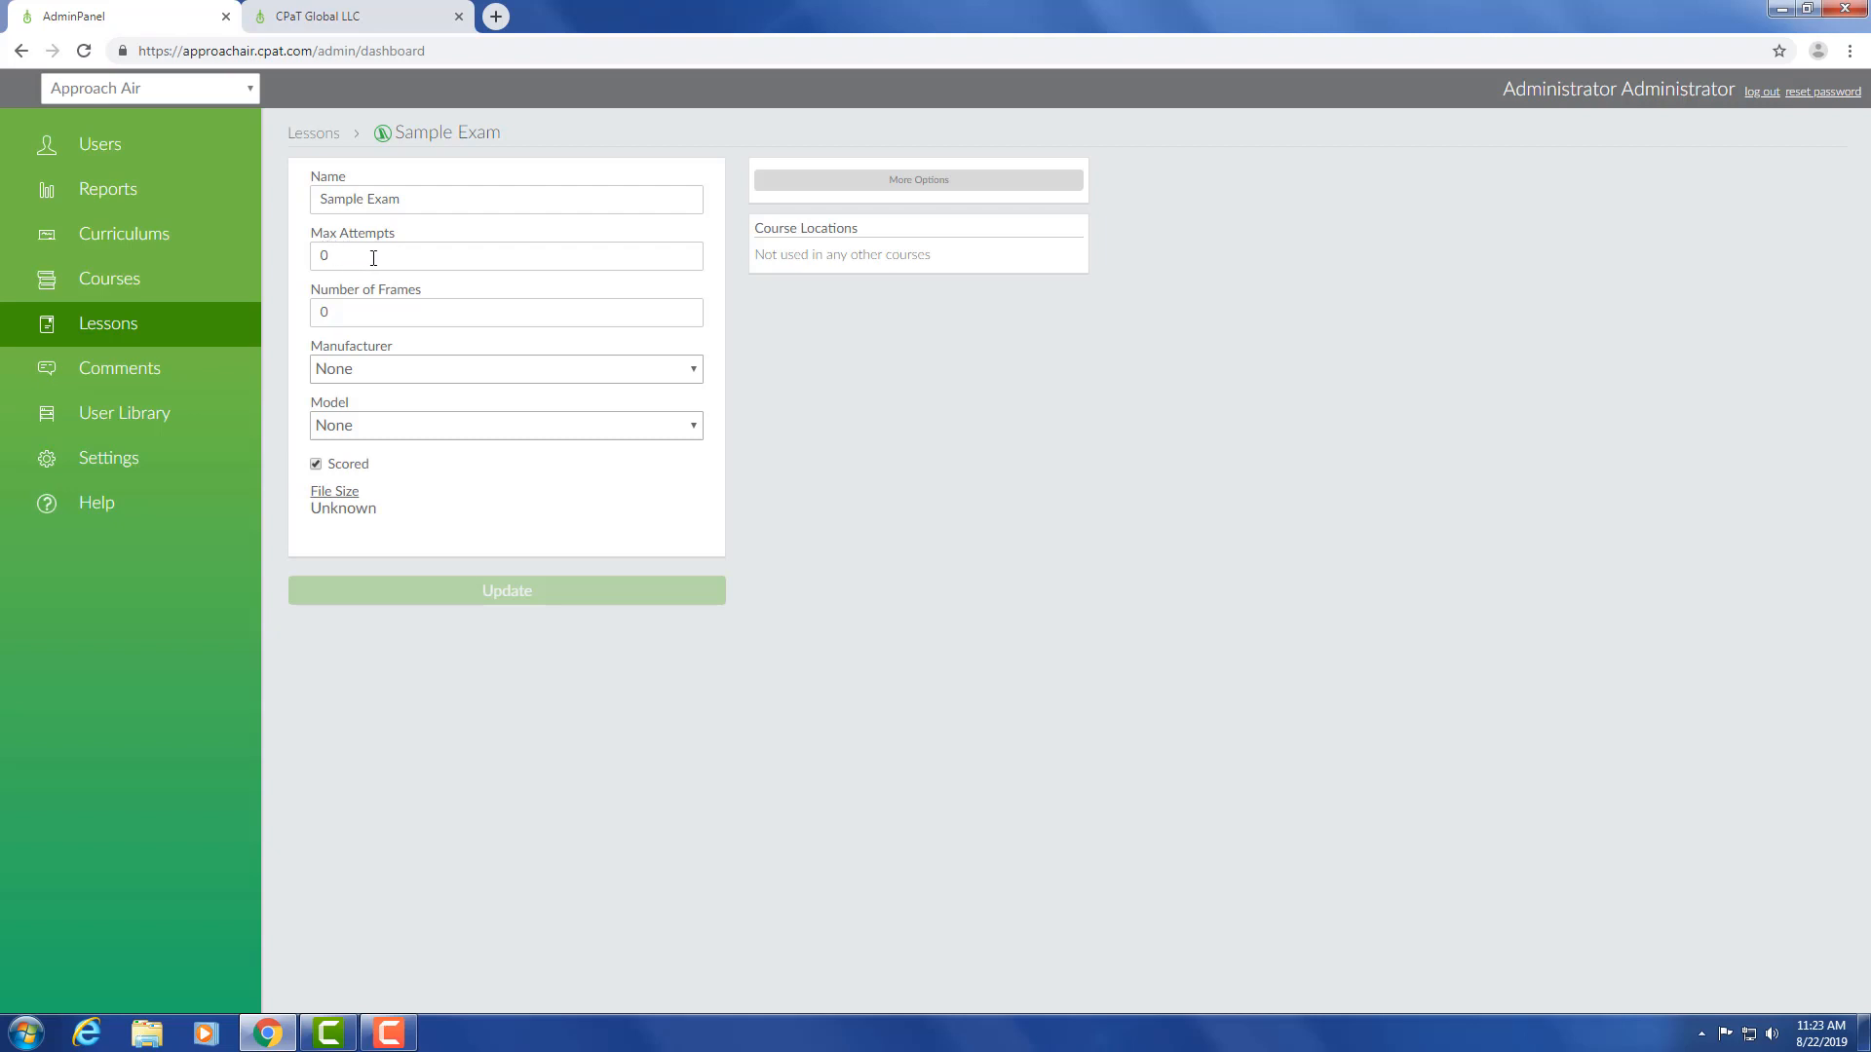
pyautogui.press('BackSpace')
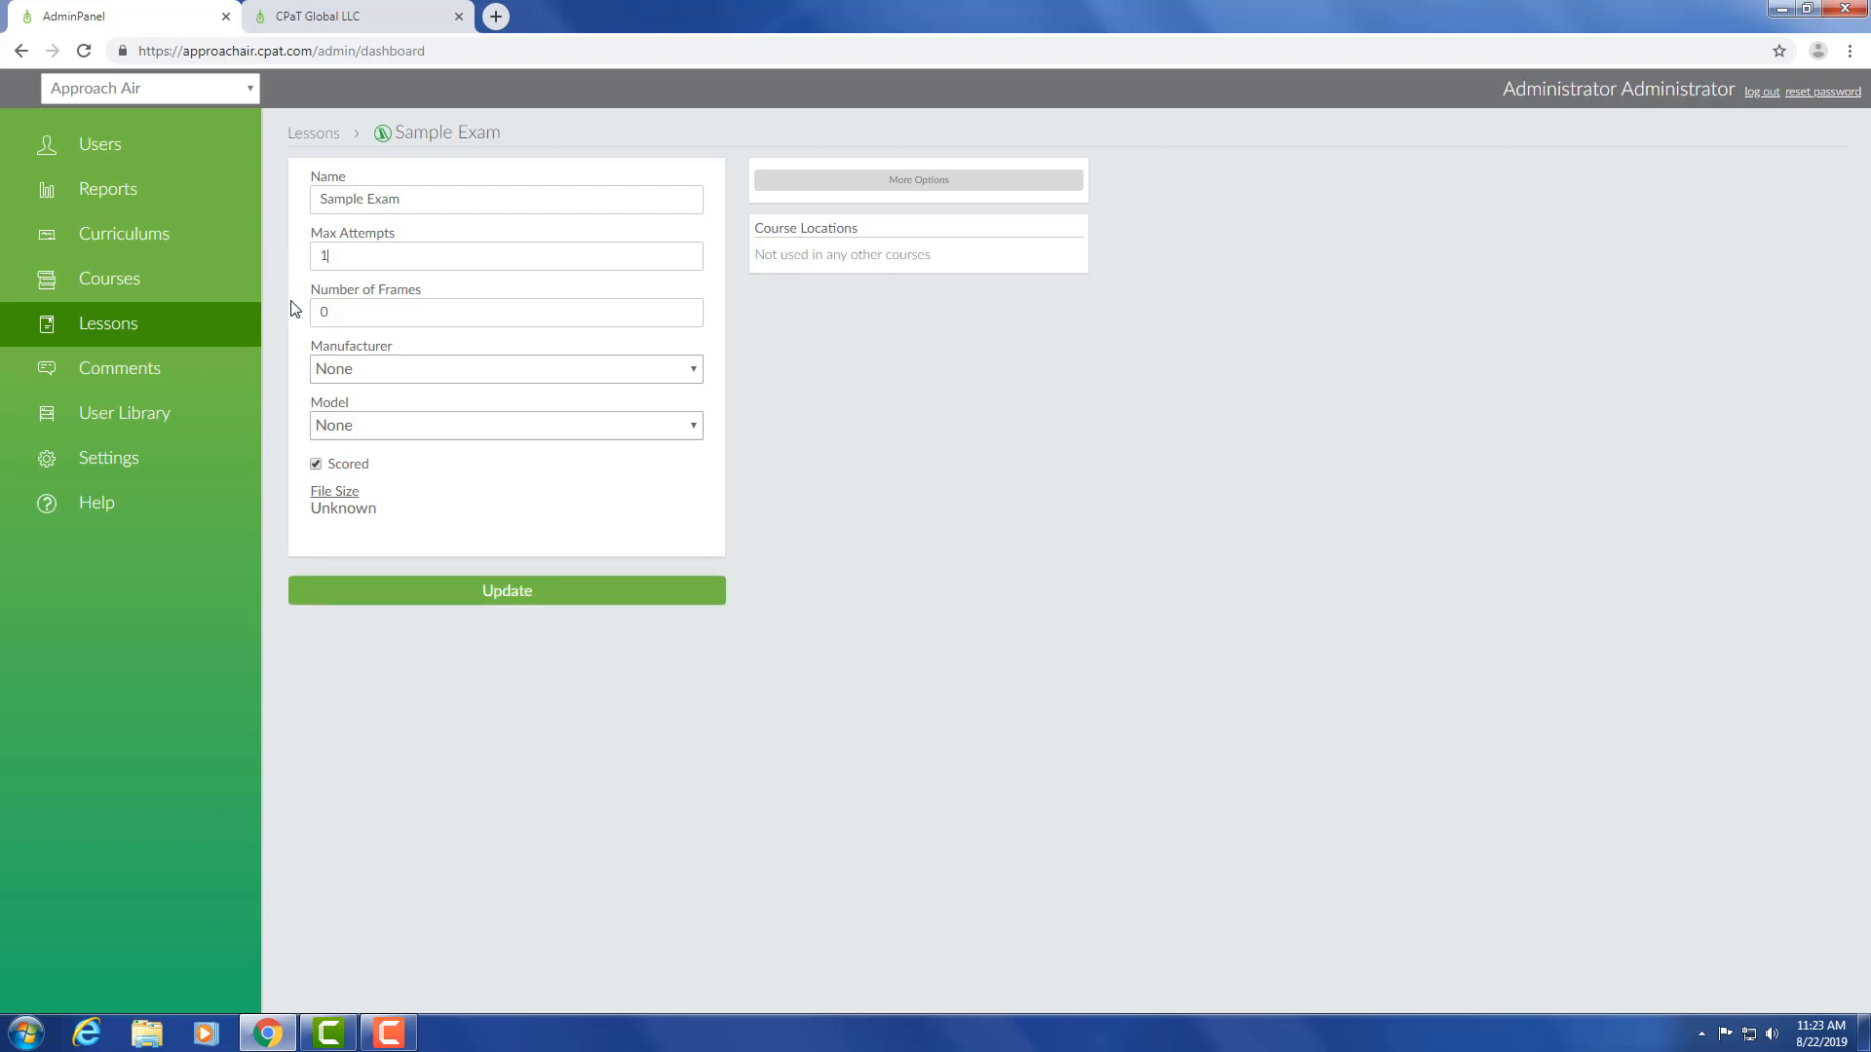
pyautogui.click(411, 596)
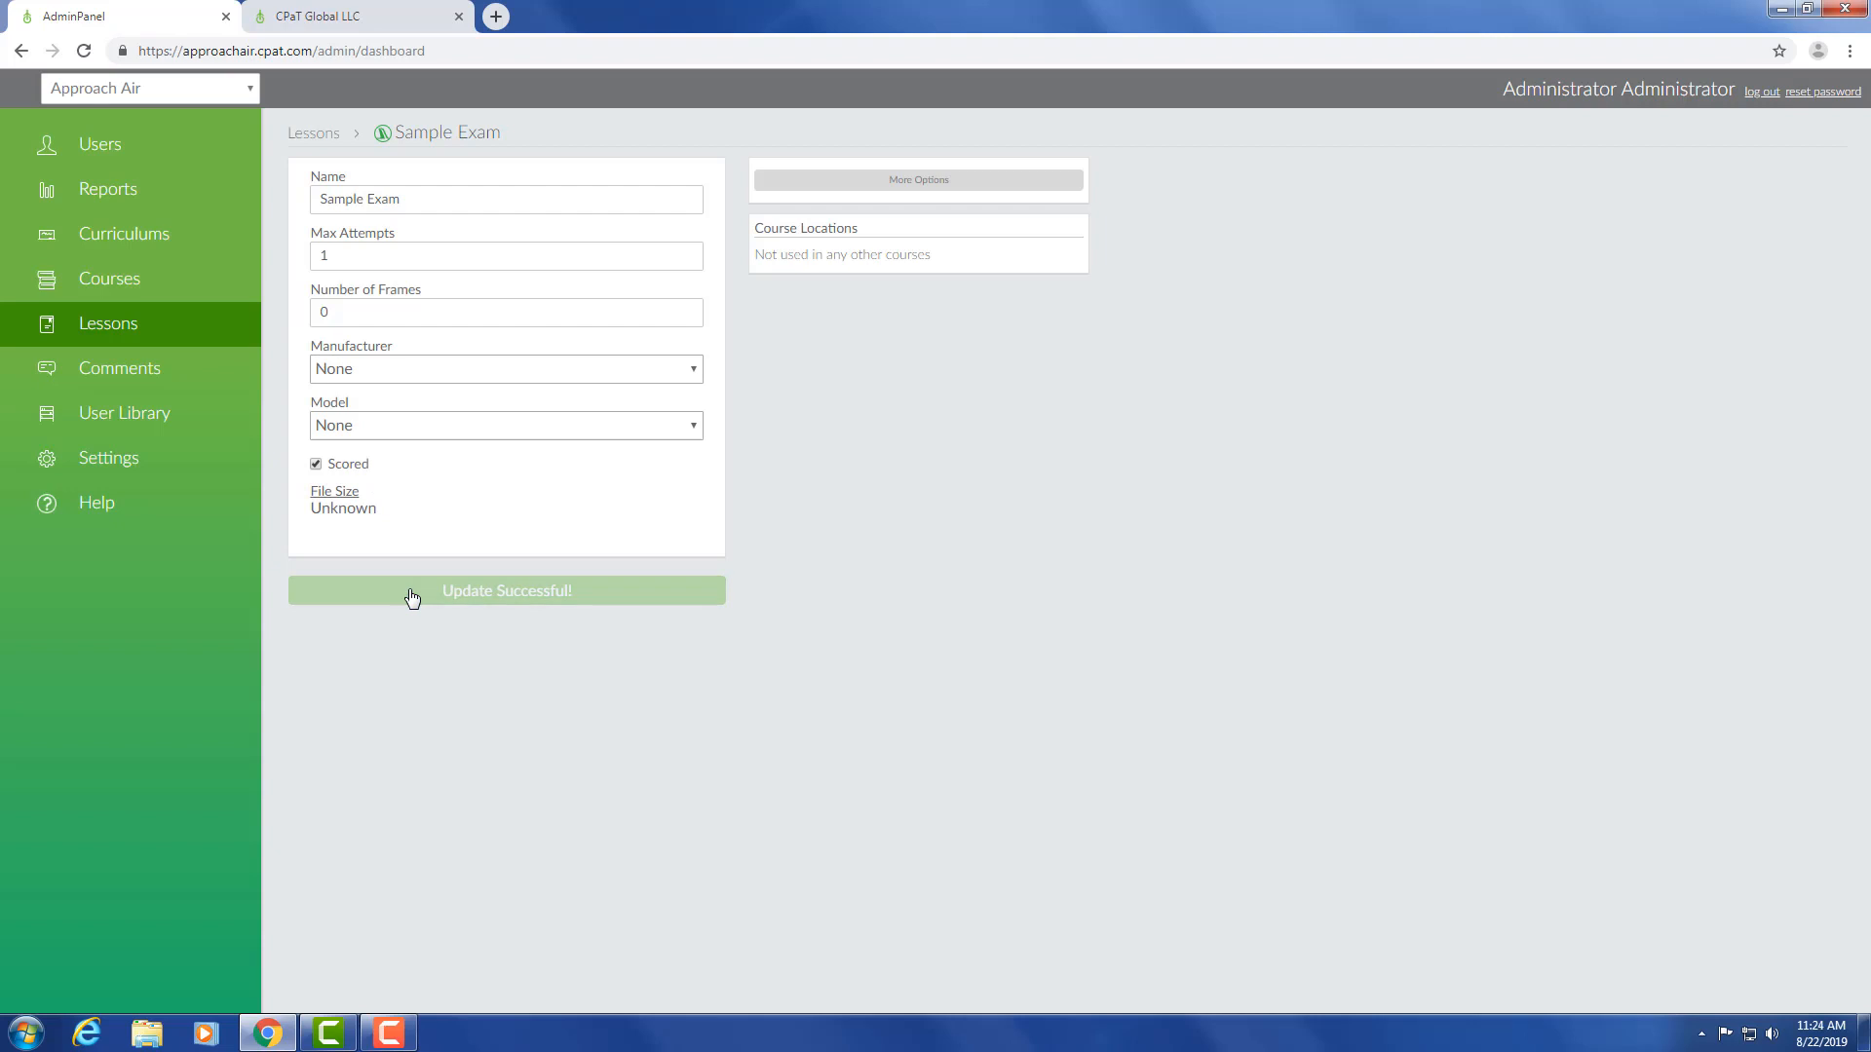